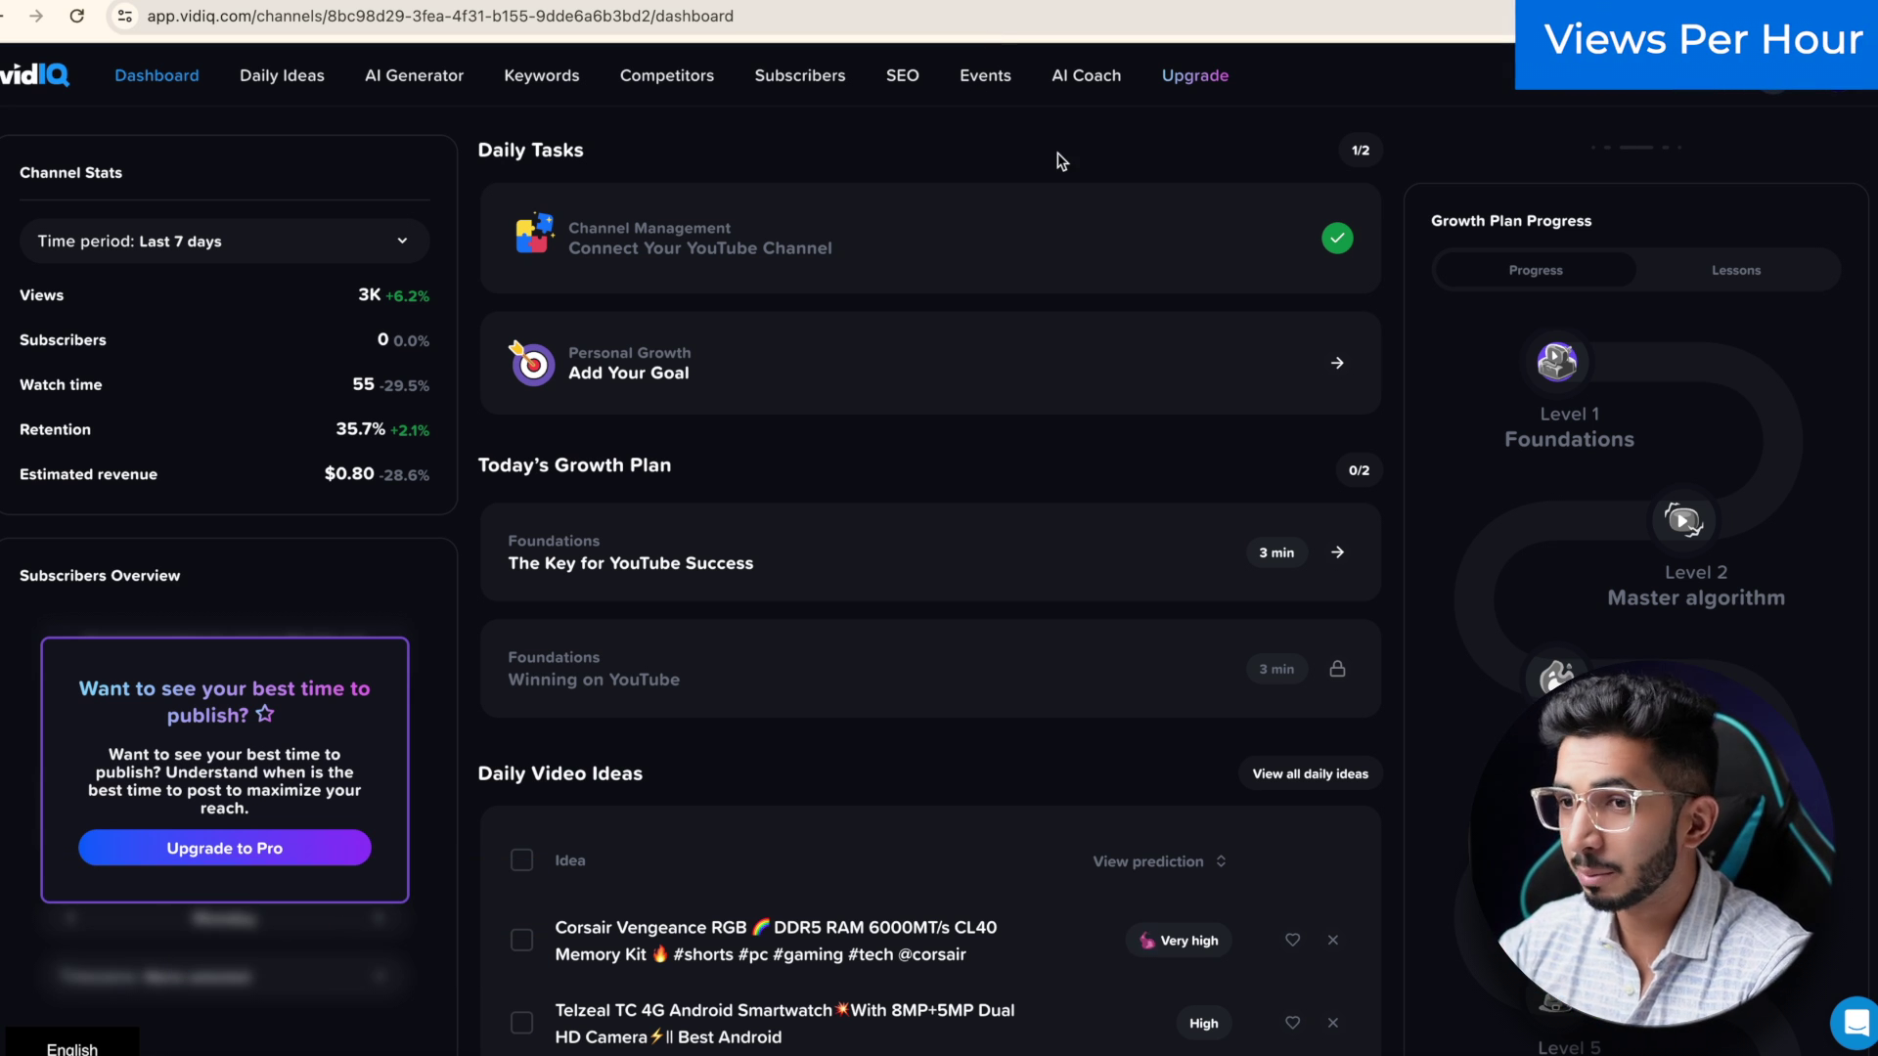
scroll(1061, 161, down, 2)
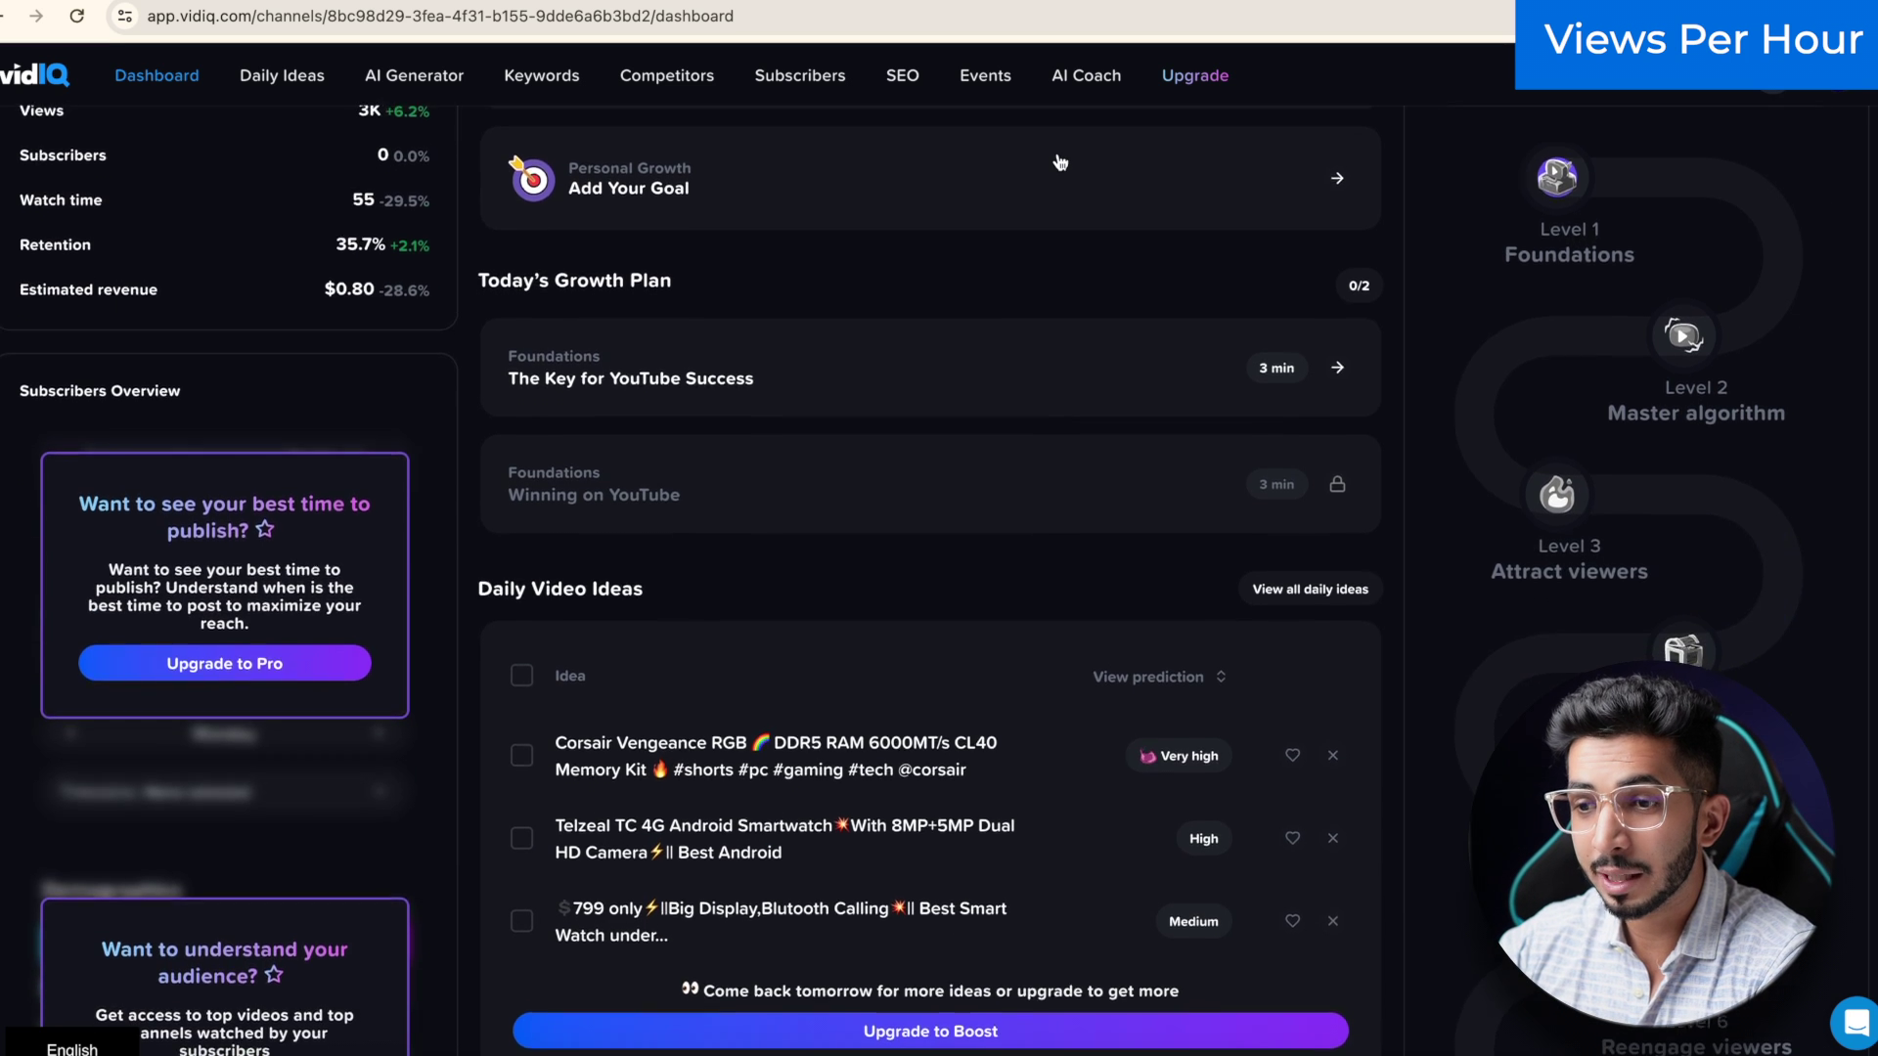
scroll(1061, 162, up, 2)
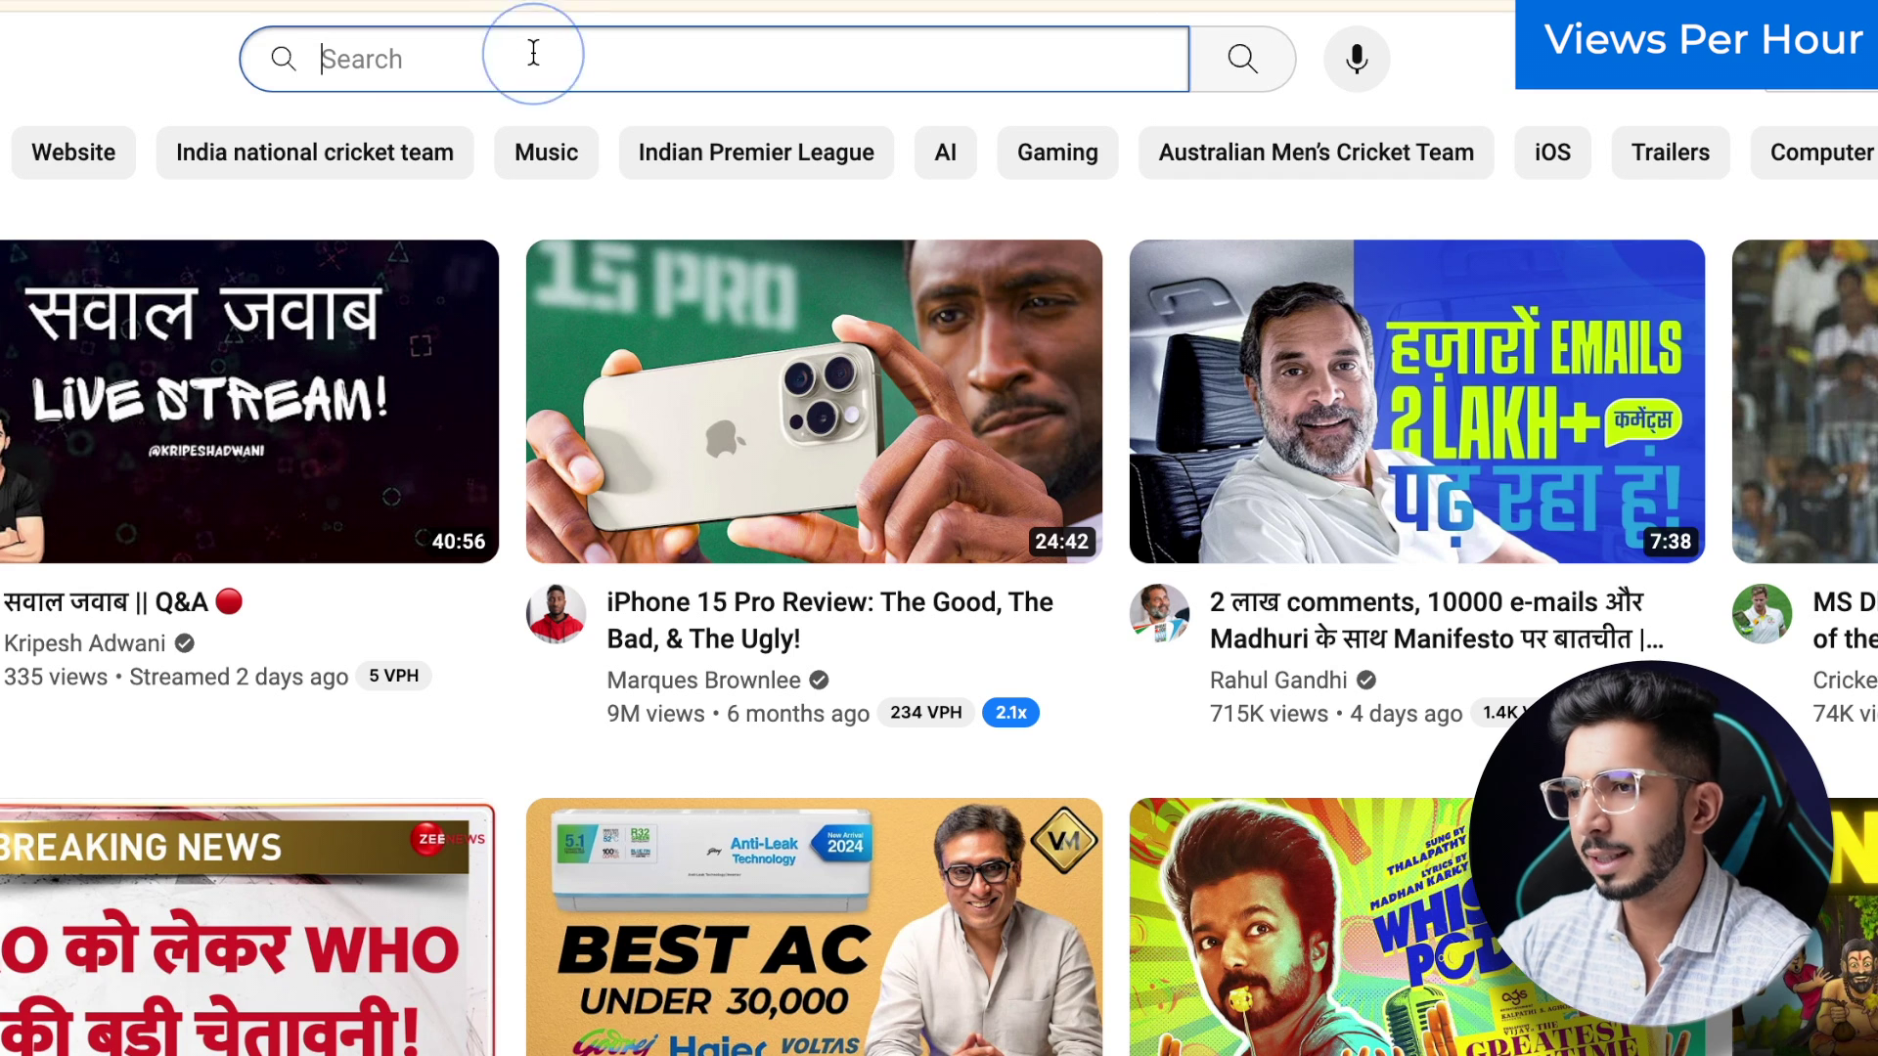
Step: Switch to YouTube, search for "best credit cards" and check the views-per-hour figures of the listed videos
text(best )
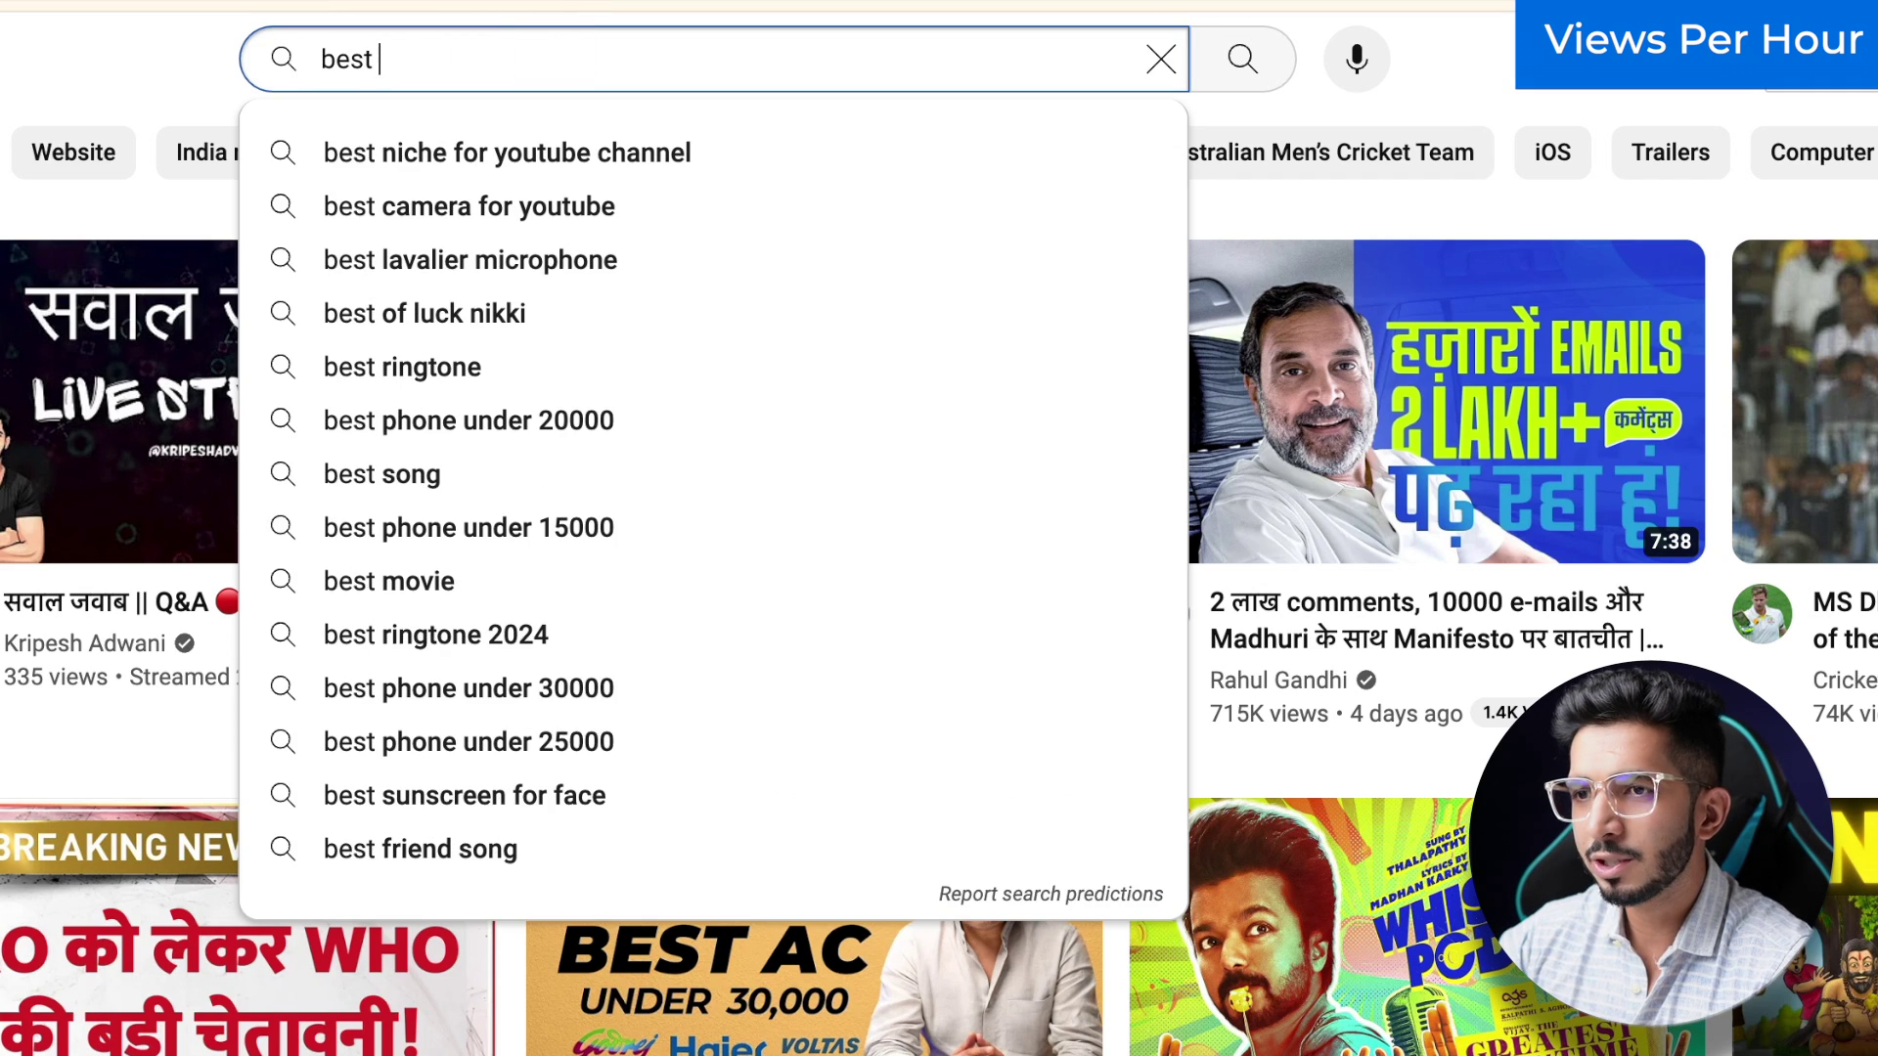
text(credit cards)
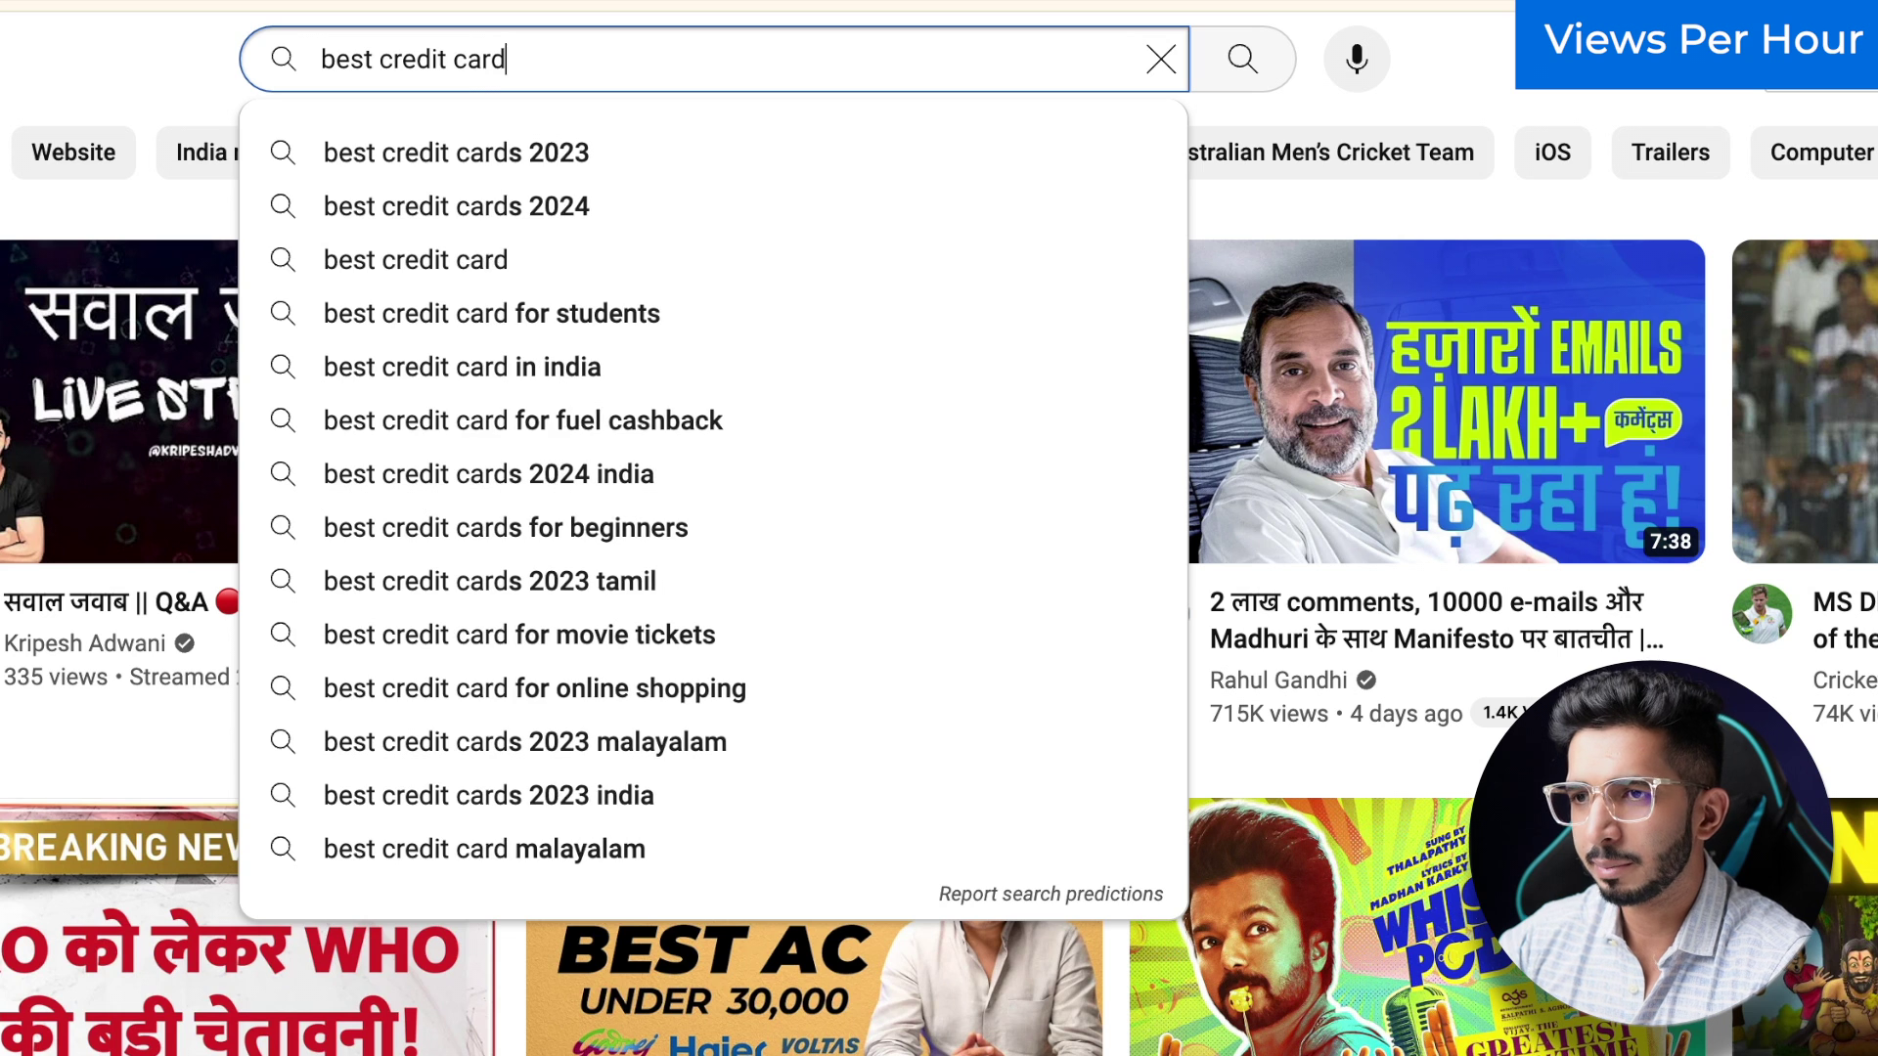
key(Return)
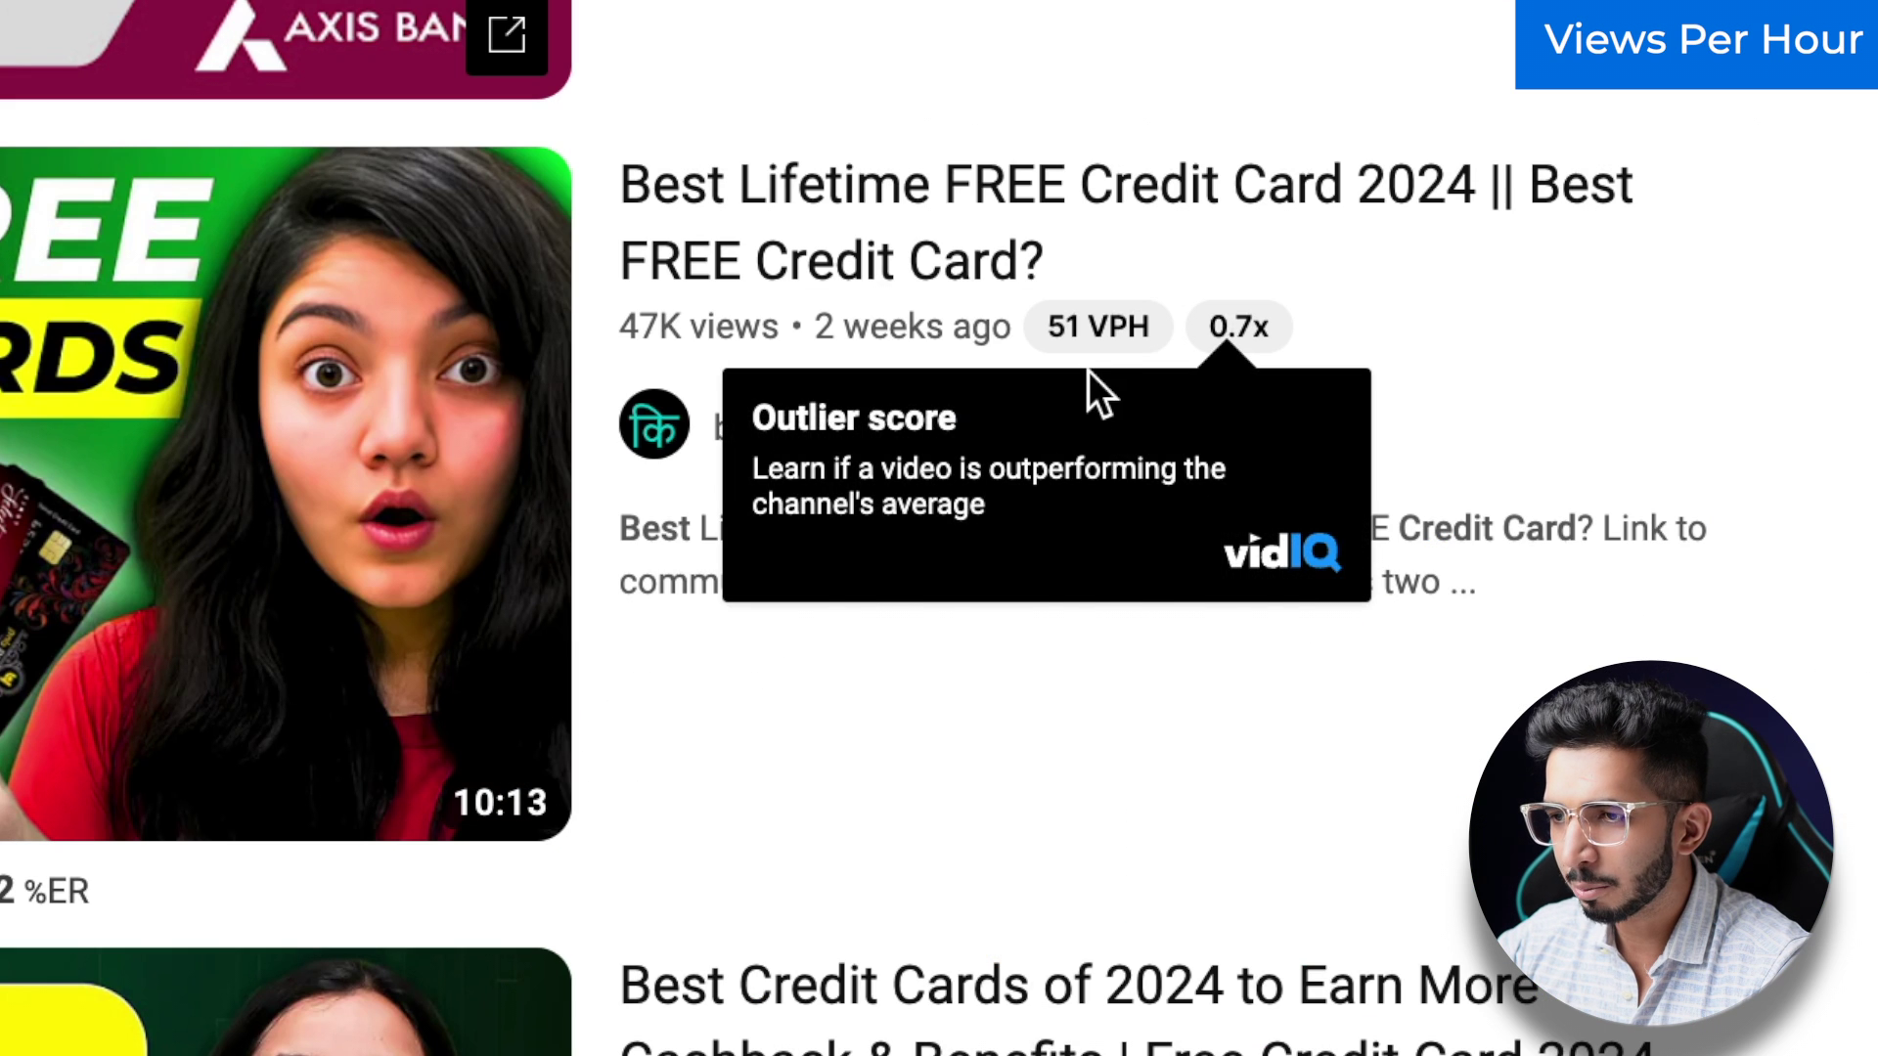
mouse_move(1089, 348)
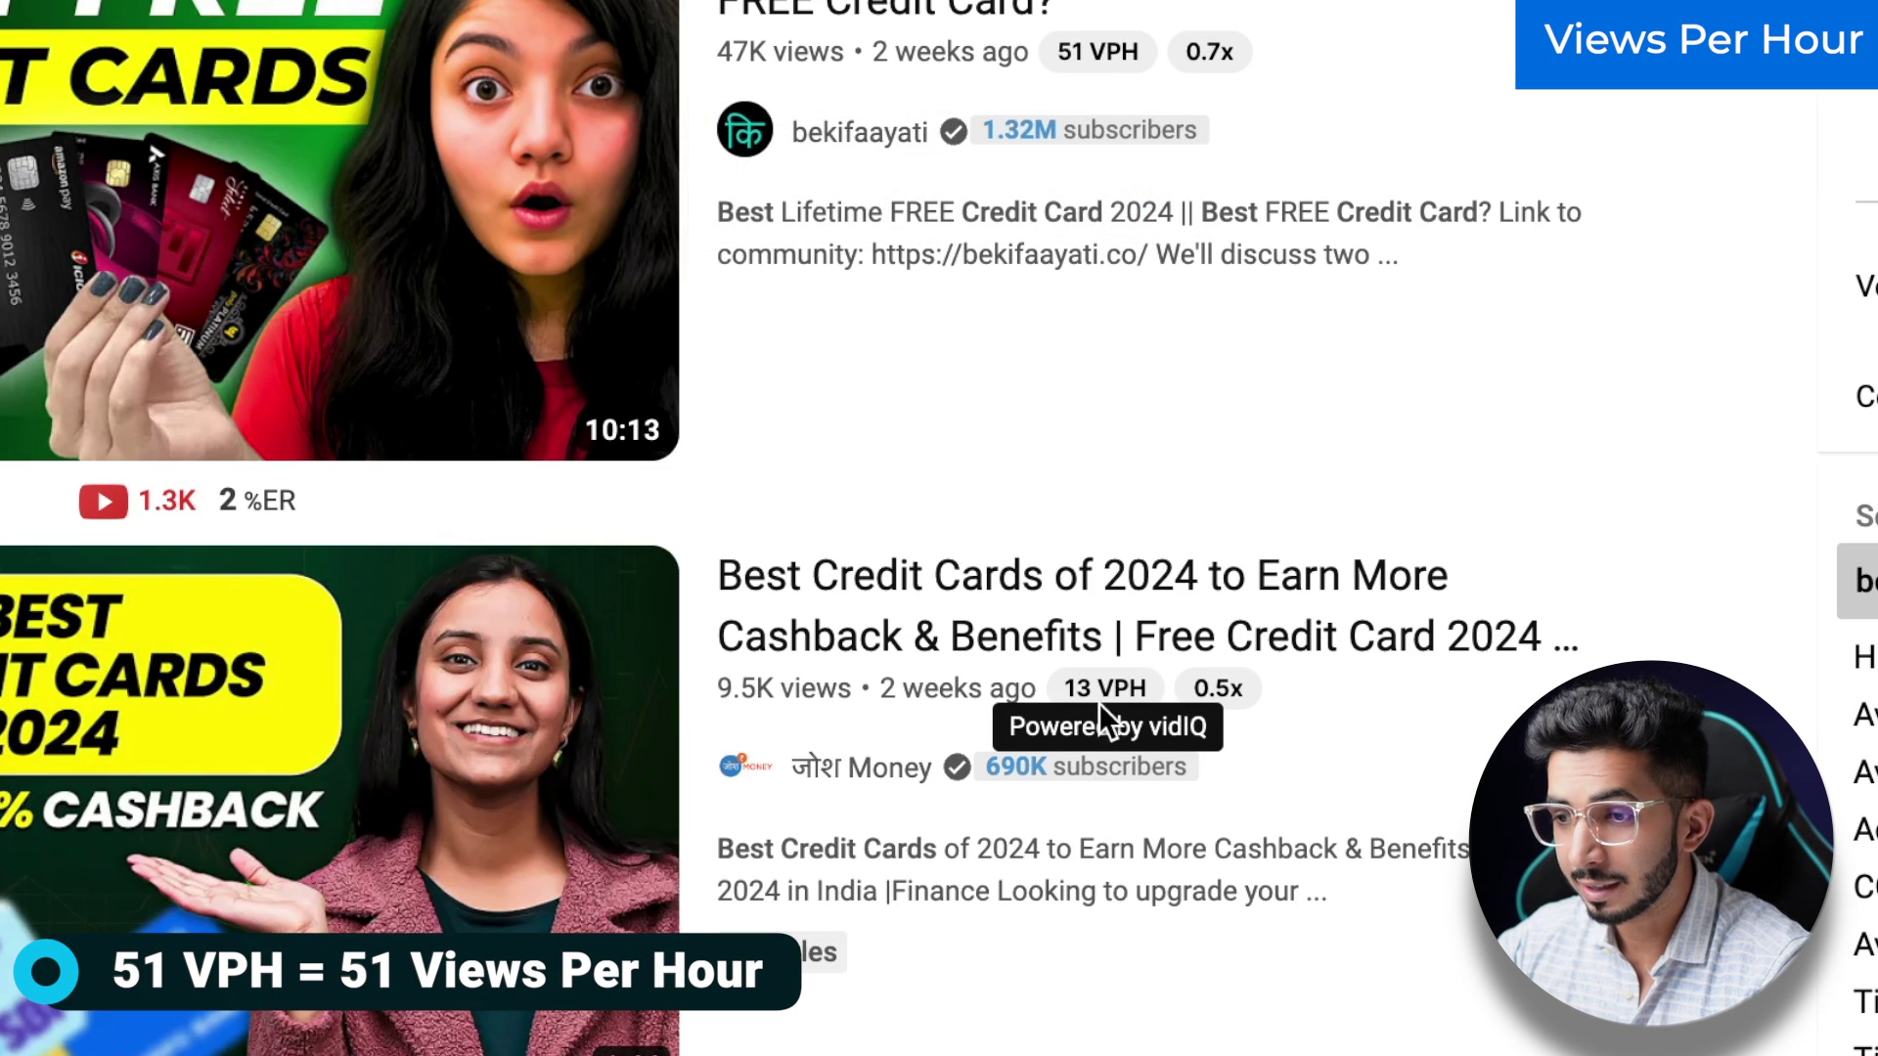
mouse_move(1101, 689)
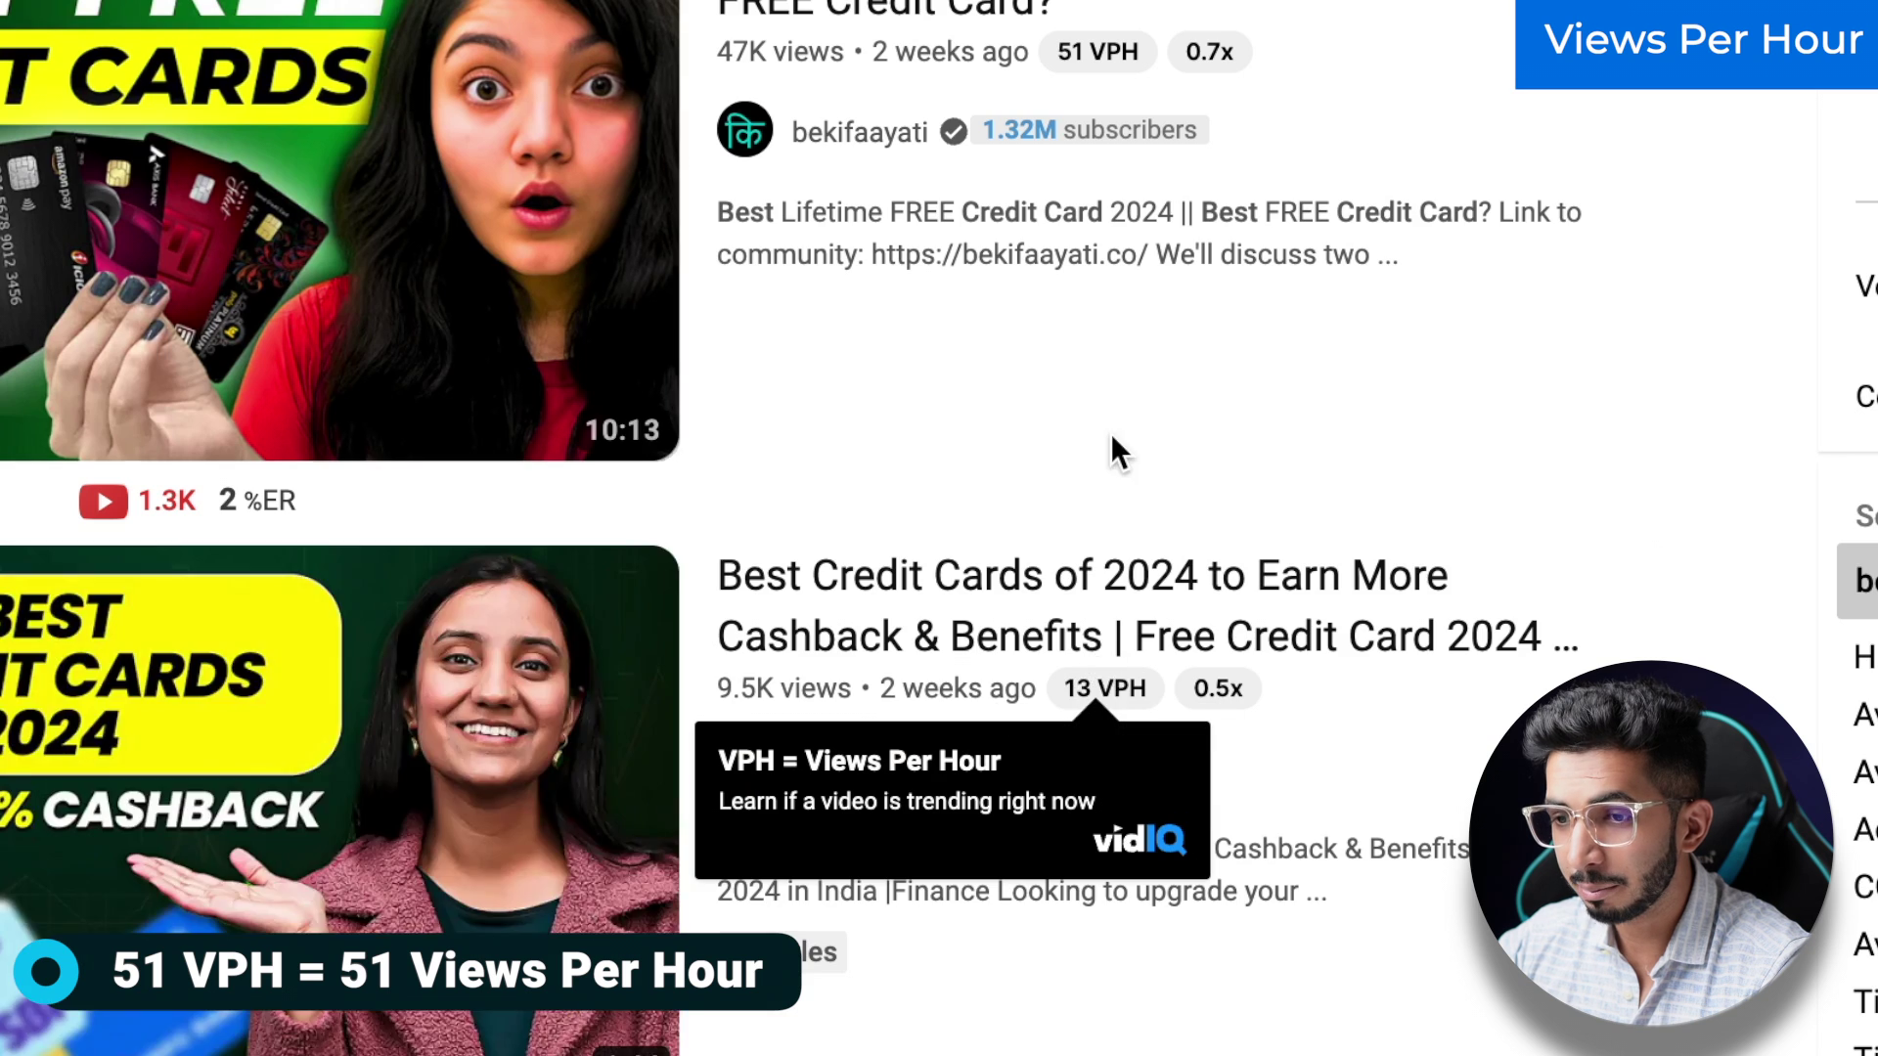
scroll(1111, 432, down, 8)
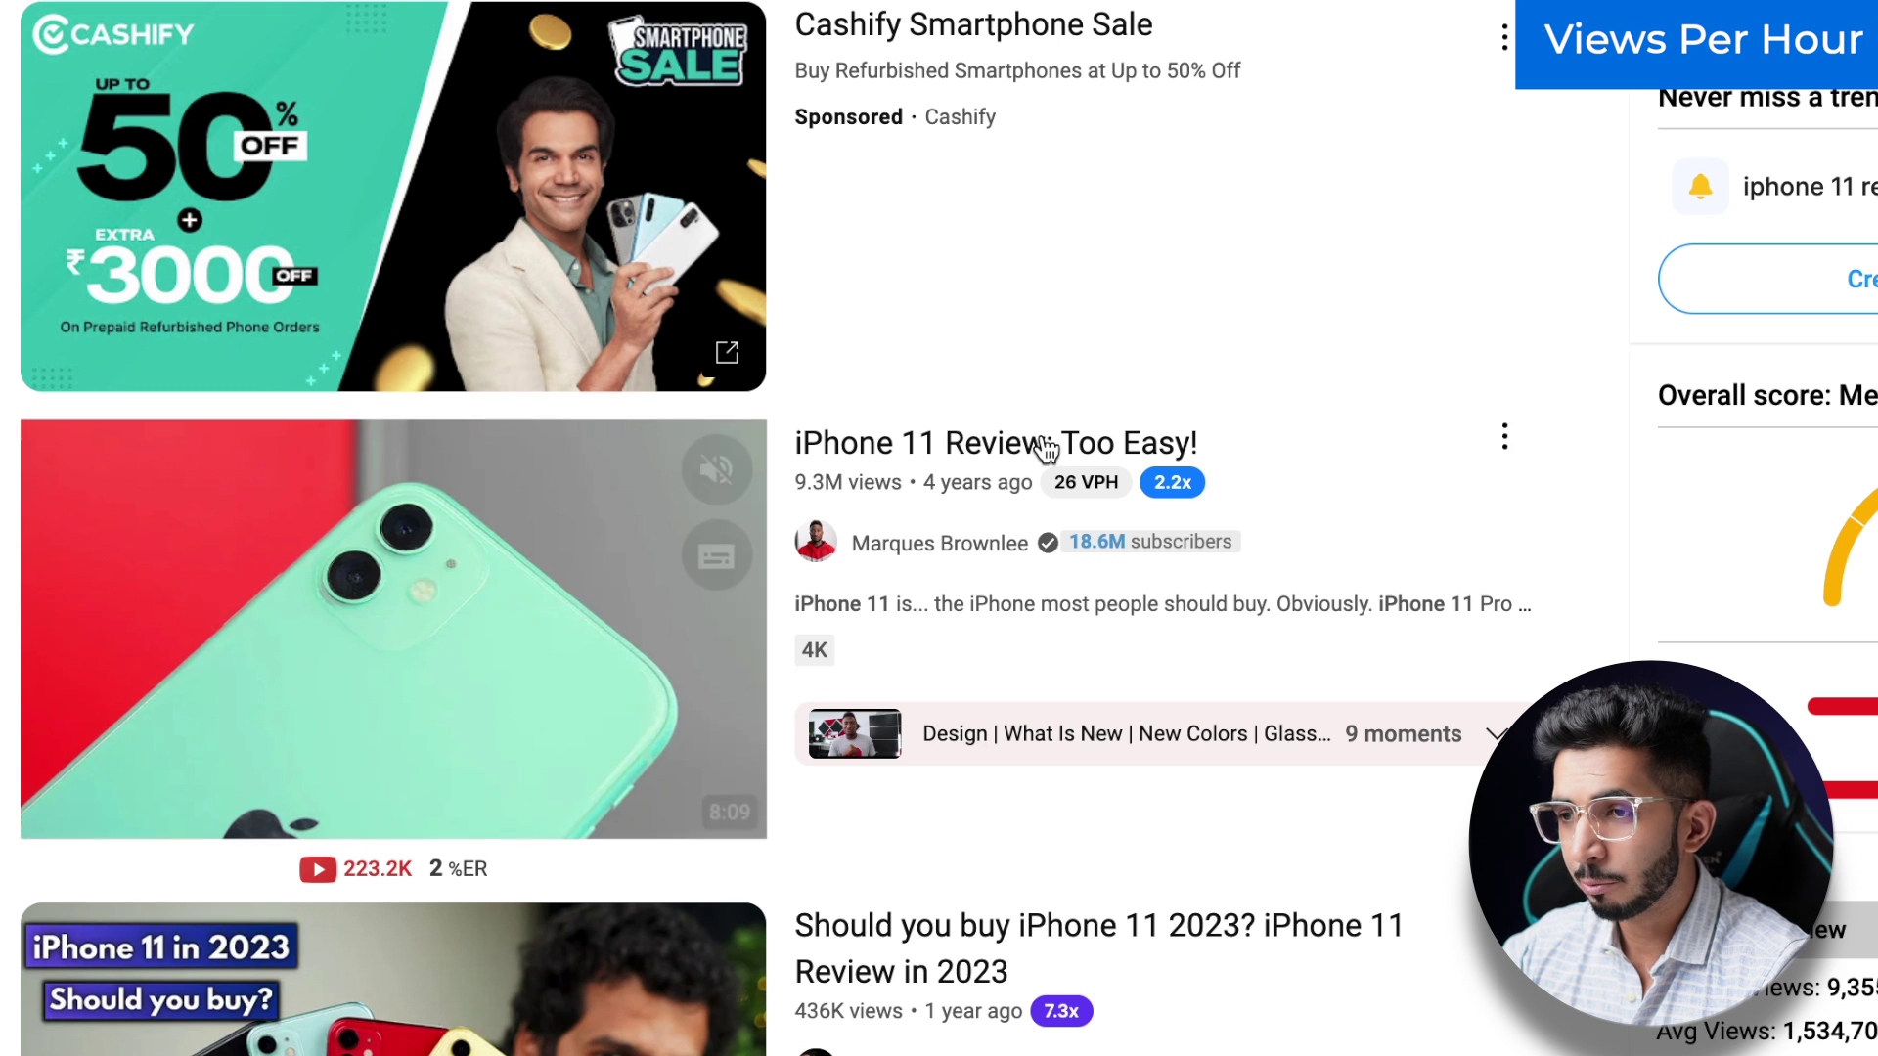
Step: Check the views per hour of the "iPhone 11 Review: Too Easy!" result and of the opened "iPhone 15 Review: Welcome to the Club!" video
mouse_move(1091, 494)
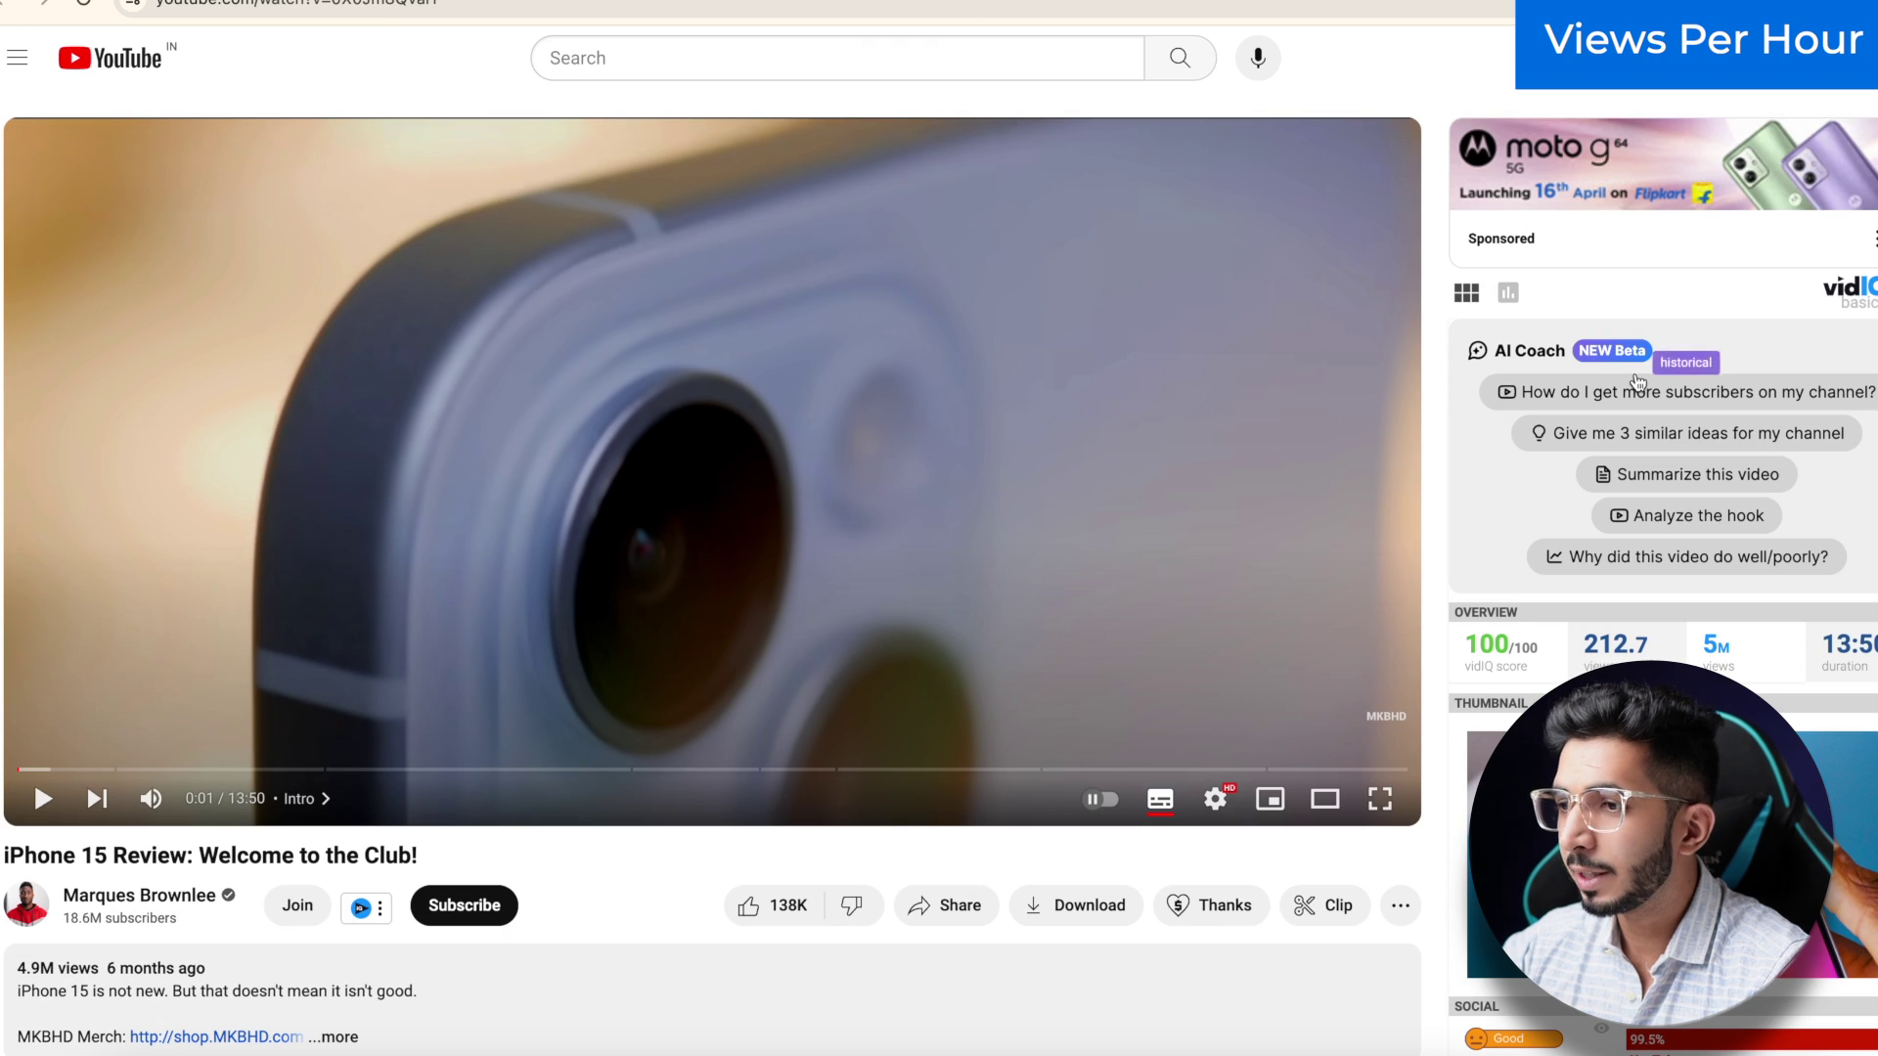
scroll(1254, 474, down, 1)
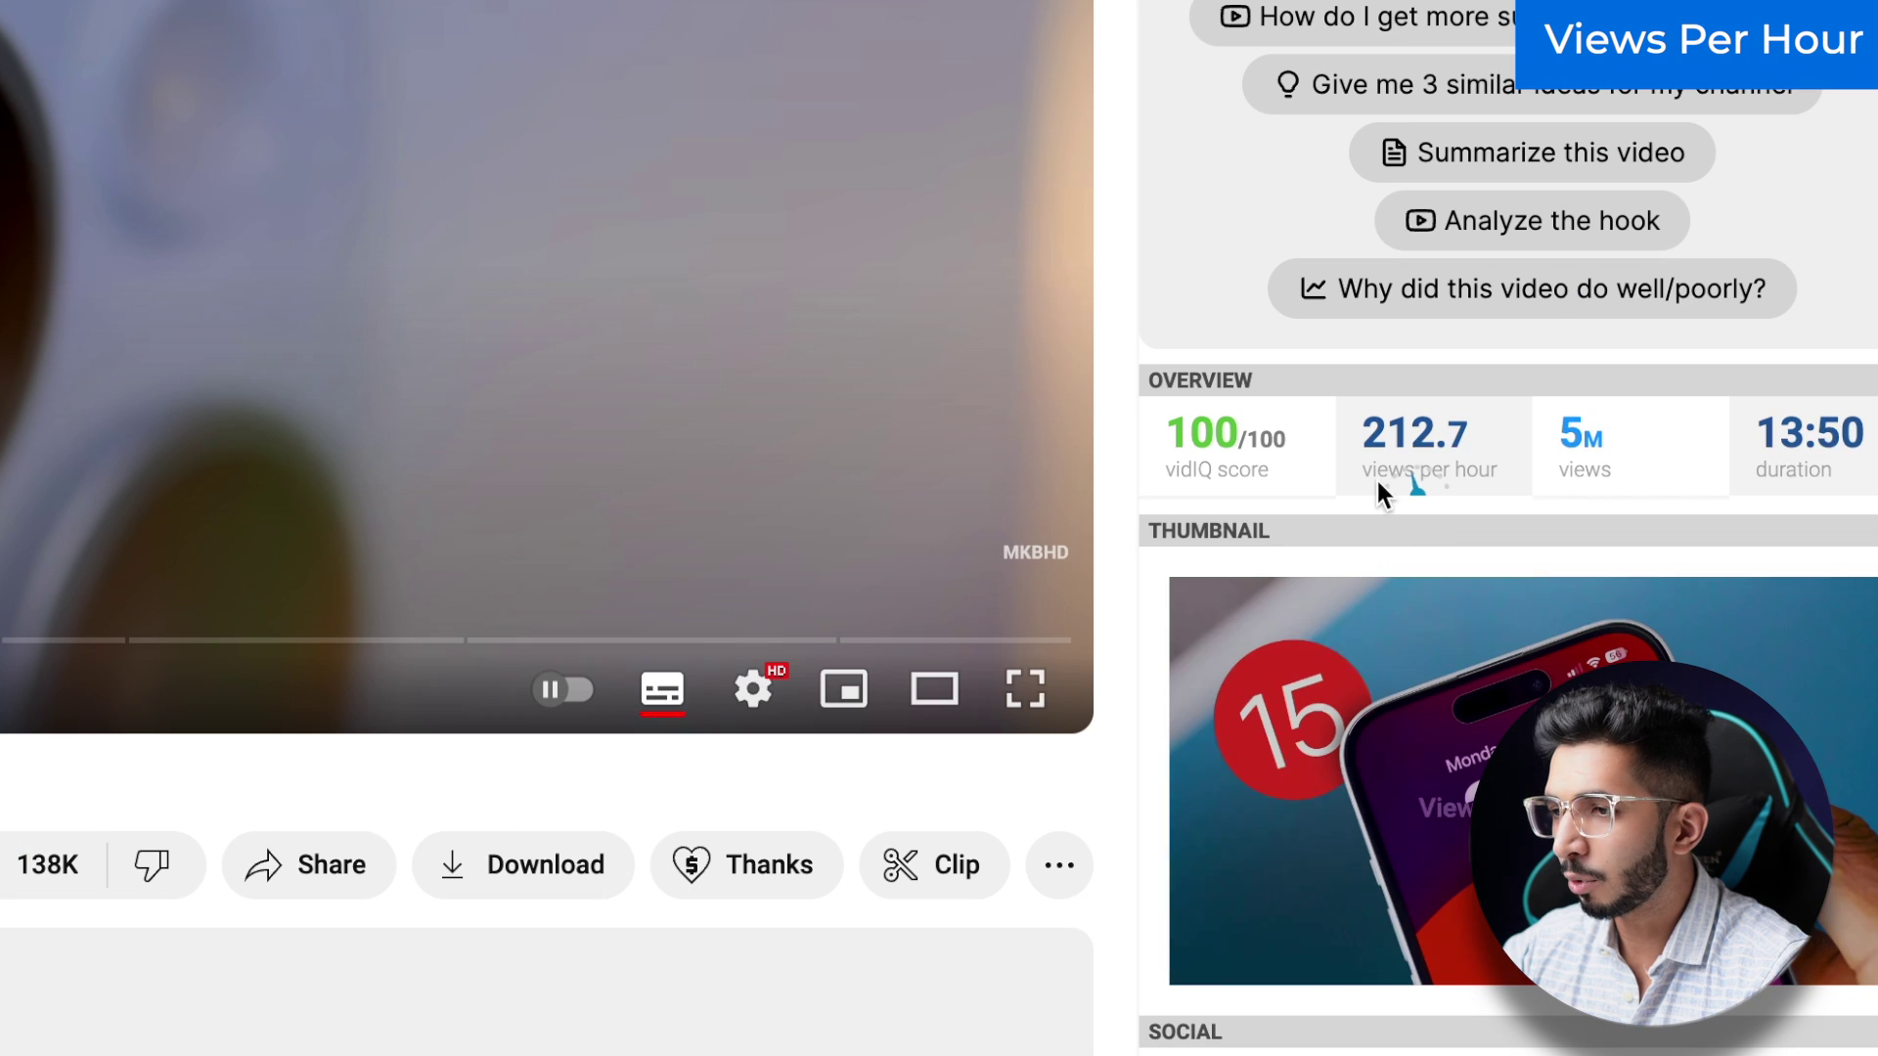
mouse_move(1607, 605)
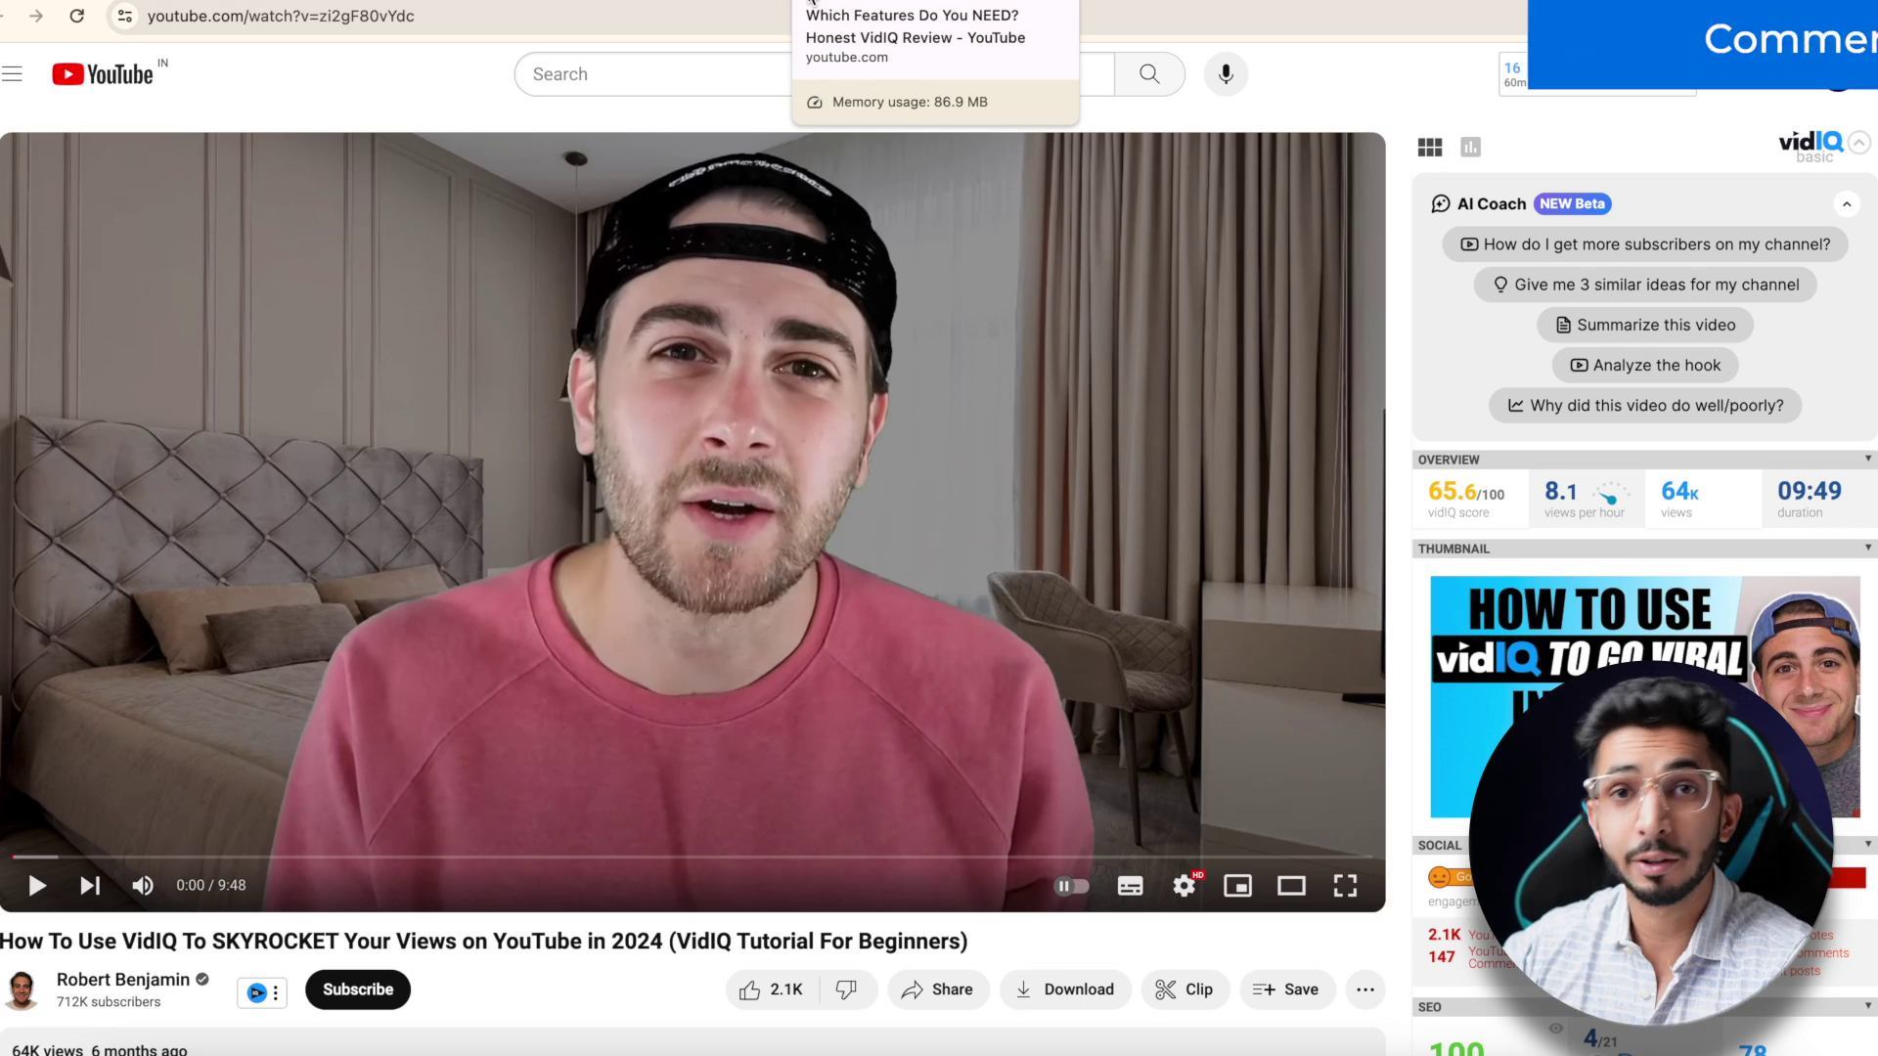
Step: Open the video "How To Use VidIQ To SKYROCKET Your Views on YouTube in 2024" from the search results and go to its comments
click(587, 2)
scroll(553, 440, up, 10)
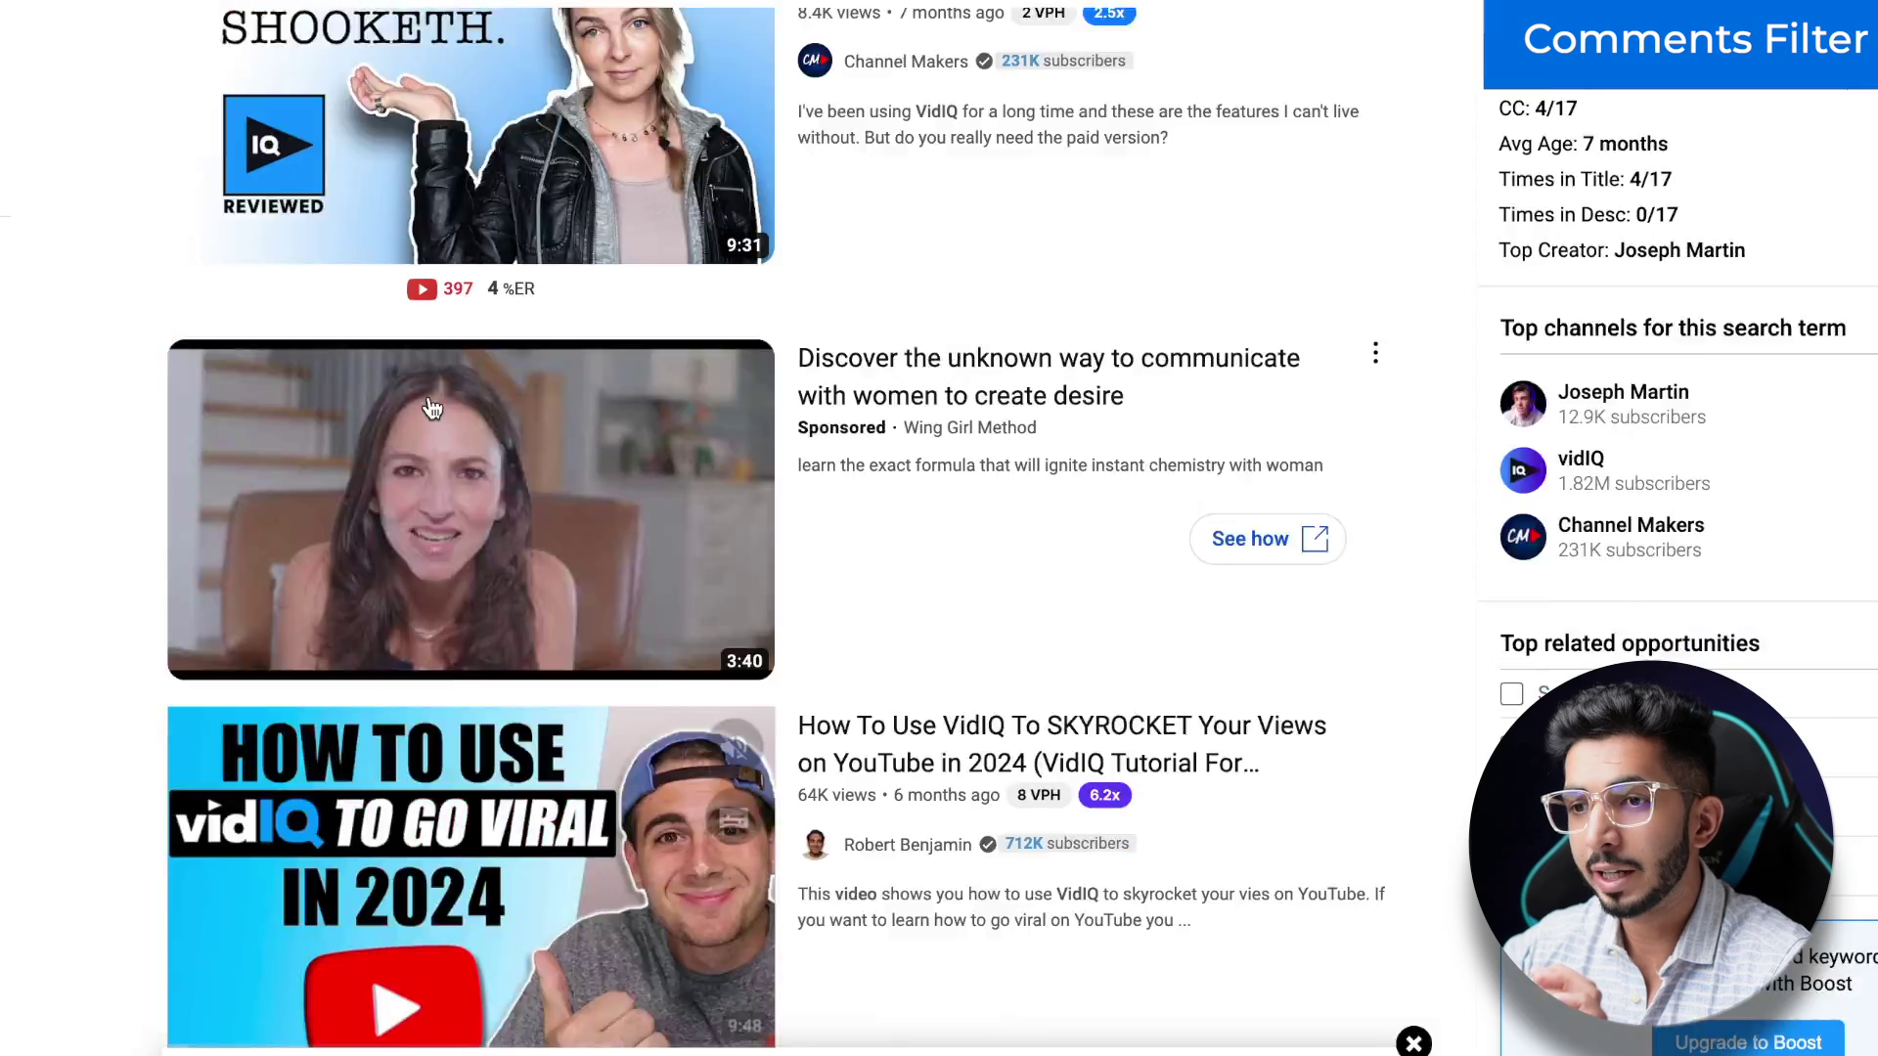
scroll(431, 406, down, 6)
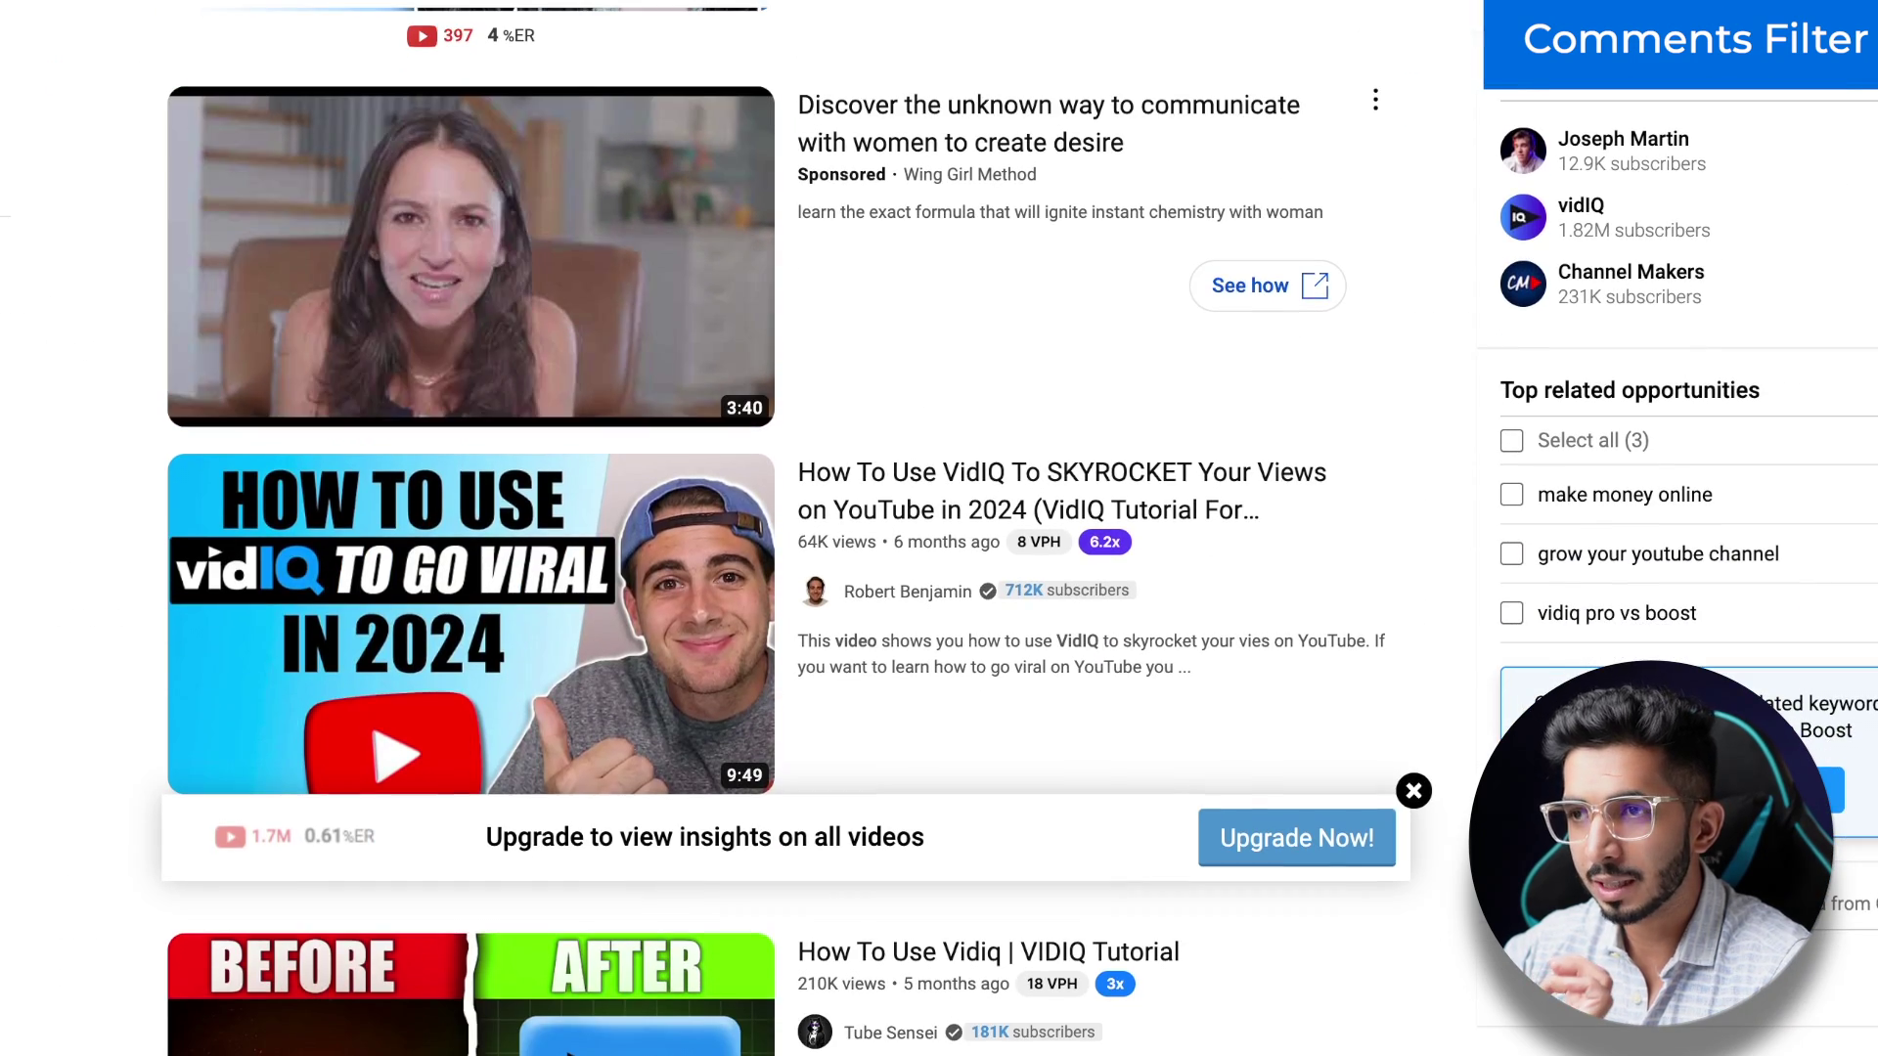
click(373, 713)
scroll(370, 724, down, 7)
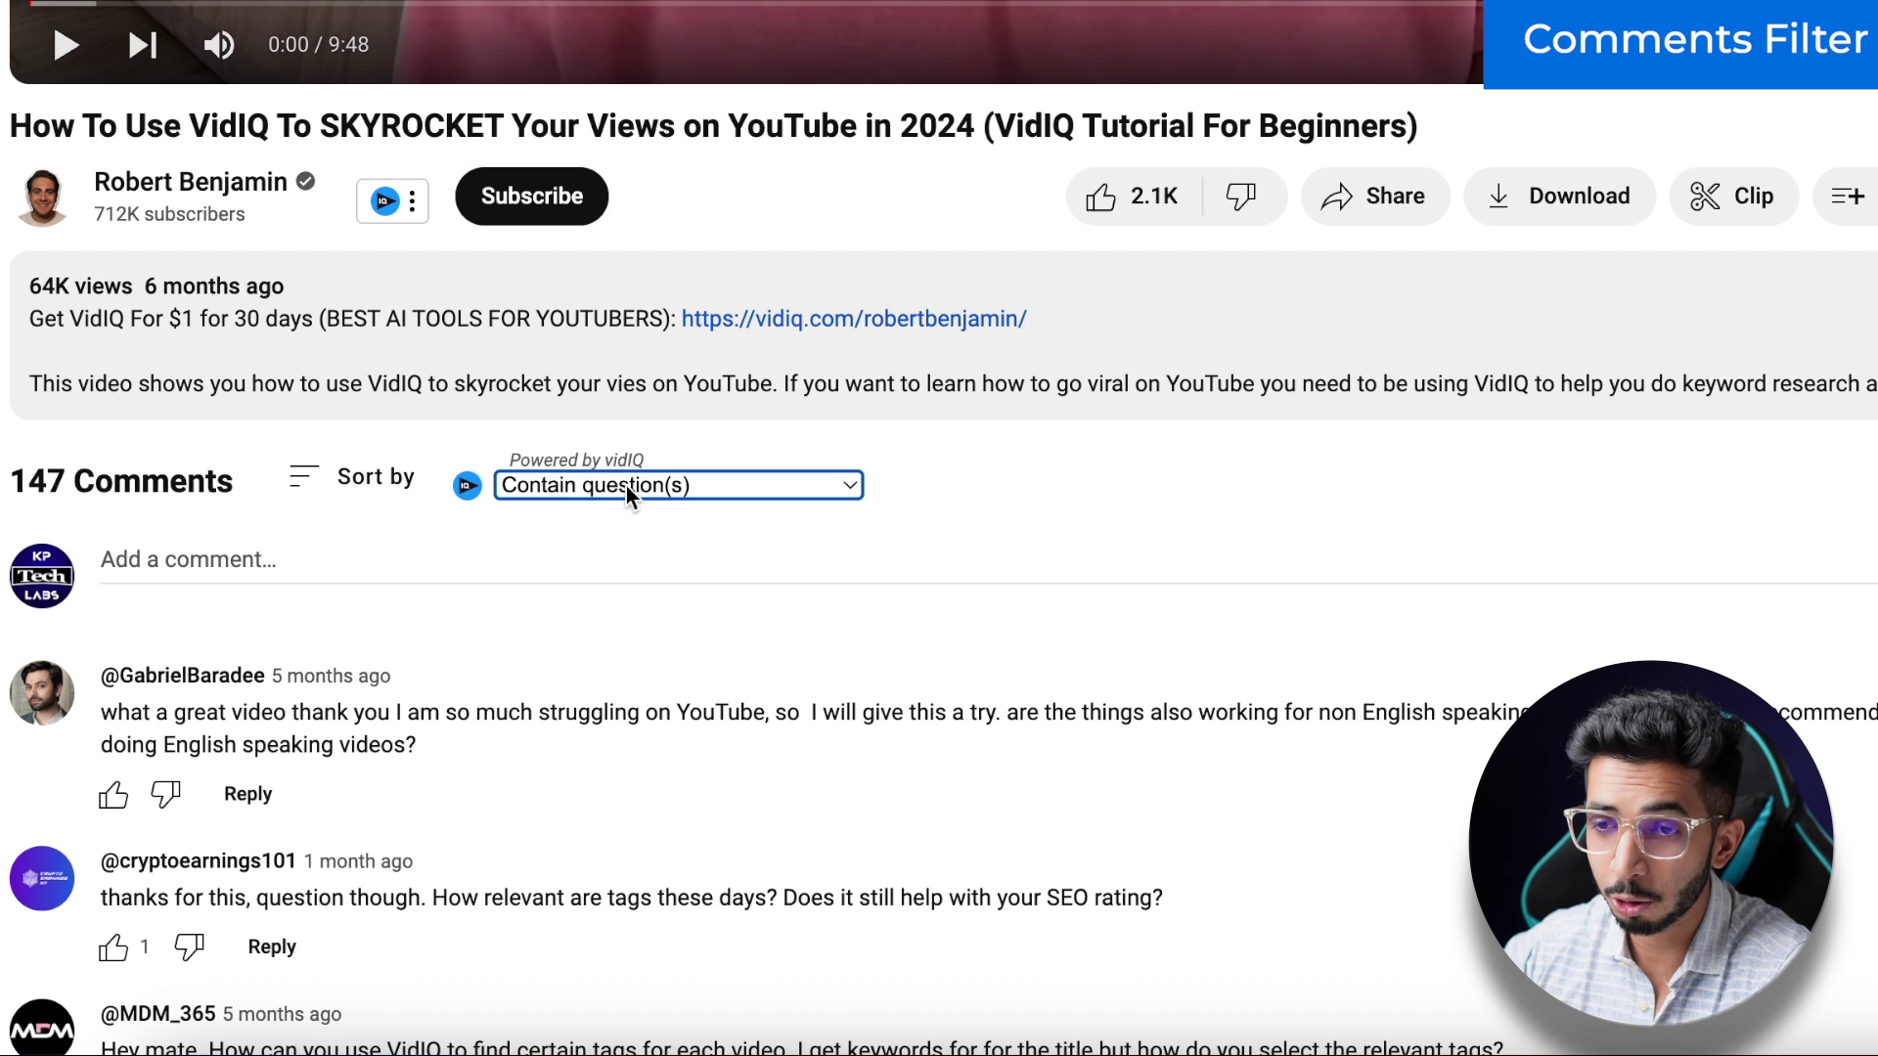
Step: Filter the video's comments to those that contain question(s) and read through the filtered comments
click(624, 495)
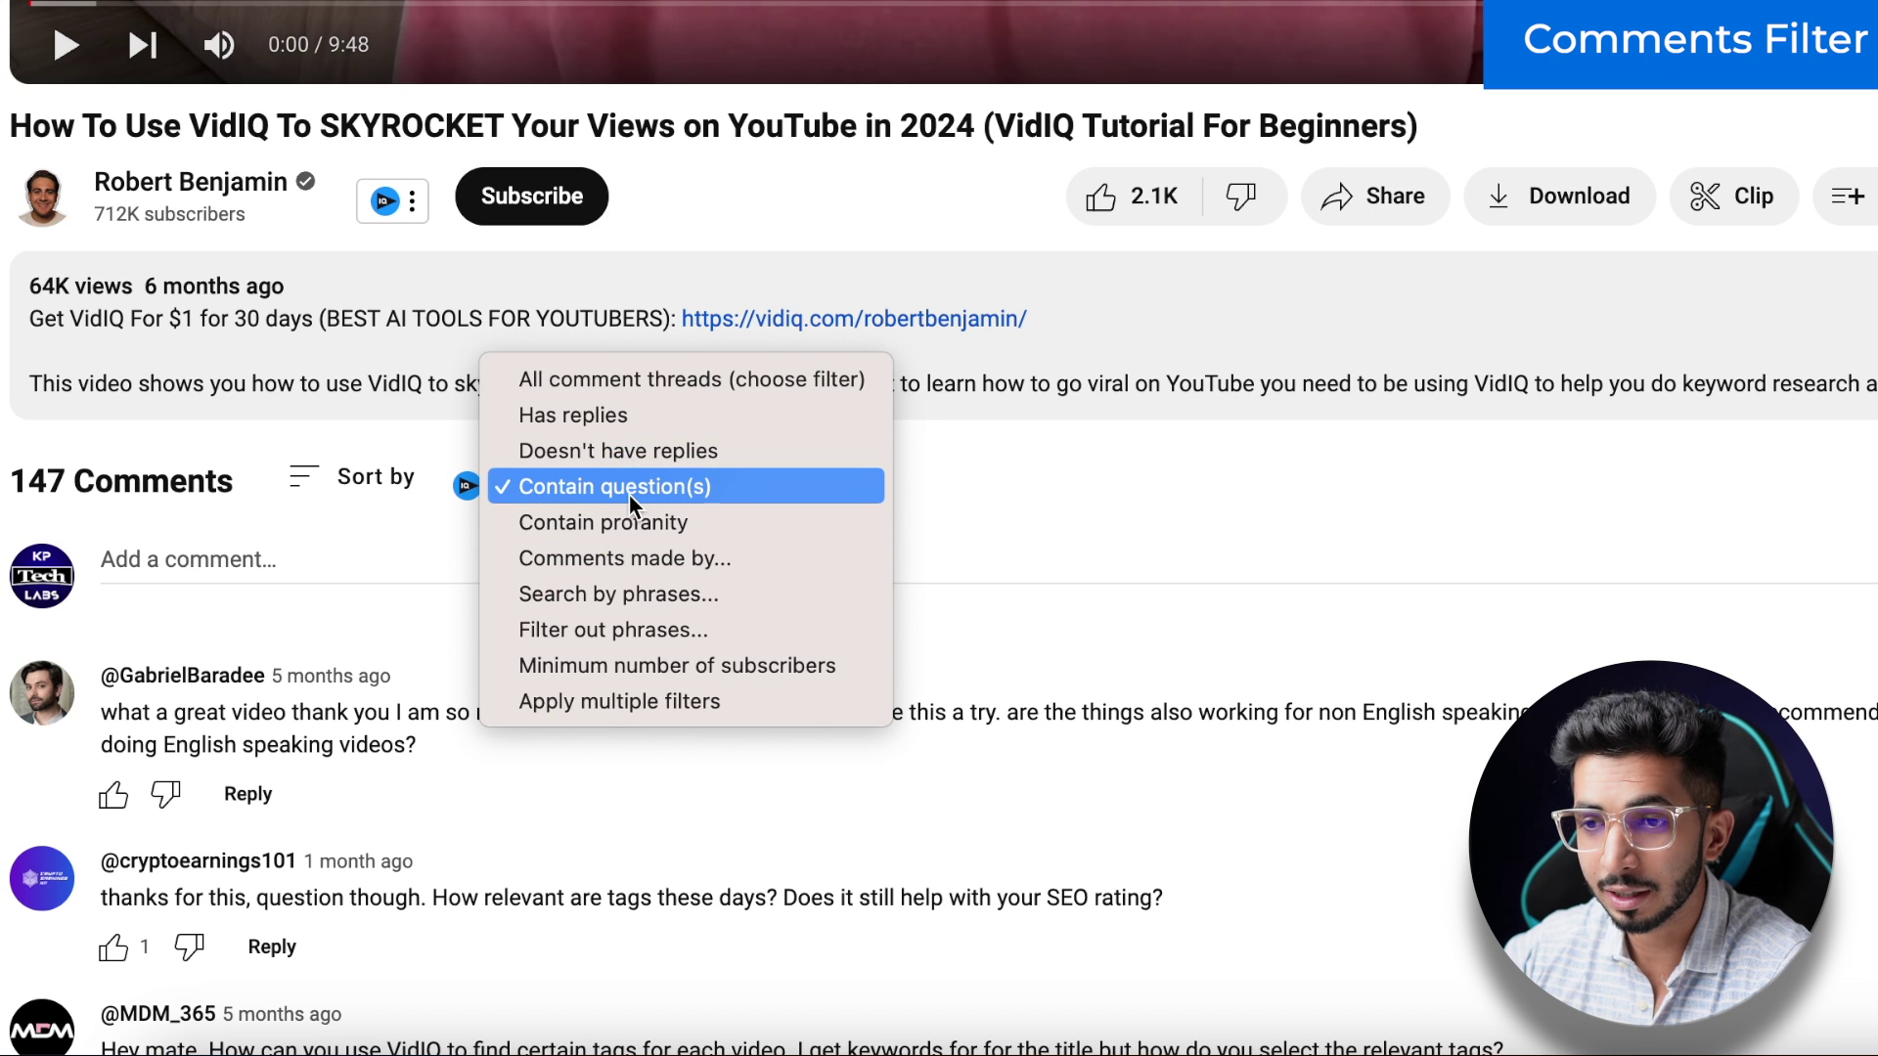
click(616, 486)
scroll(627, 383, down, 2)
scroll(627, 383, down, 1)
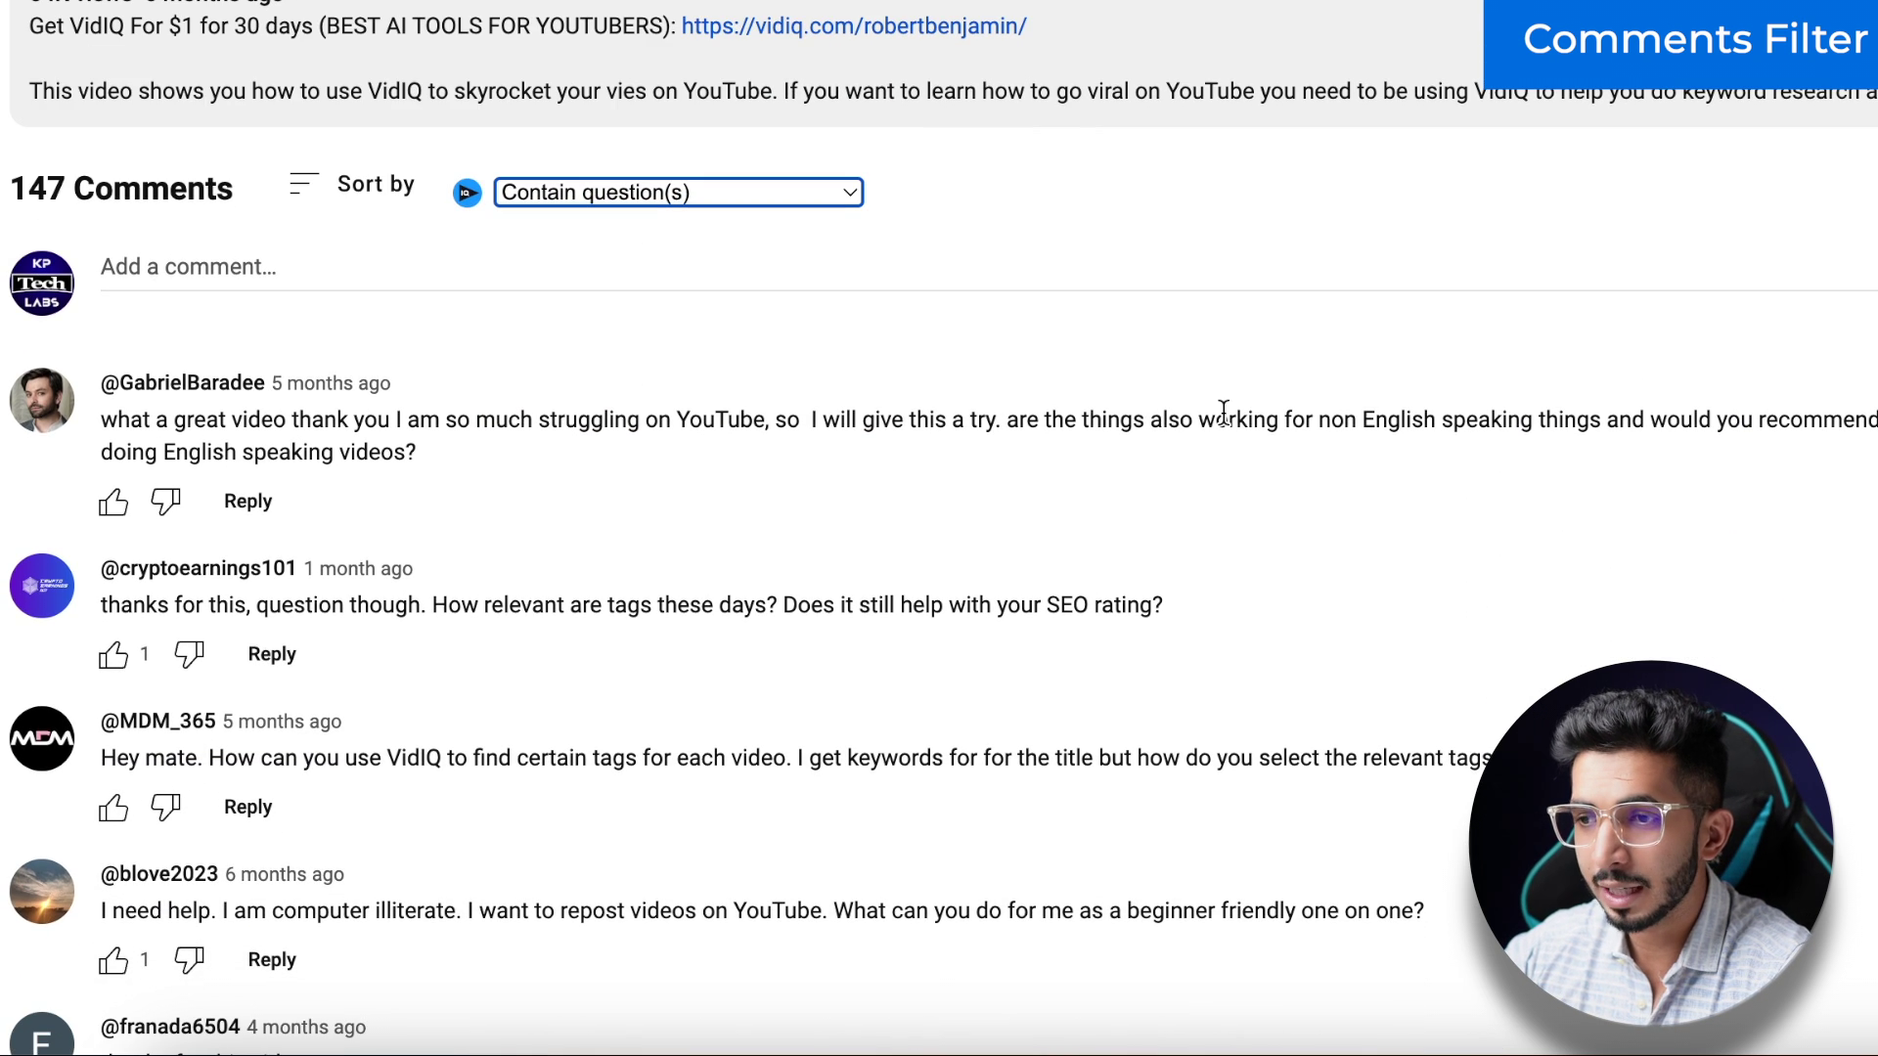
scroll(1585, 370, down, 1)
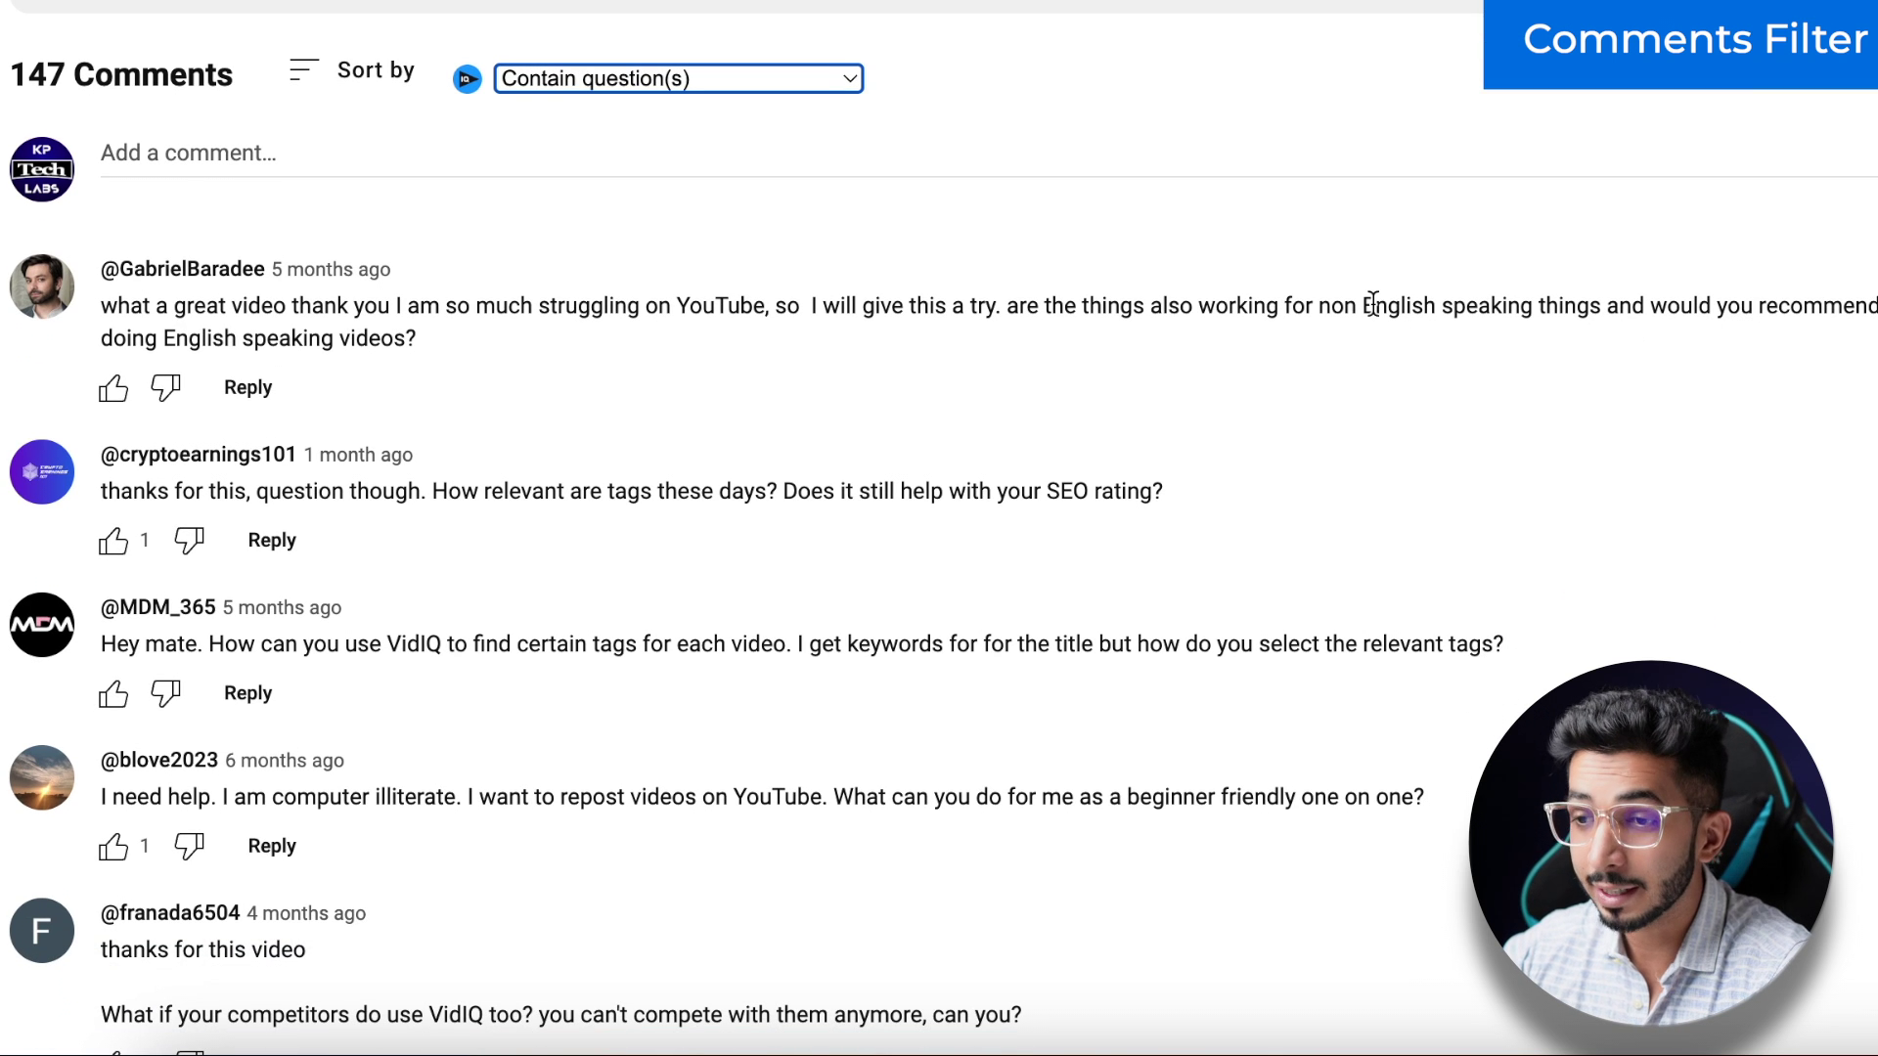
scroll(793, 241, down, 1)
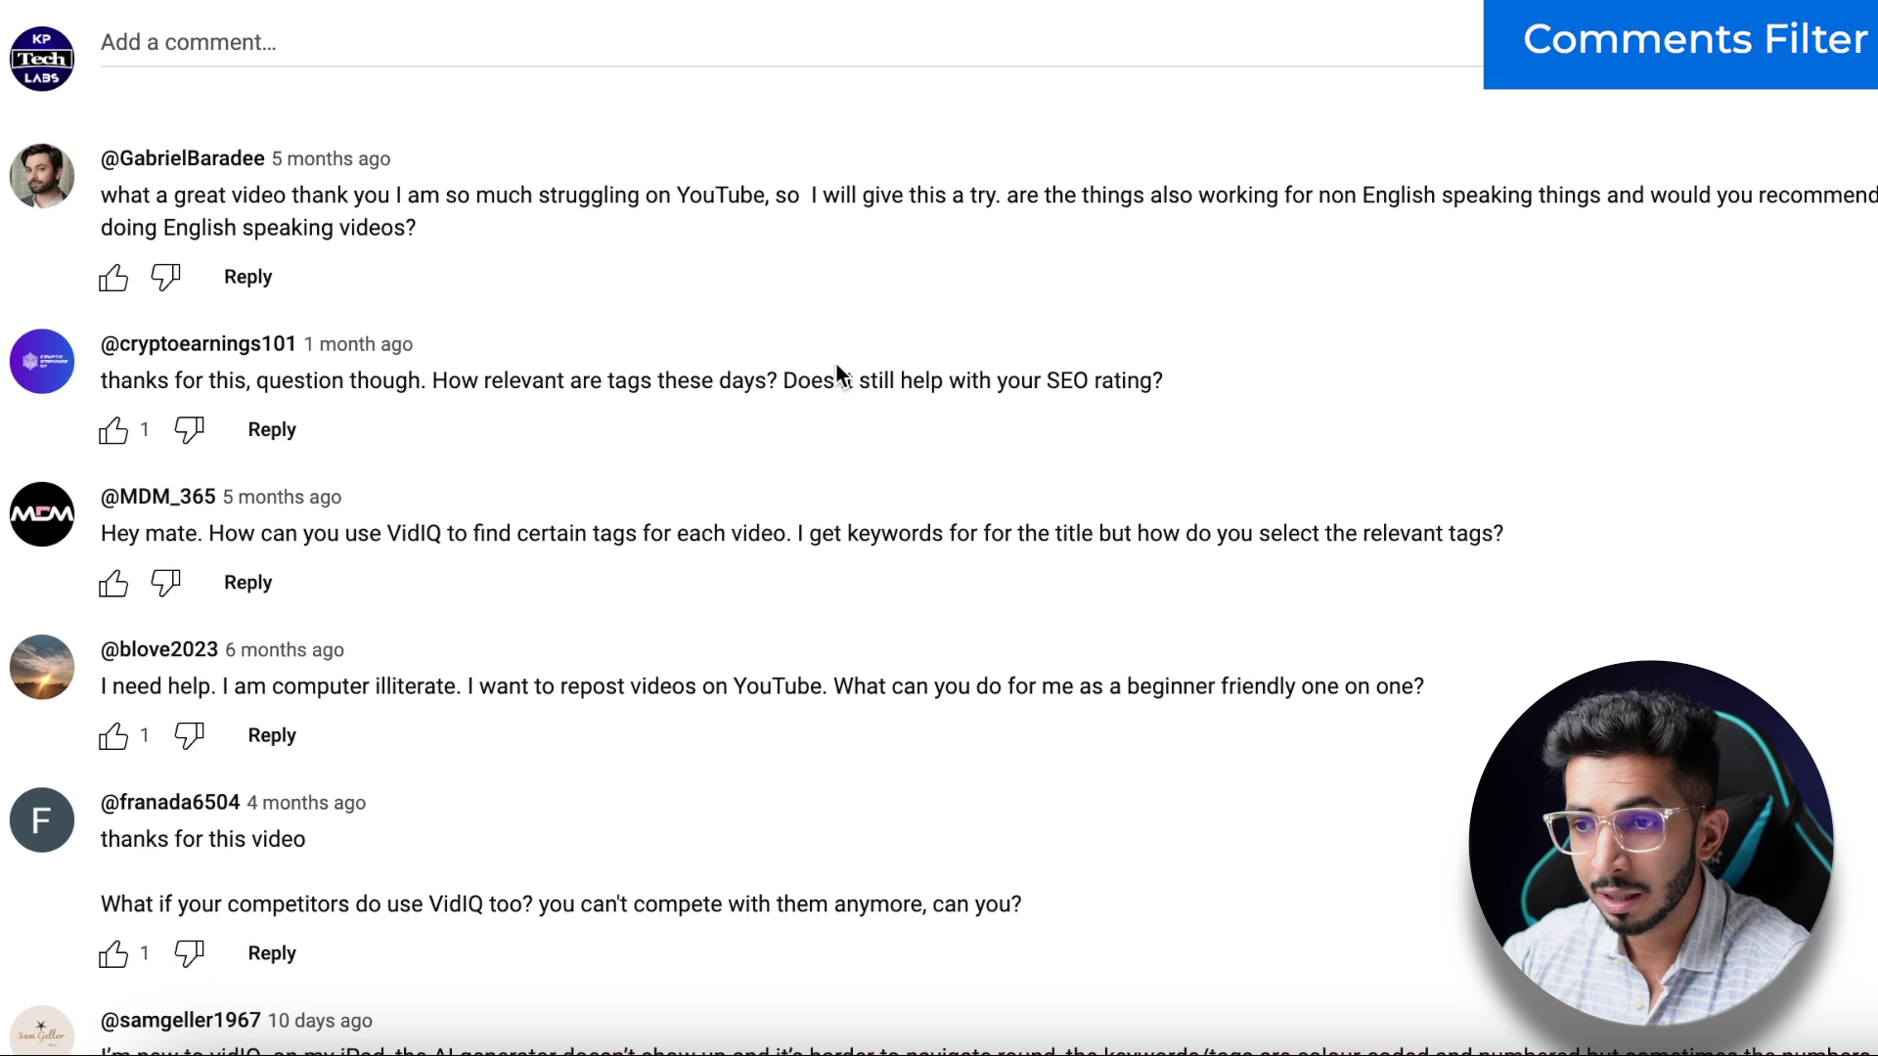
drag(836, 370, 1140, 370)
scroll(1143, 363, down, 1)
scroll(1143, 364, down, 1)
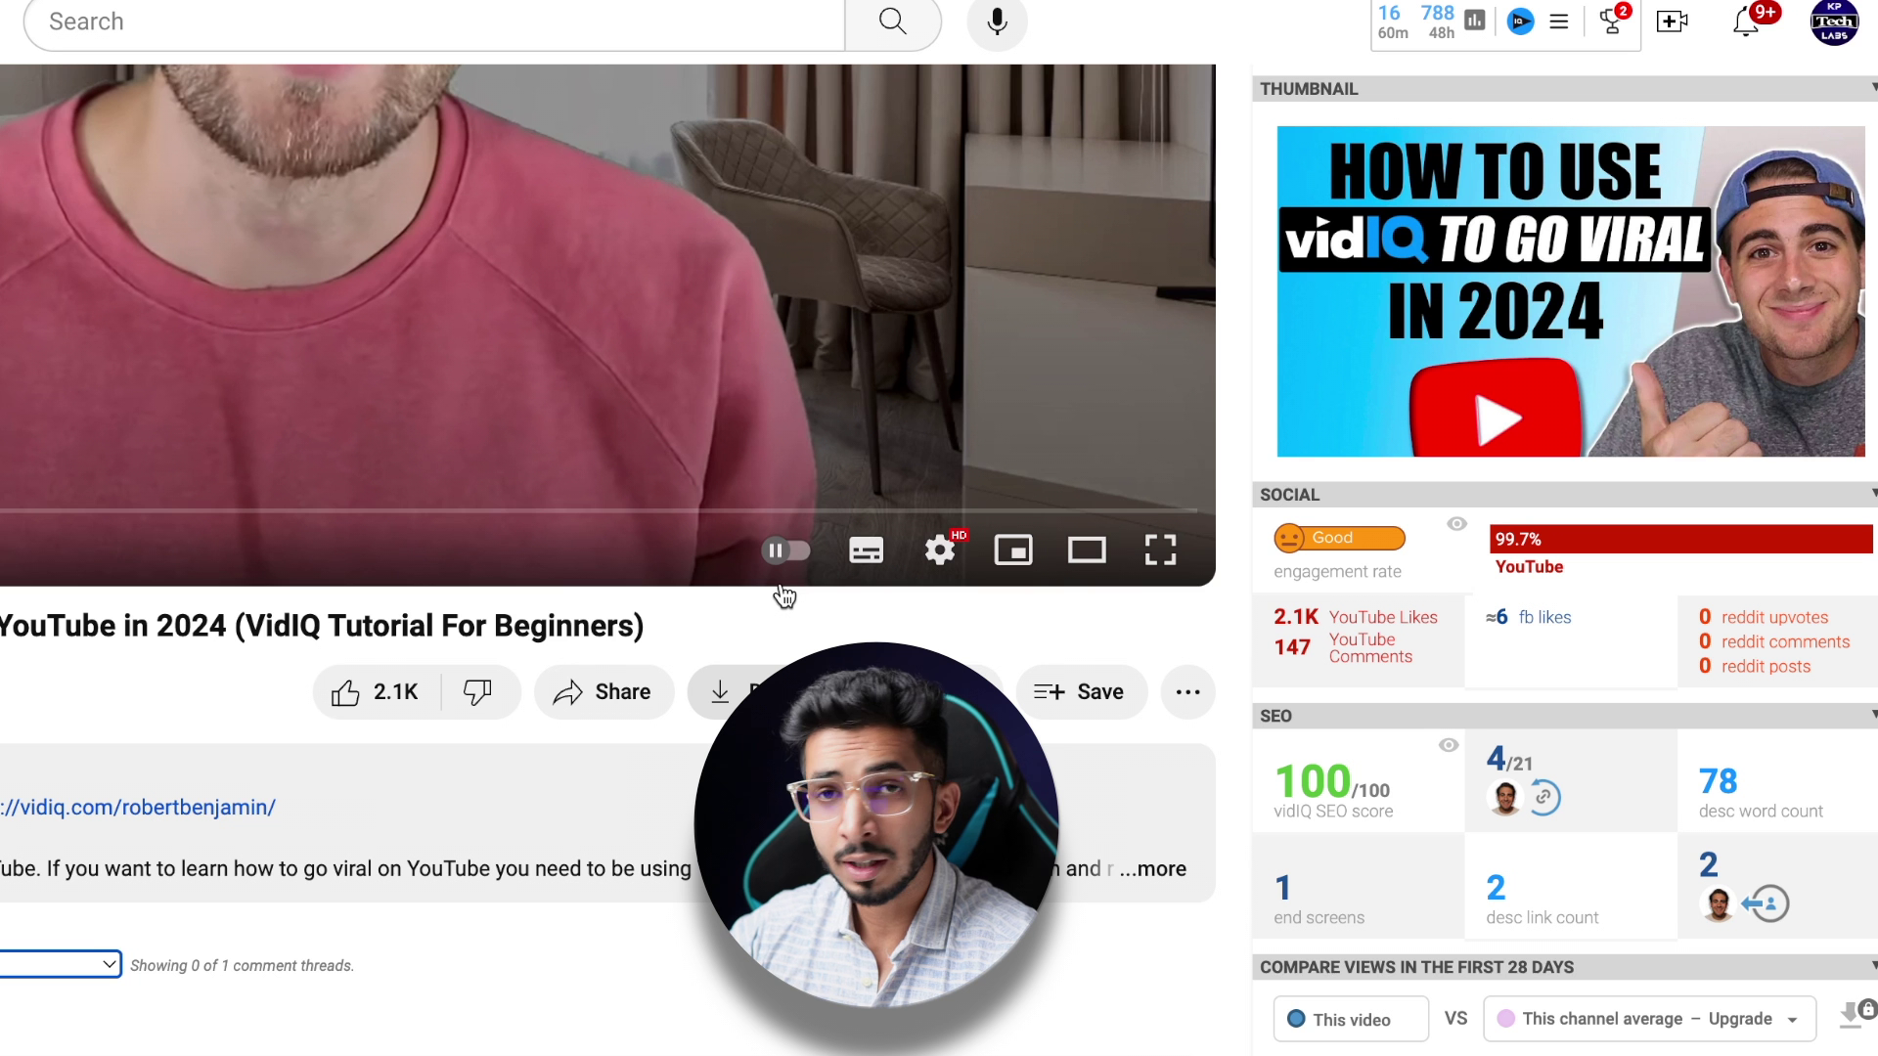
Step: Examine the video's vidIQ panel, including the overview score, views per hour, thumbnail and the statistics further down
scroll(782, 587, up, 5)
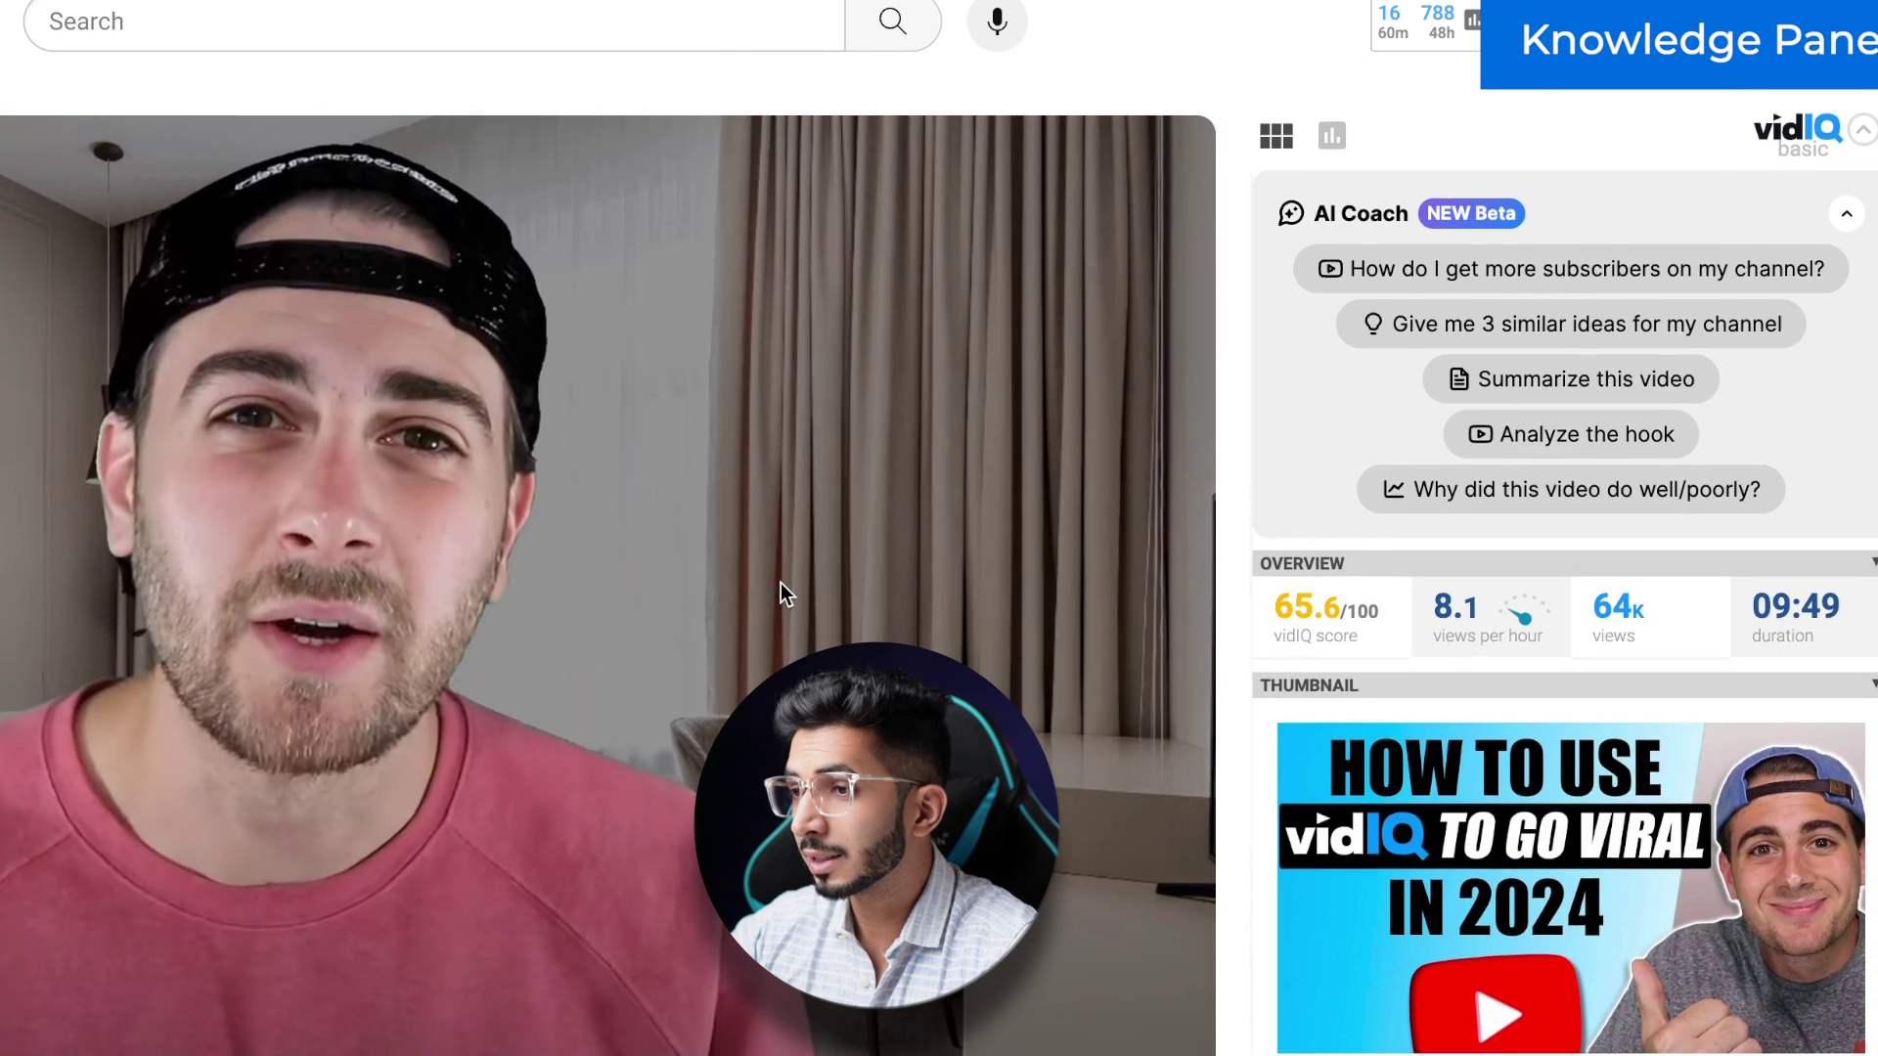
mouse_move(1588, 555)
mouse_move(1523, 843)
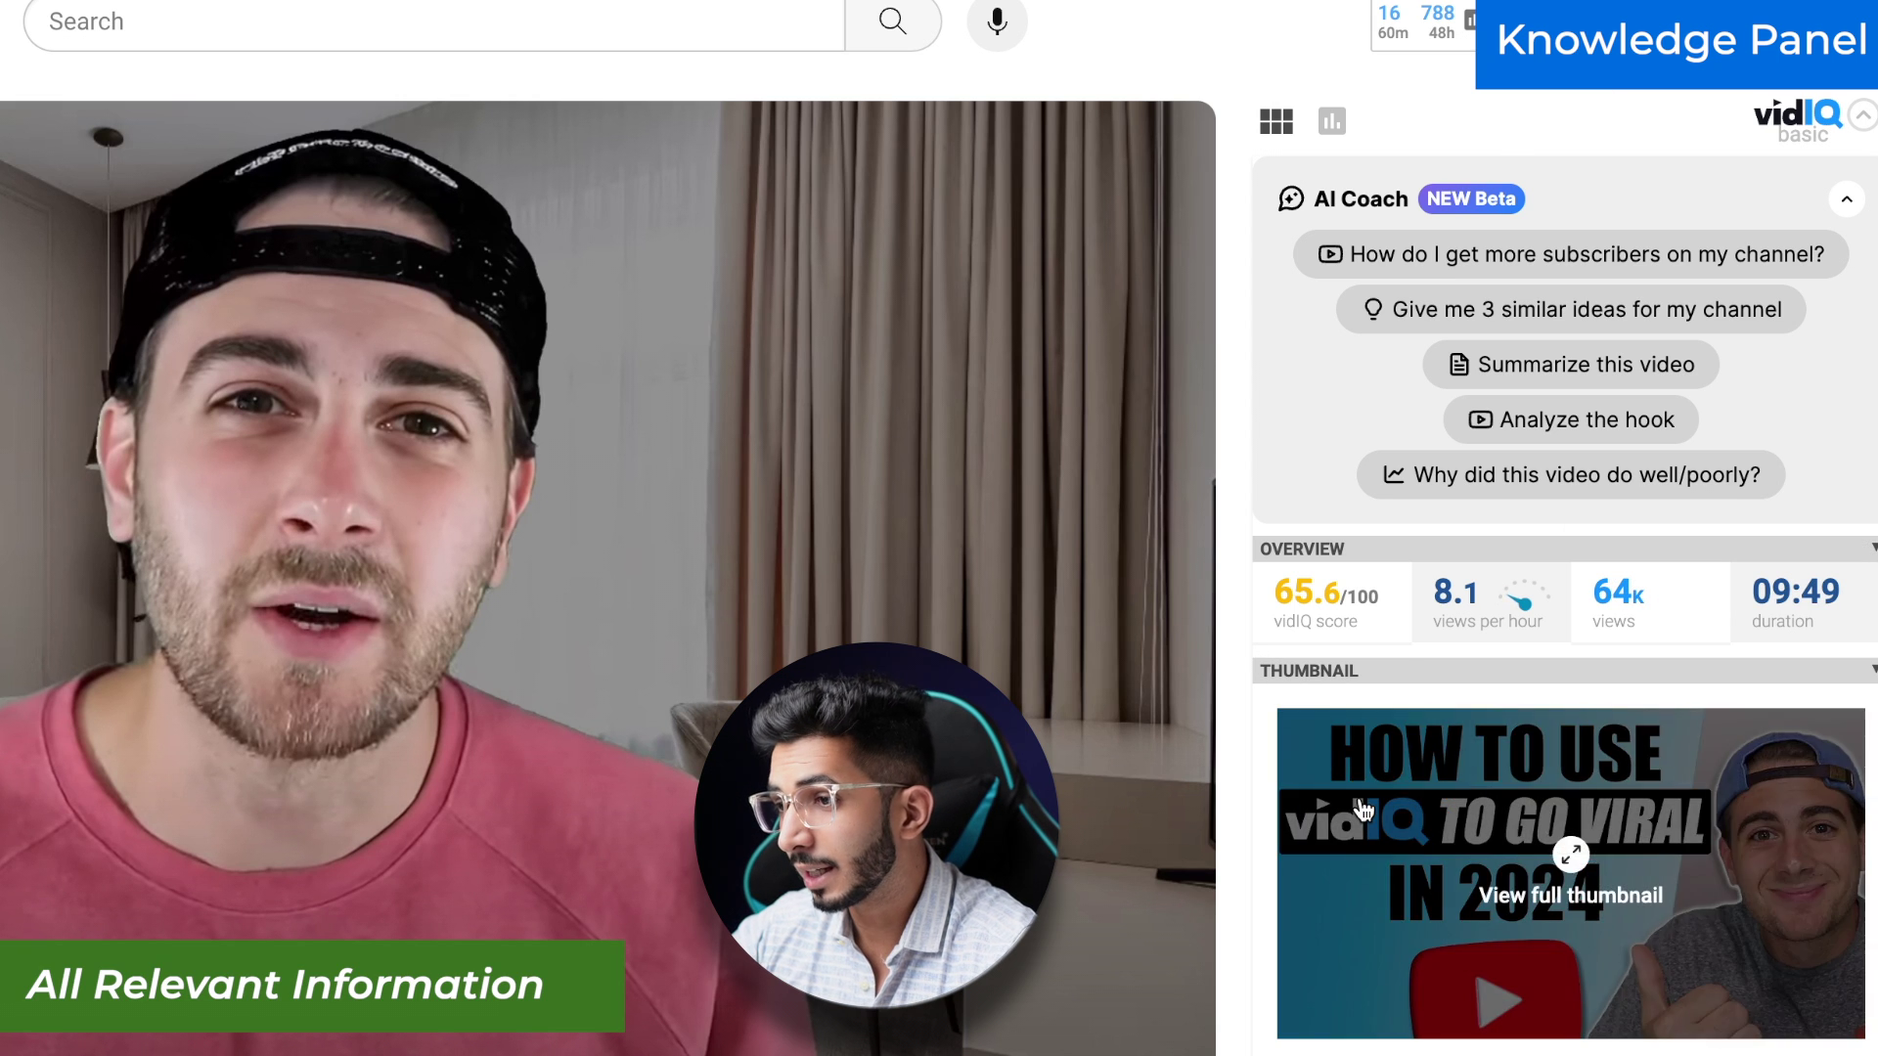
mouse_move(1348, 593)
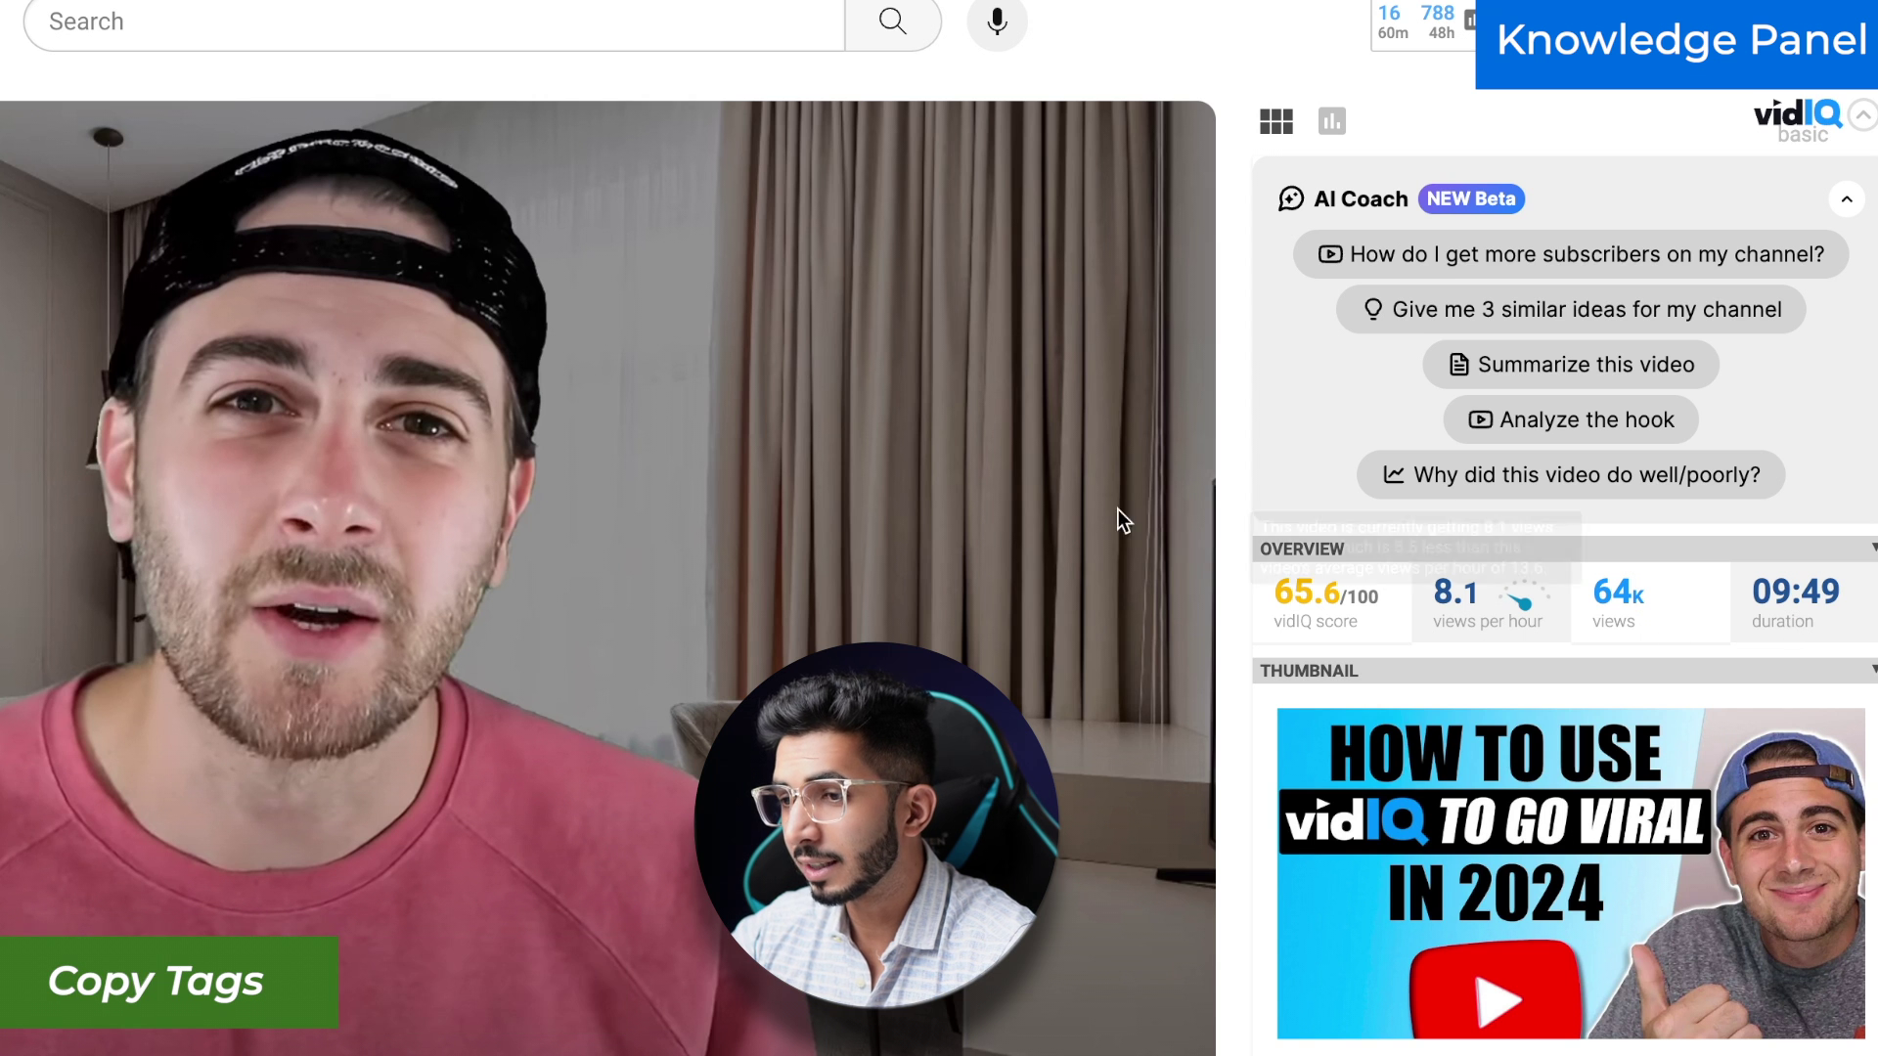
scroll(1806, 402, down, 6)
scroll(1806, 402, down, 6)
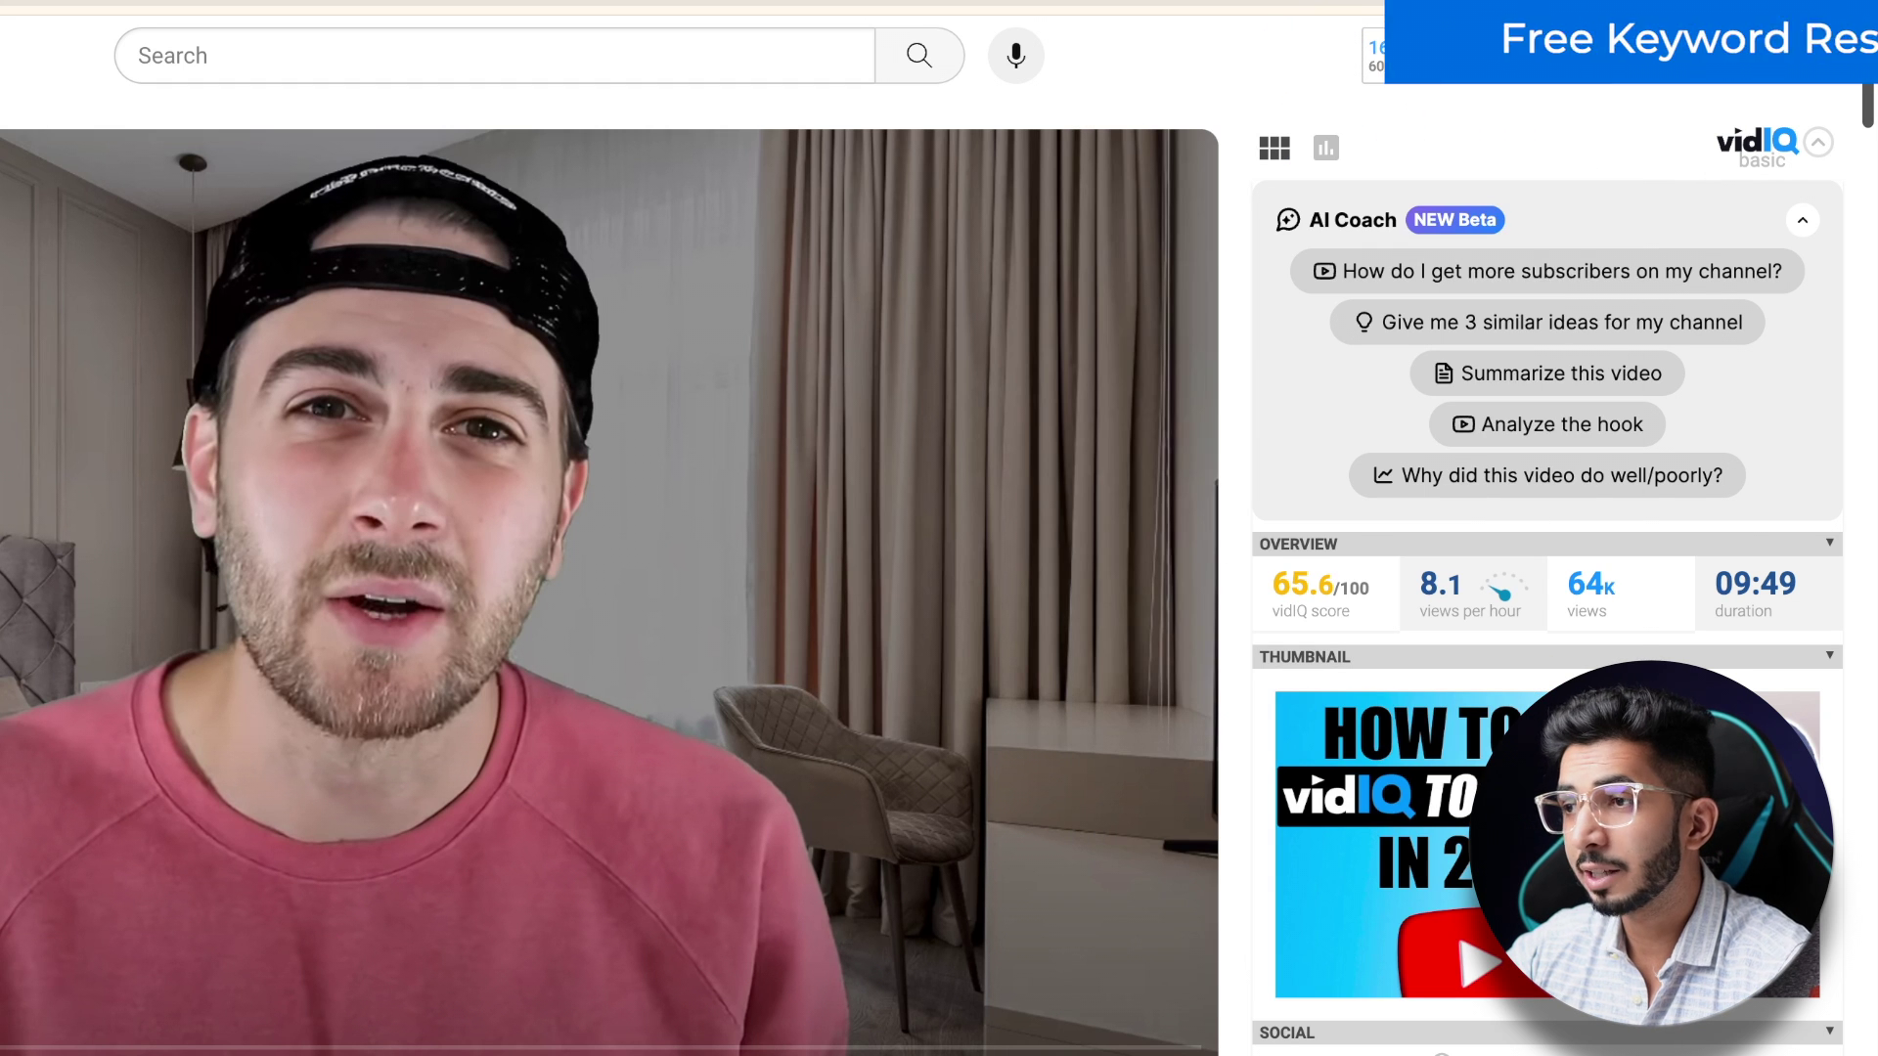
Step: Open vidIQ's Keyword Inspector and look up the keyword "best air fryers"
click(1536, 56)
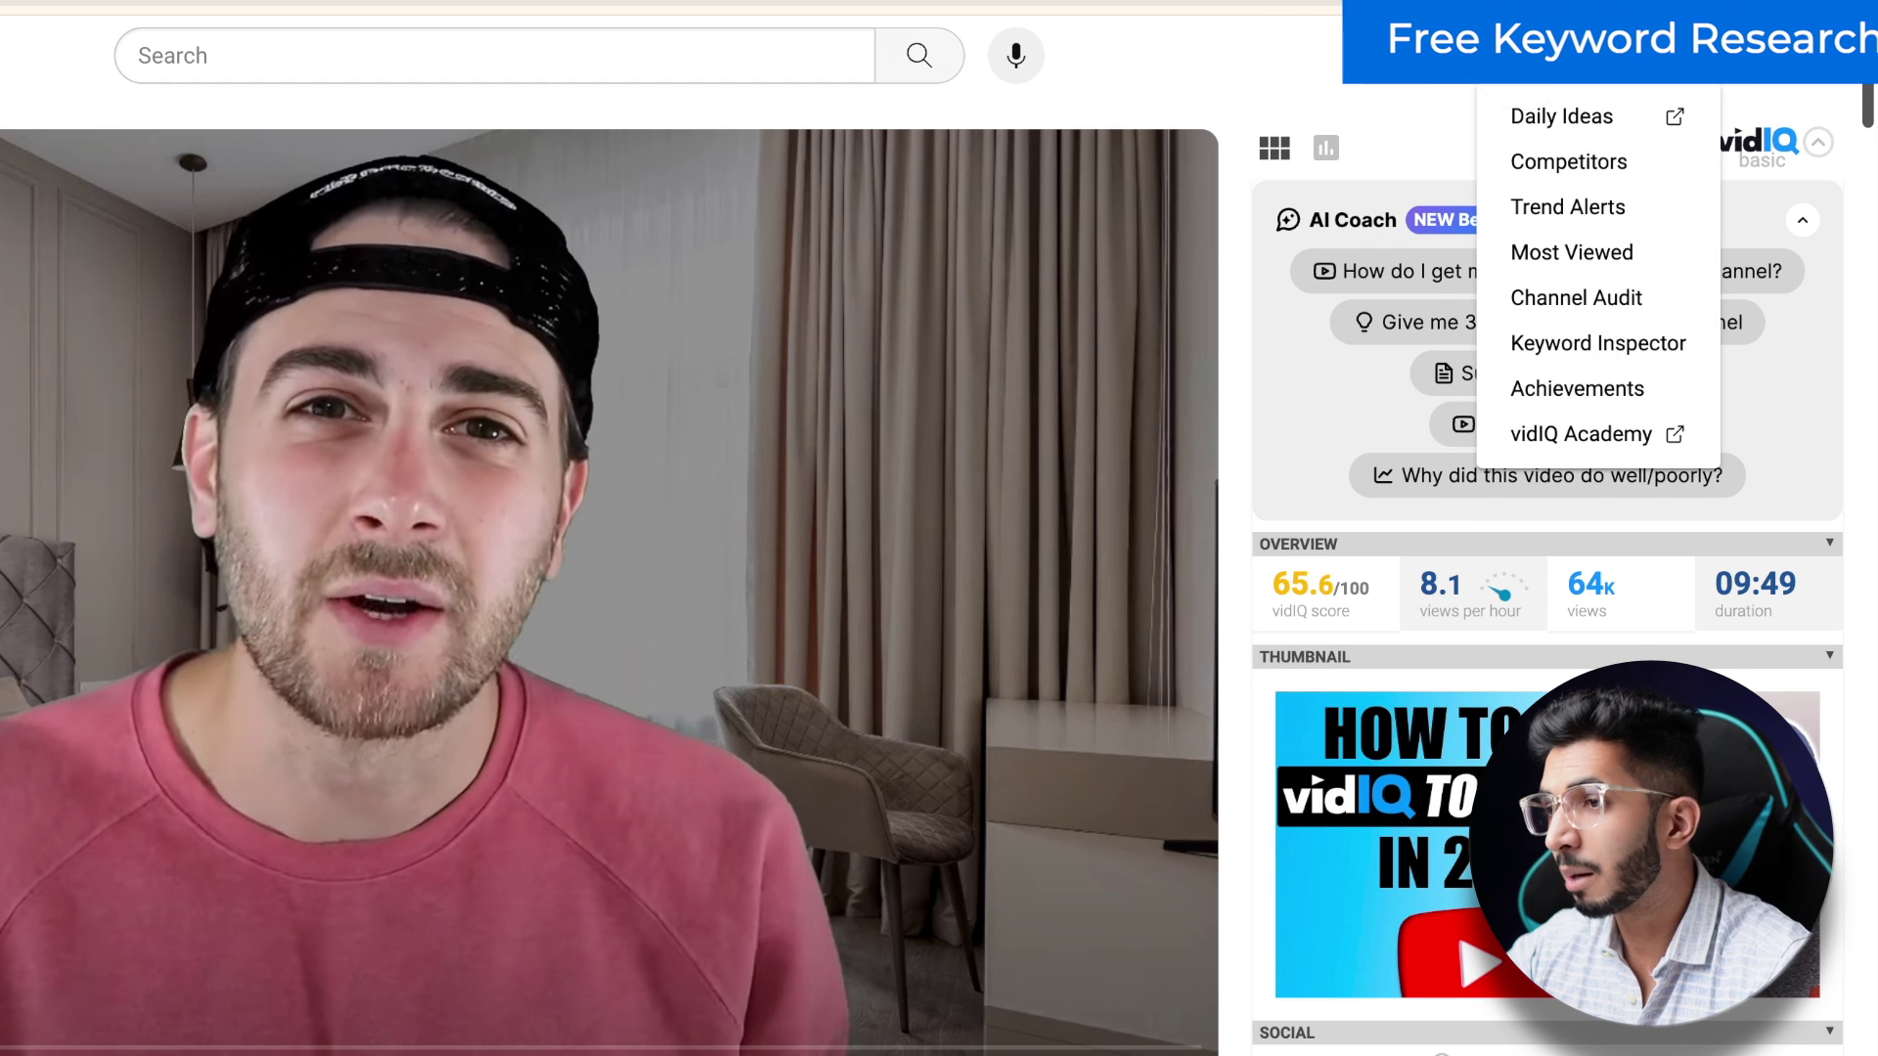
click(1570, 343)
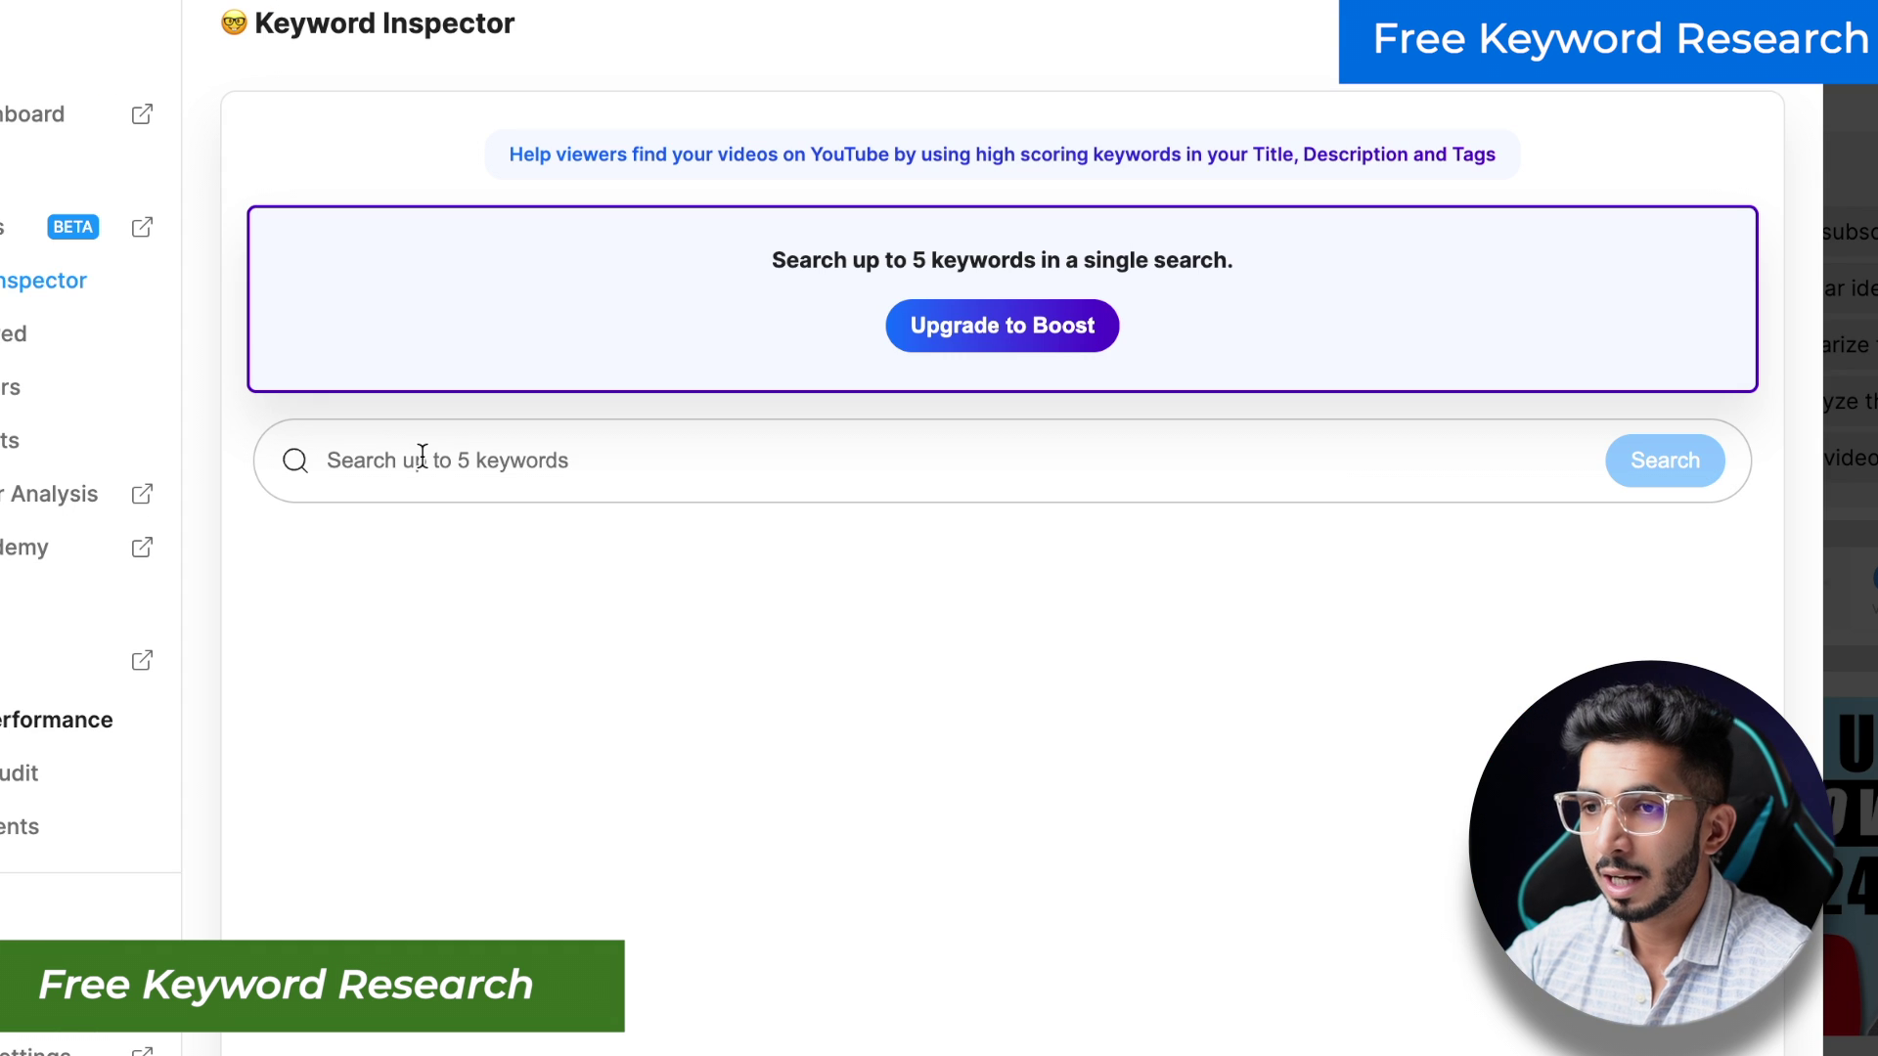
text(best air)
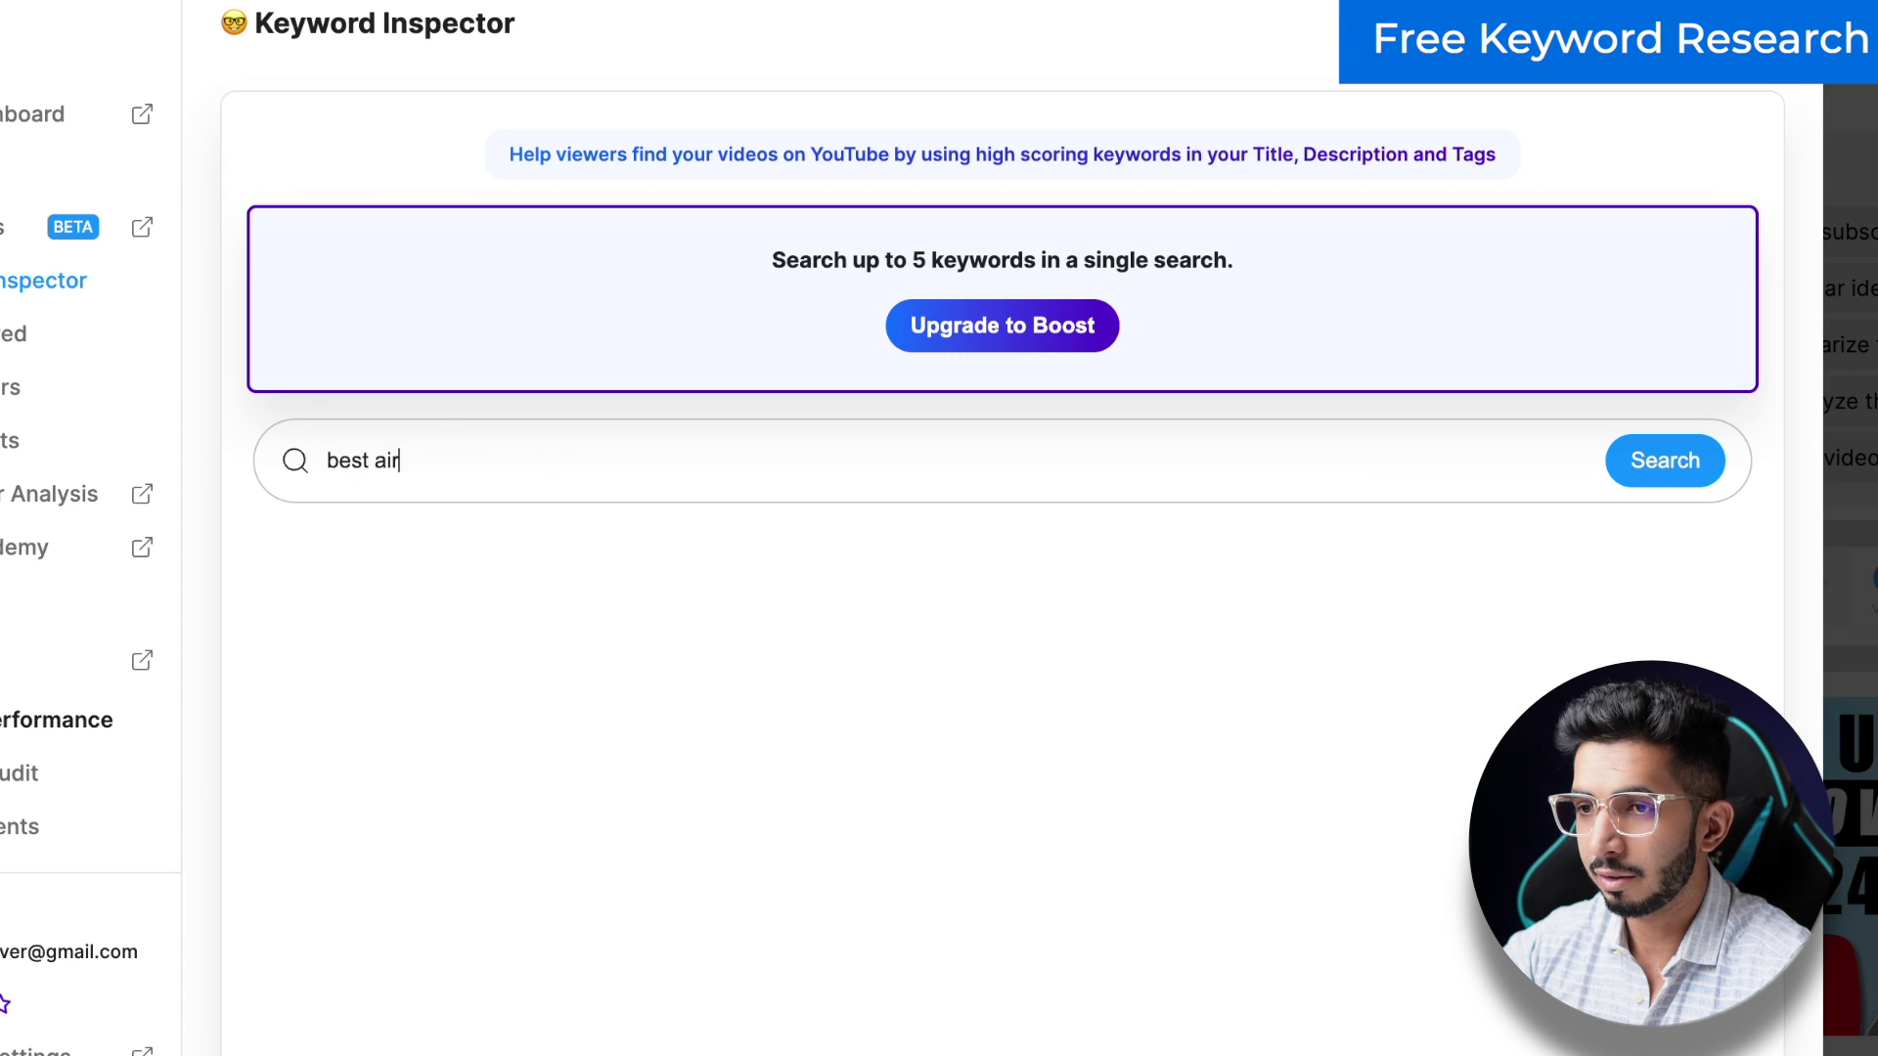
text( fryers)
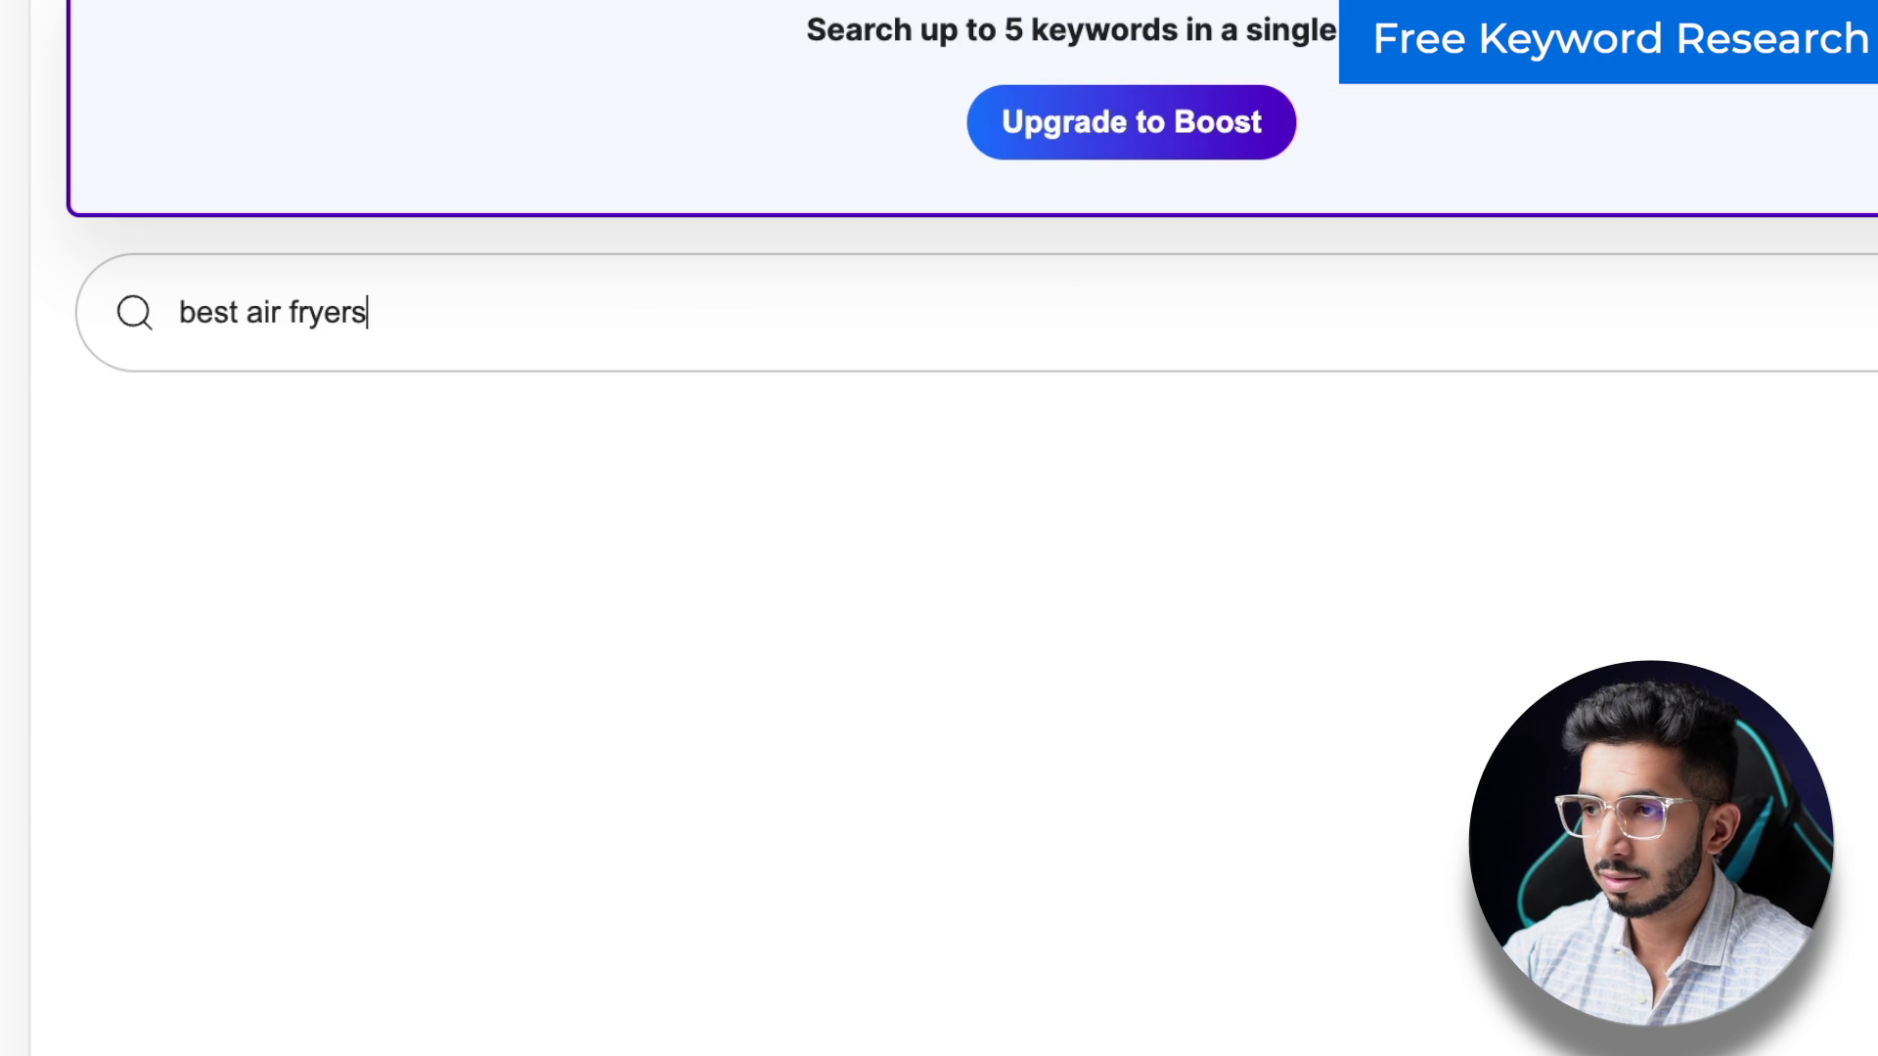
key(Return)
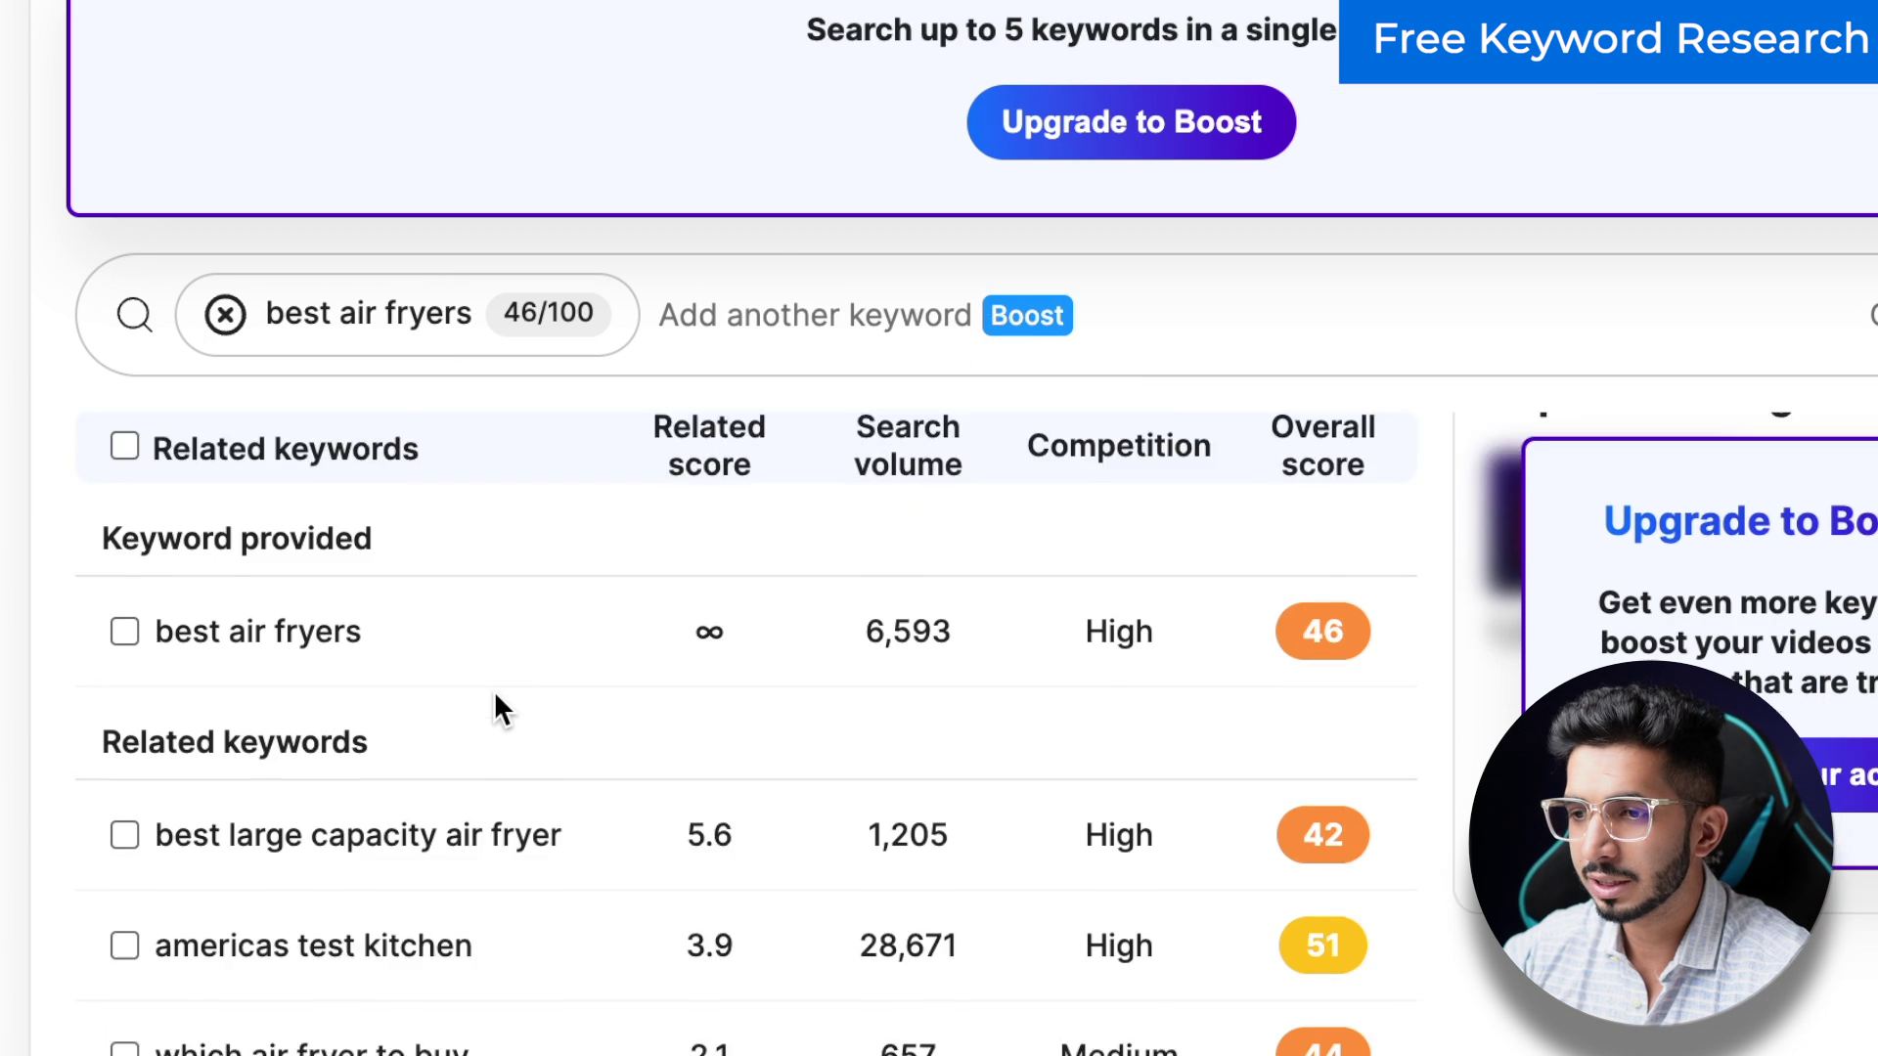
Step: Review the related keywords for "best air fryers" with their related score, search volume, competition and overall score
scroll(495, 705, down, 2)
scroll(460, 782, up, 2)
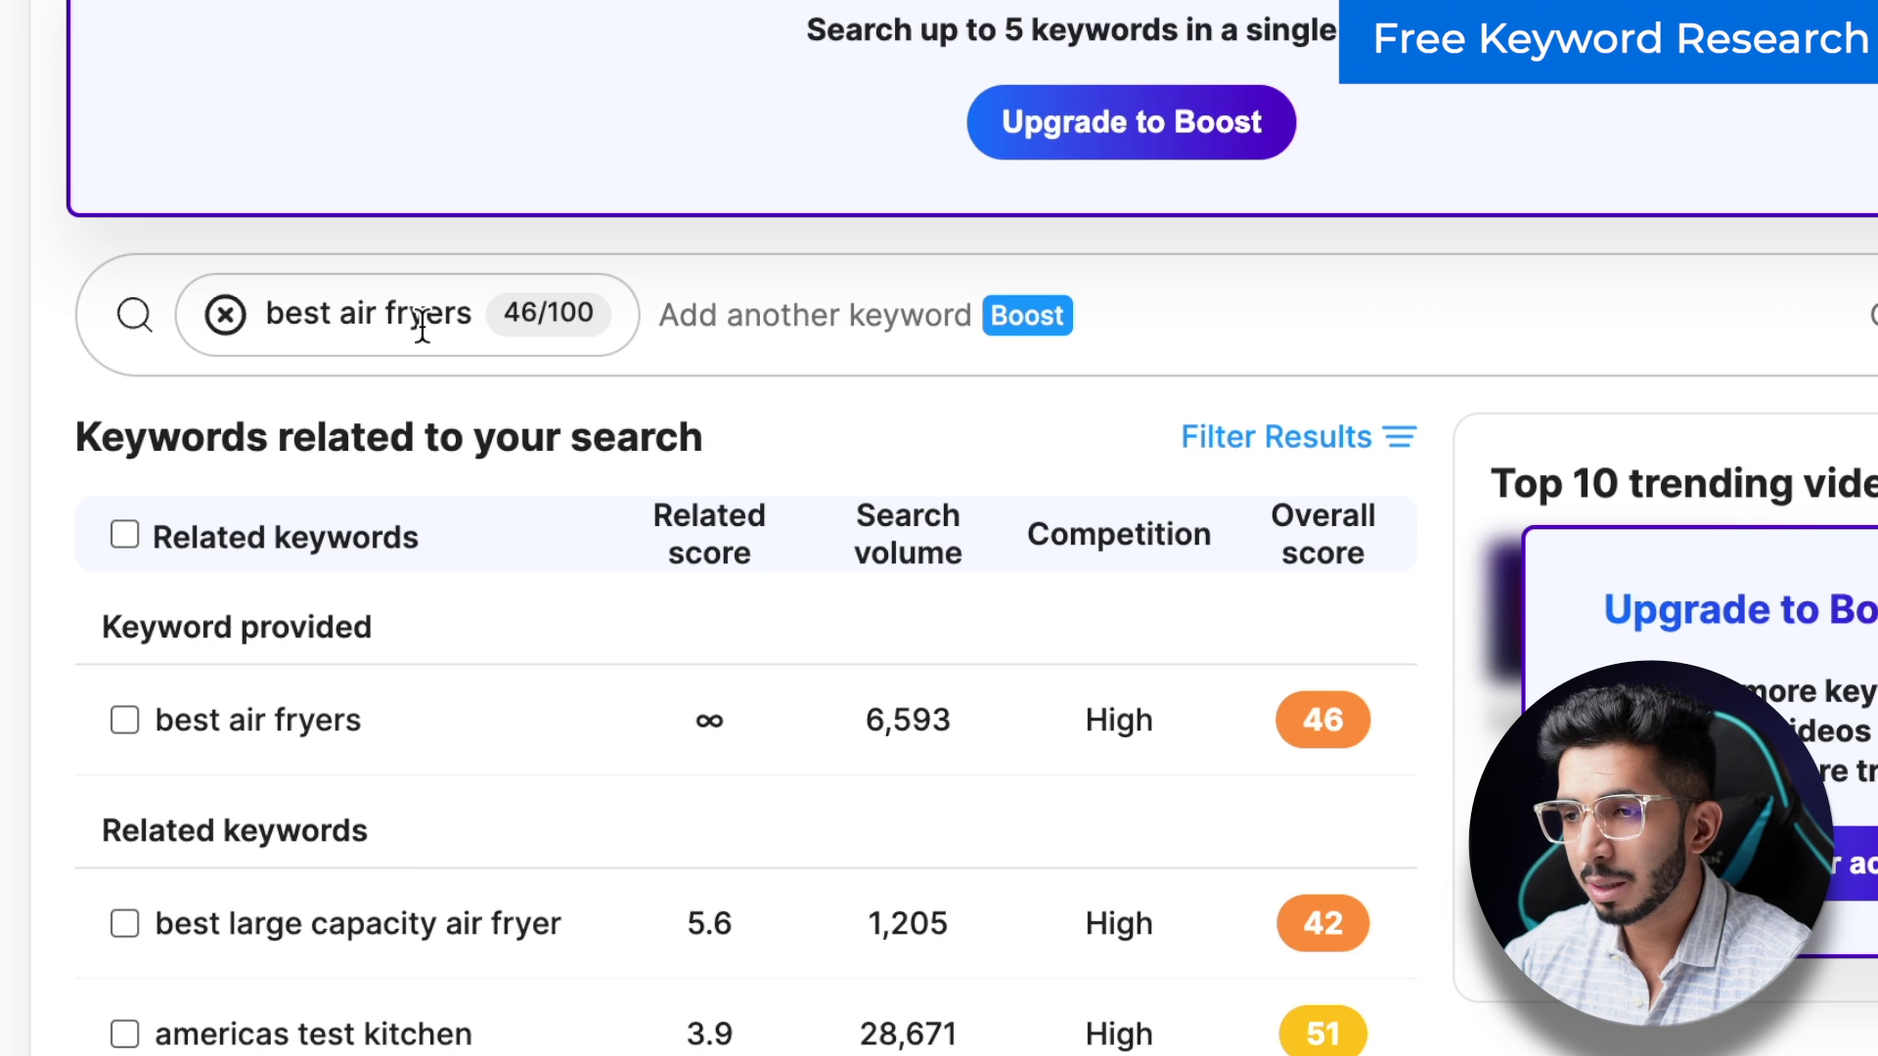
scroll(809, 939, down, 3)
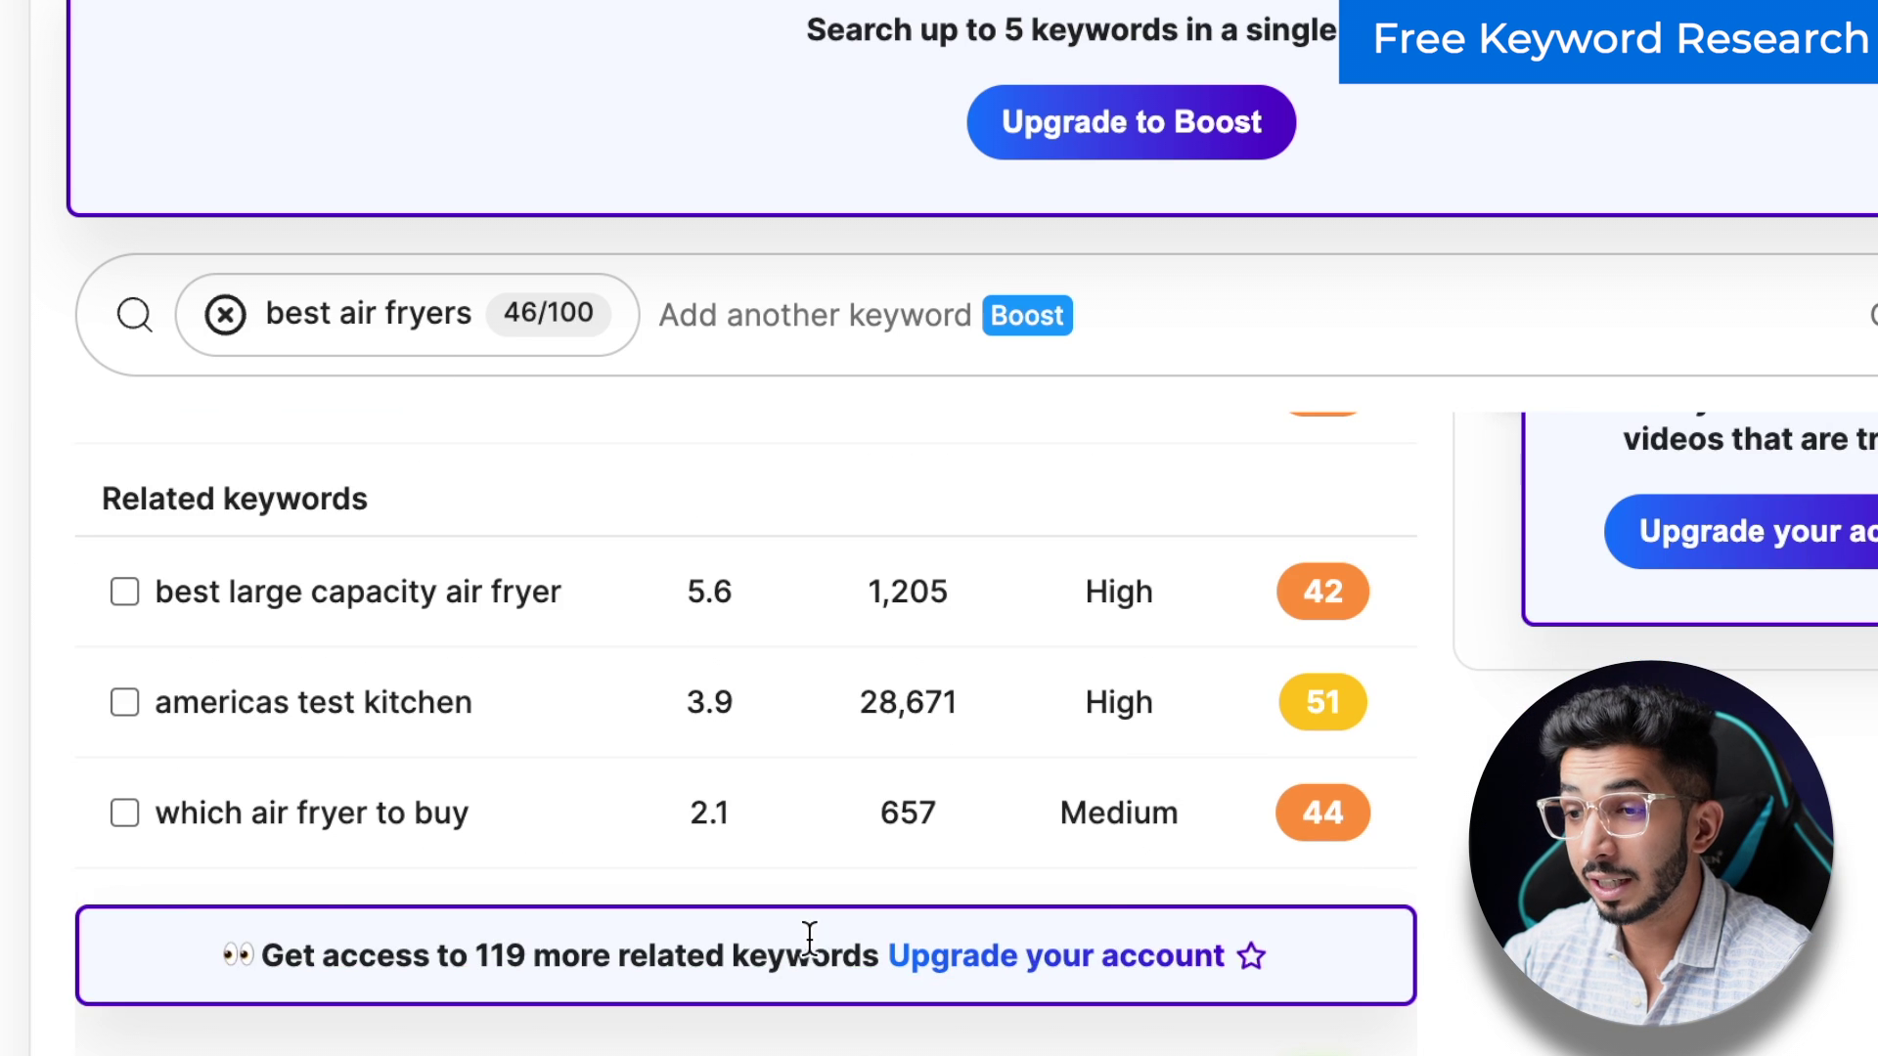
scroll(810, 937, up, 3)
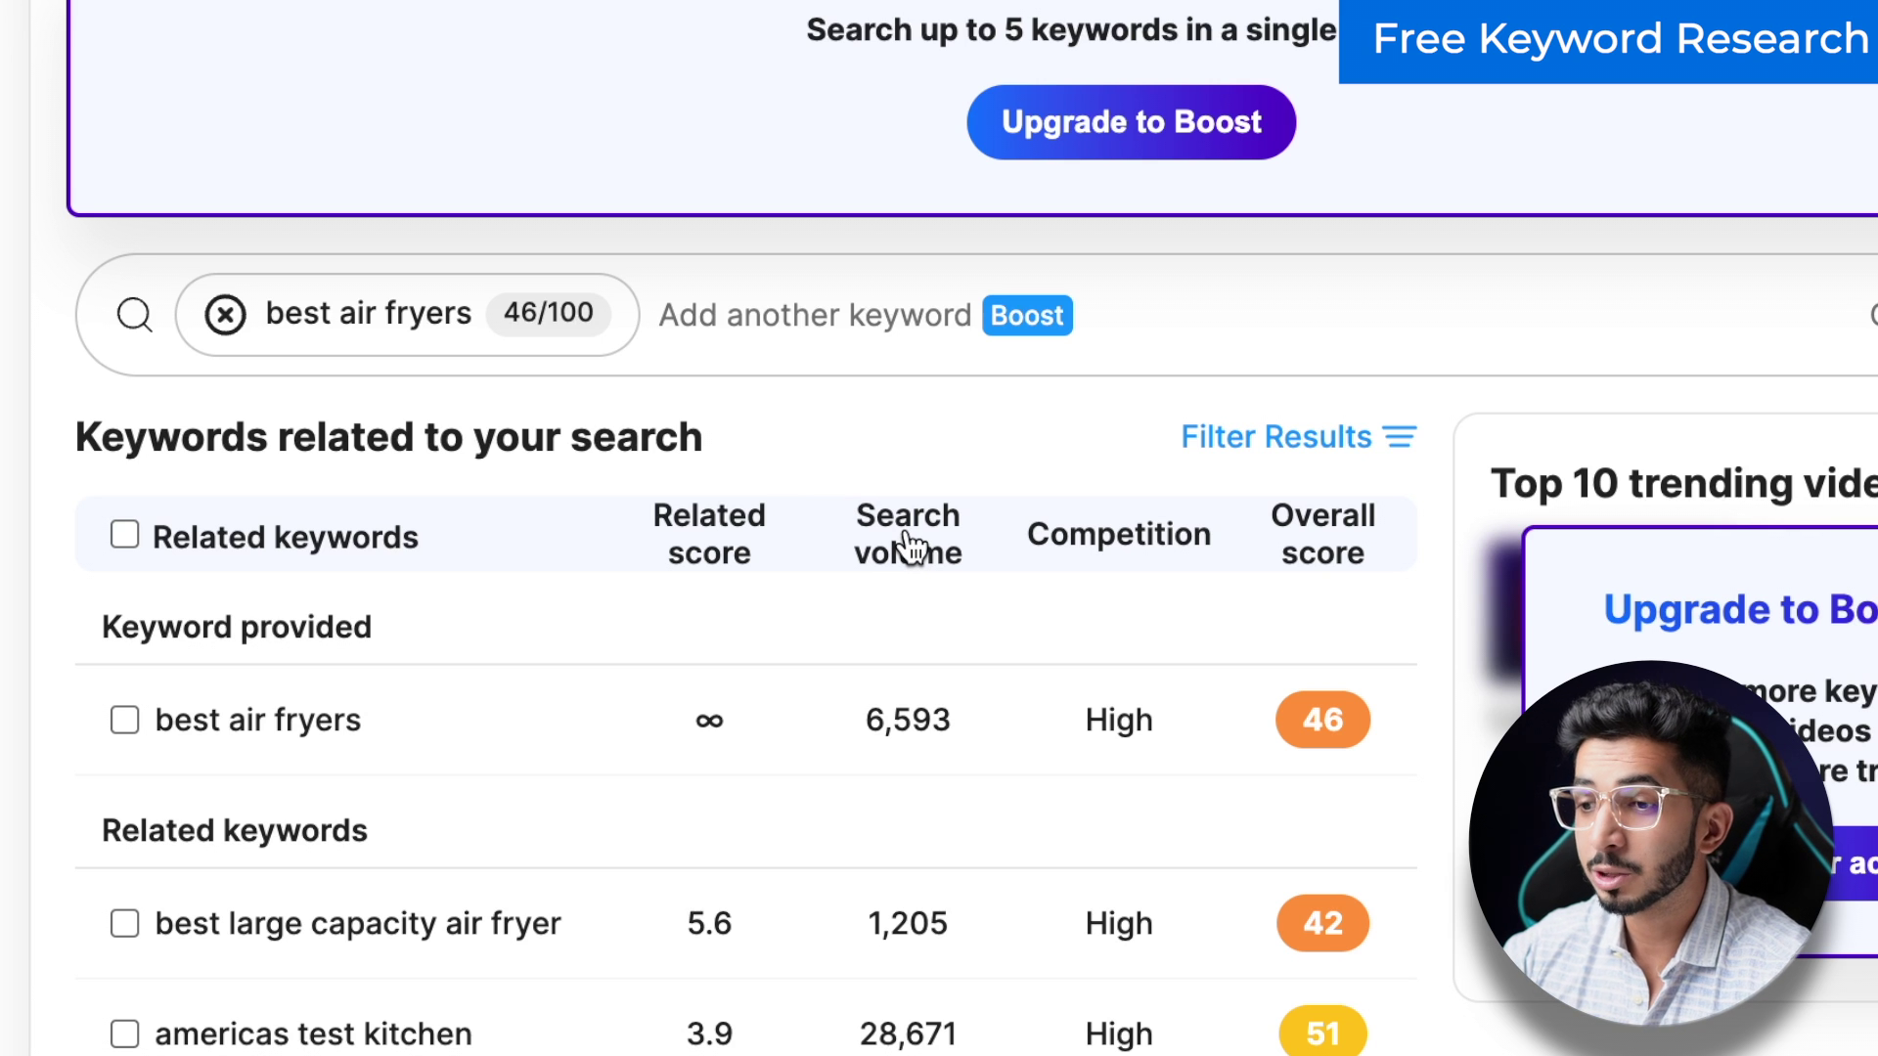
scroll(894, 636, down, 1)
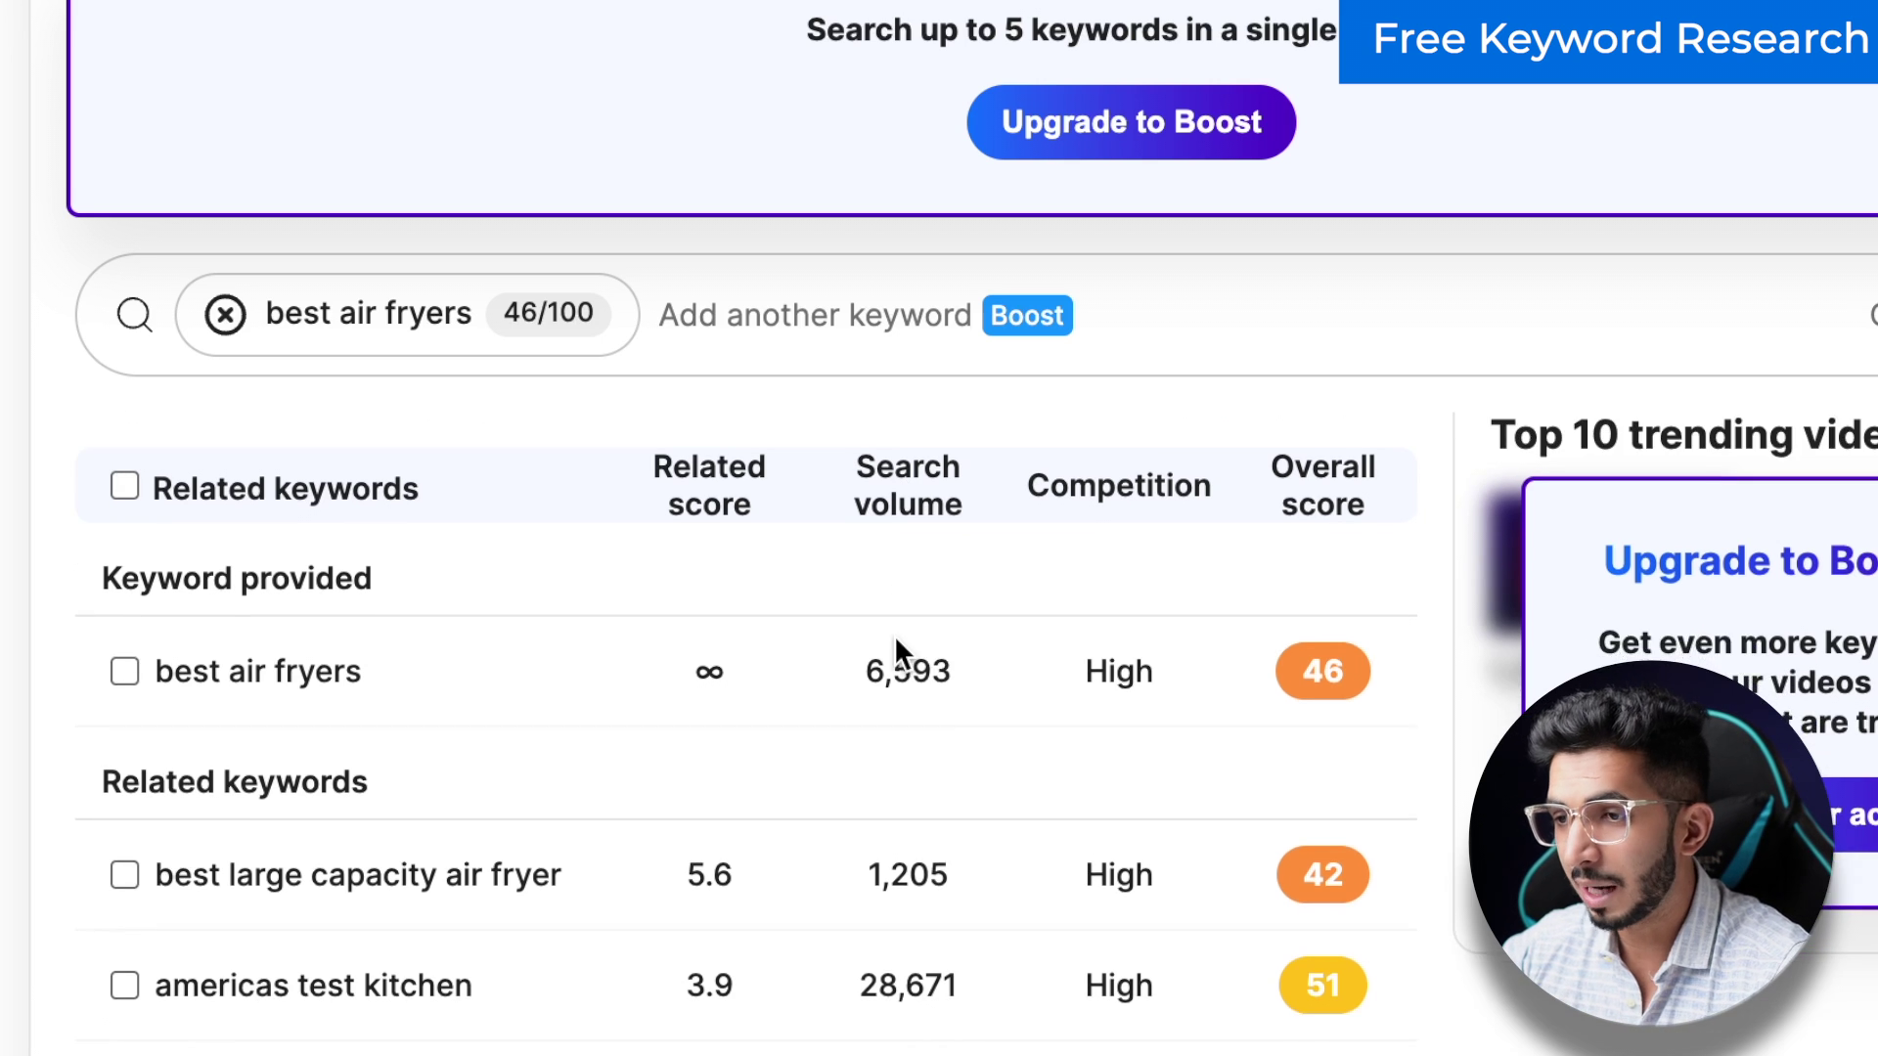
scroll(894, 636, up, 1)
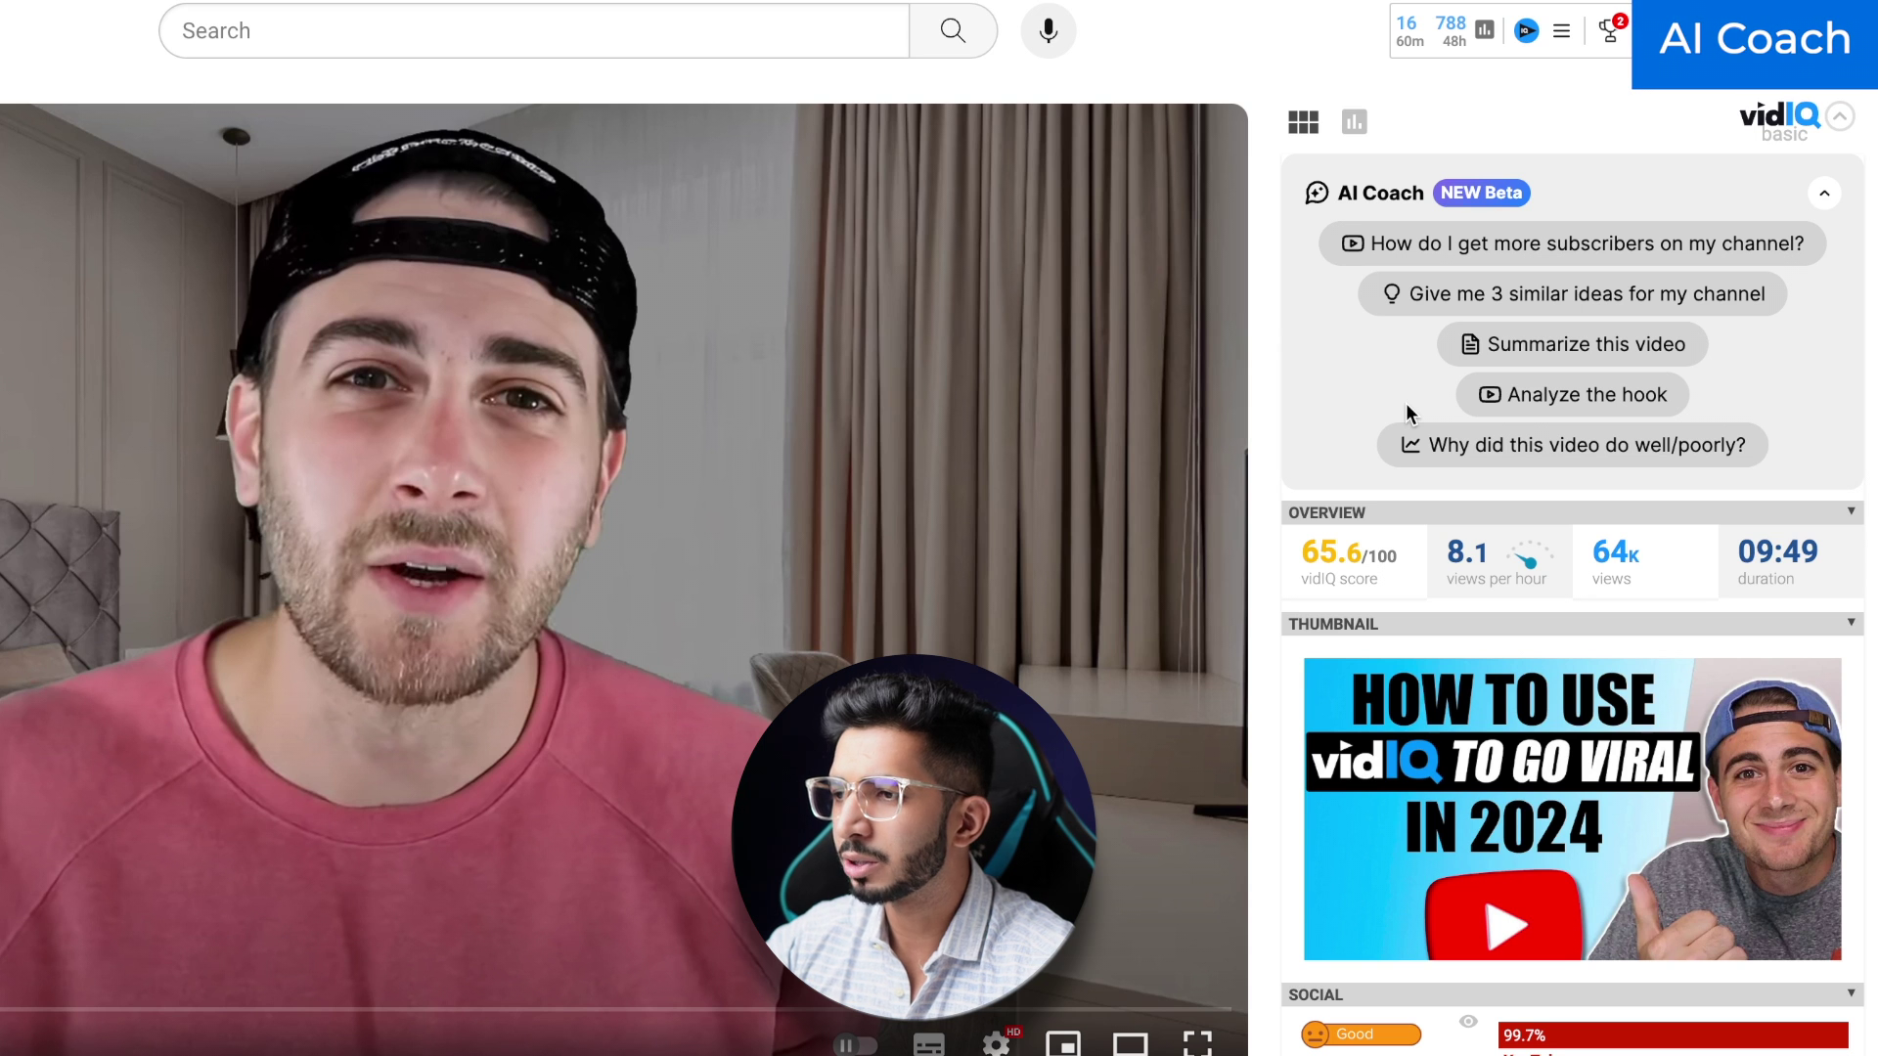
Step: Have the AI Coach summarize the vidIQ tutorial video and read the summary to its end
click(1500, 336)
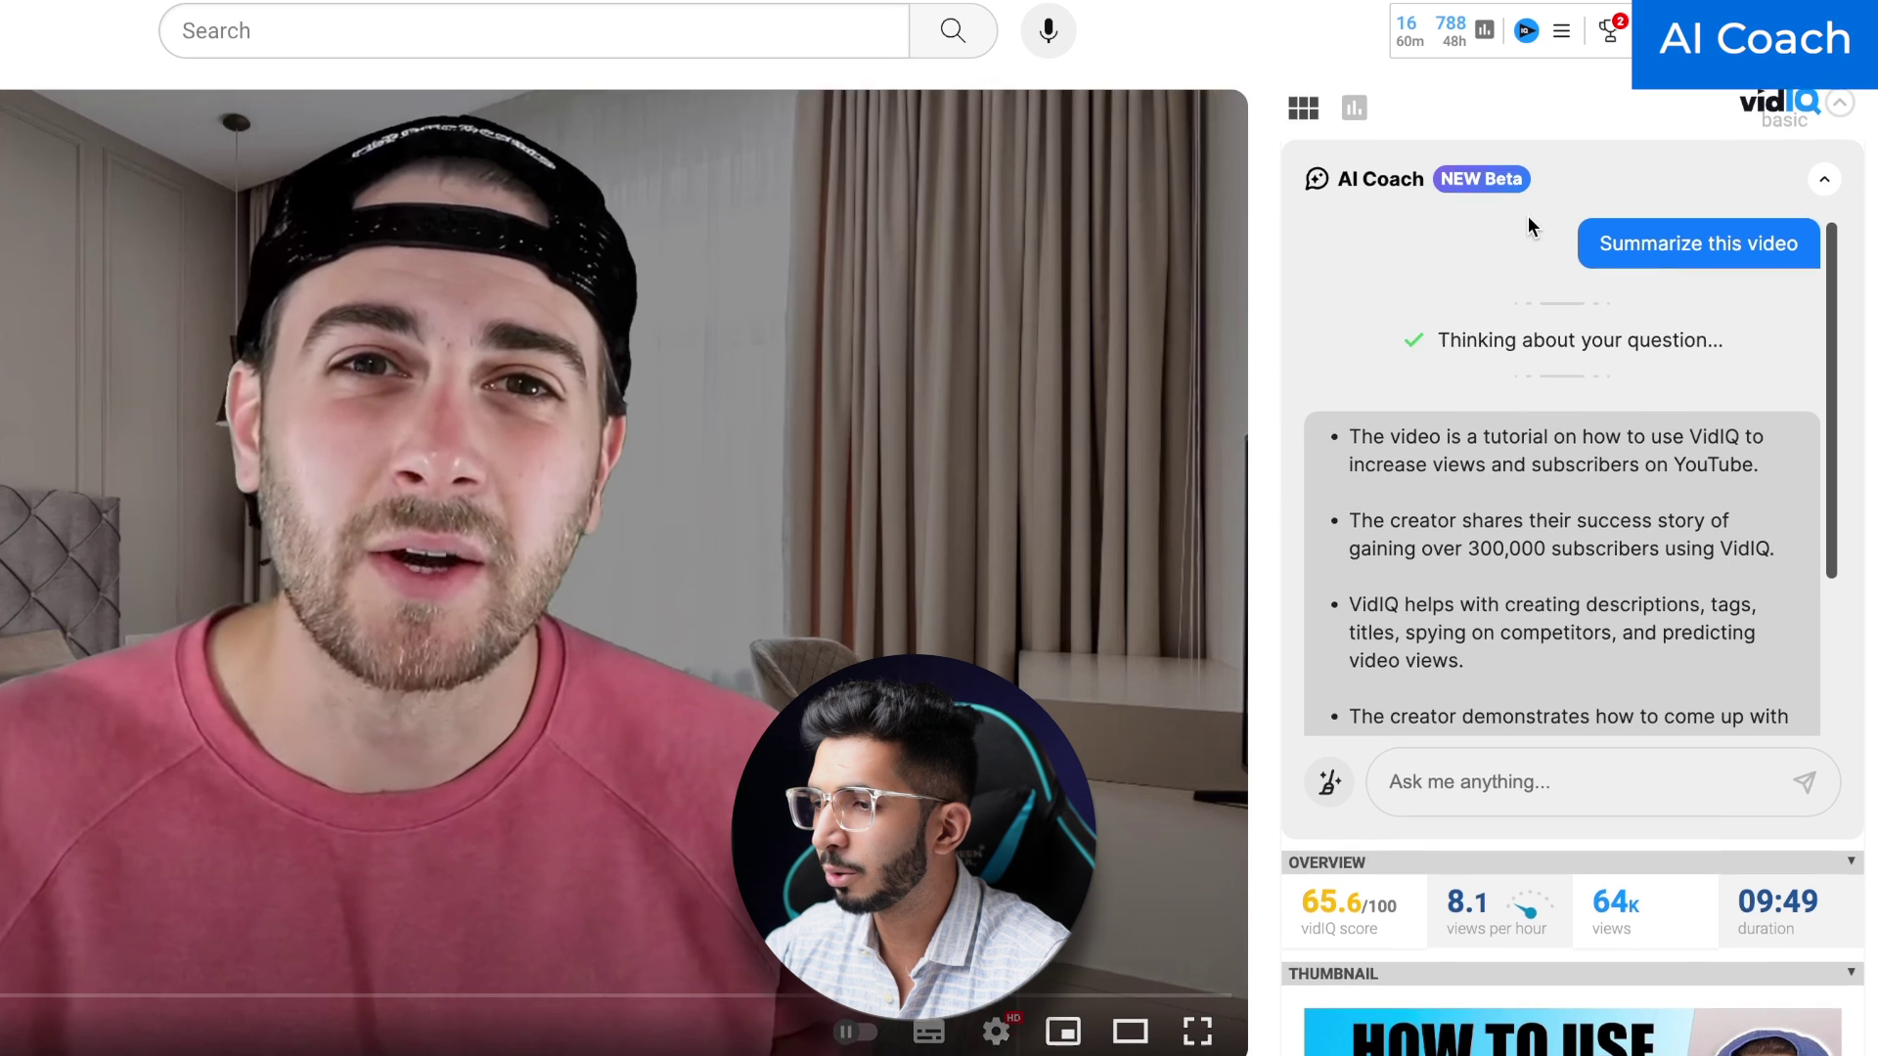
scroll(1528, 215, down, 1)
scroll(1484, 397, down, 3)
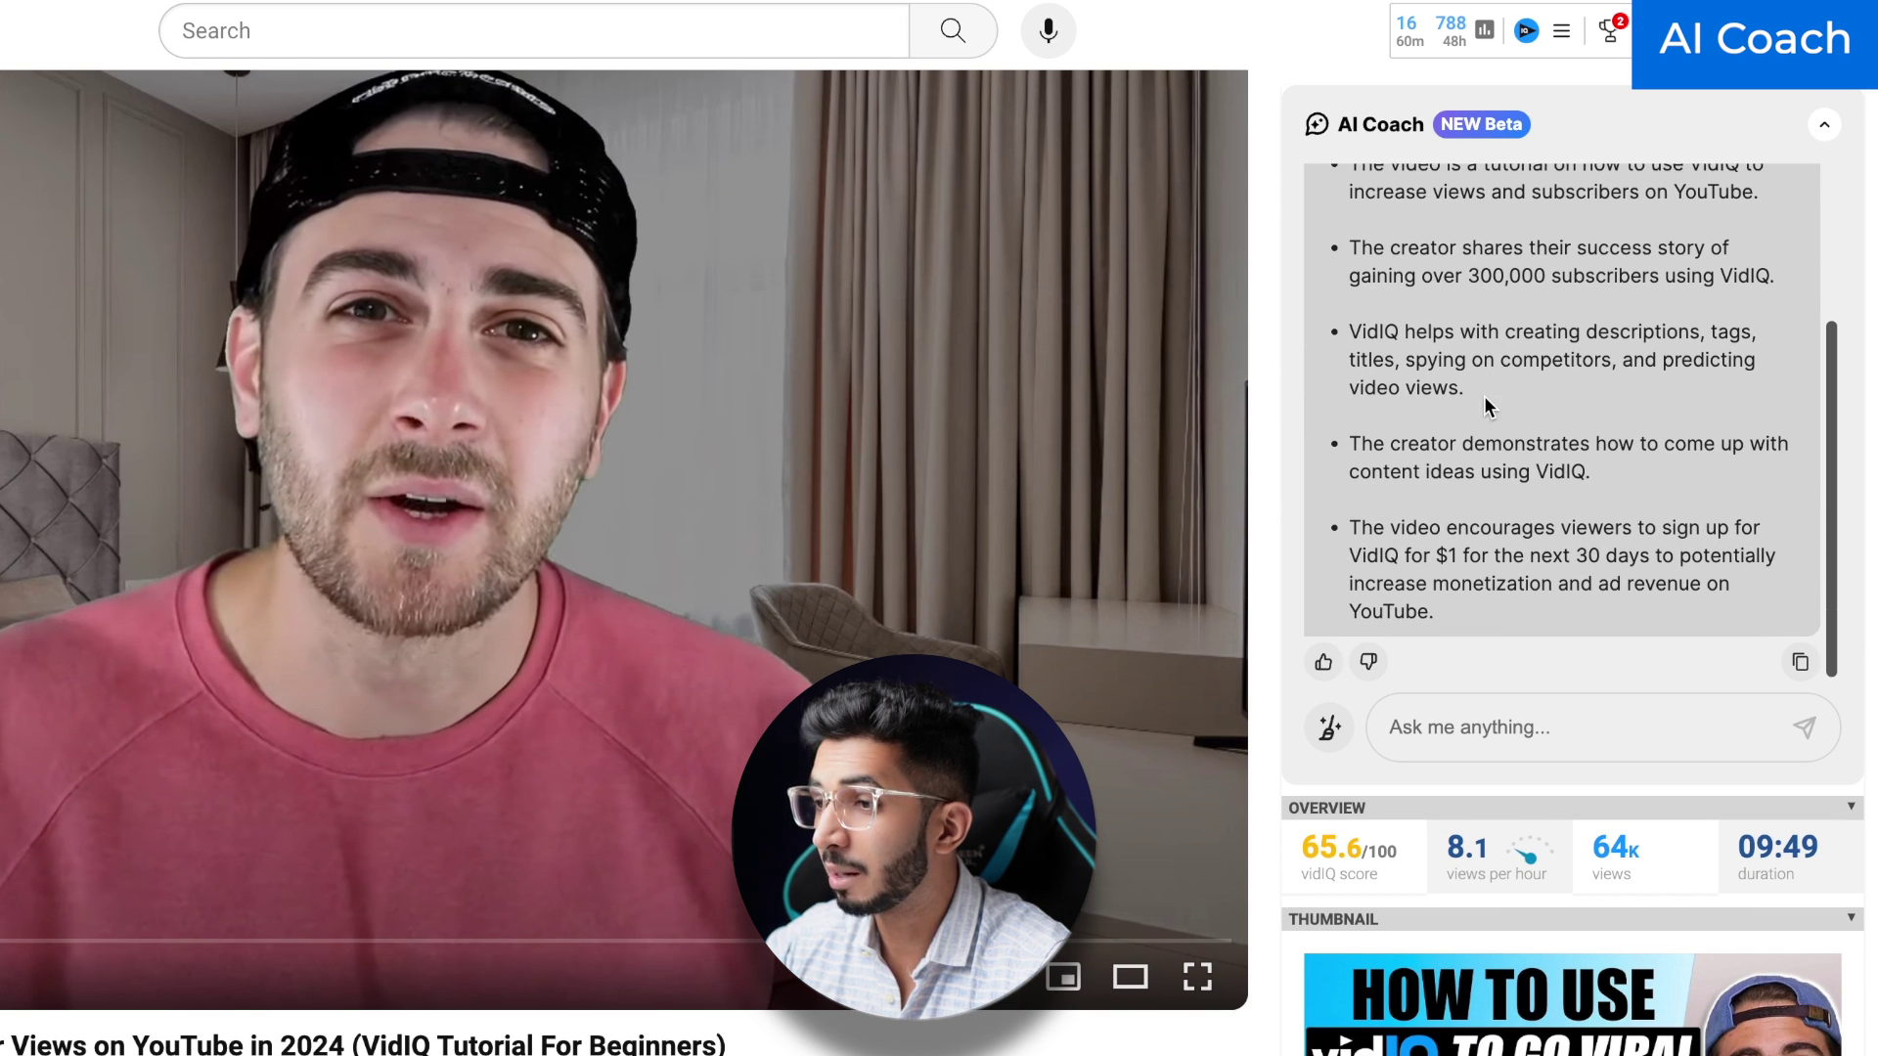
scroll(1485, 397, up, 1)
scroll(1483, 396, up, 2)
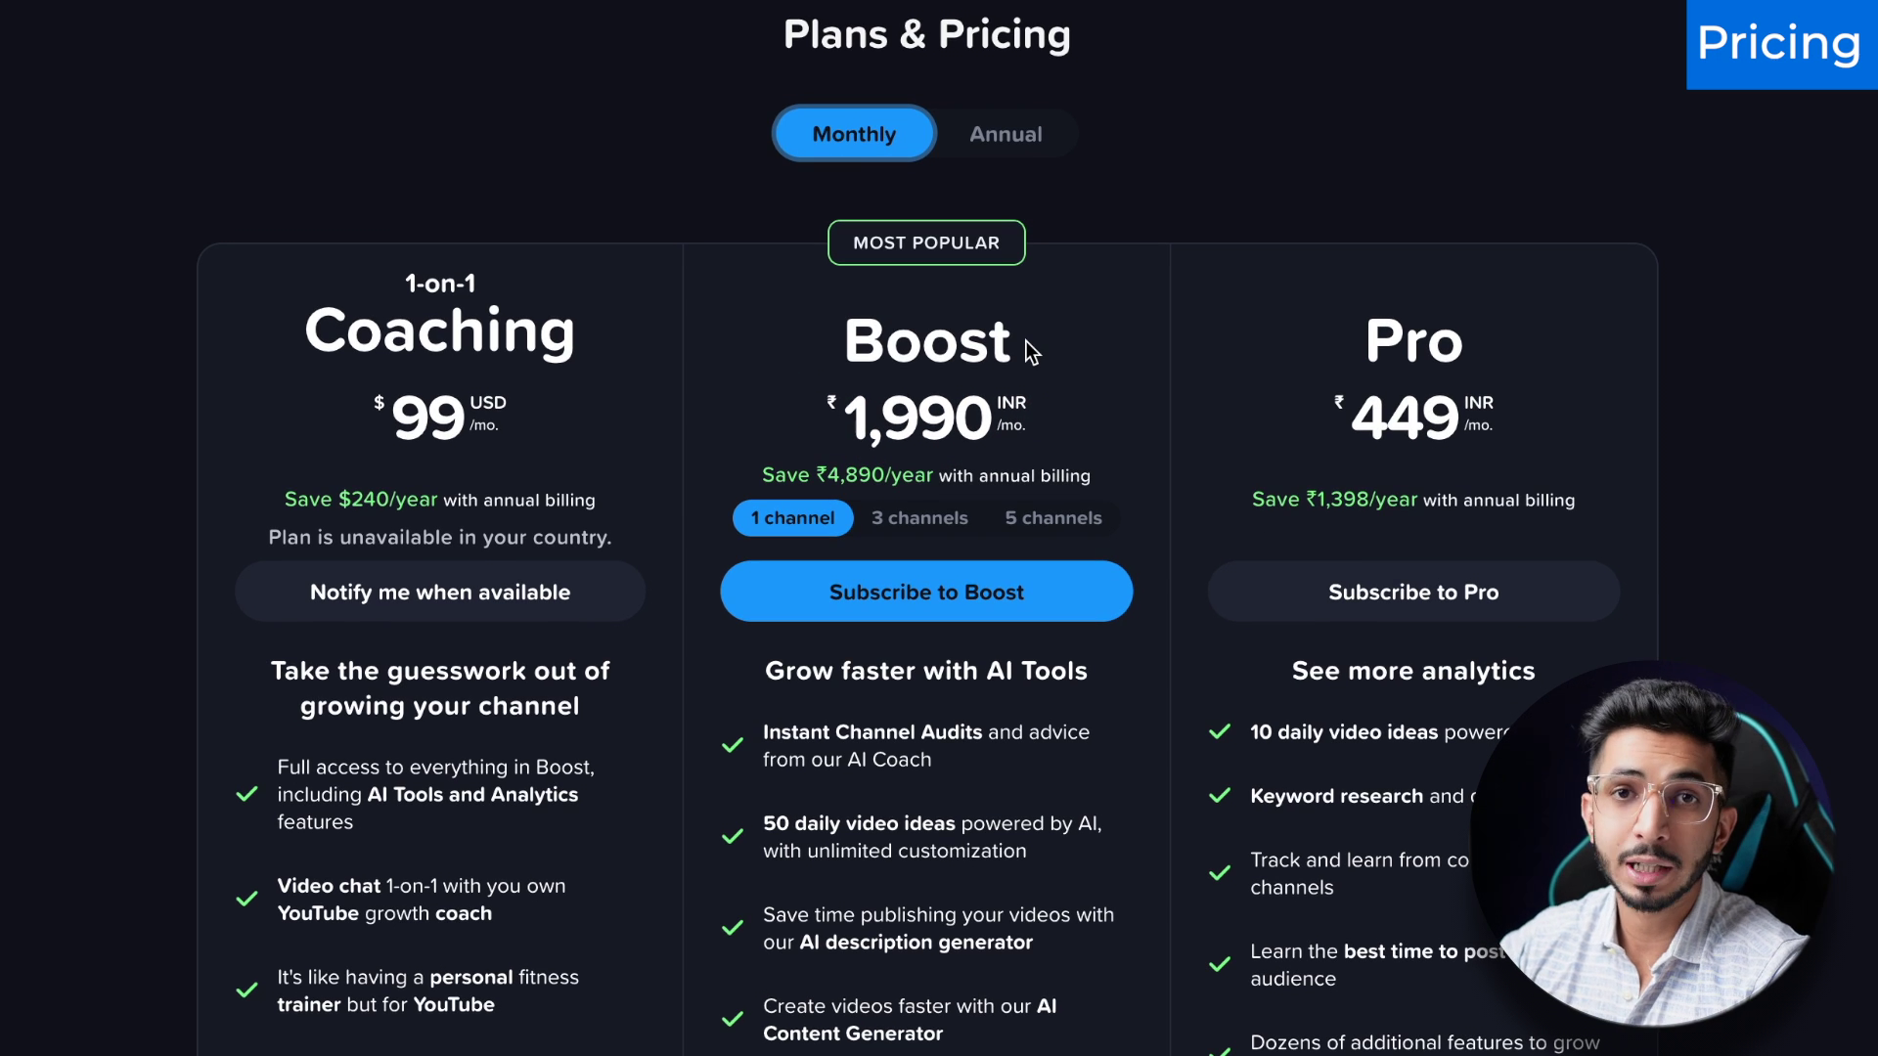
Step: Open the payment form for the monthly one-channel Boost plan, apply the creator's promo code, check the first-month discount and close the form
click(955, 596)
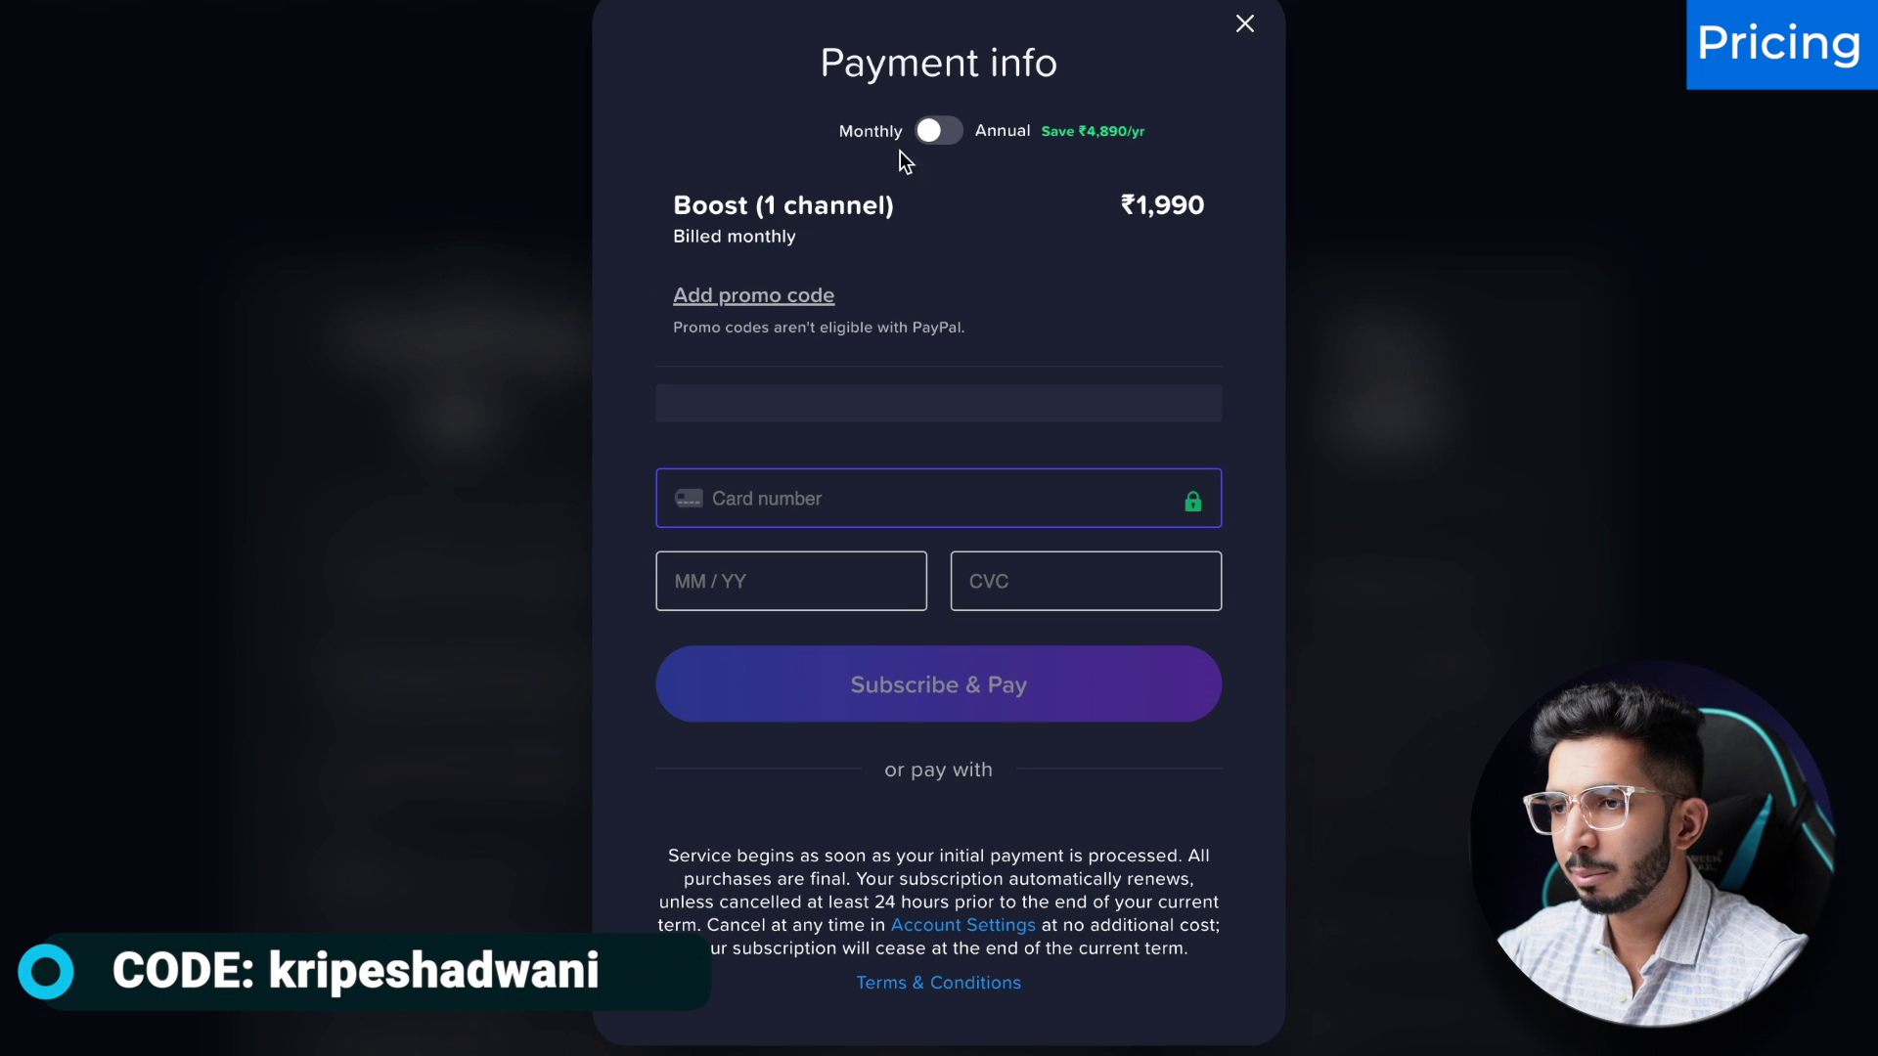
click(789, 296)
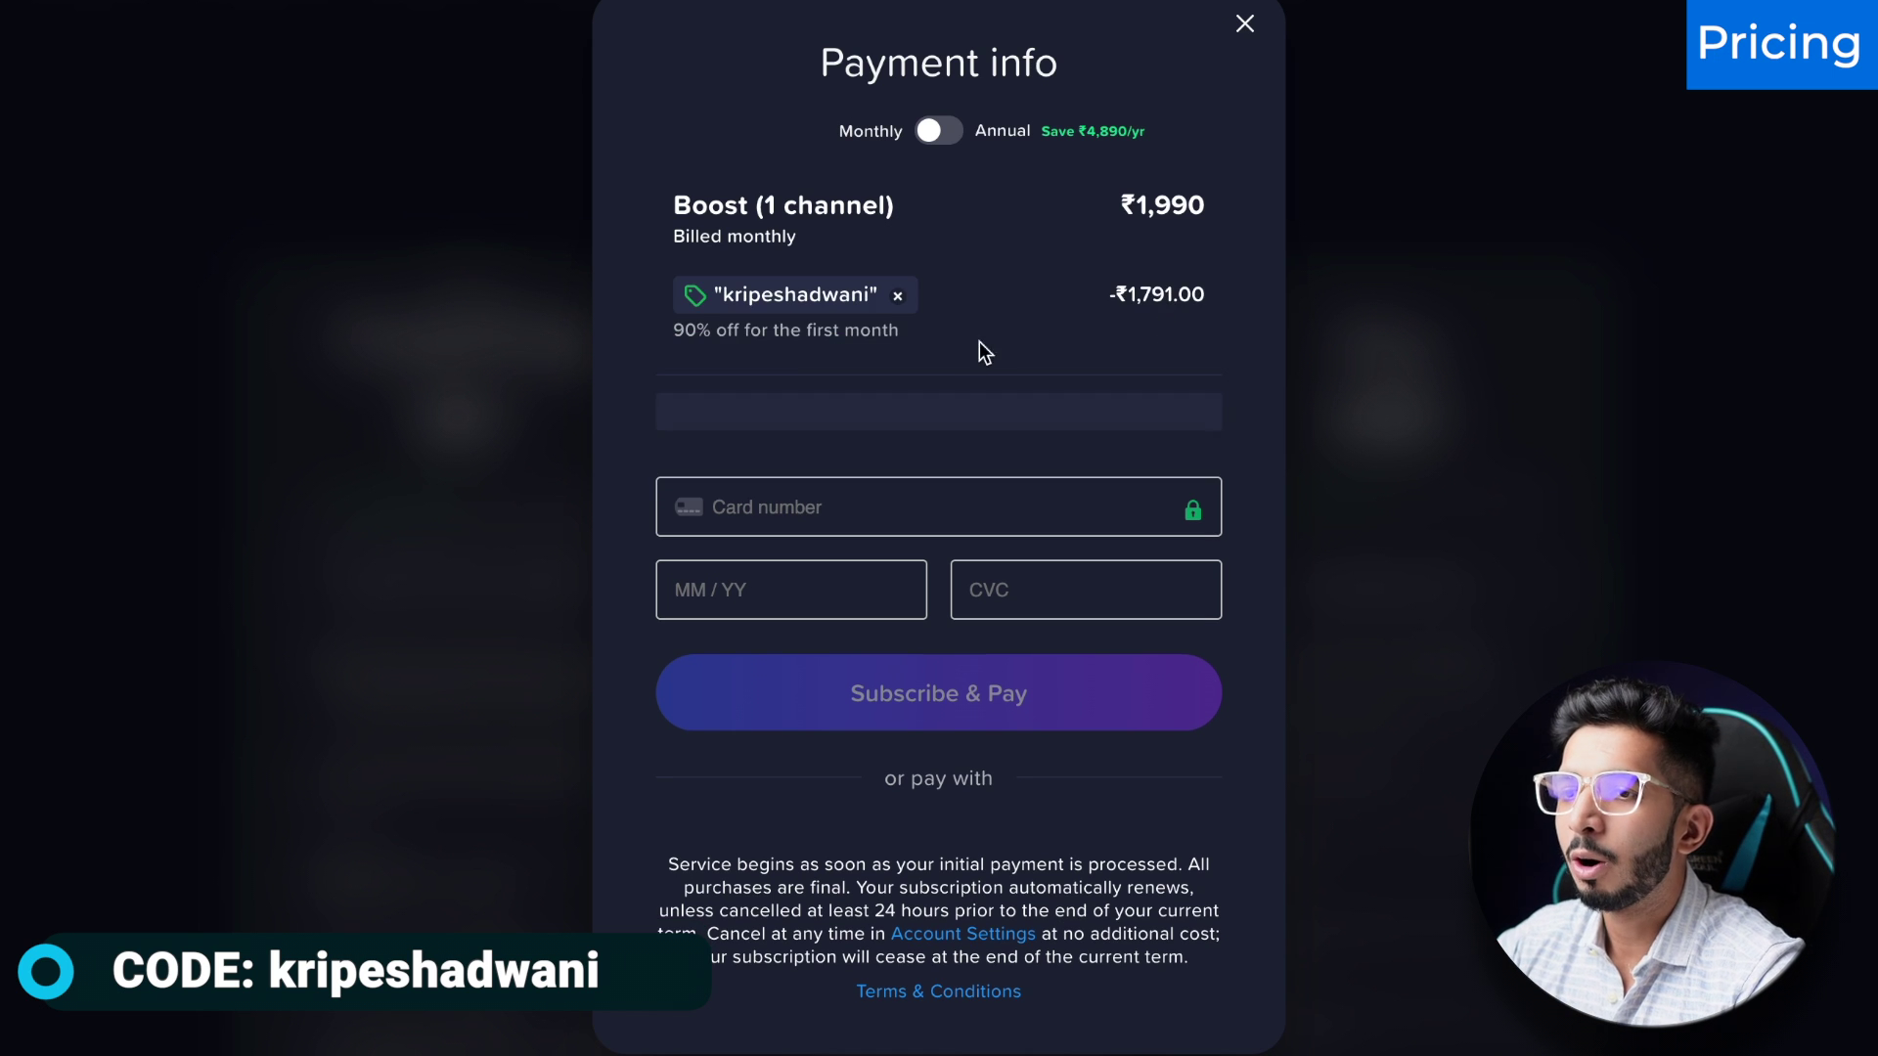
drag(901, 332, 771, 339)
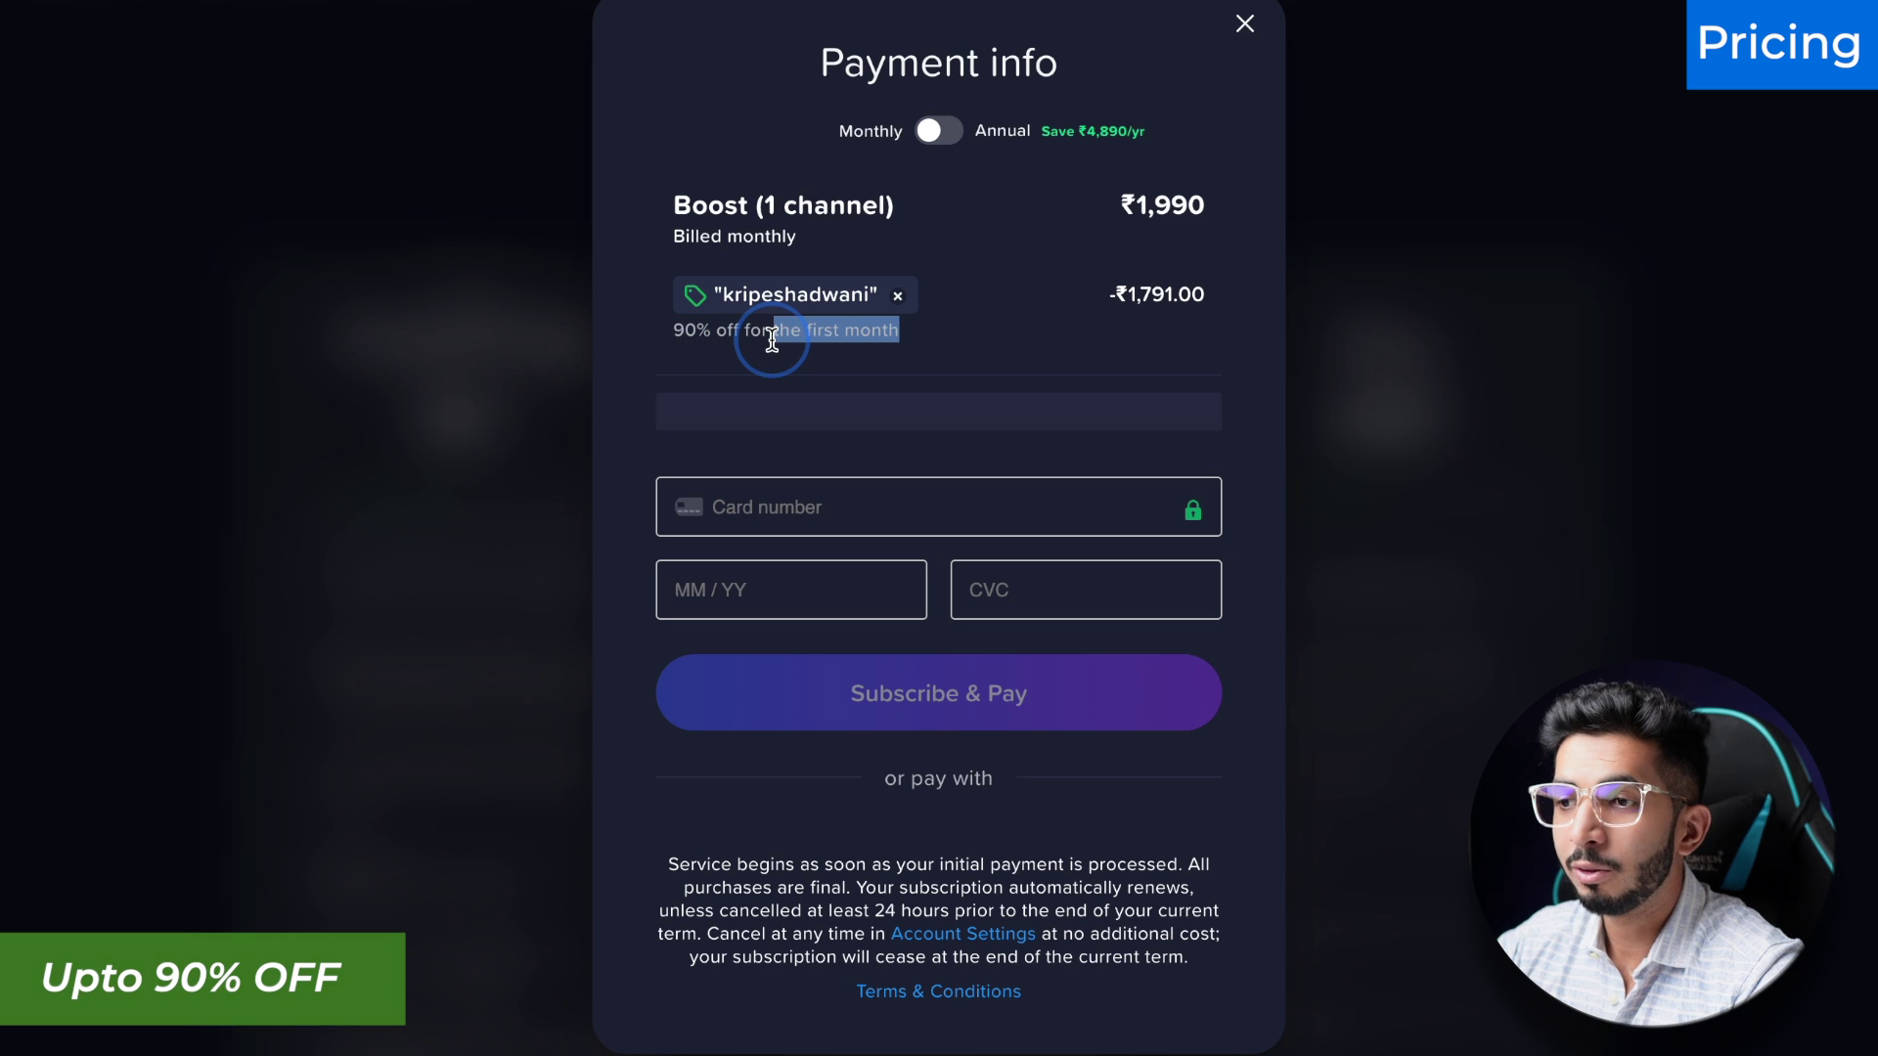
click(1129, 282)
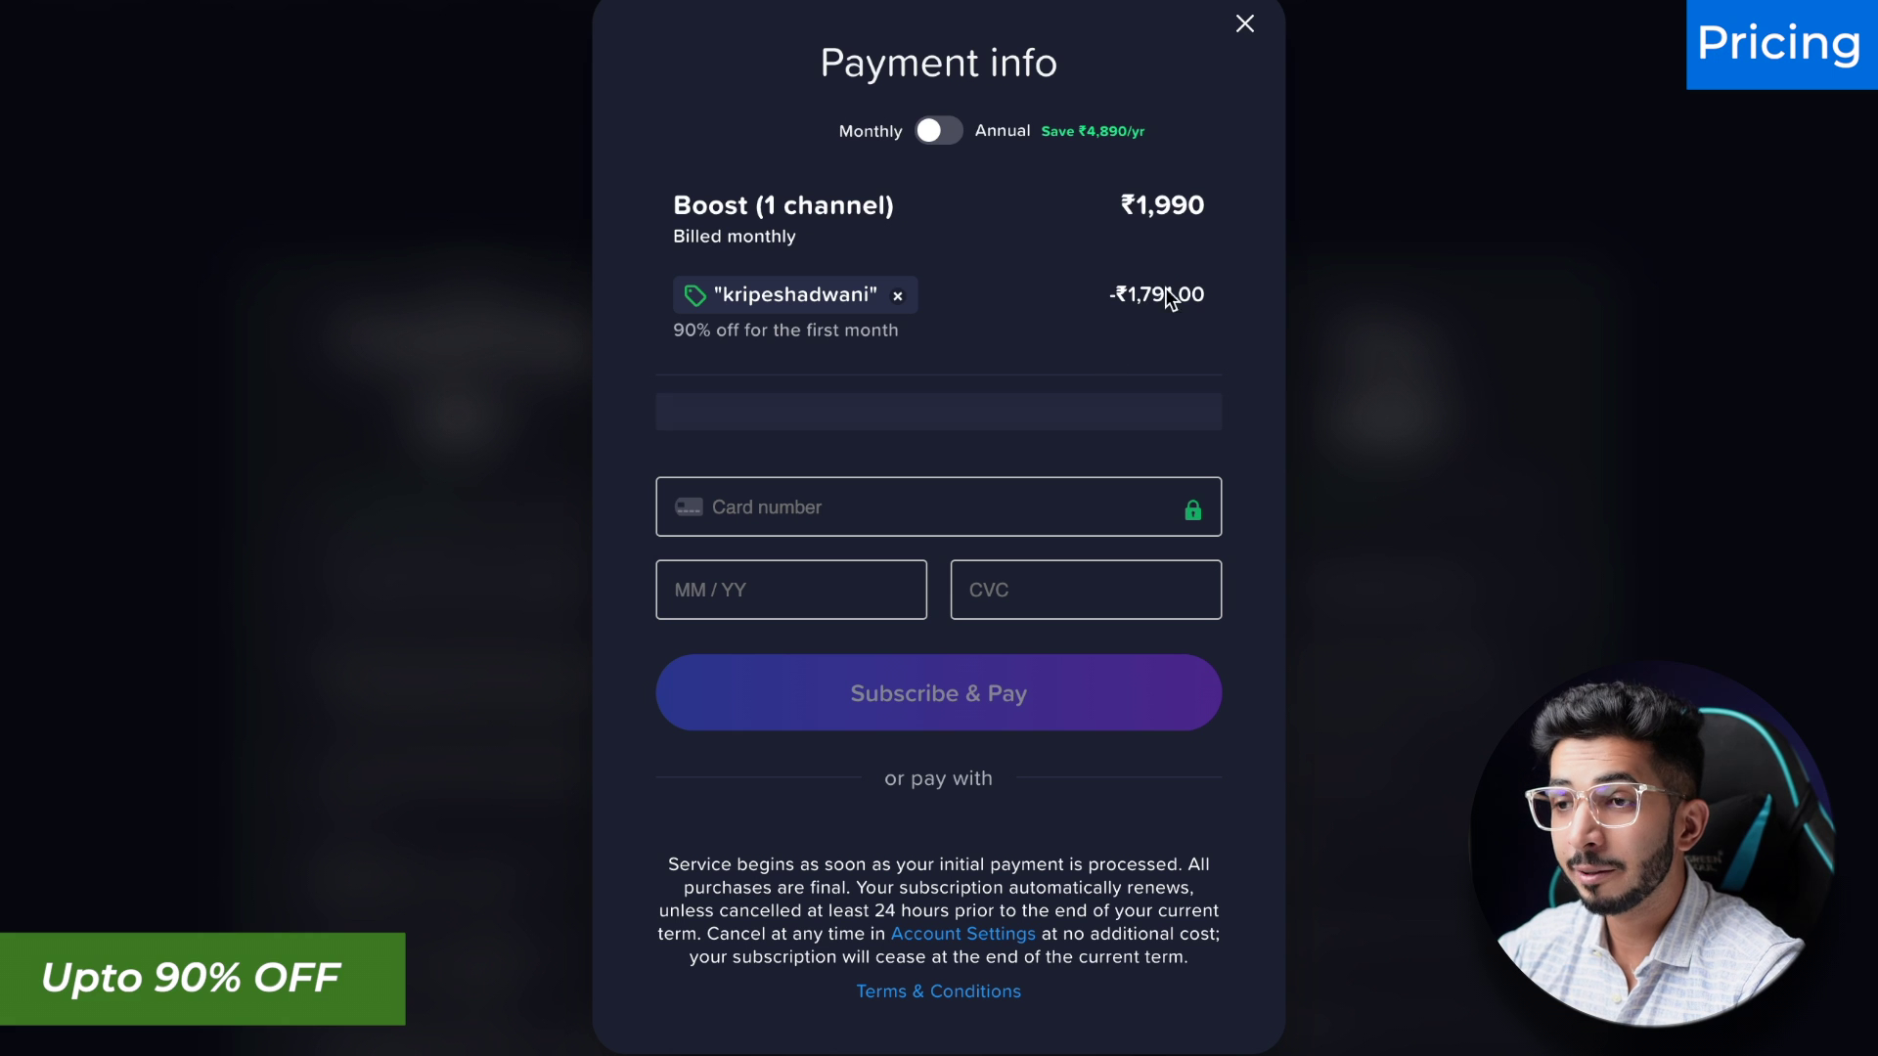
click(1255, 8)
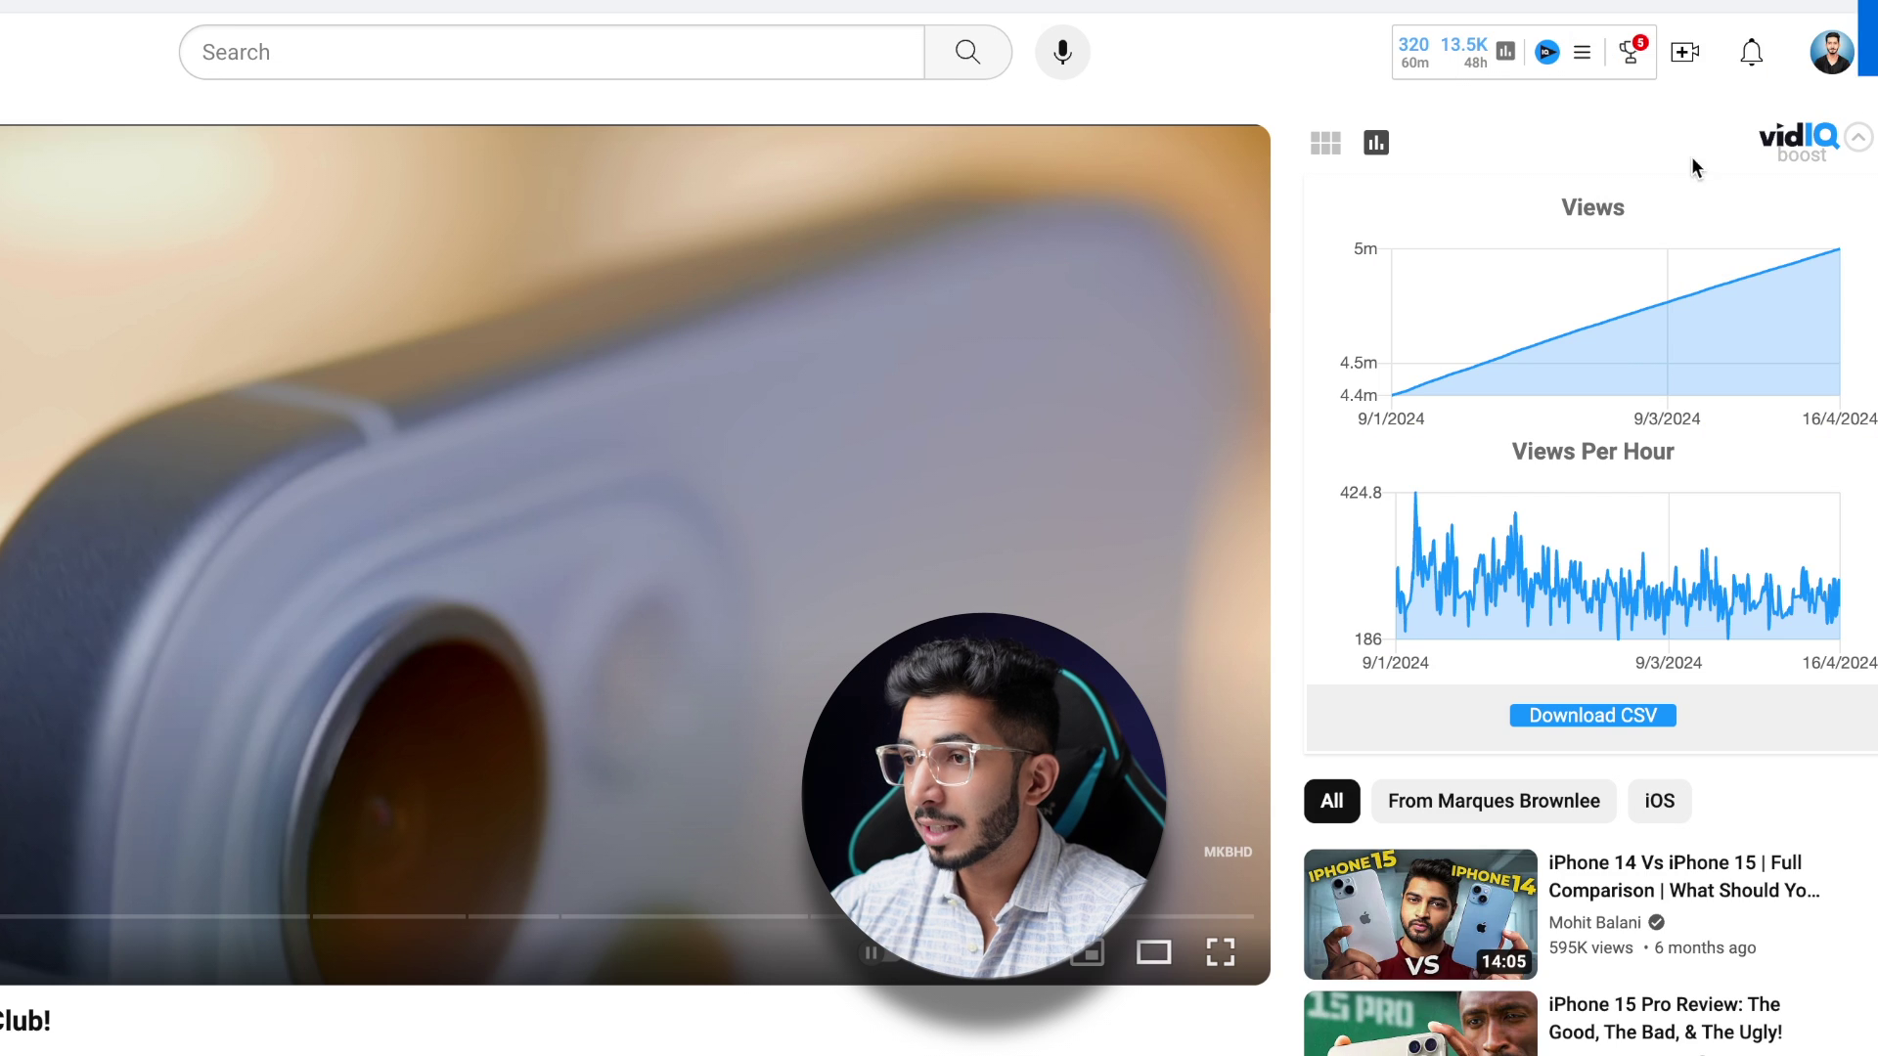
Step: Show the historical Views and Views Per Hour charts for the iPhone video
click(1367, 144)
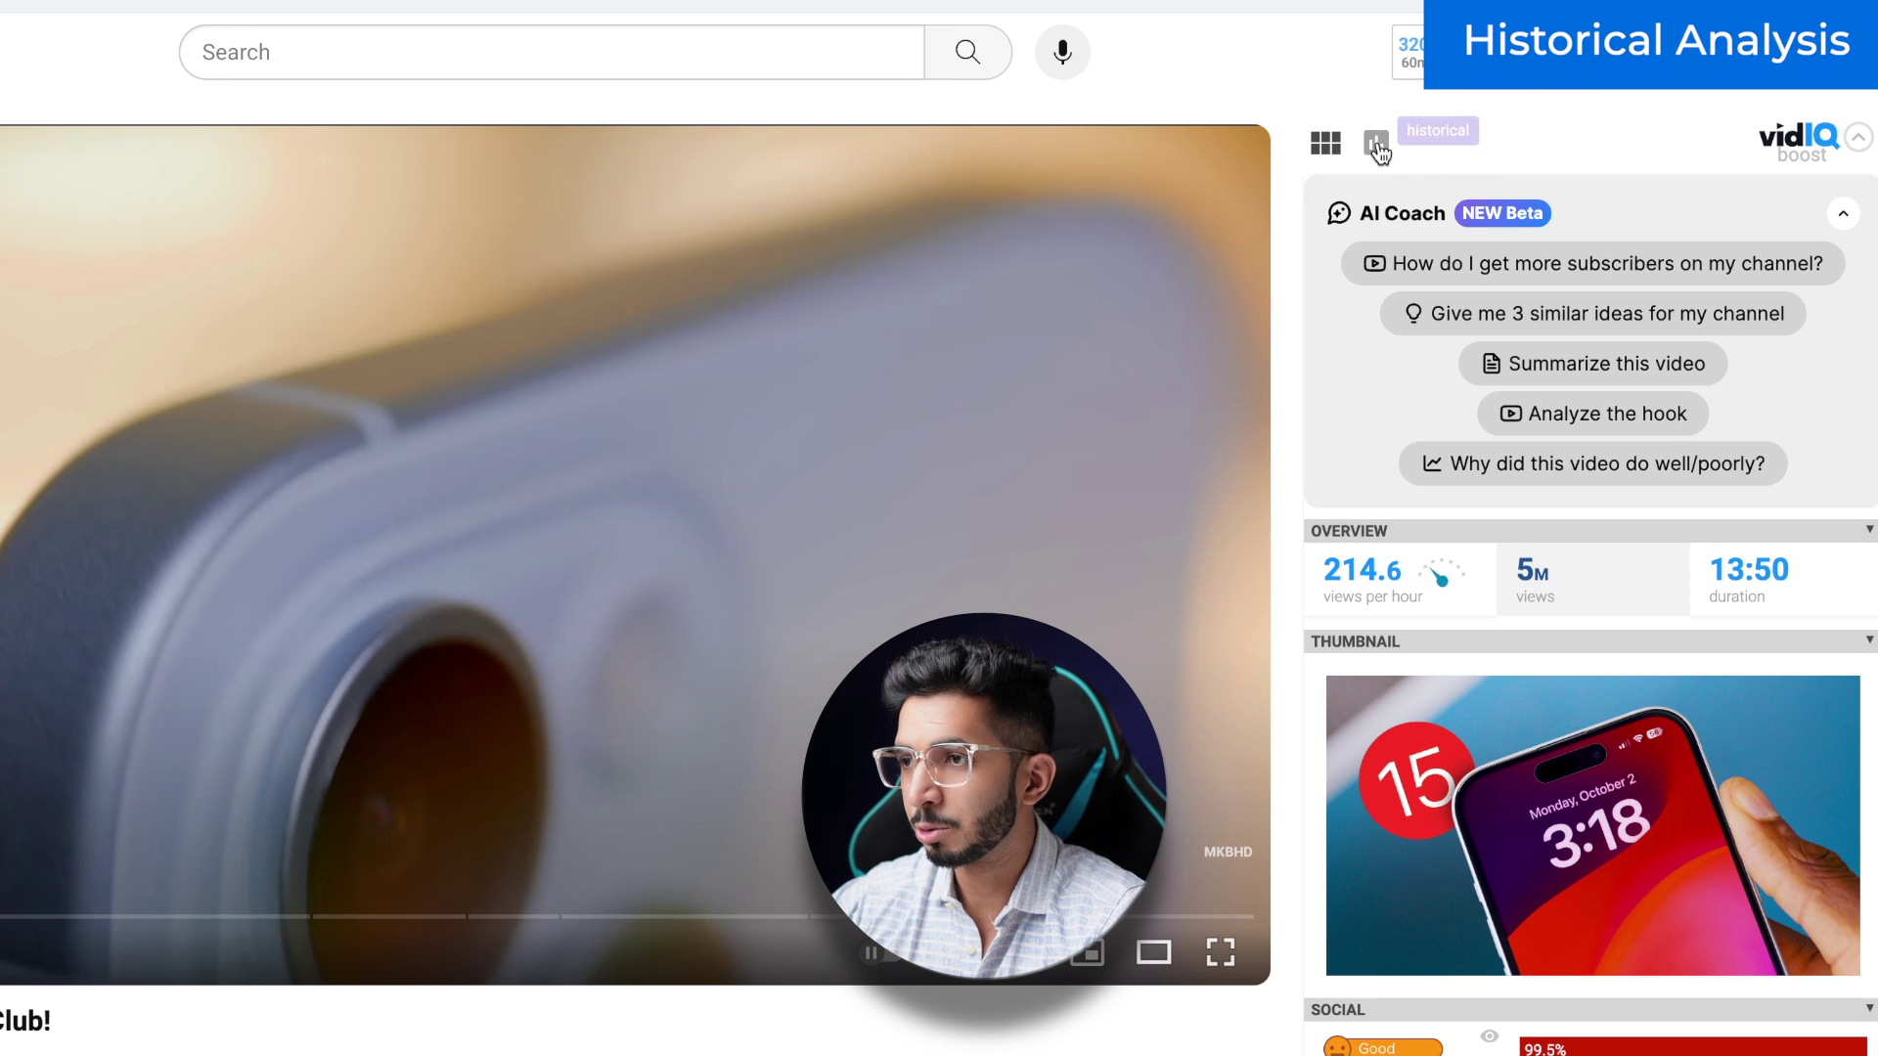
click(1379, 144)
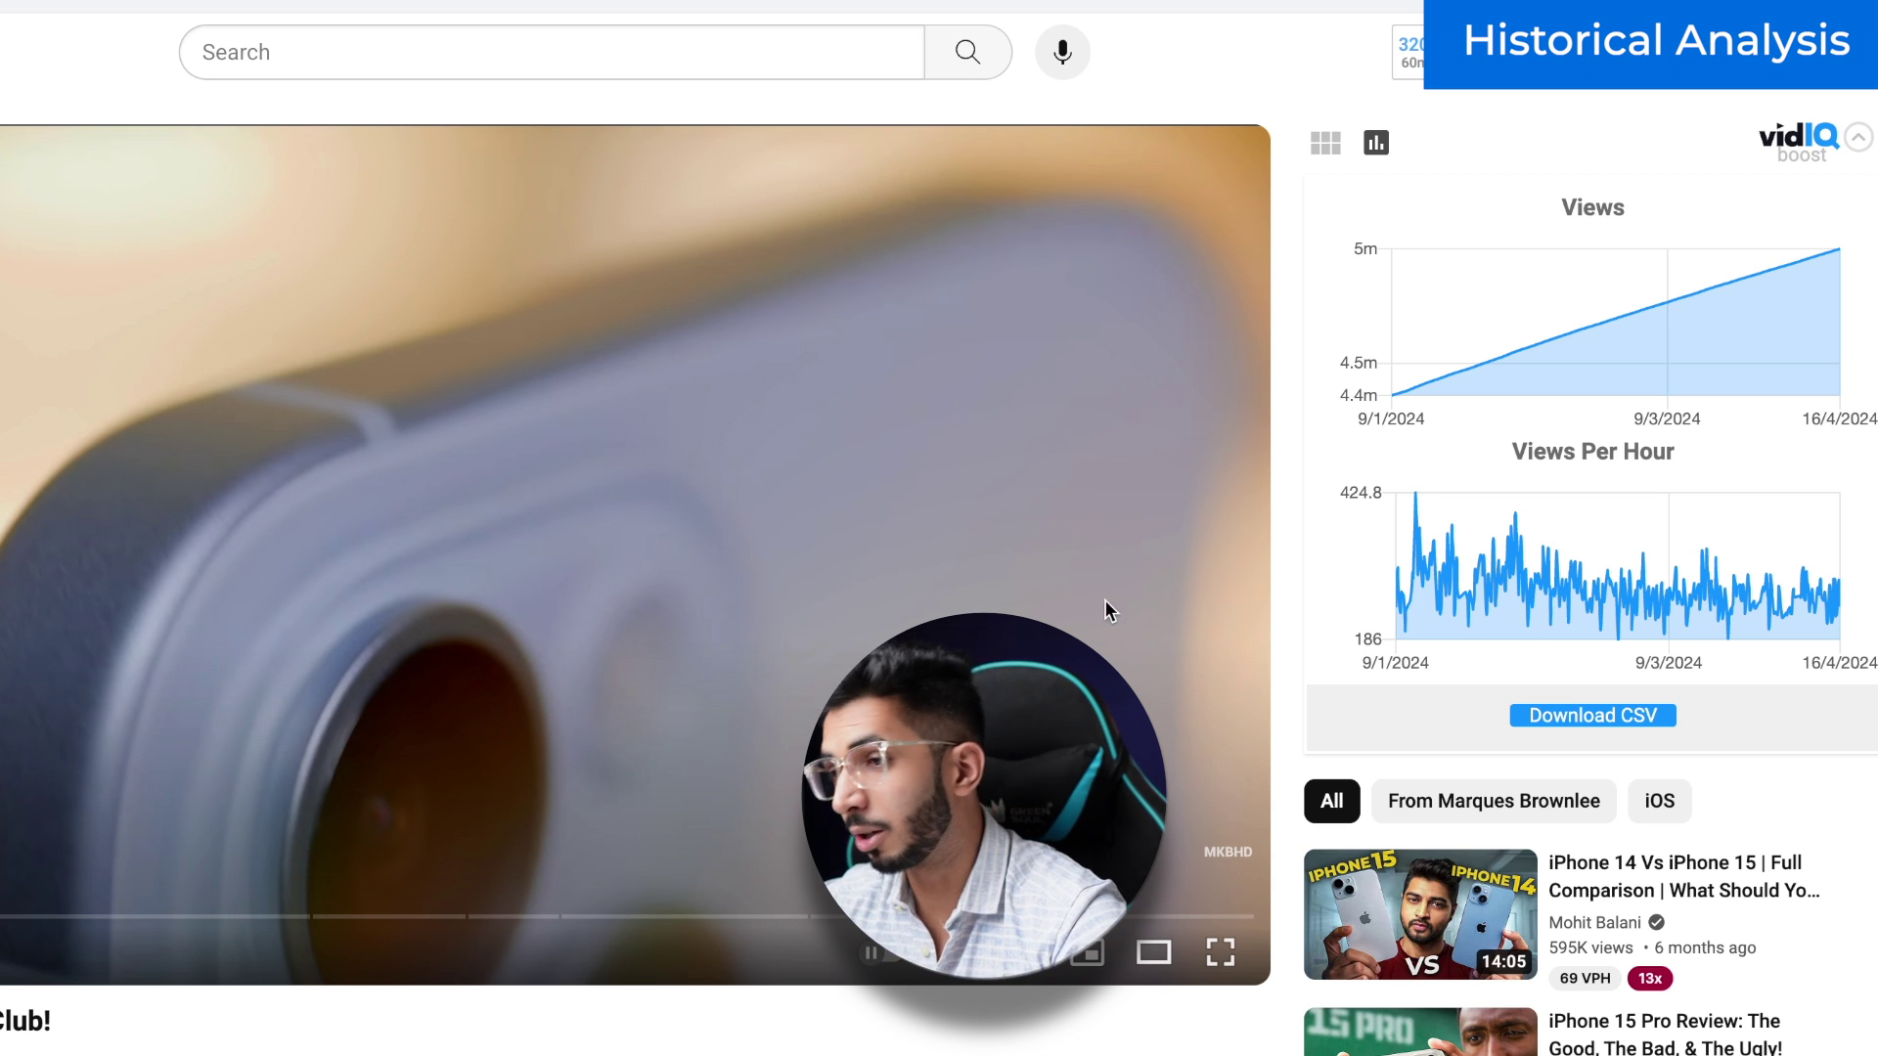
Step: Open vidIQ's Keyword Inspector and look up the keyword "best free credit cards"
click(1409, 50)
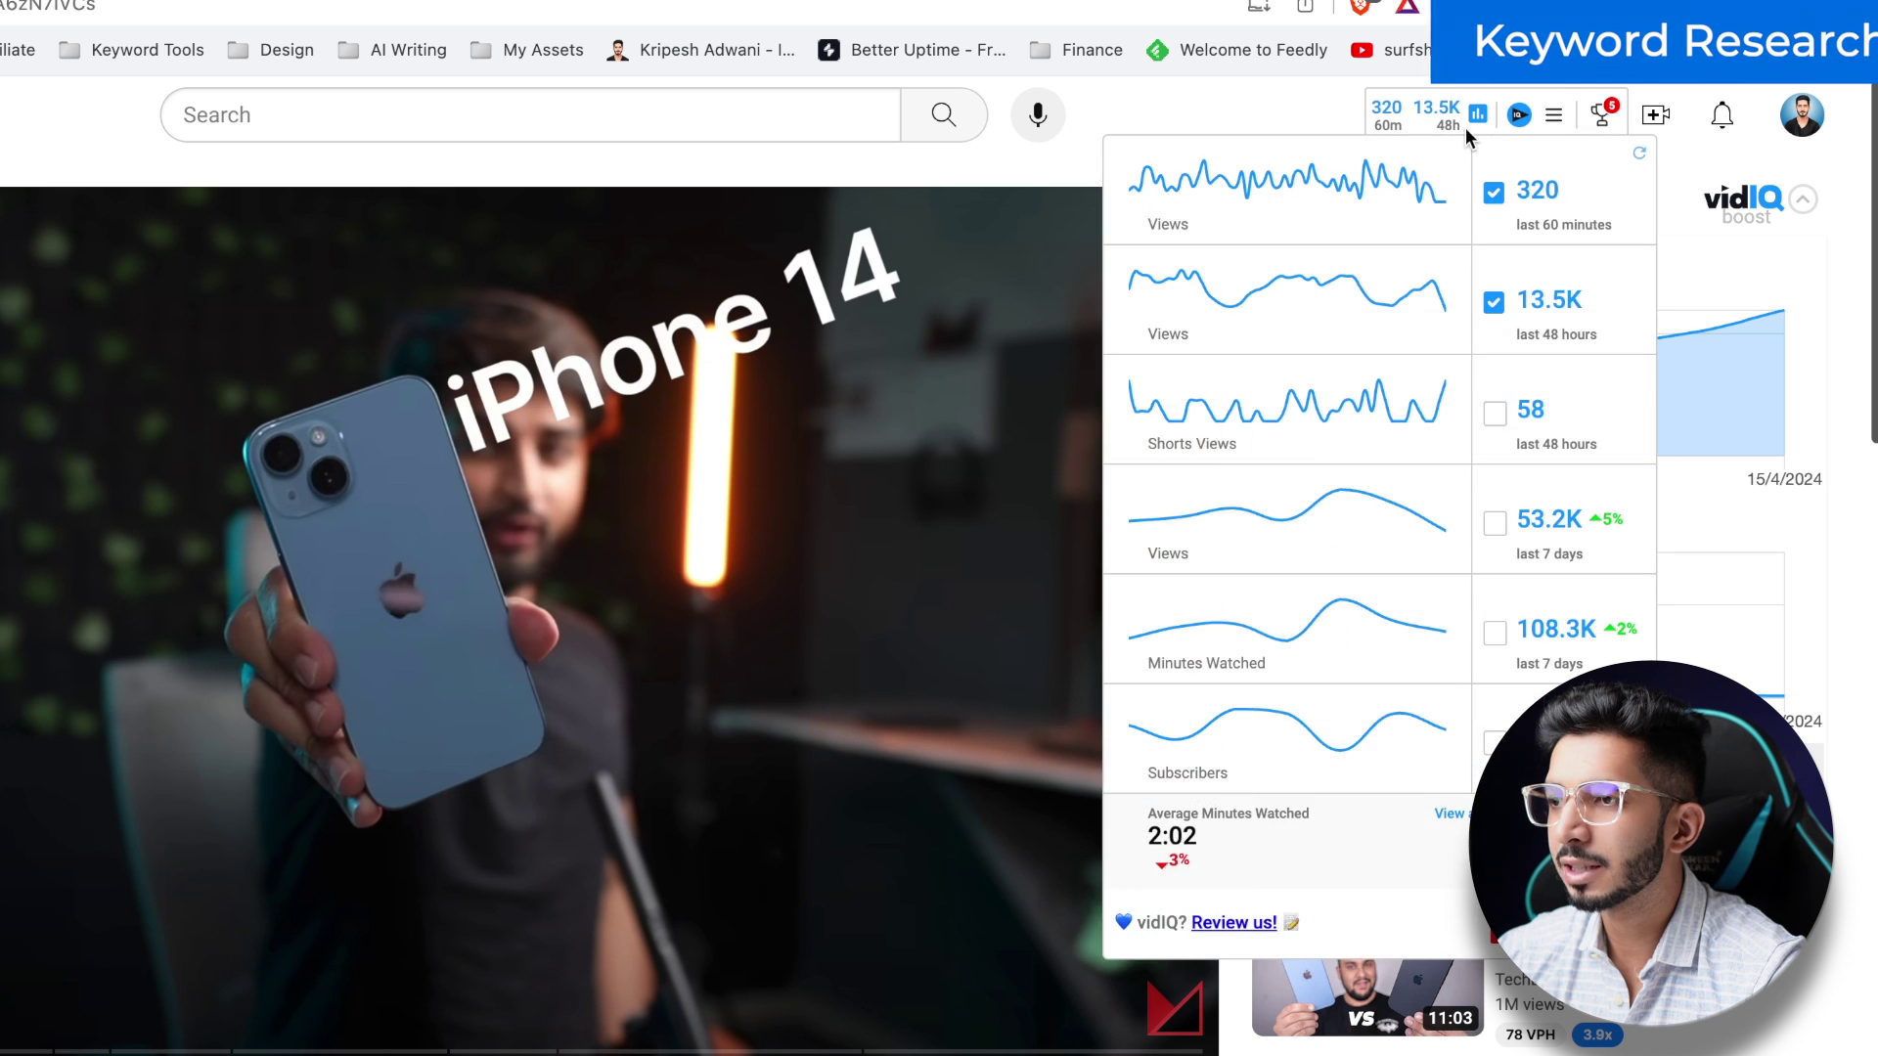
click(1553, 127)
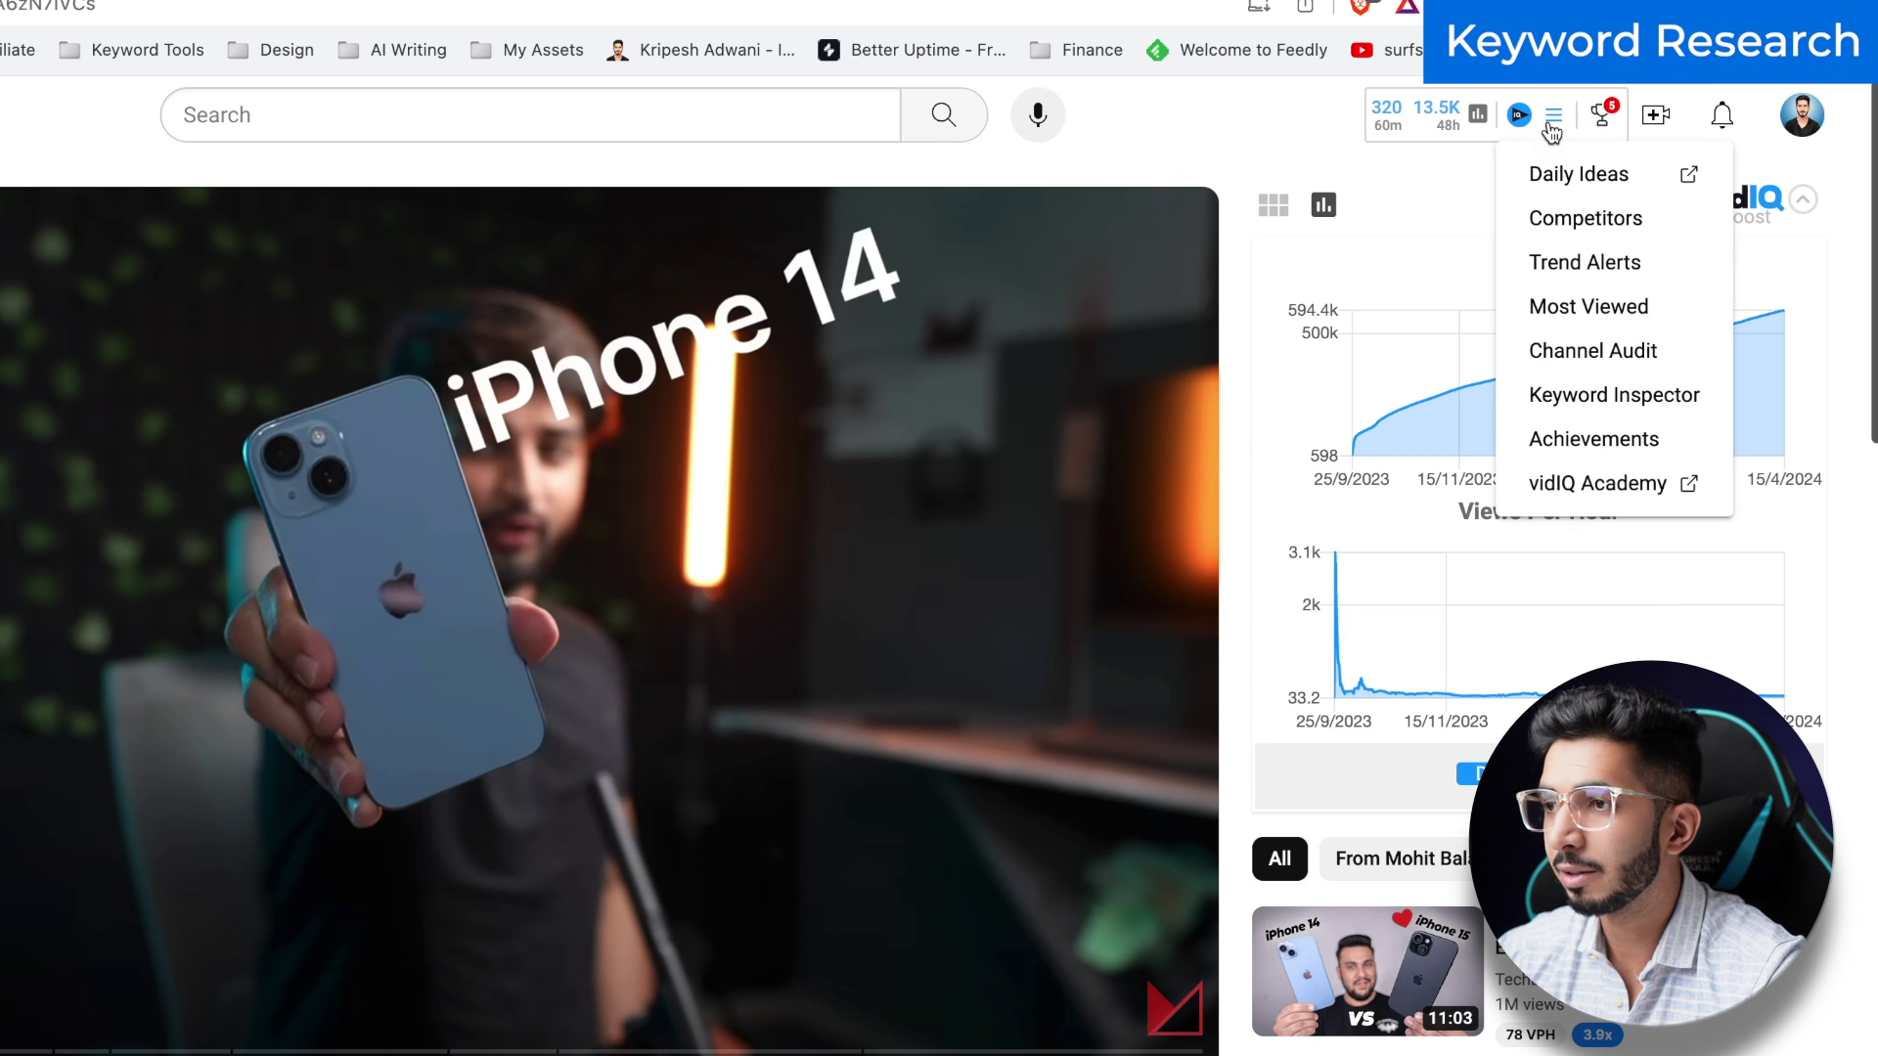
click(1555, 391)
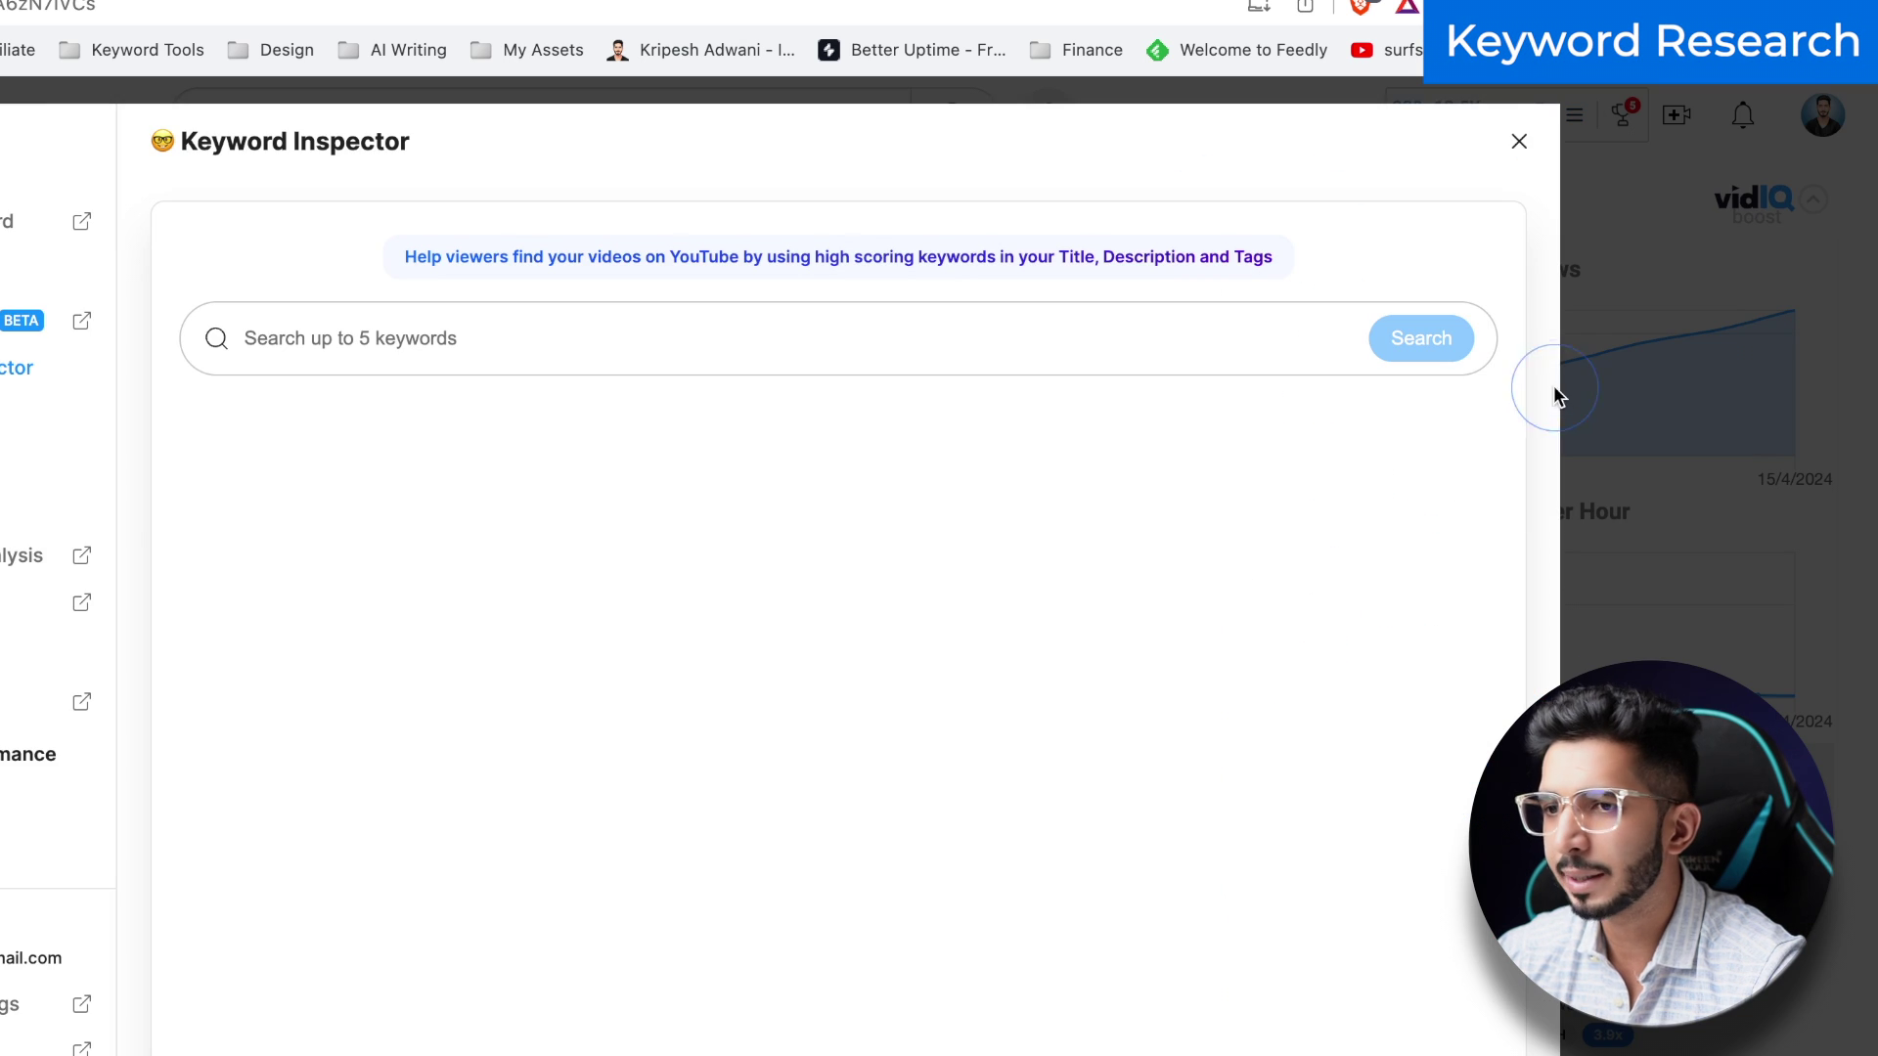
click(366, 338)
text(best)
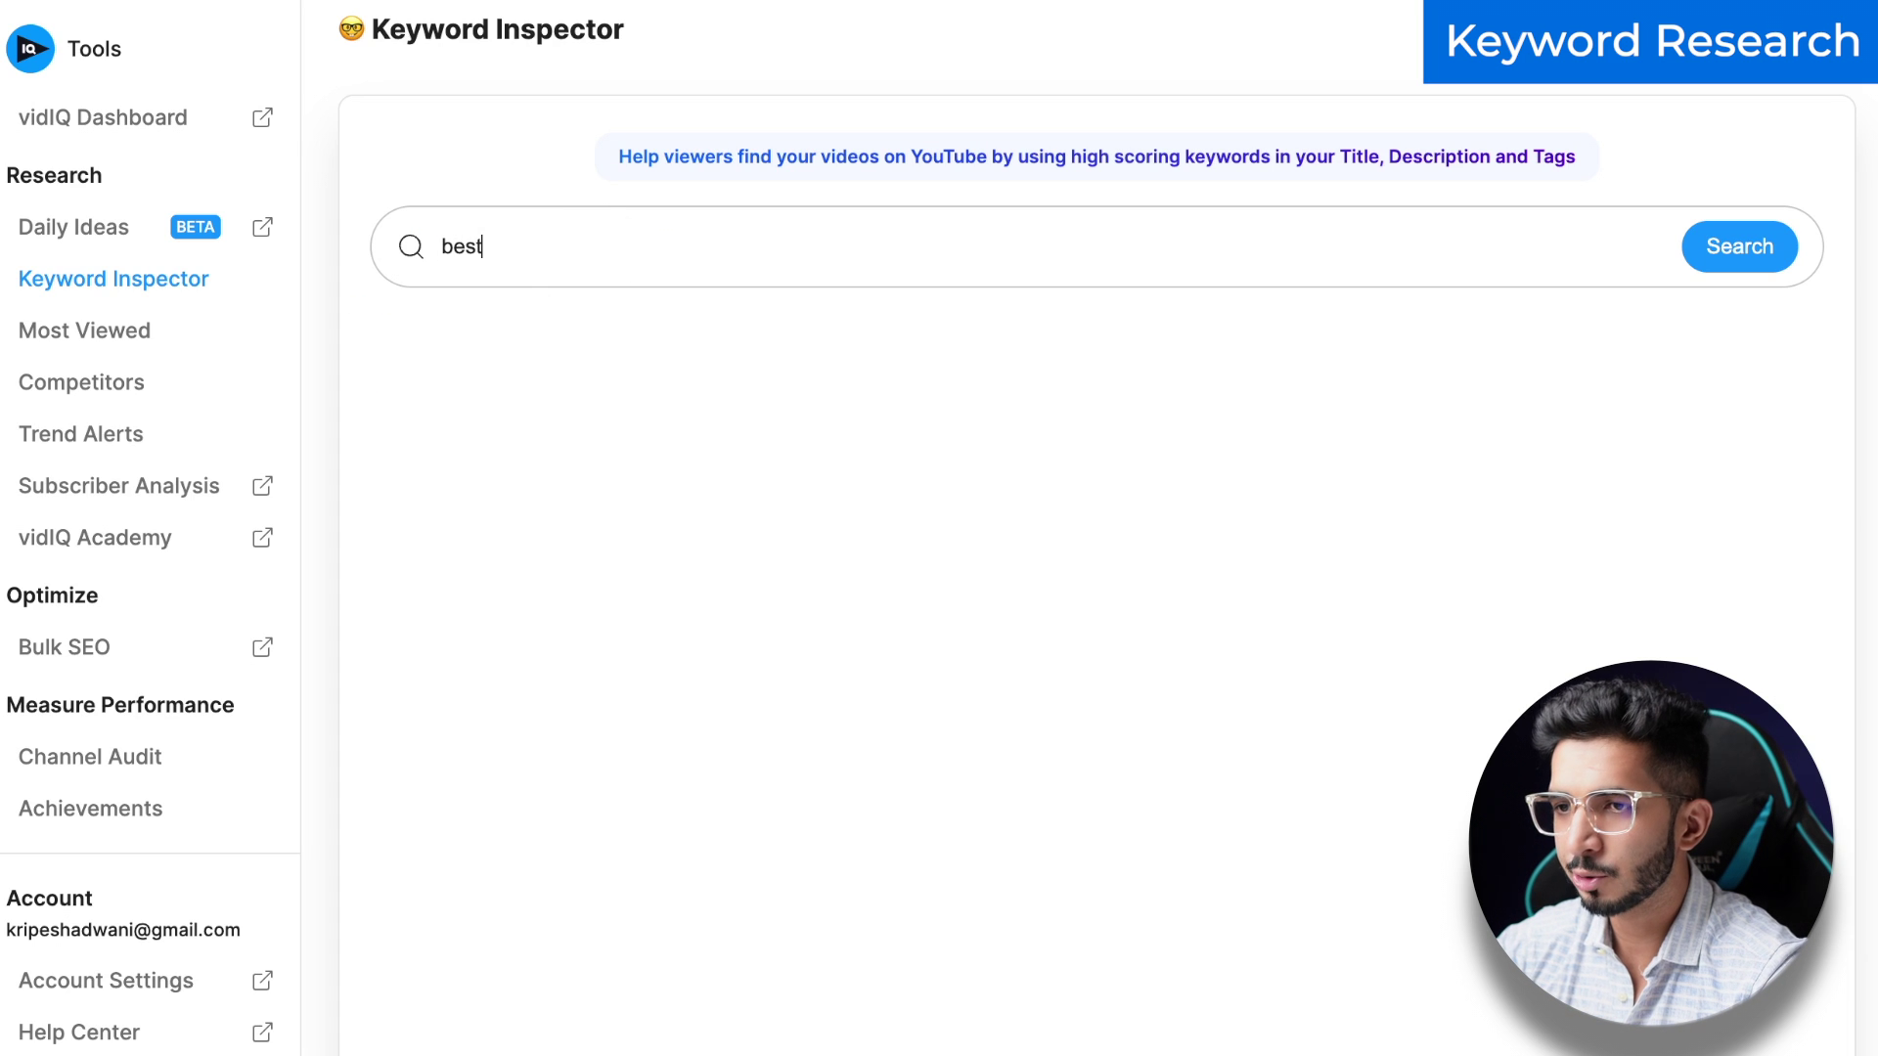
text( free creit cards)
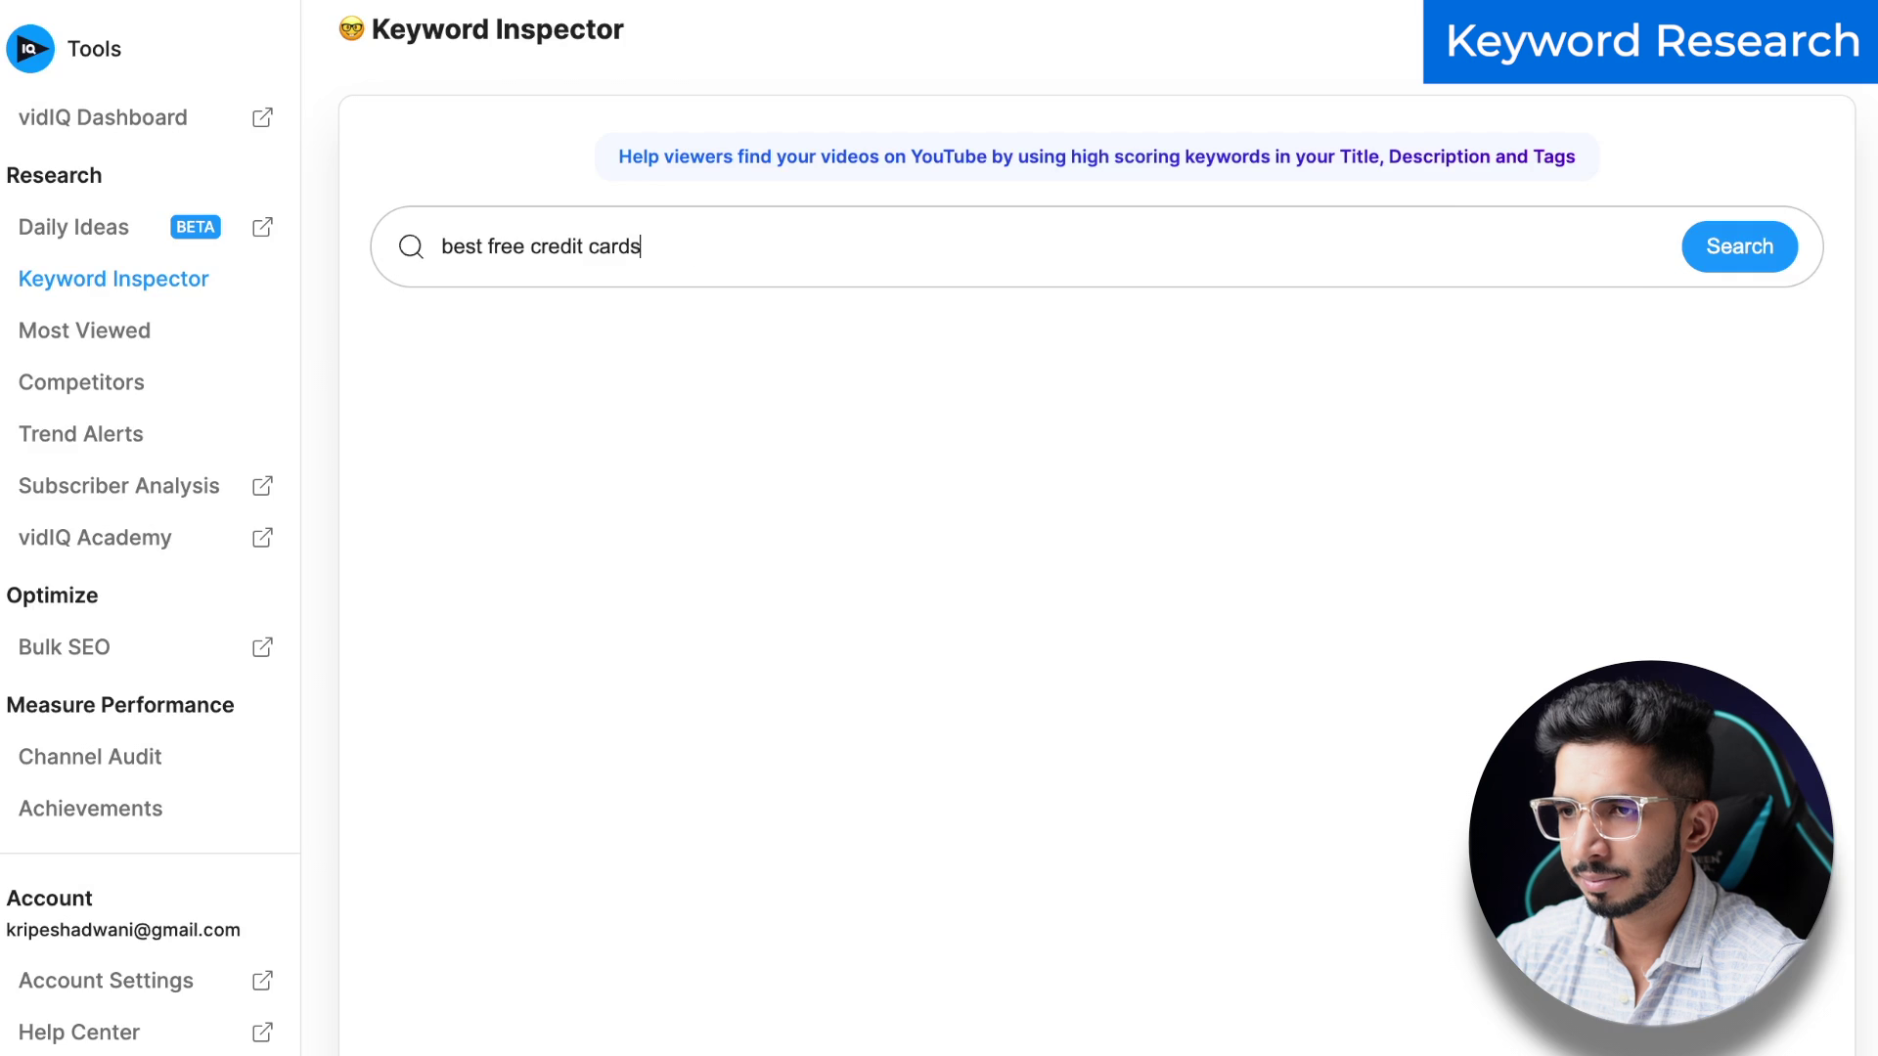
key(Return)
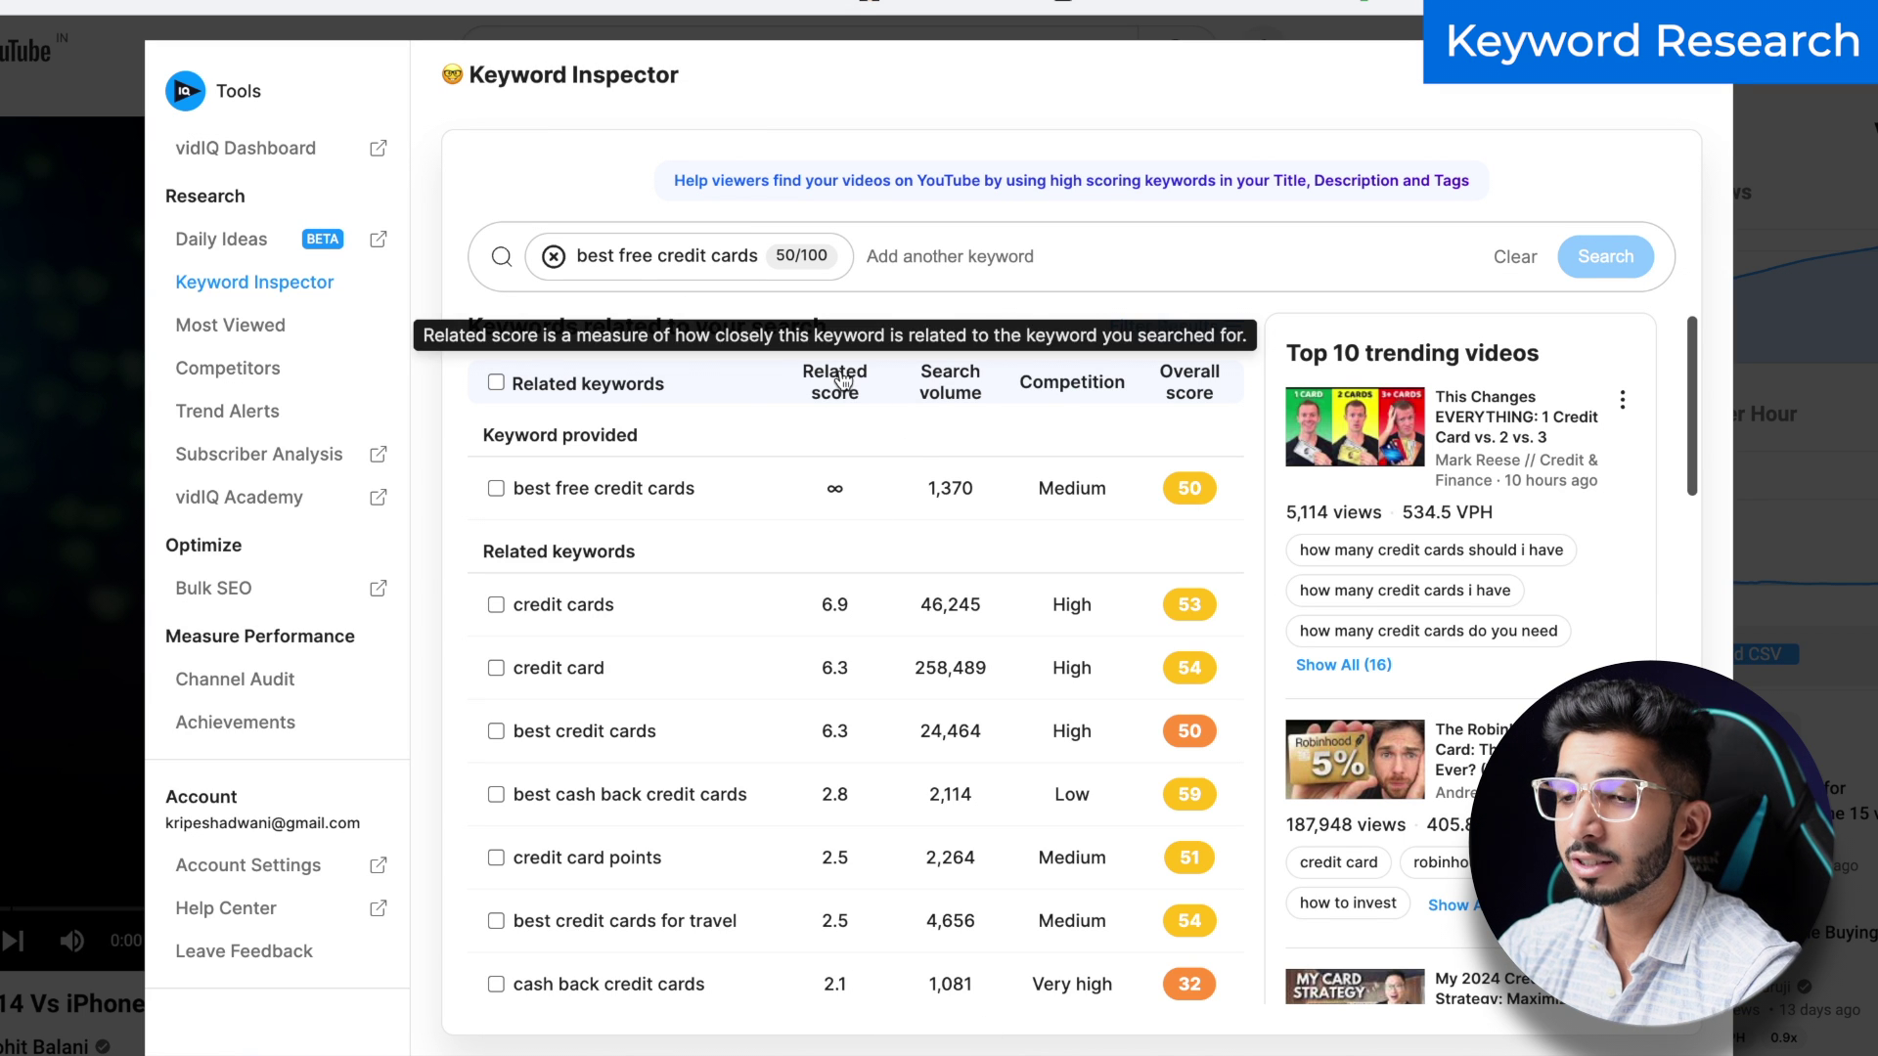
Step: Sort the related keywords for "best free credit cards" by search volume and look through the list
click(927, 394)
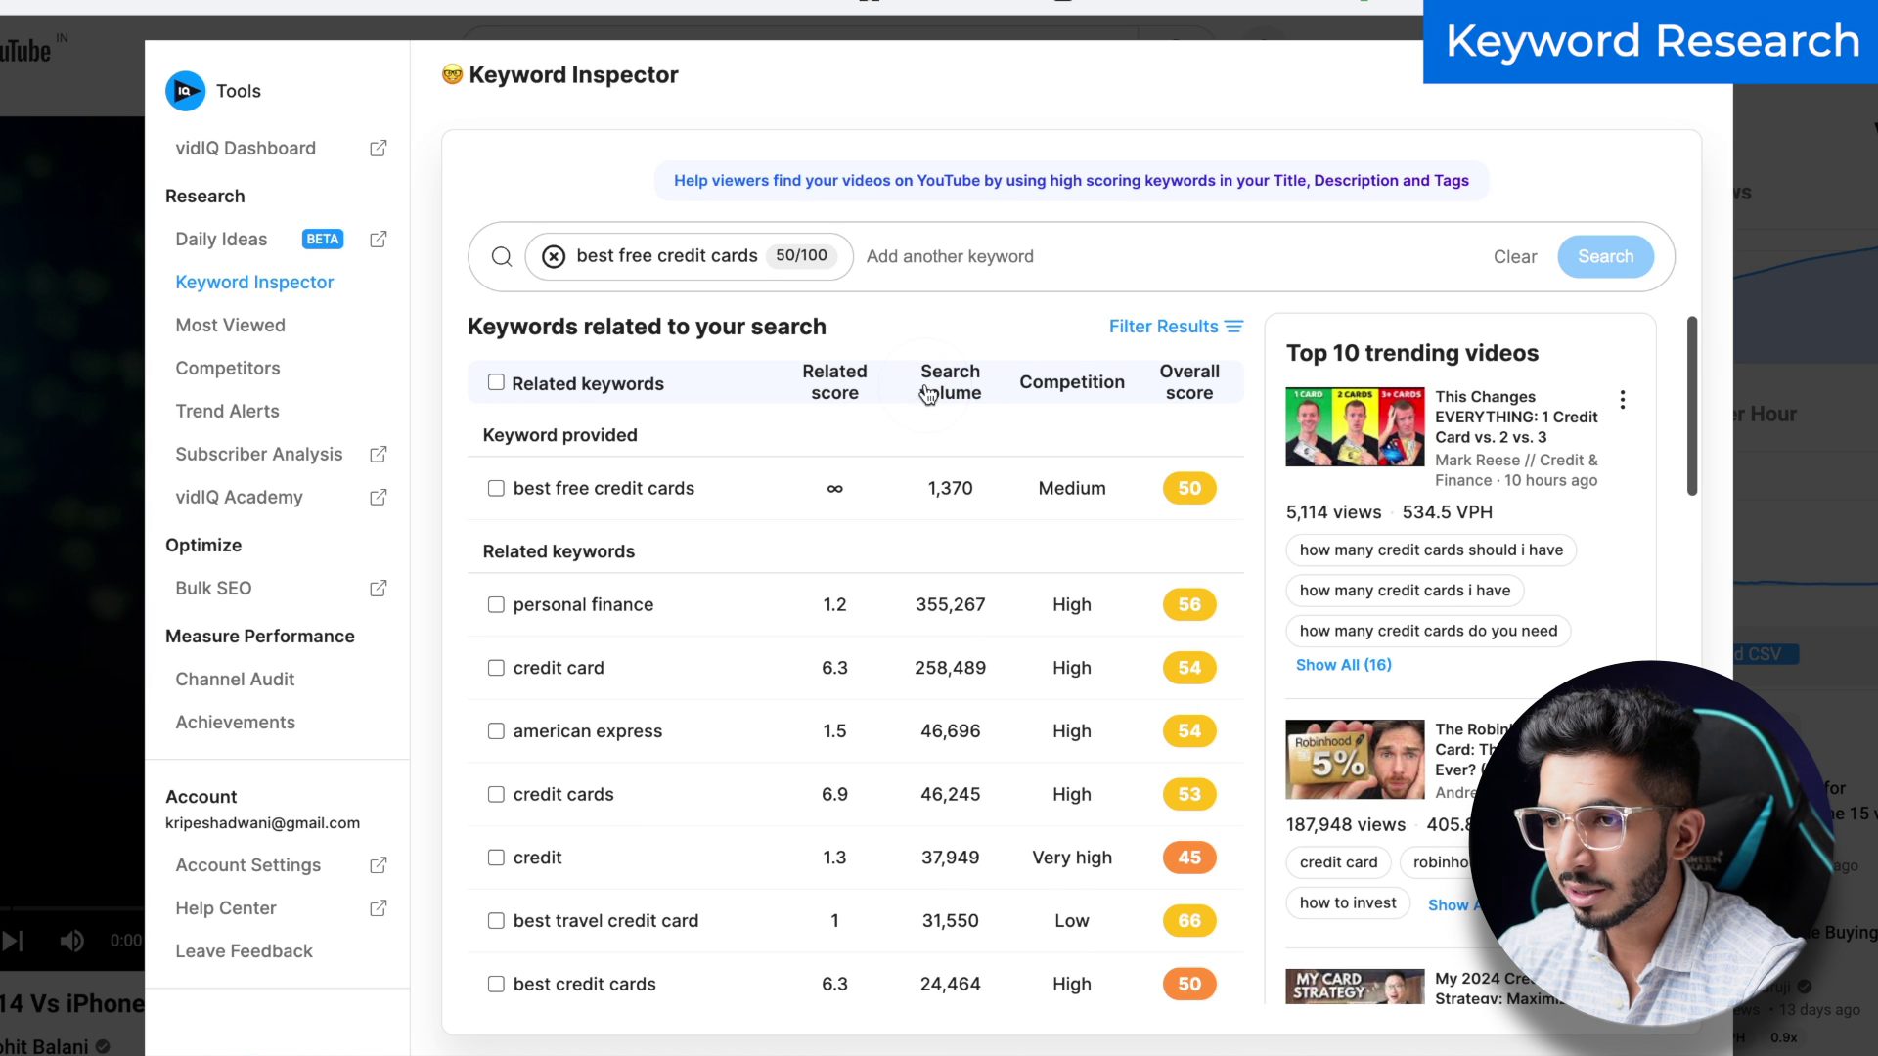
scroll(973, 596, down, 1)
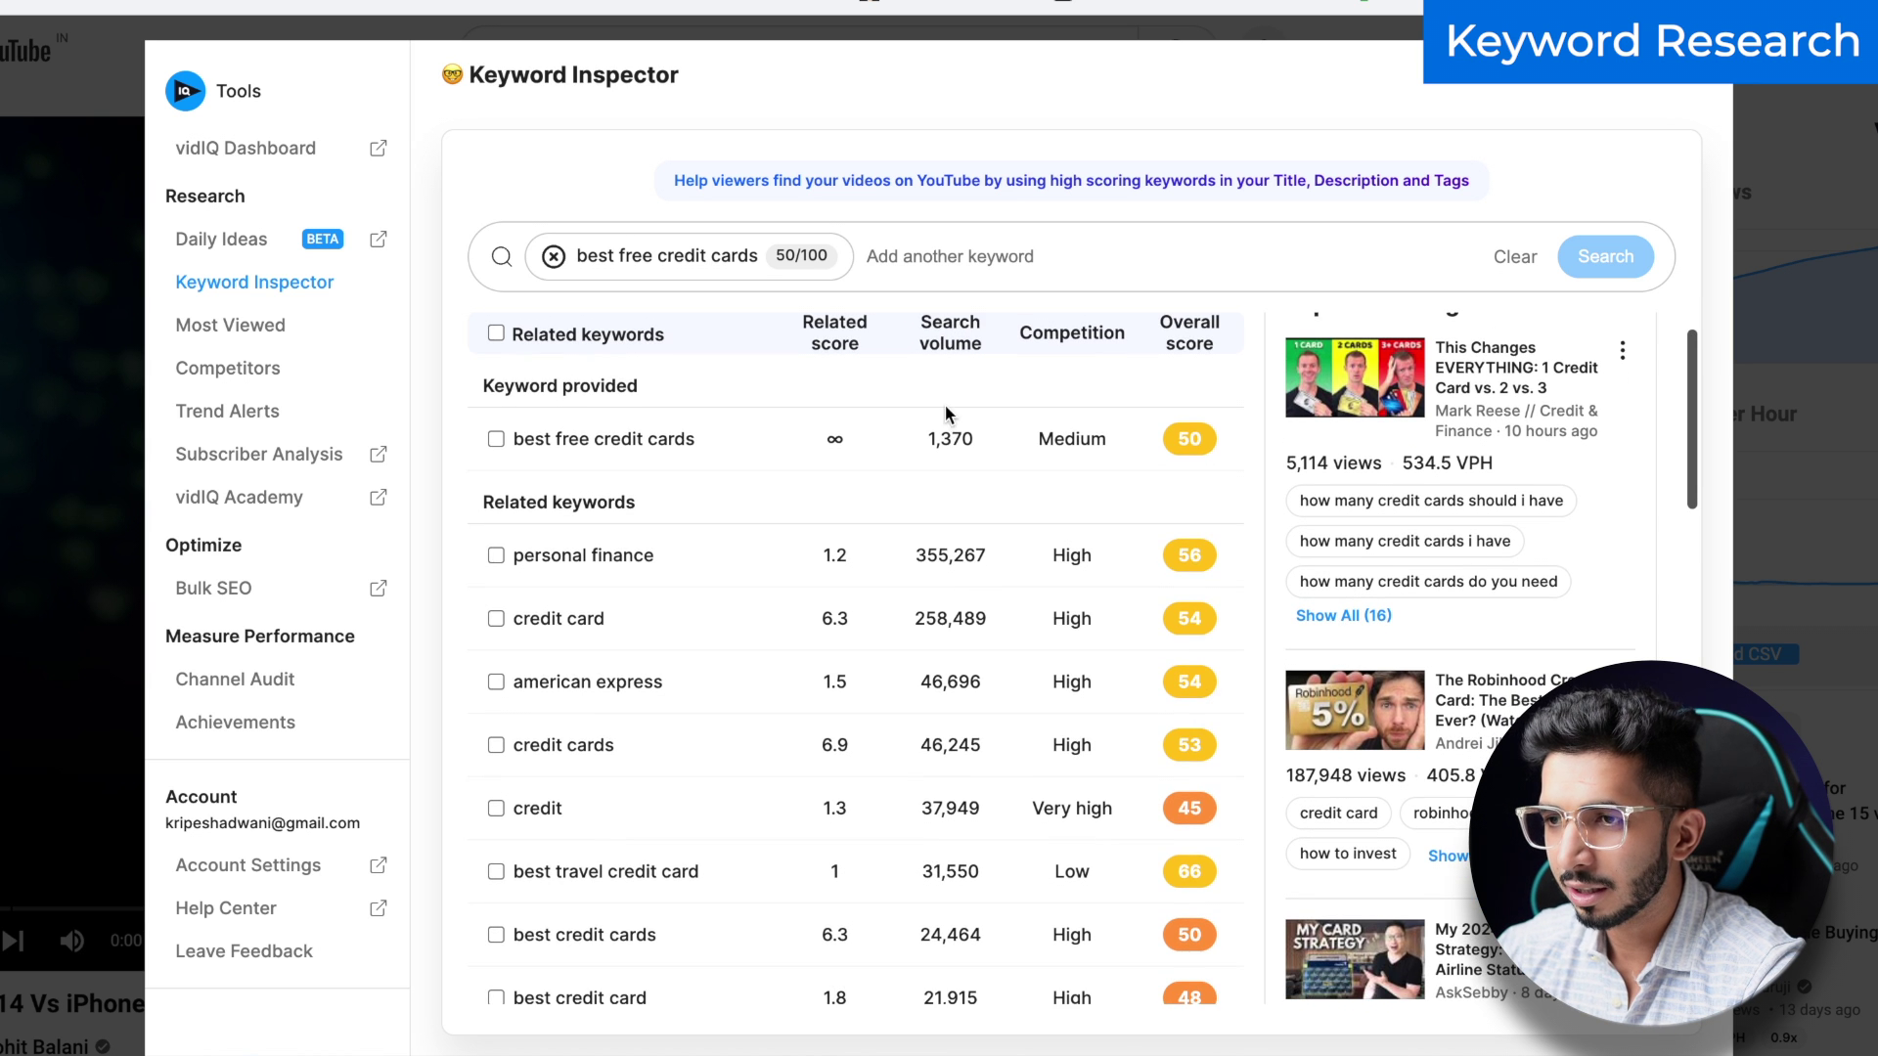
scroll(946, 414, up, 2)
scroll(946, 411, down, 8)
scroll(946, 408, up, 7)
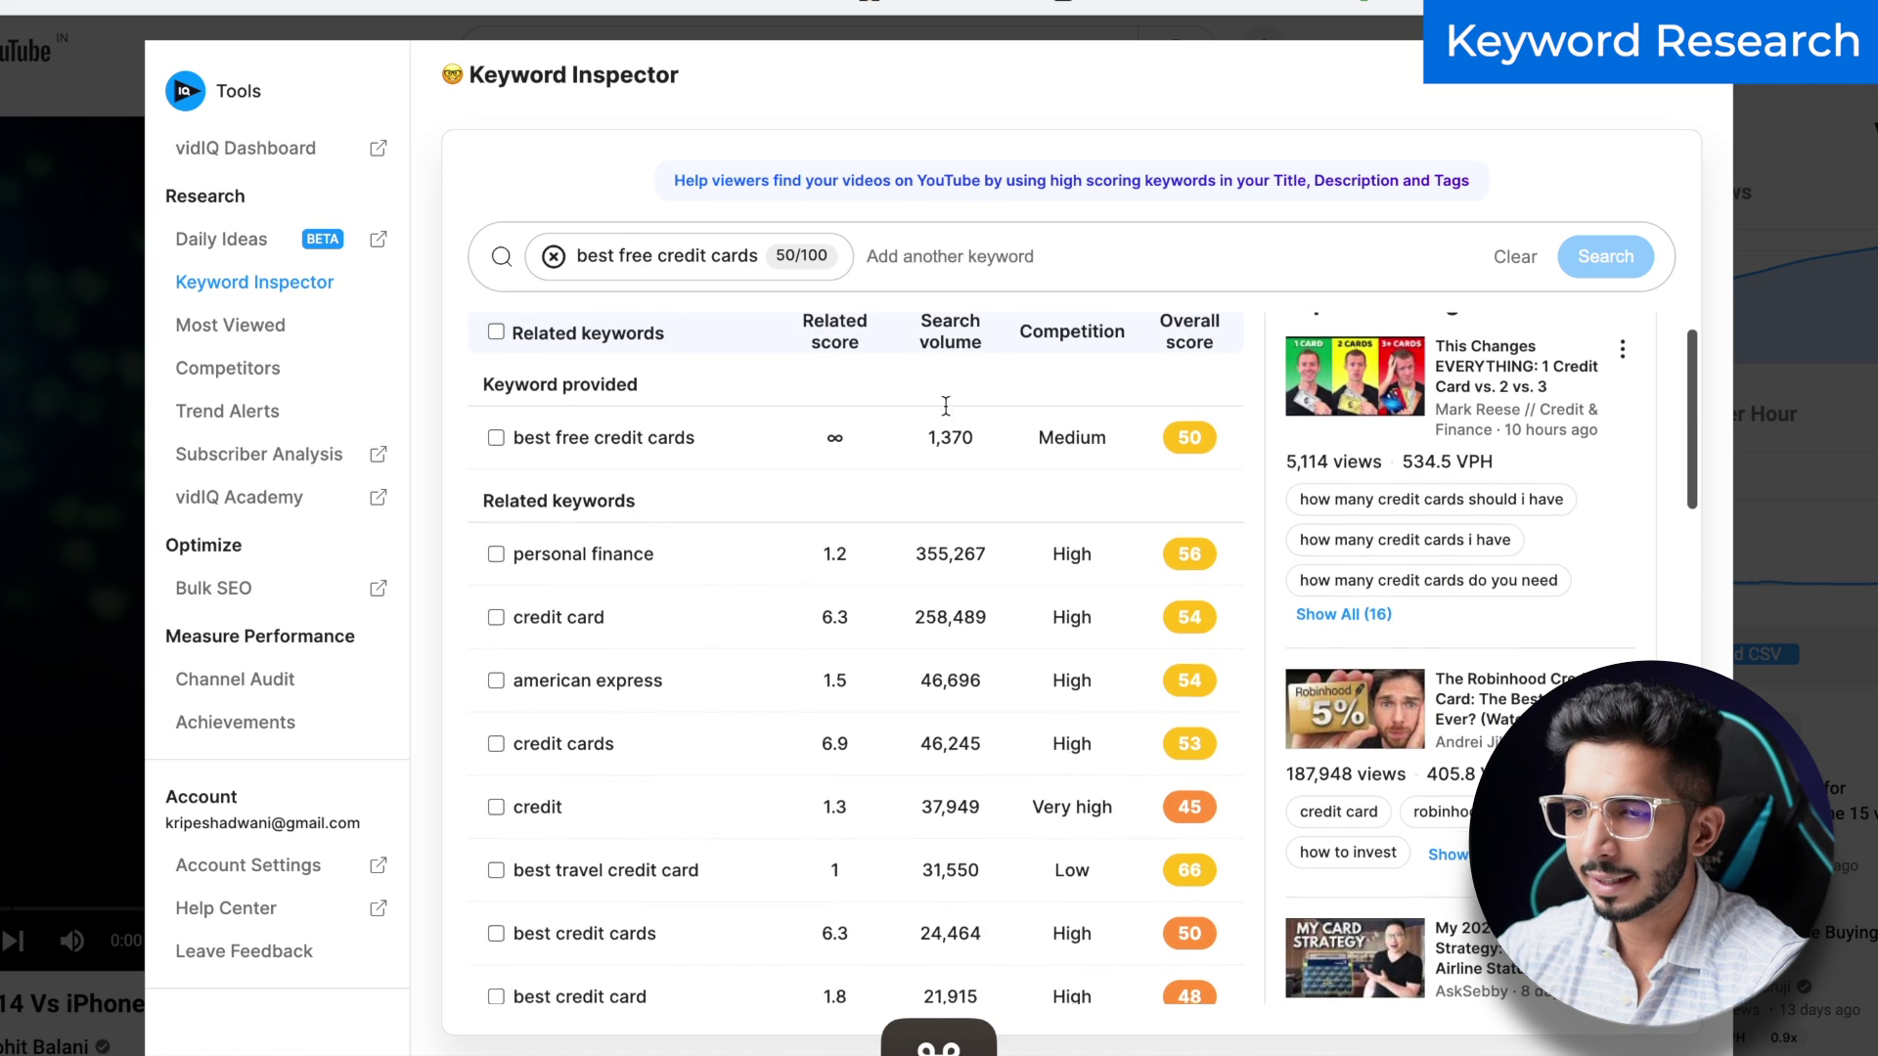
Step: Find "credit card" on the page and examine the search volume and competition of "best travel credit card"
key(super+f)
text(credit card)
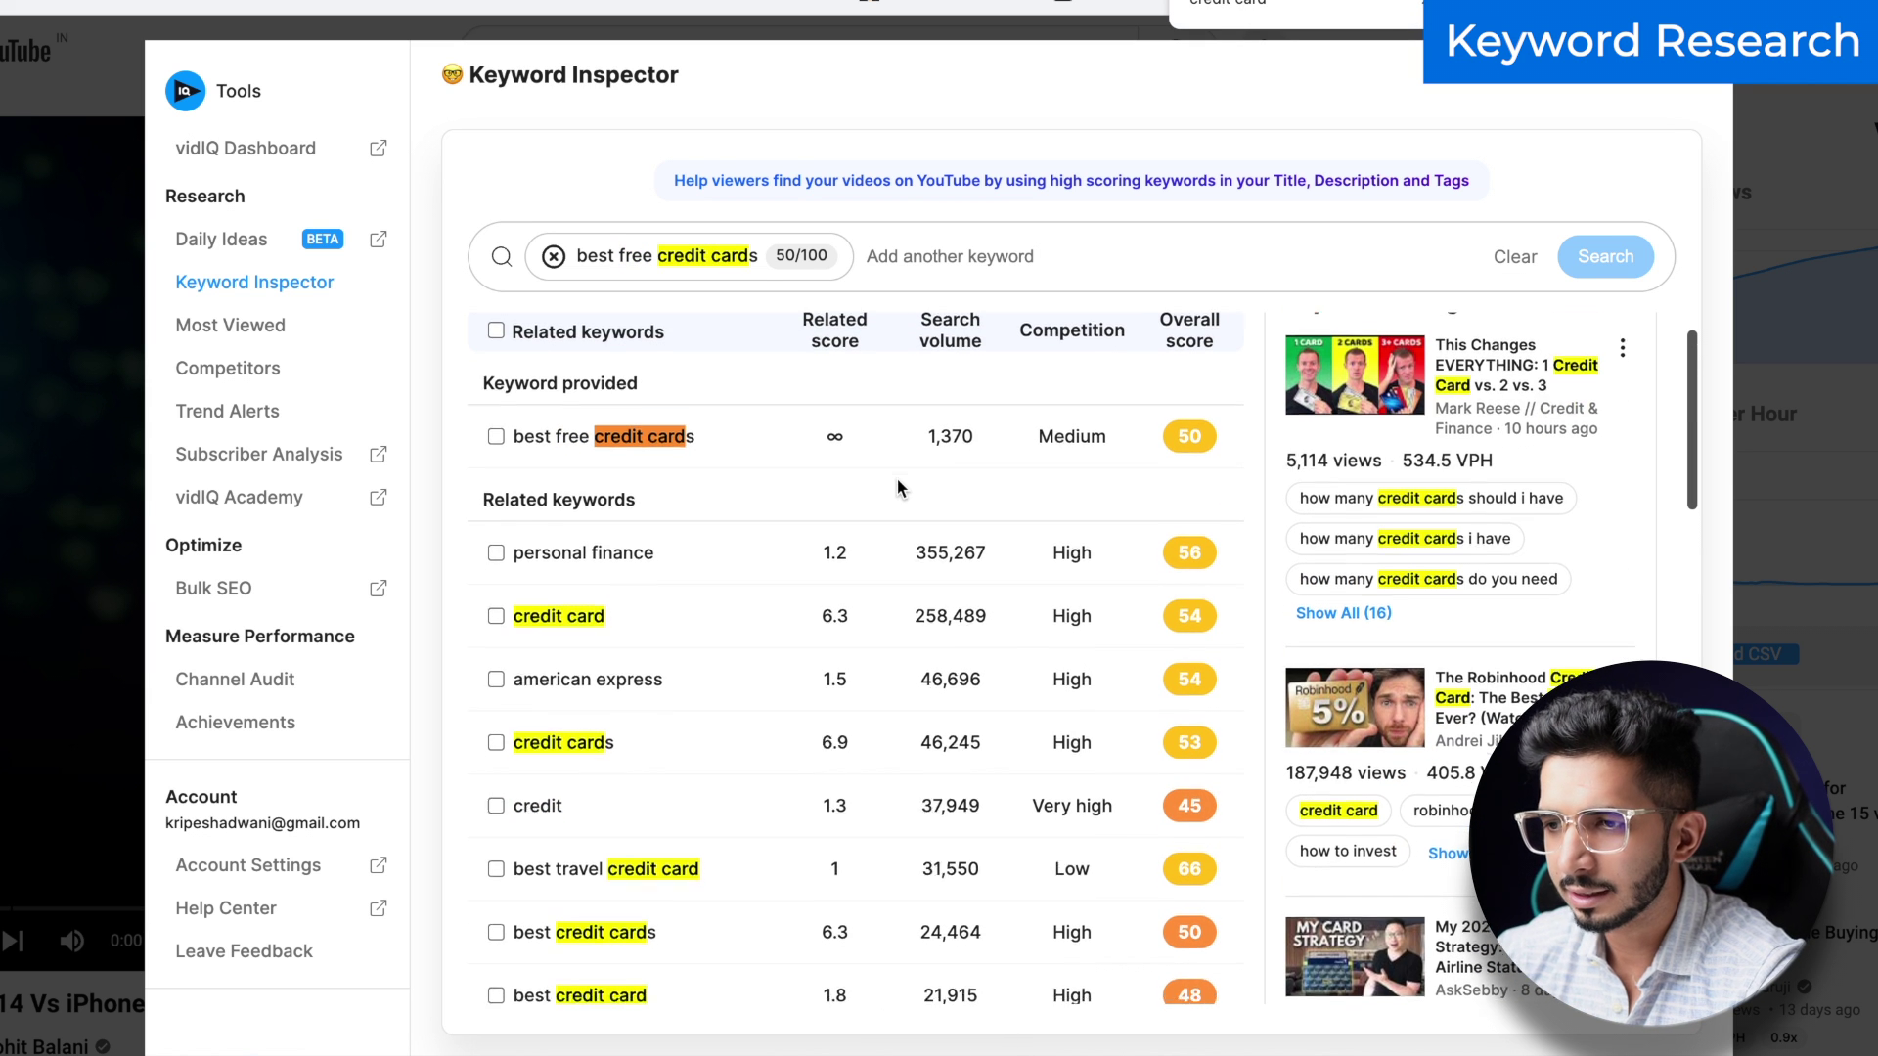
scroll(901, 487, down, 3)
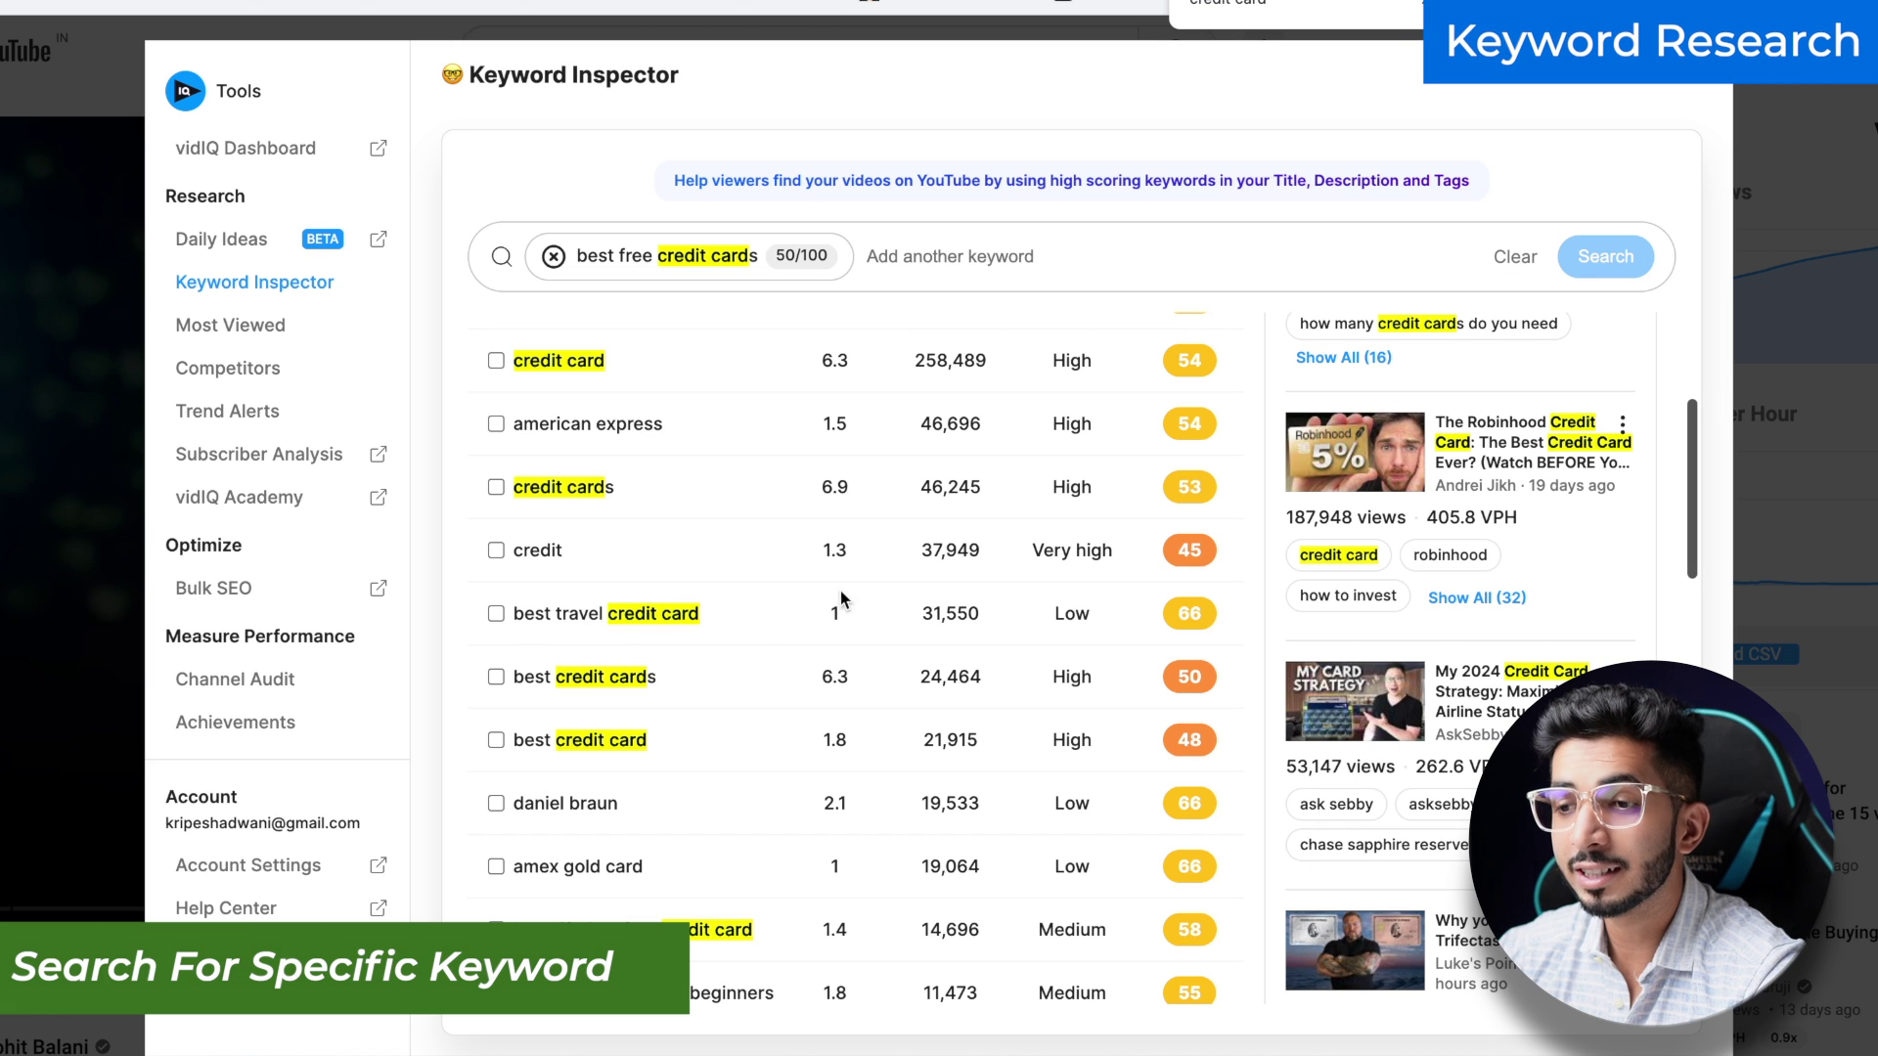
drag(923, 614, 979, 617)
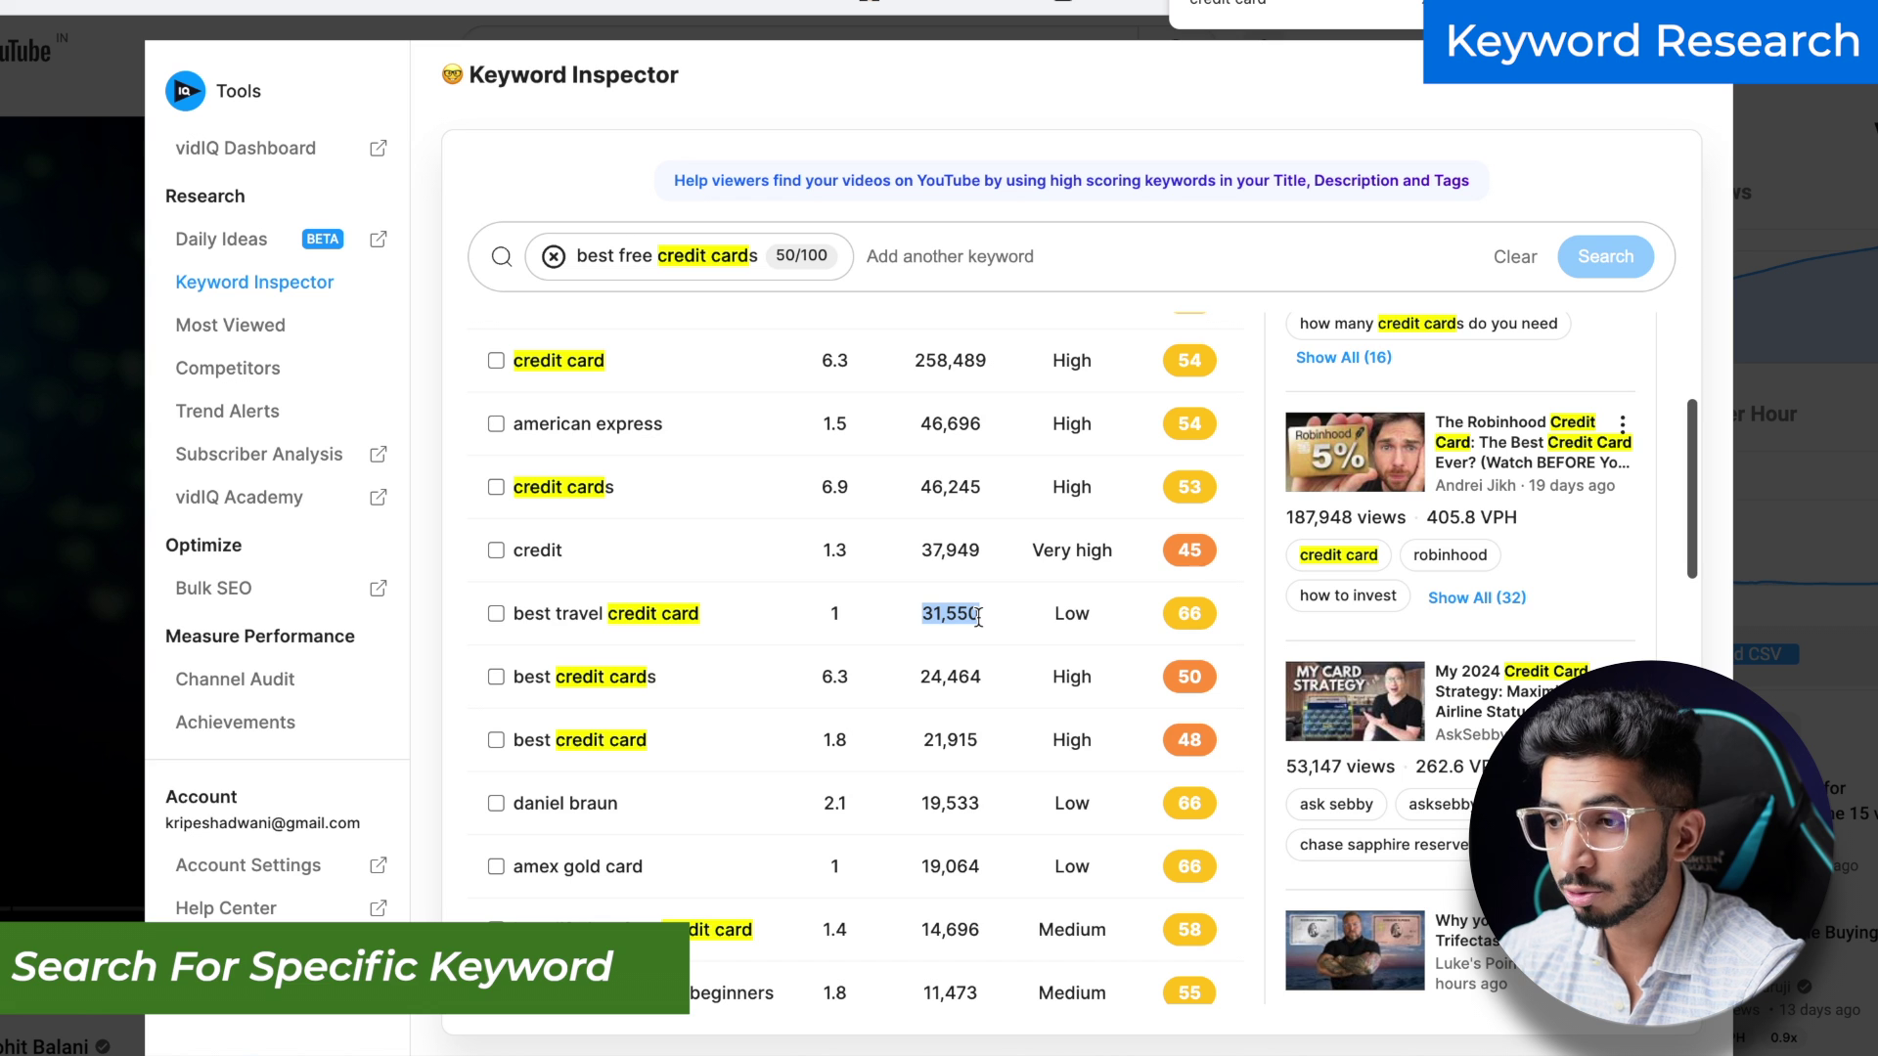
scroll(969, 597, down, 2)
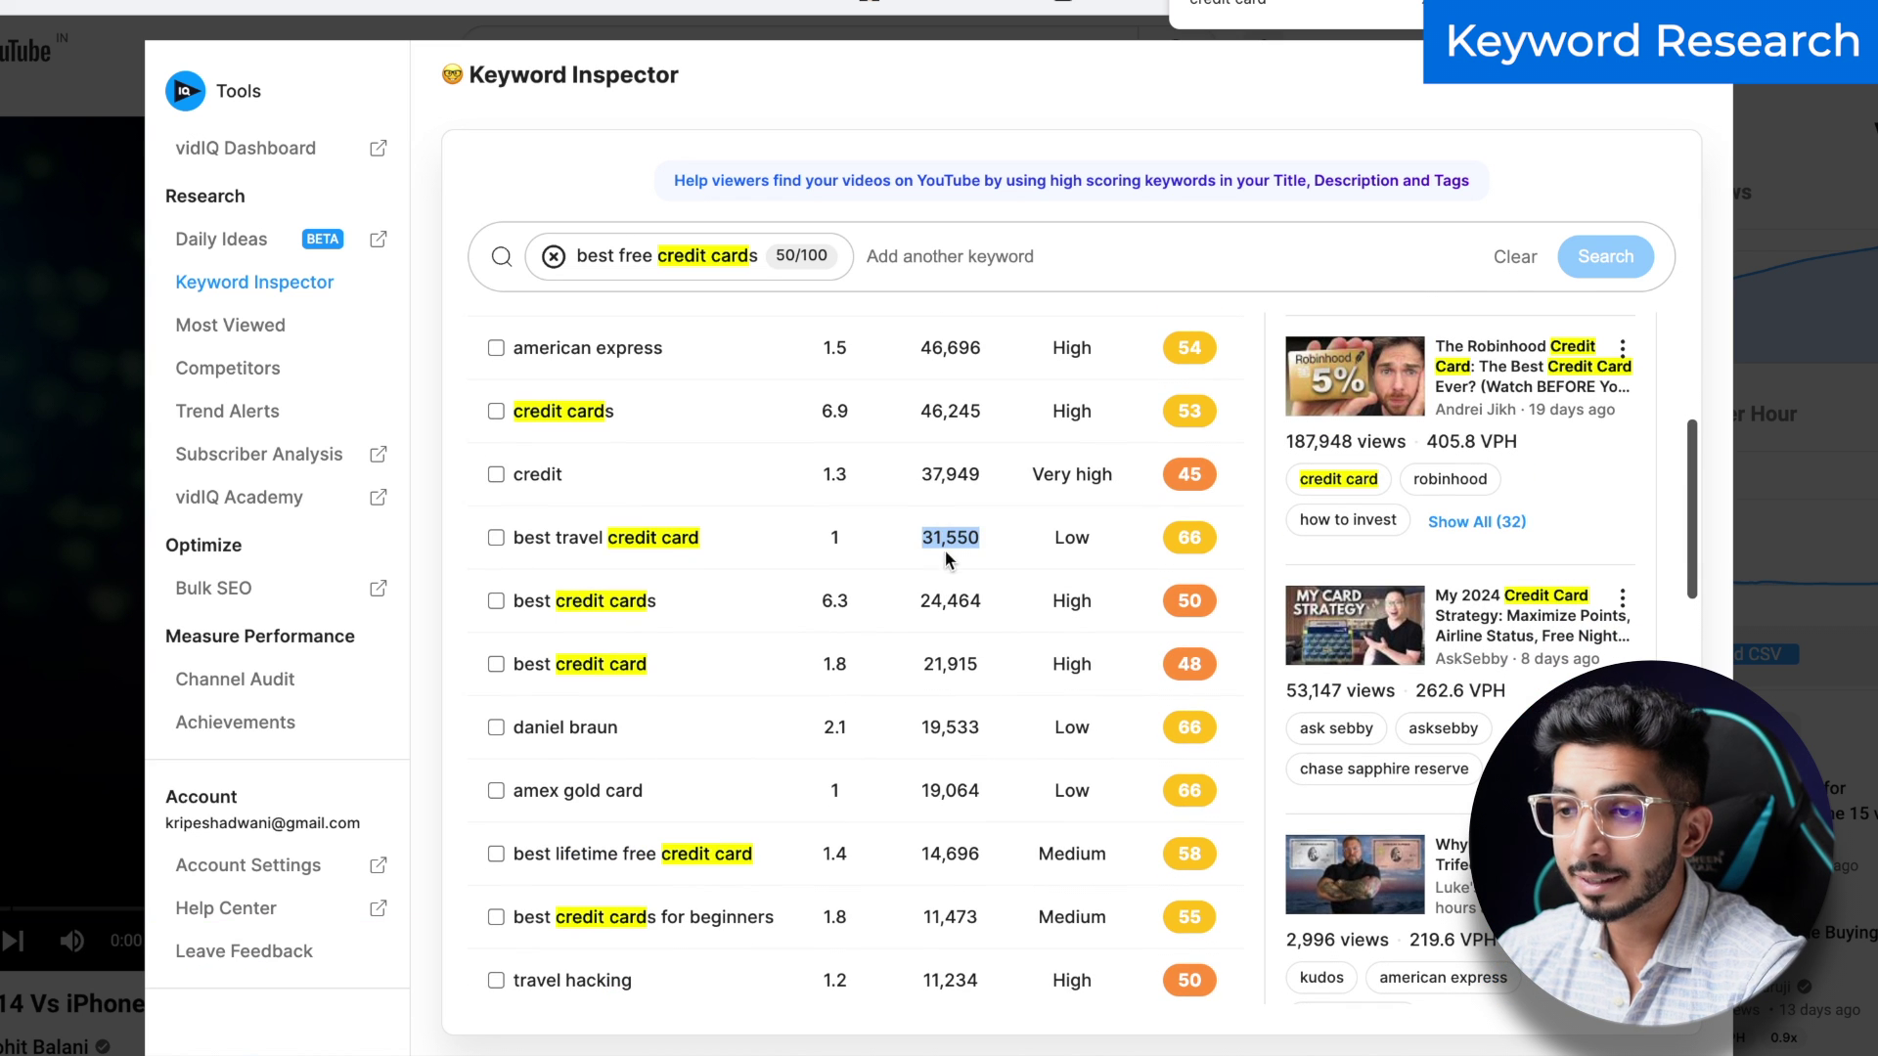
click(943, 556)
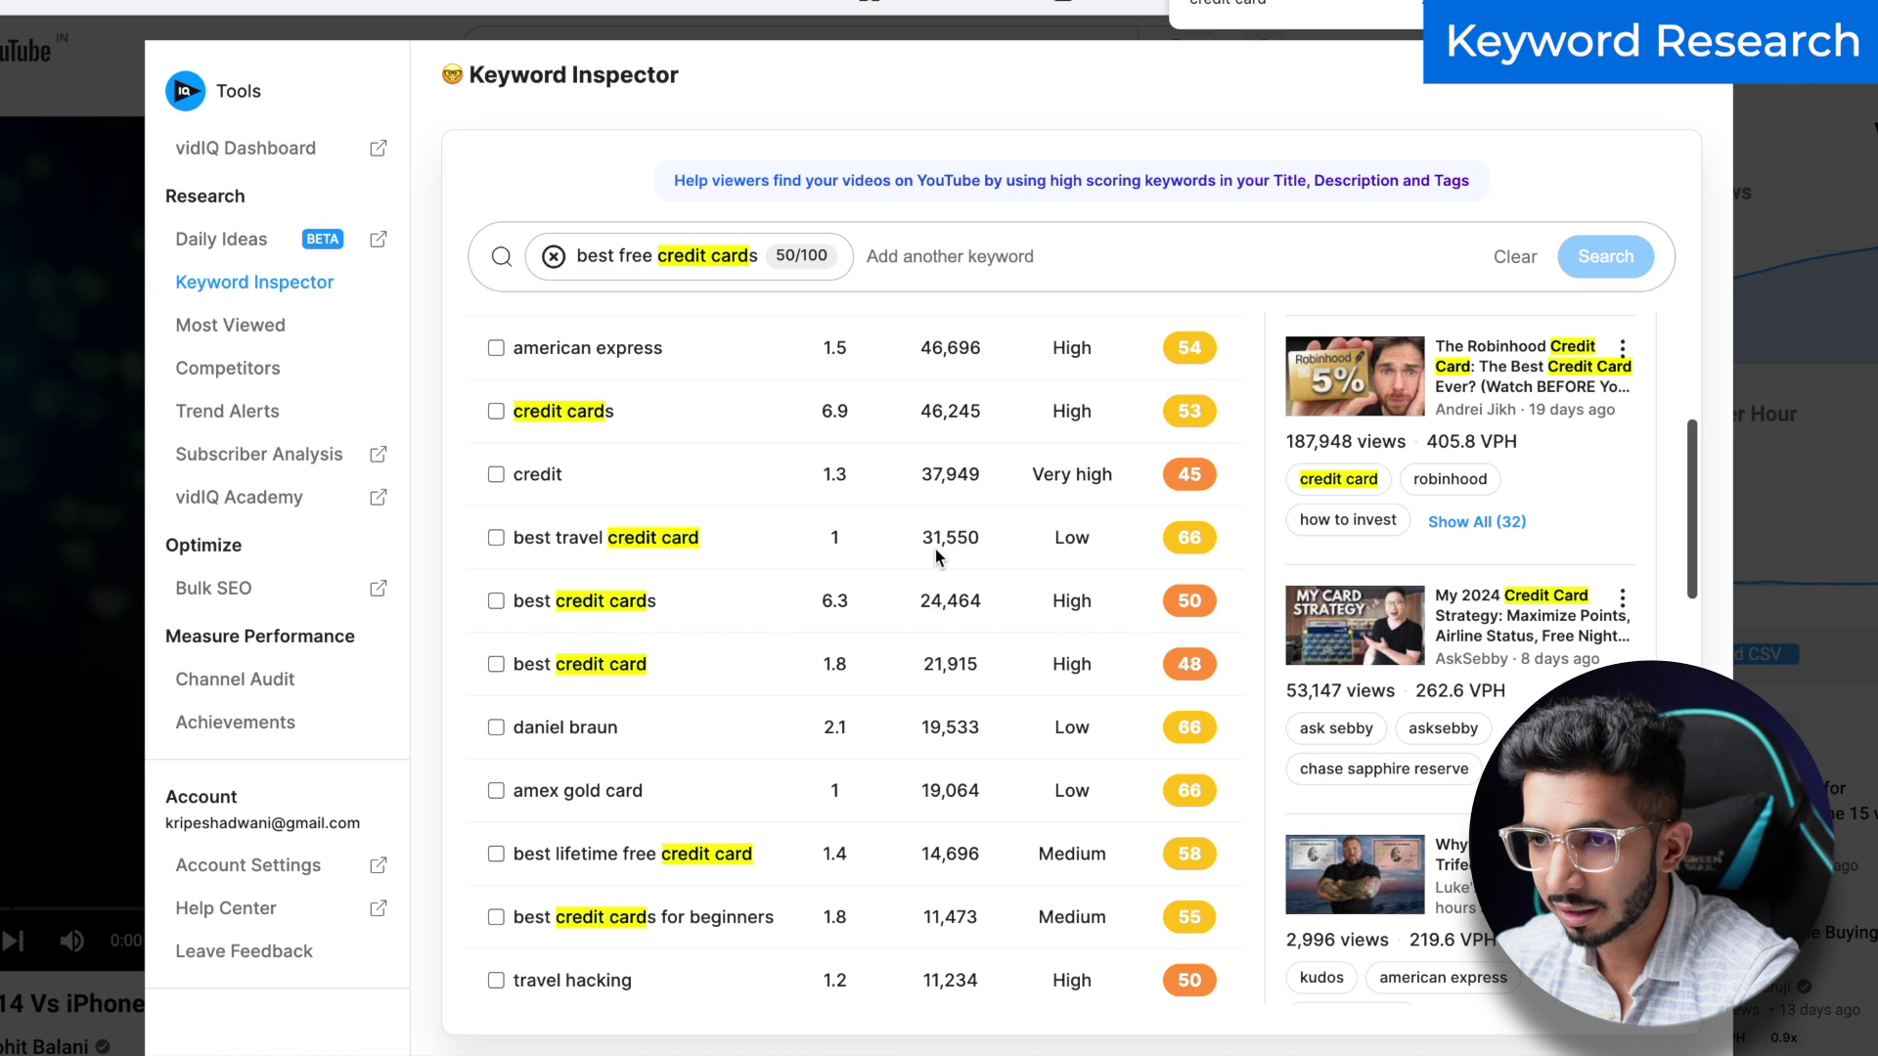
Step: Review the rest of the related keywords for "best free credit cards" together with the top trending videos
scroll(1073, 539, up, 5)
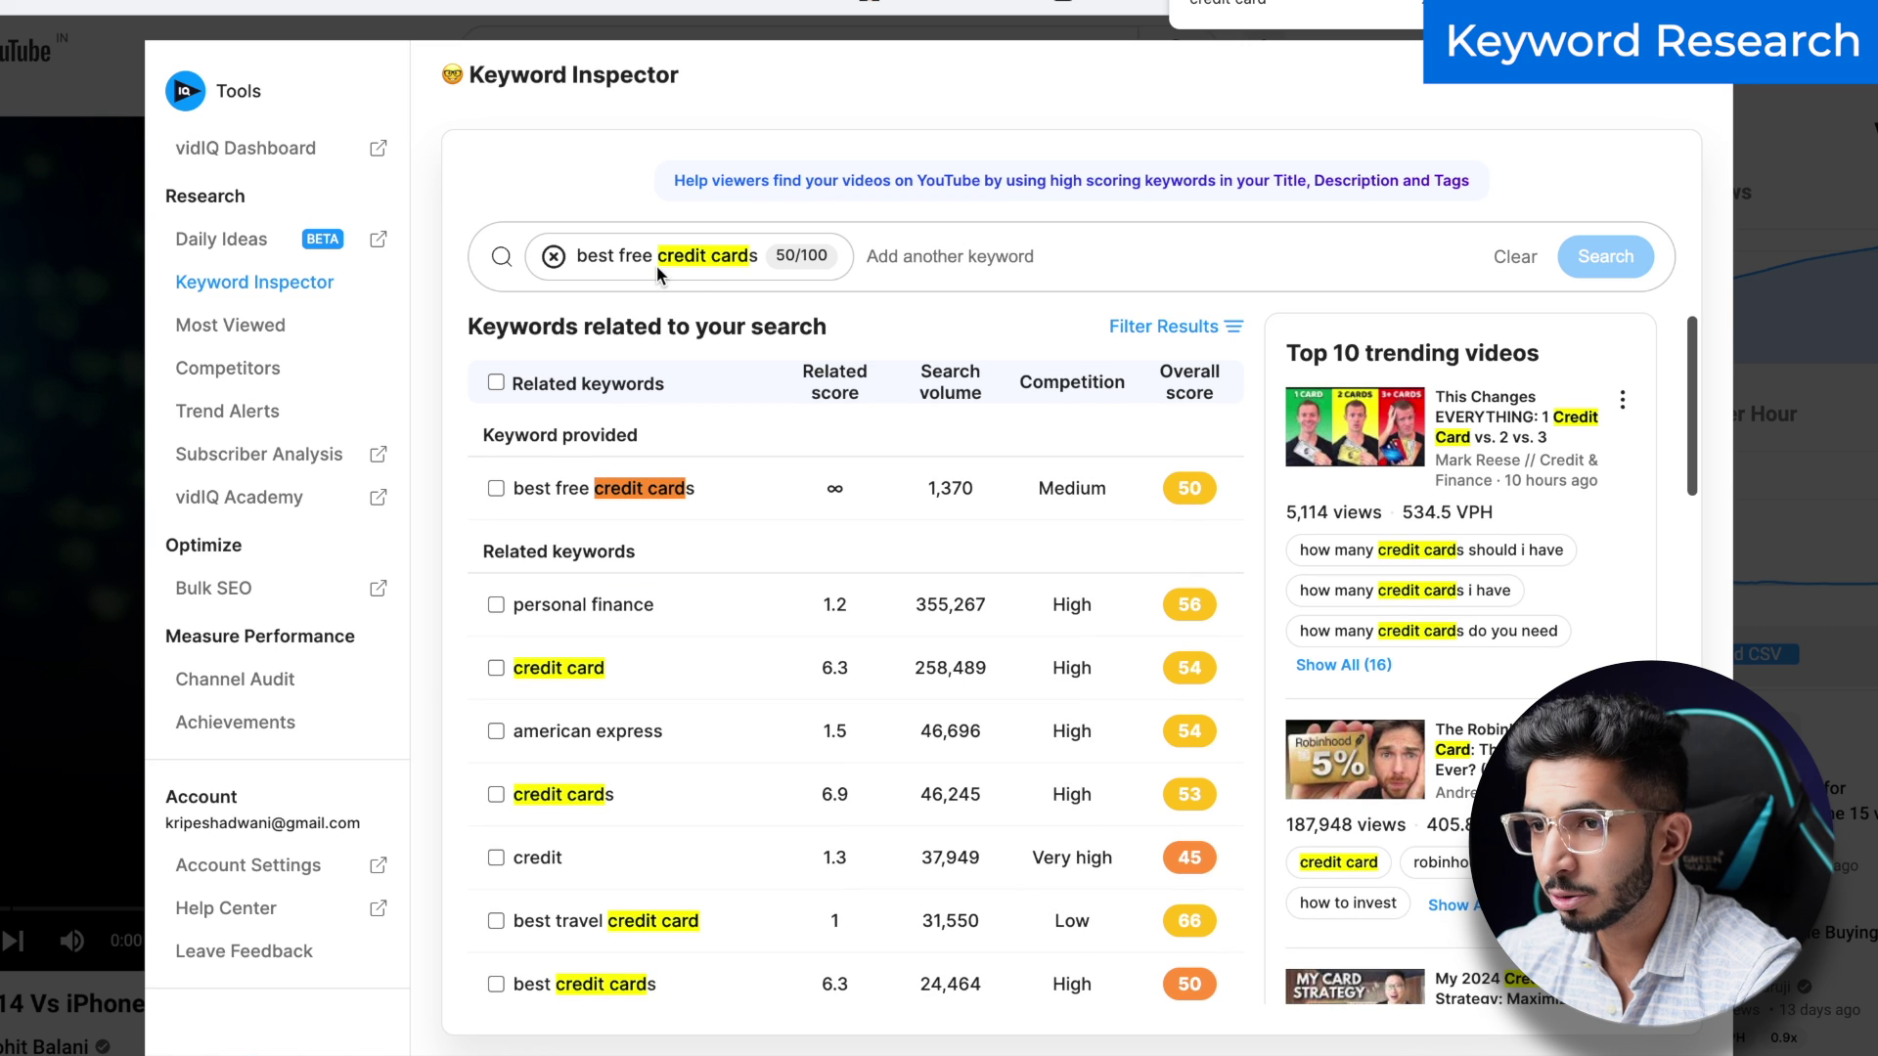
scroll(1494, 404, down, 5)
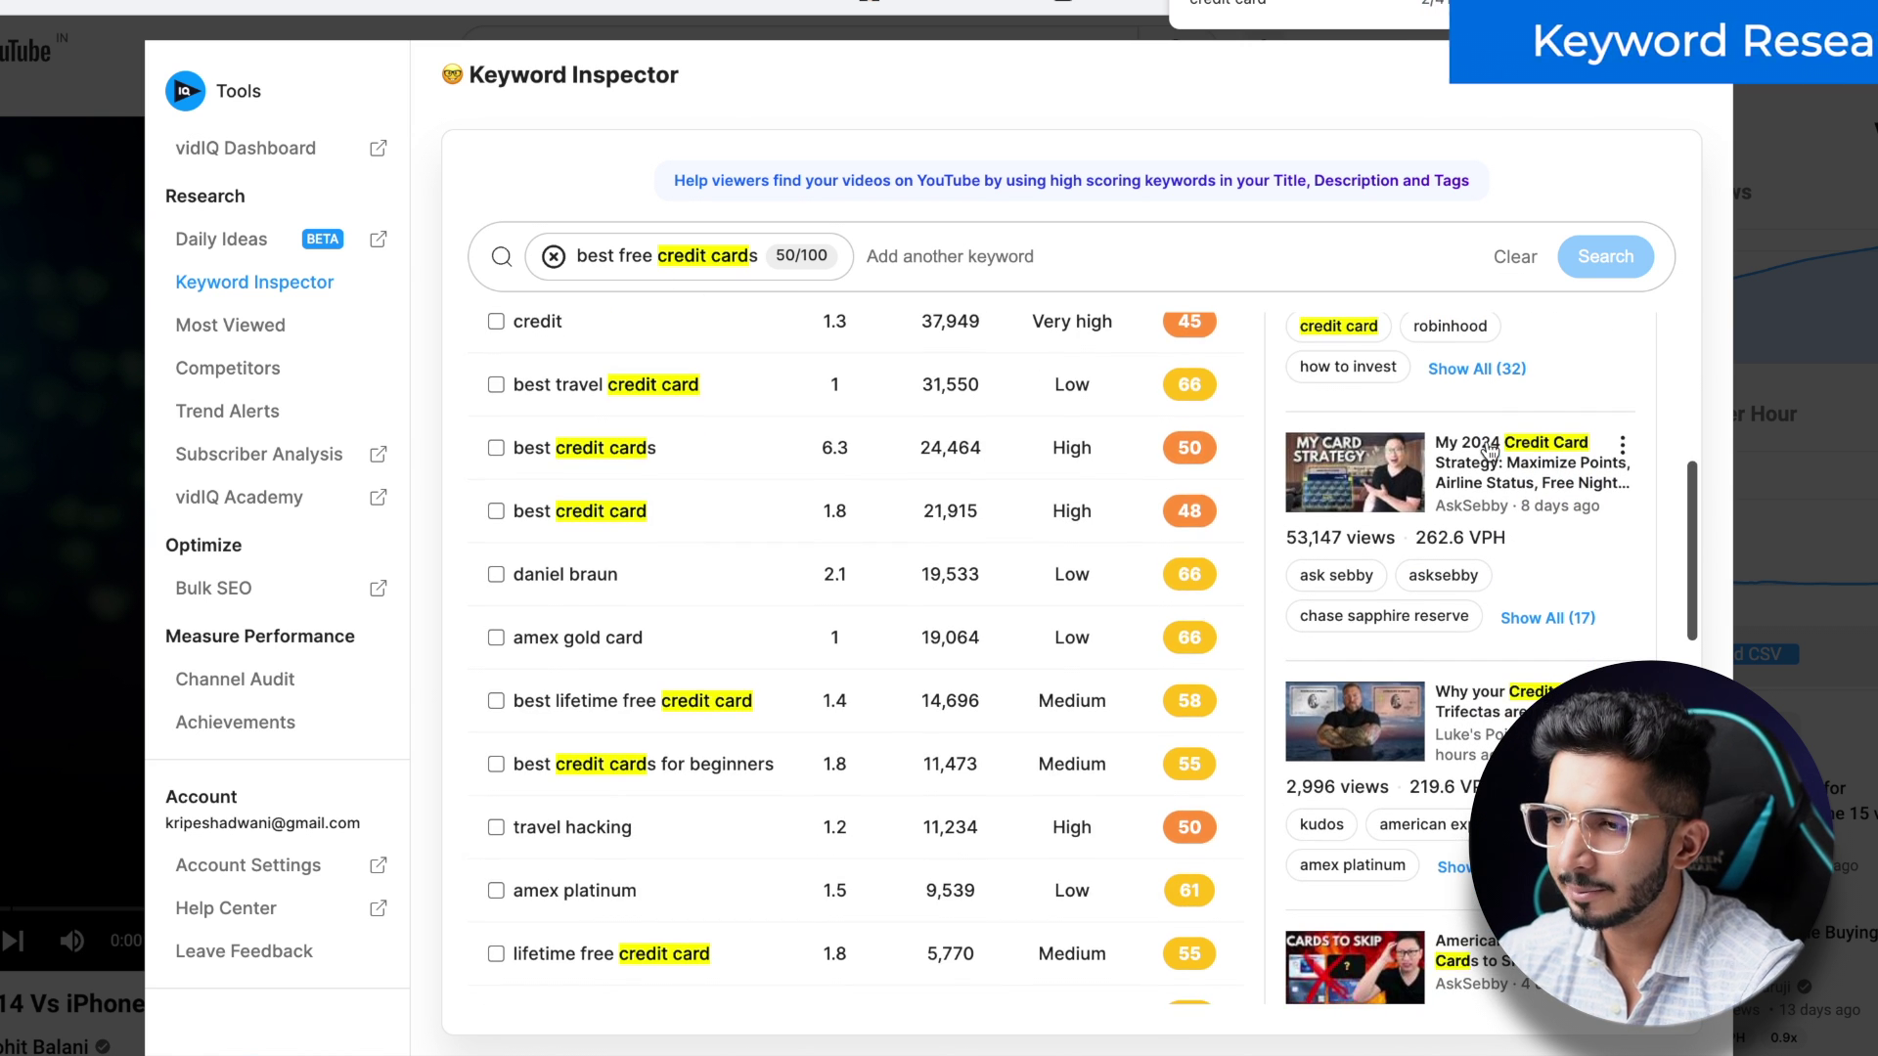
scroll(1489, 451, down, 5)
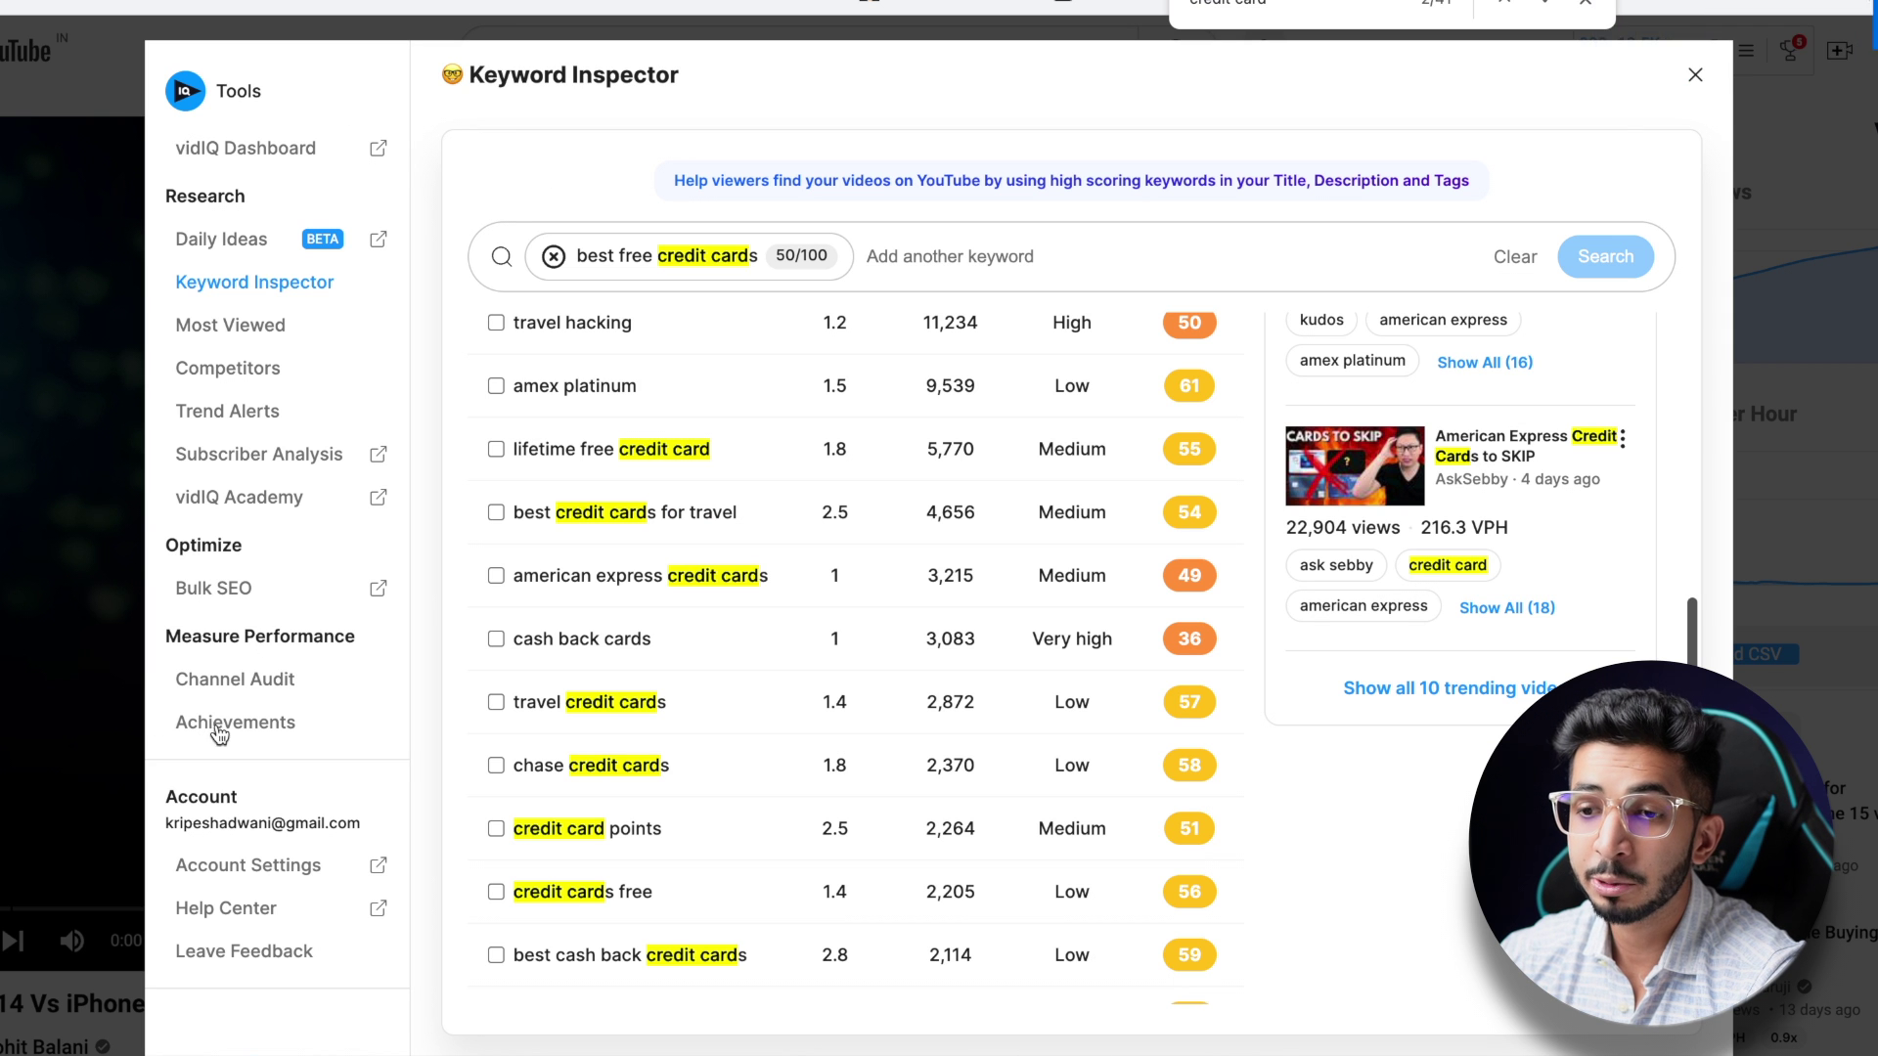
Step: Open the Channel Audit and review the content to double down on, including top search terms, endscreen click rates and card click rates
click(231, 681)
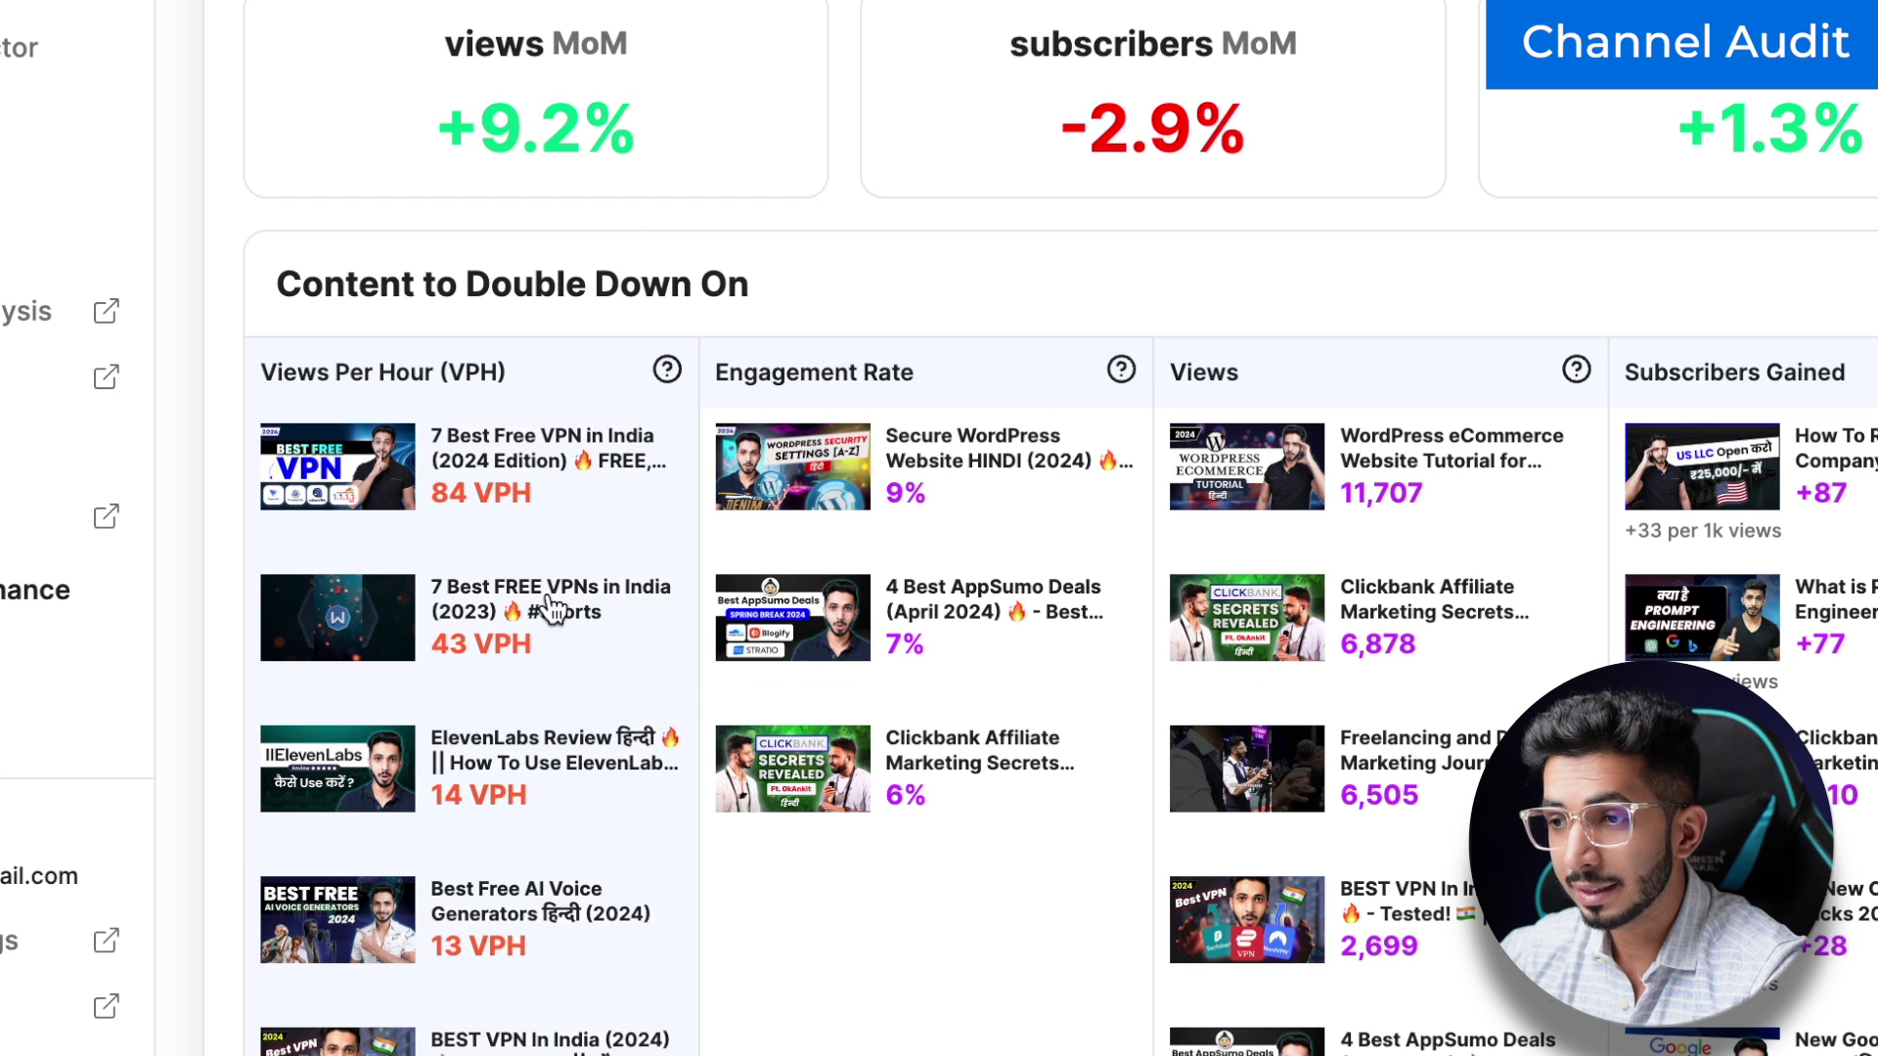
scroll(470, 612, down, 1)
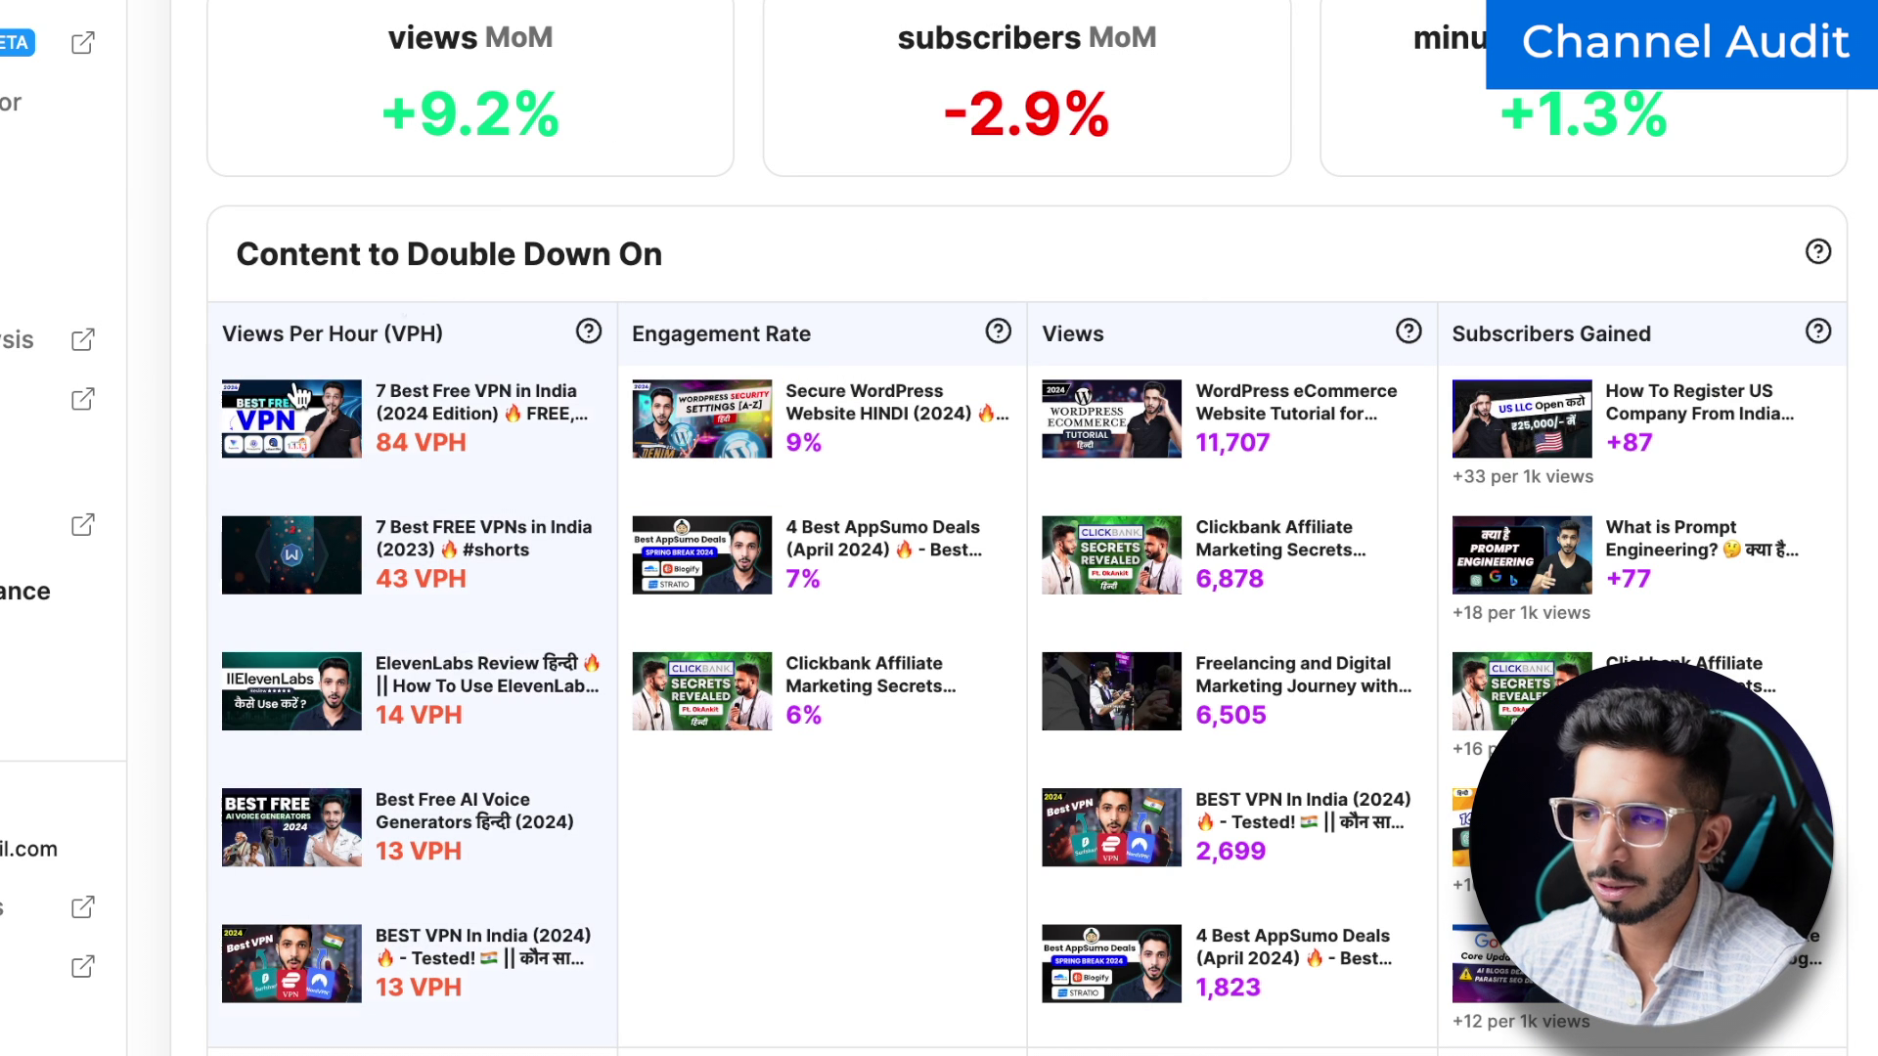
scroll(1047, 333, down, 5)
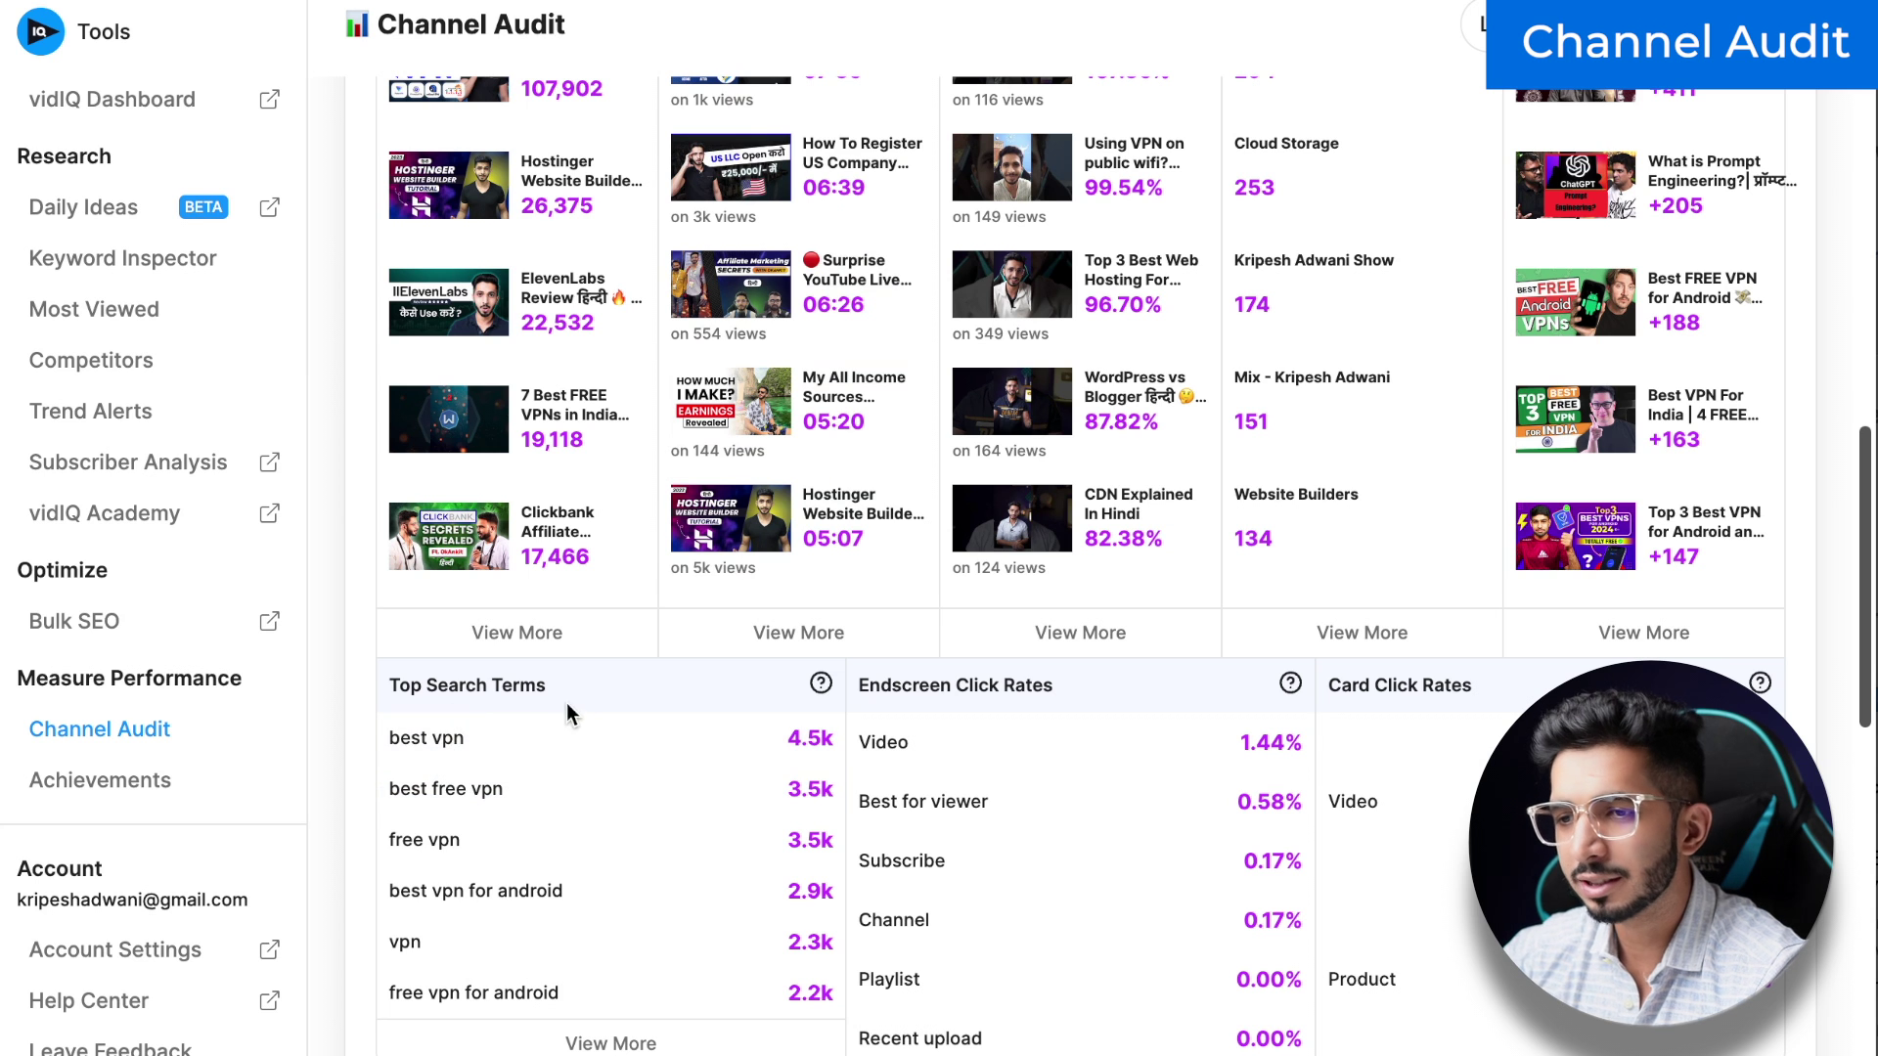
scroll(575, 704, down, 2)
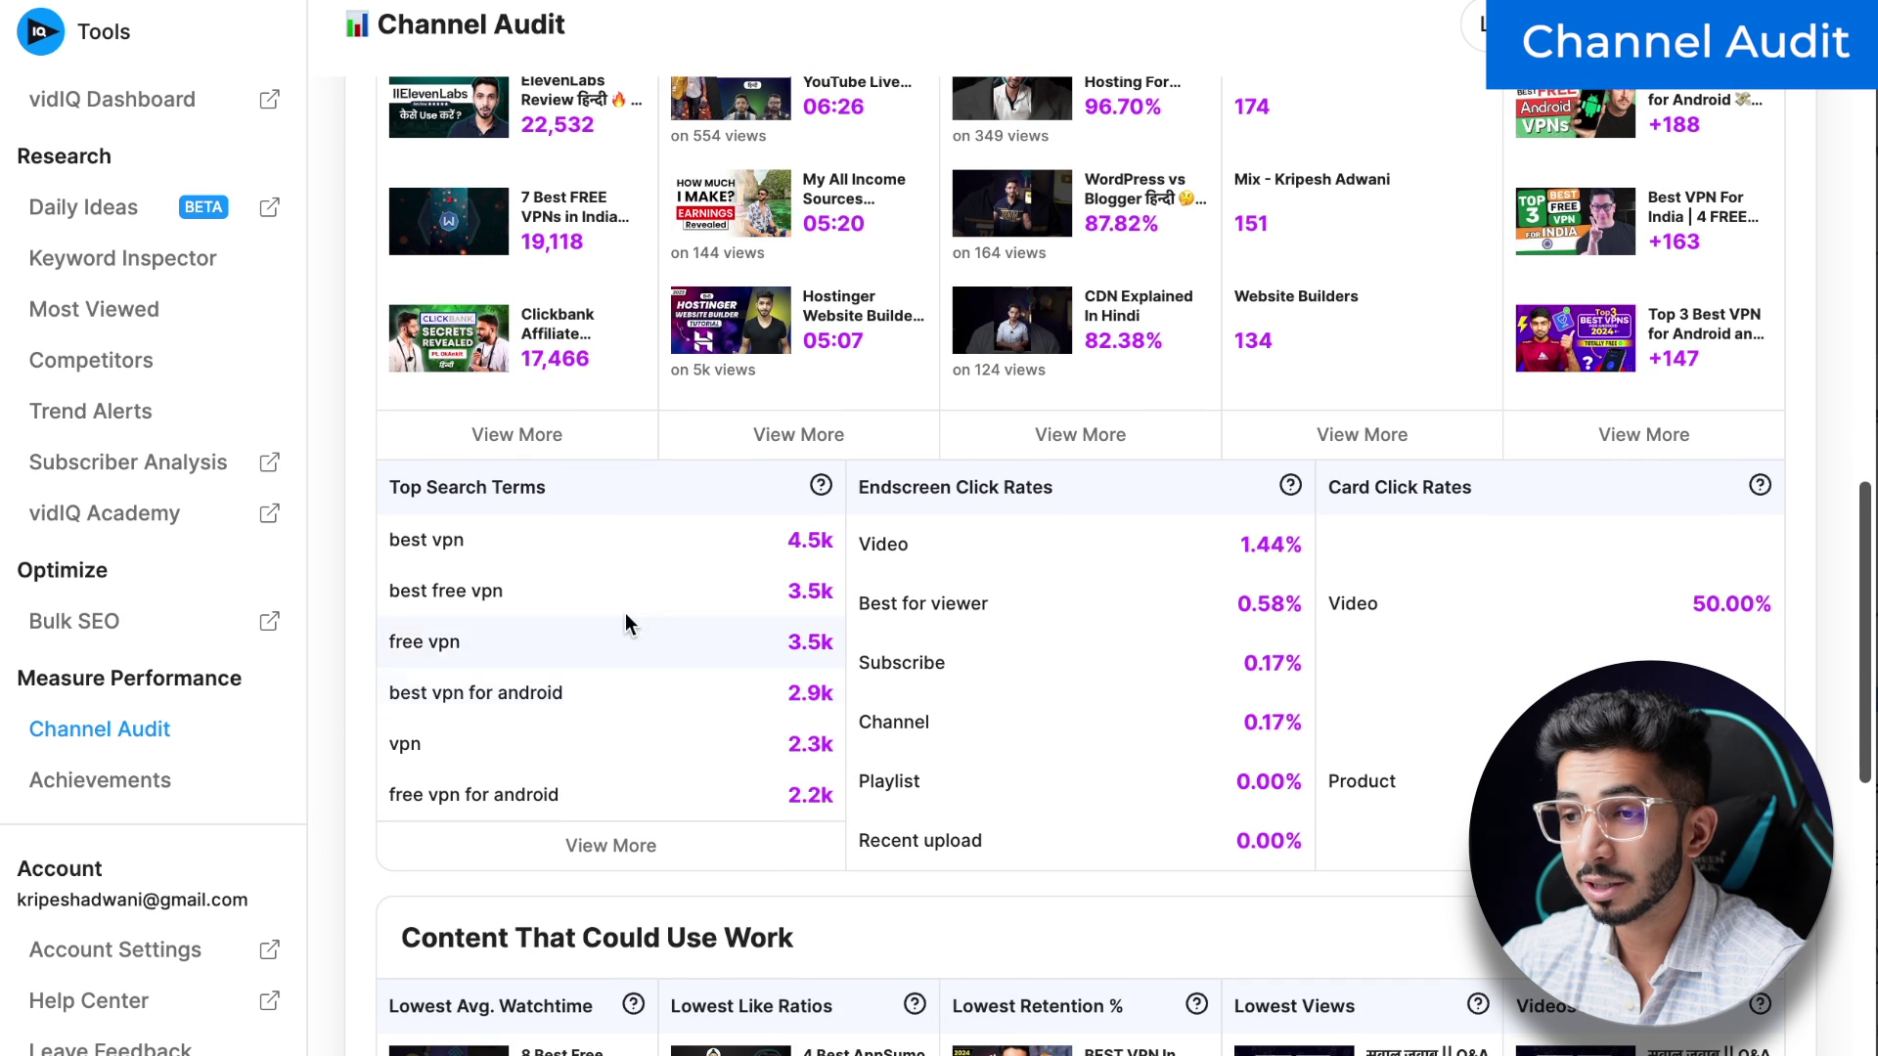
scroll(673, 602, up, 1)
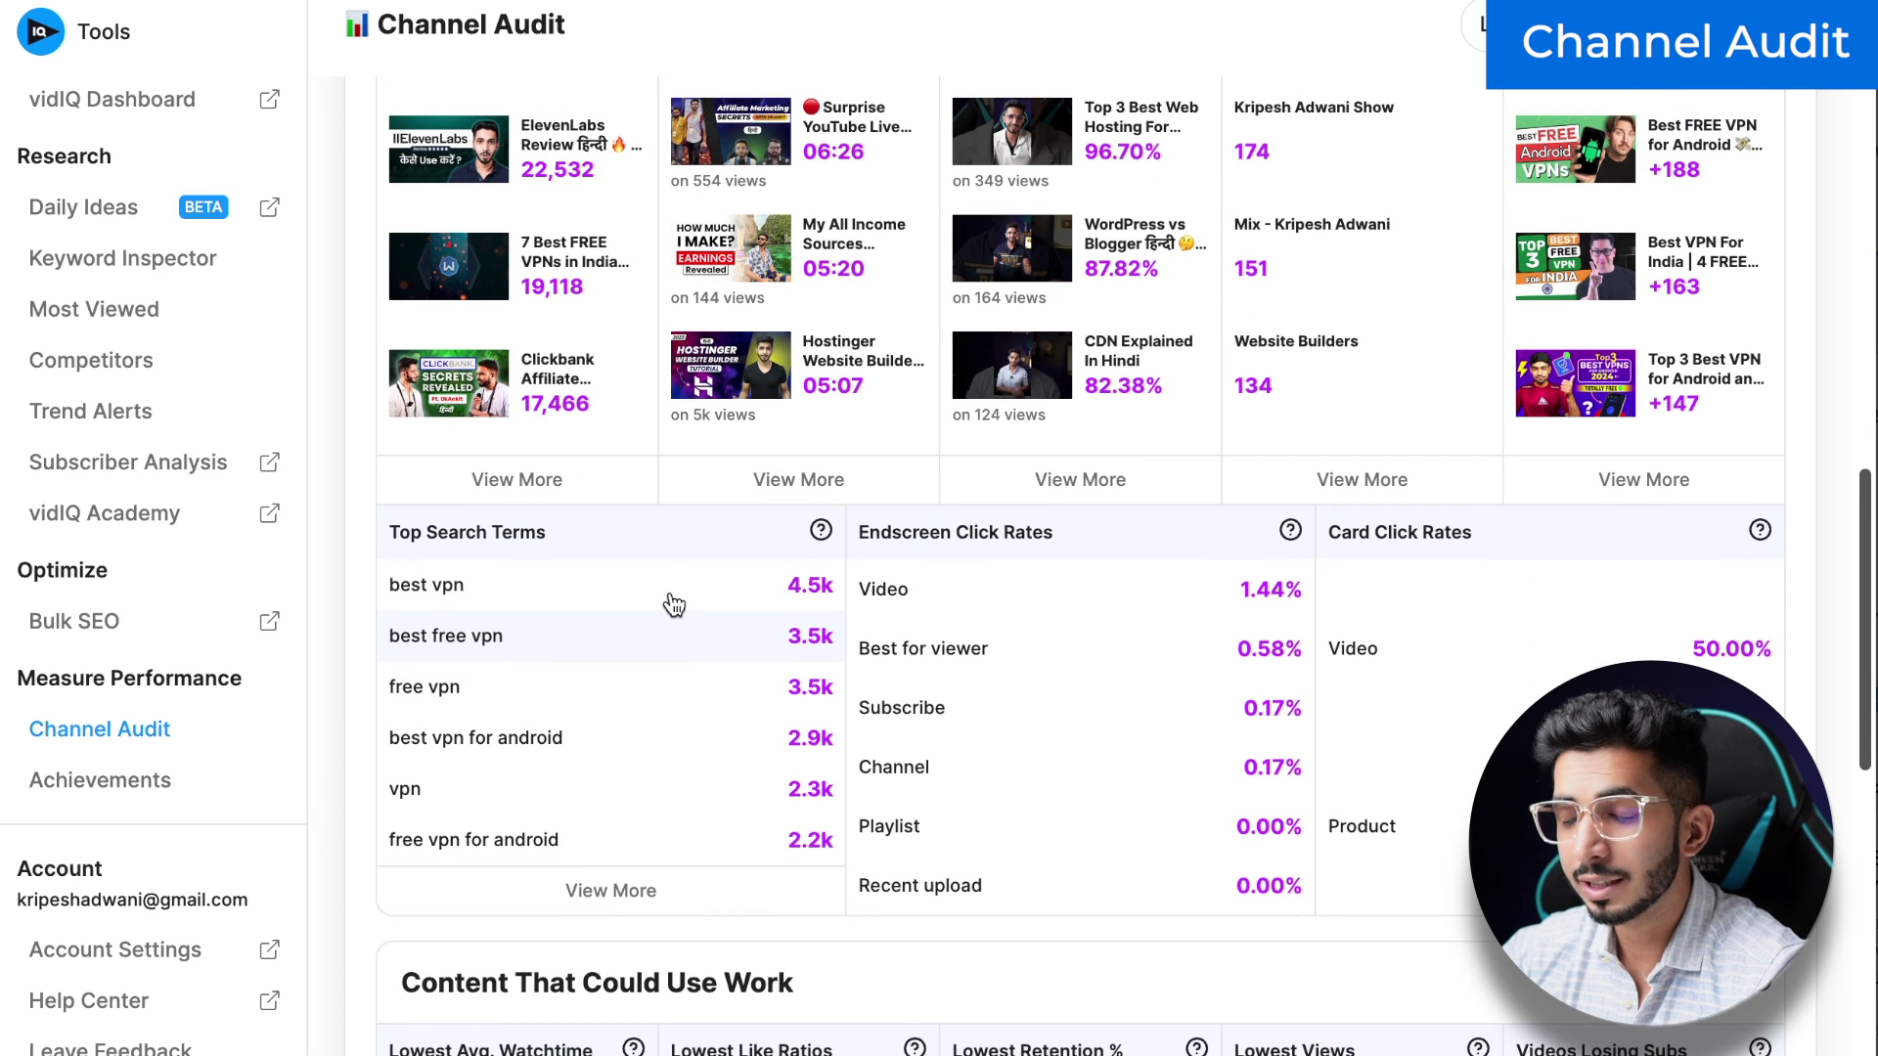
scroll(674, 604, up, 1)
scroll(674, 603, down, 4)
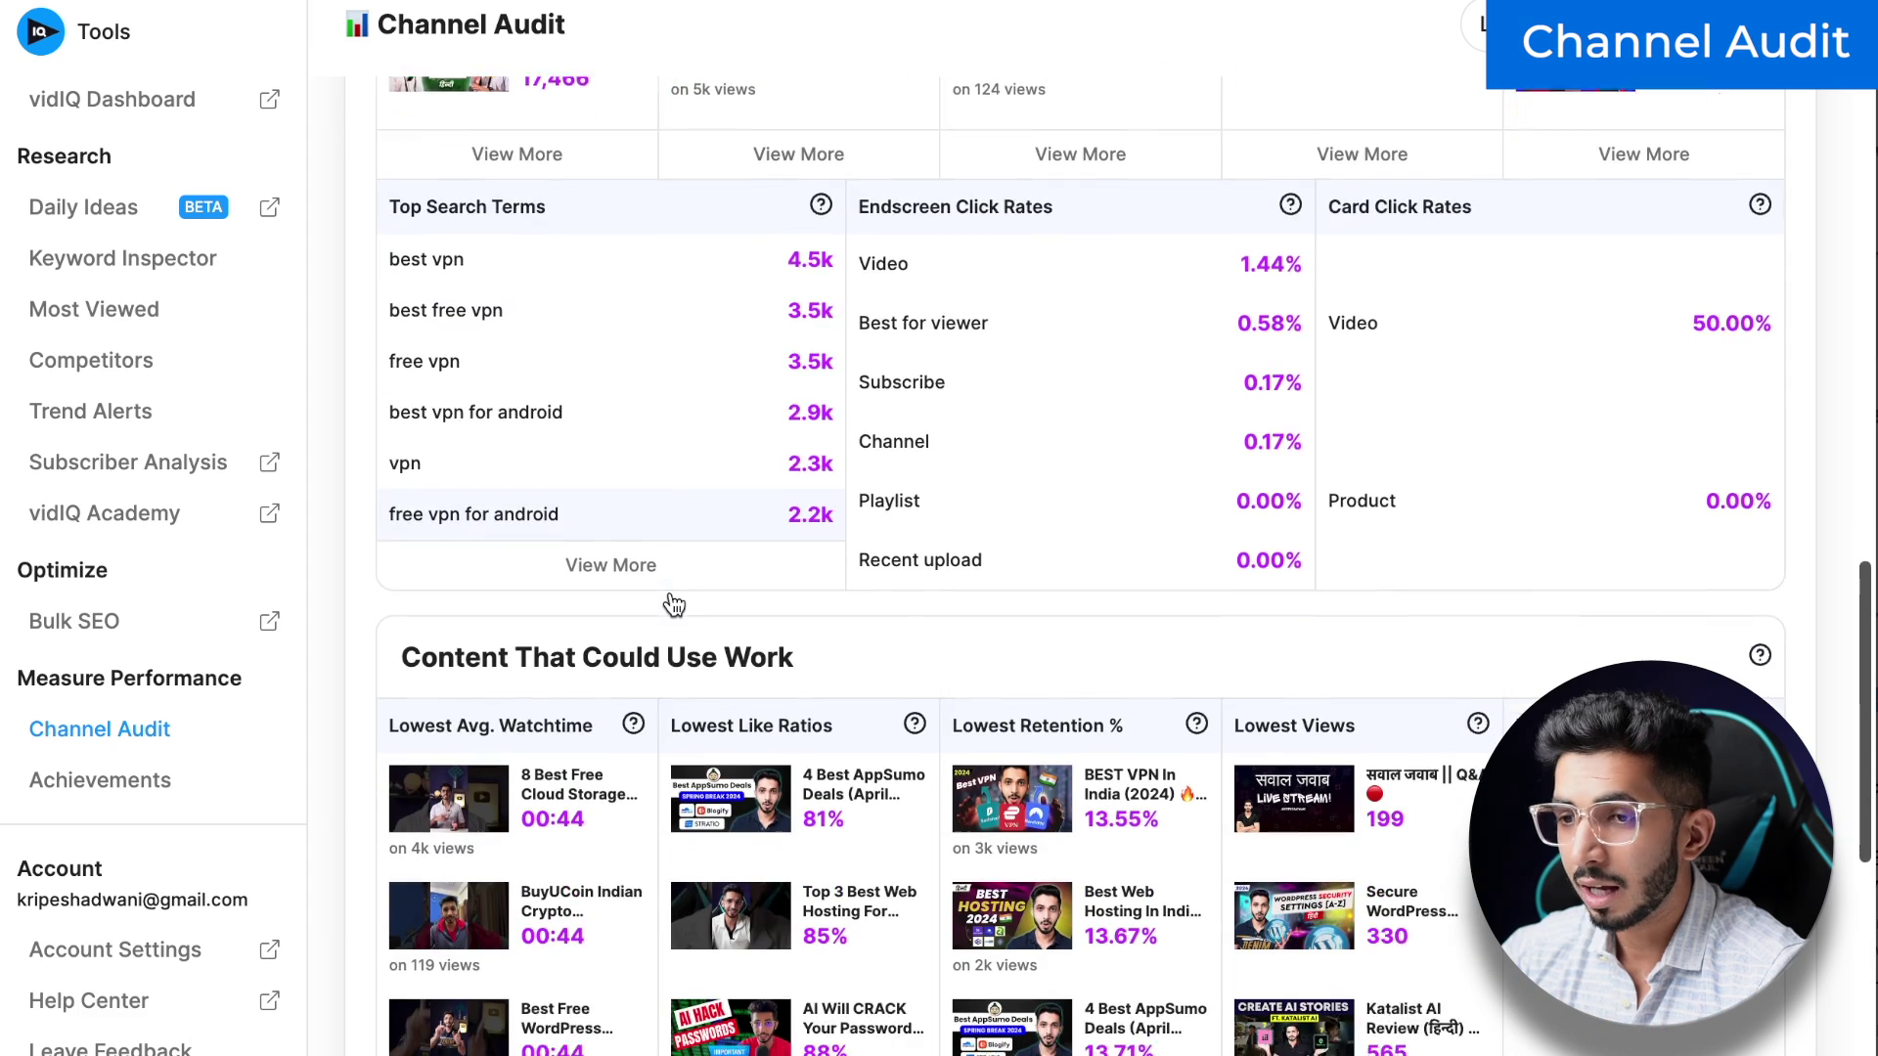
Step: Examine the audit's content that could use work, the average metrics over the last 30 days and the items to improve upon
scroll(674, 604, down, 2)
scroll(767, 474, down, 2)
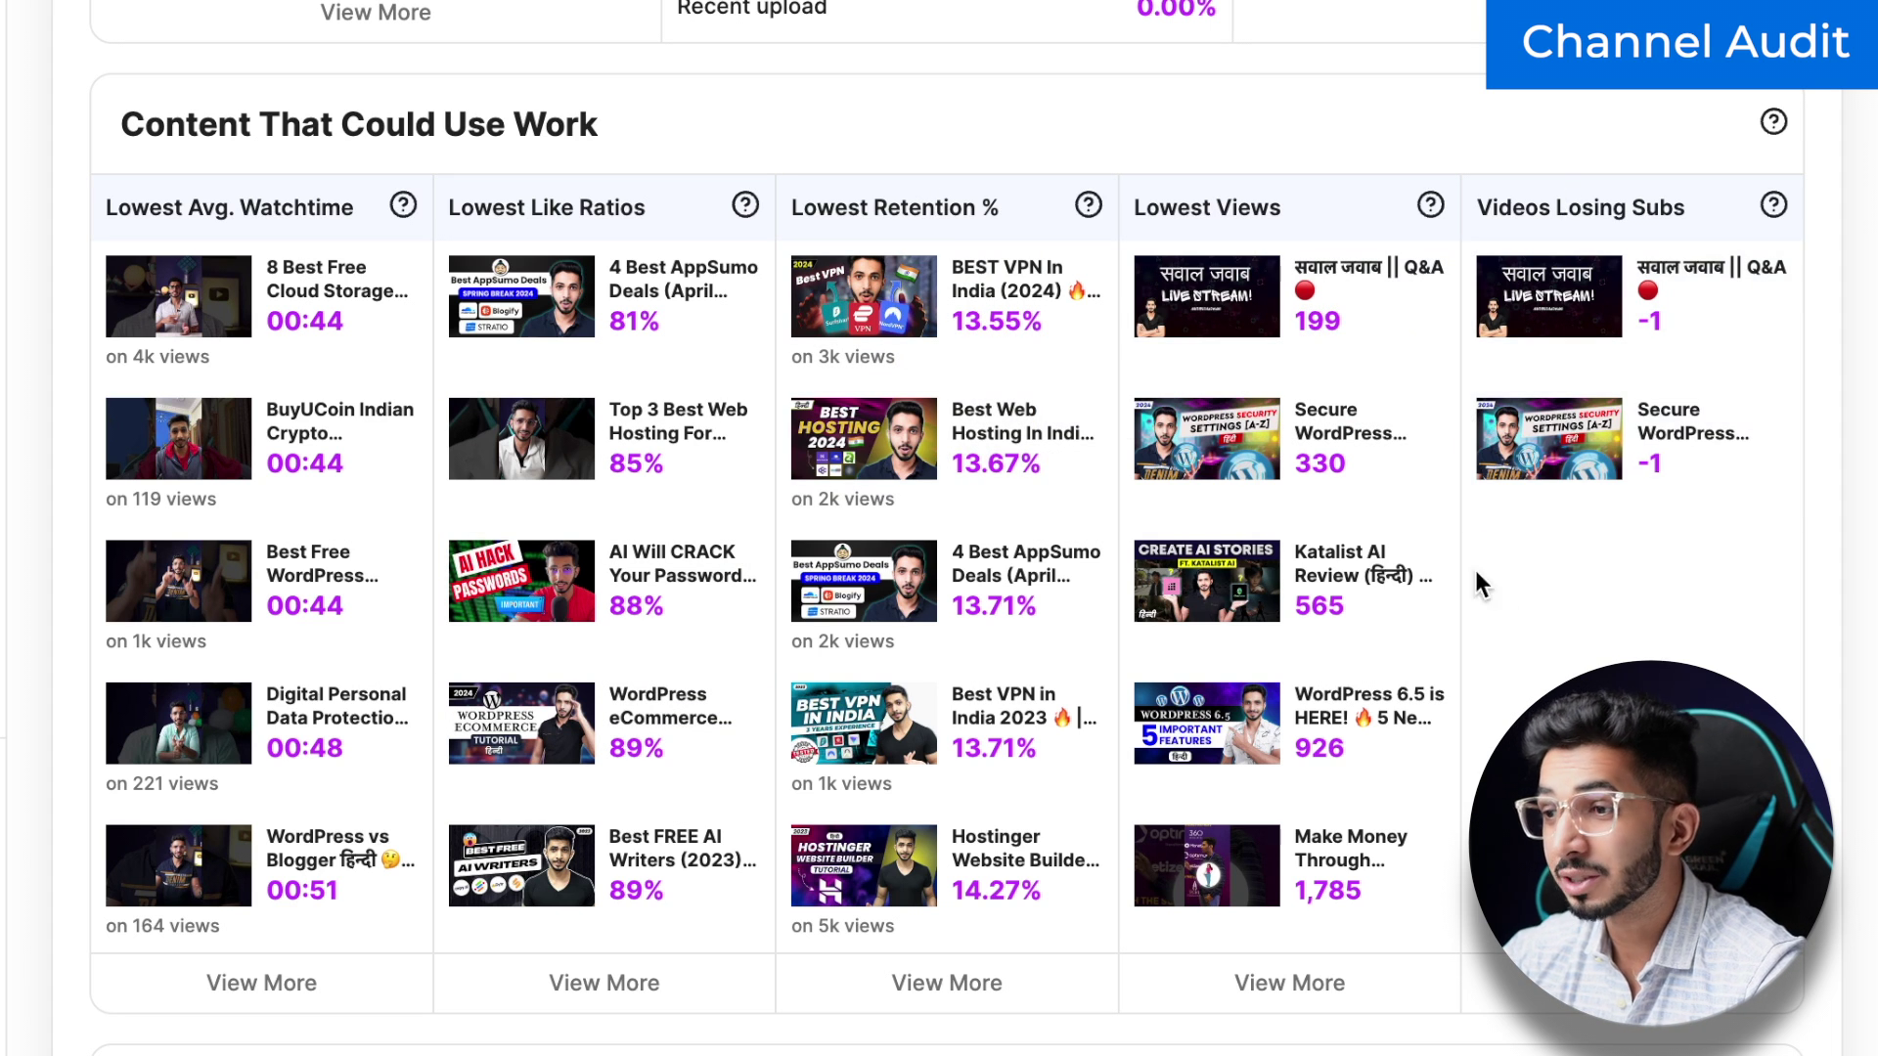
scroll(1595, 572, down, 9)
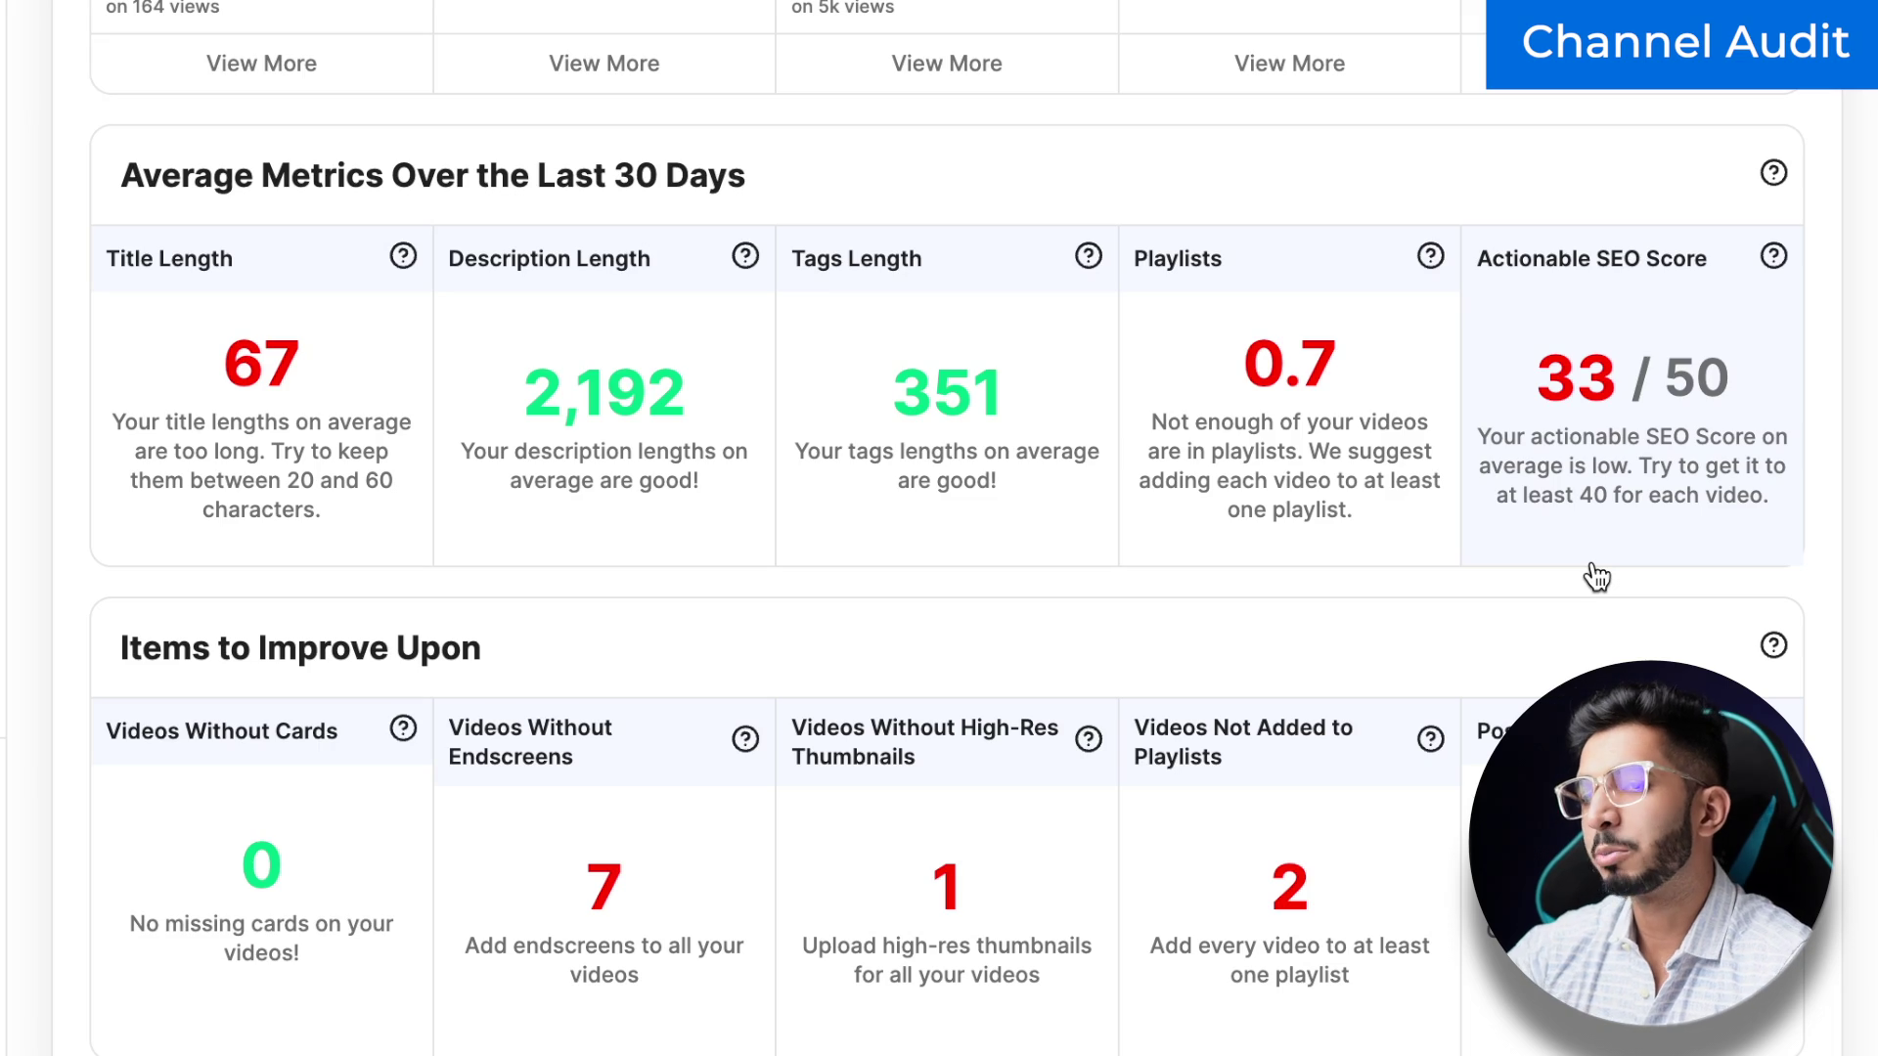
Step: Leave the Channel Audit and open the Most Viewed videos research tool
scroll(1597, 577, up, 15)
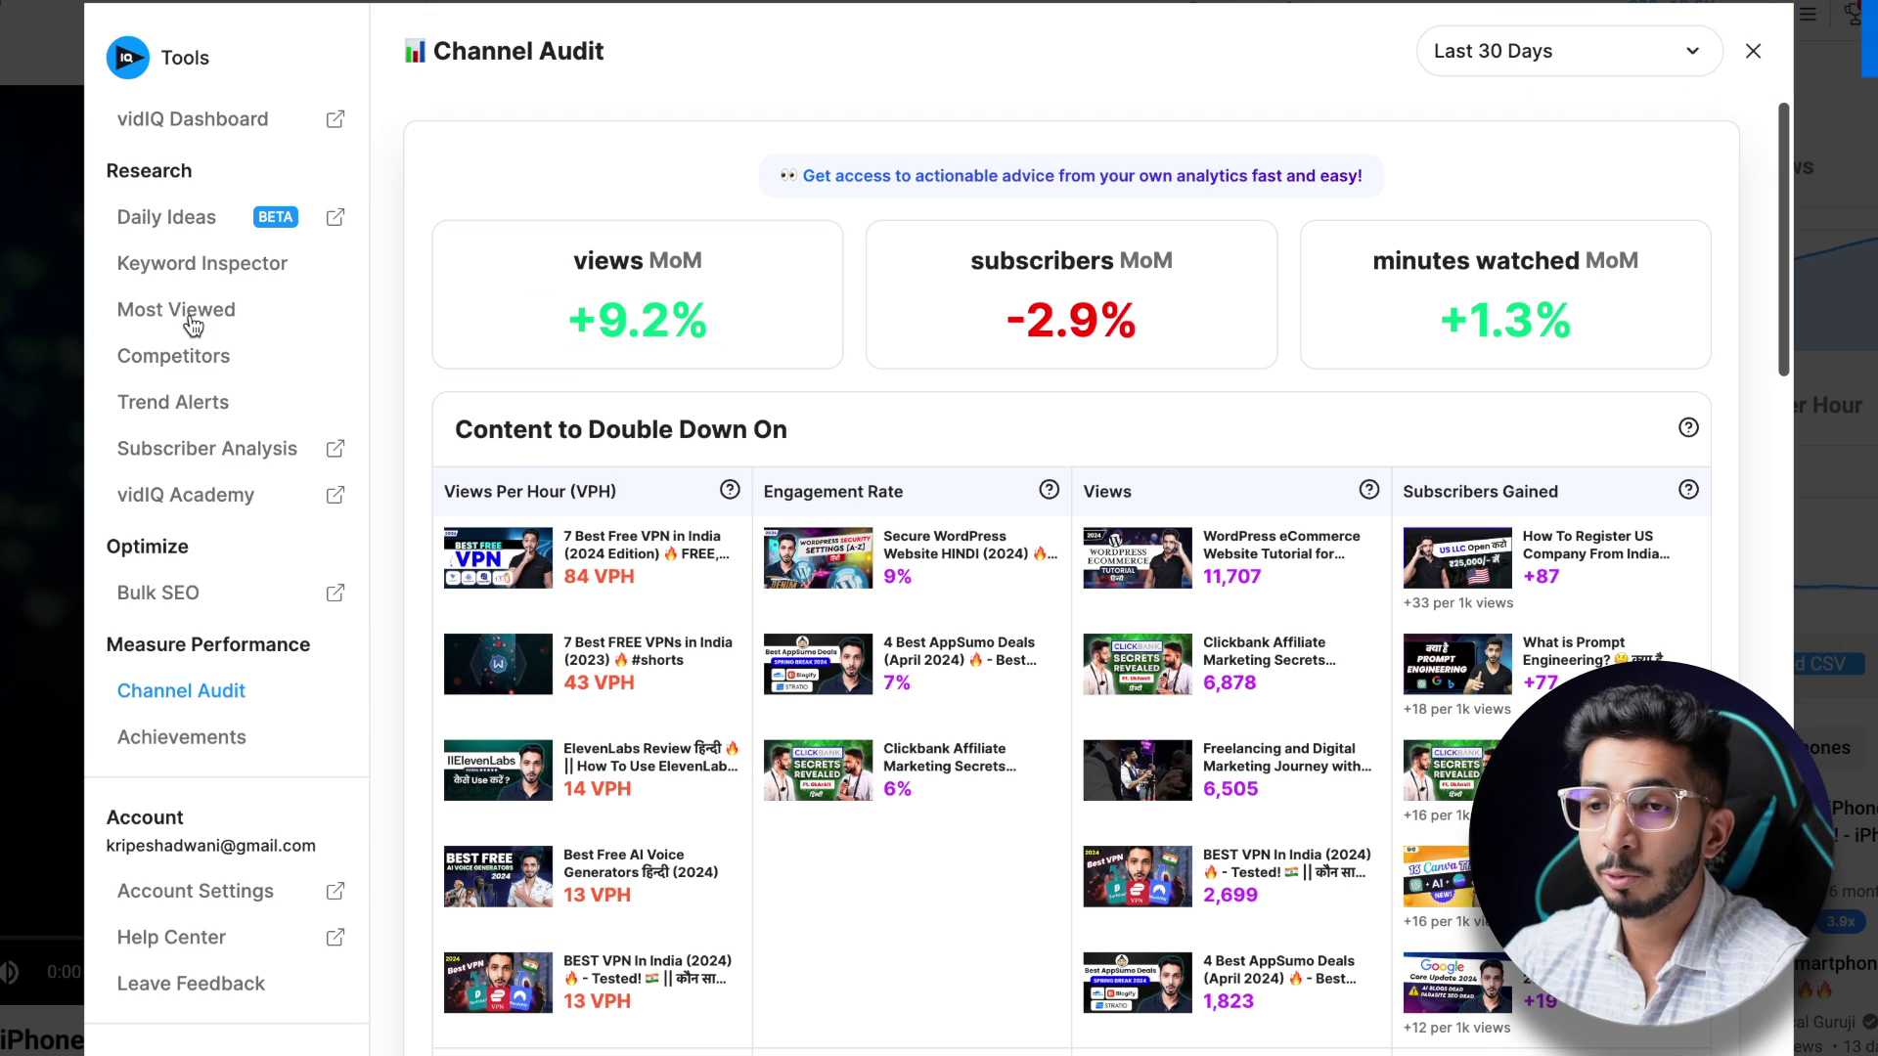
click(189, 315)
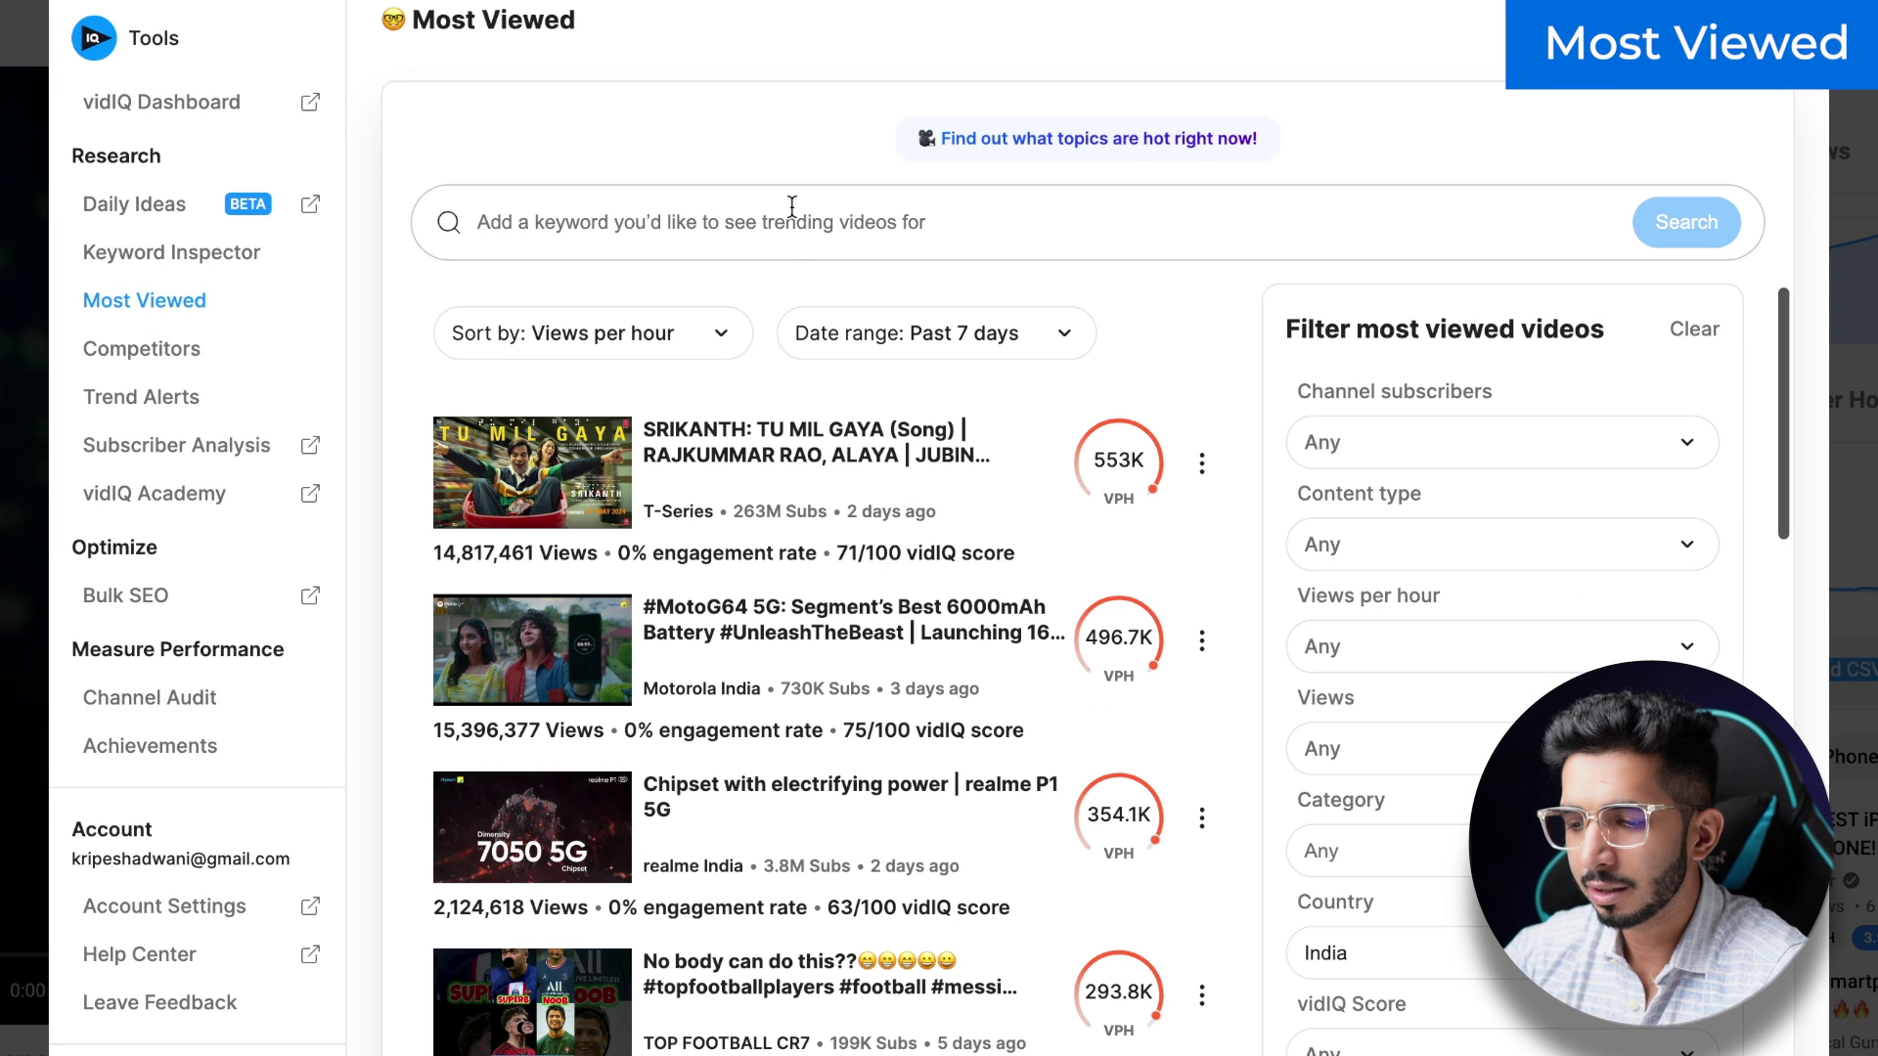
Step: Search the most viewed videos for "Credit Card" and check the available sorting and date range options
text(Credit Card)
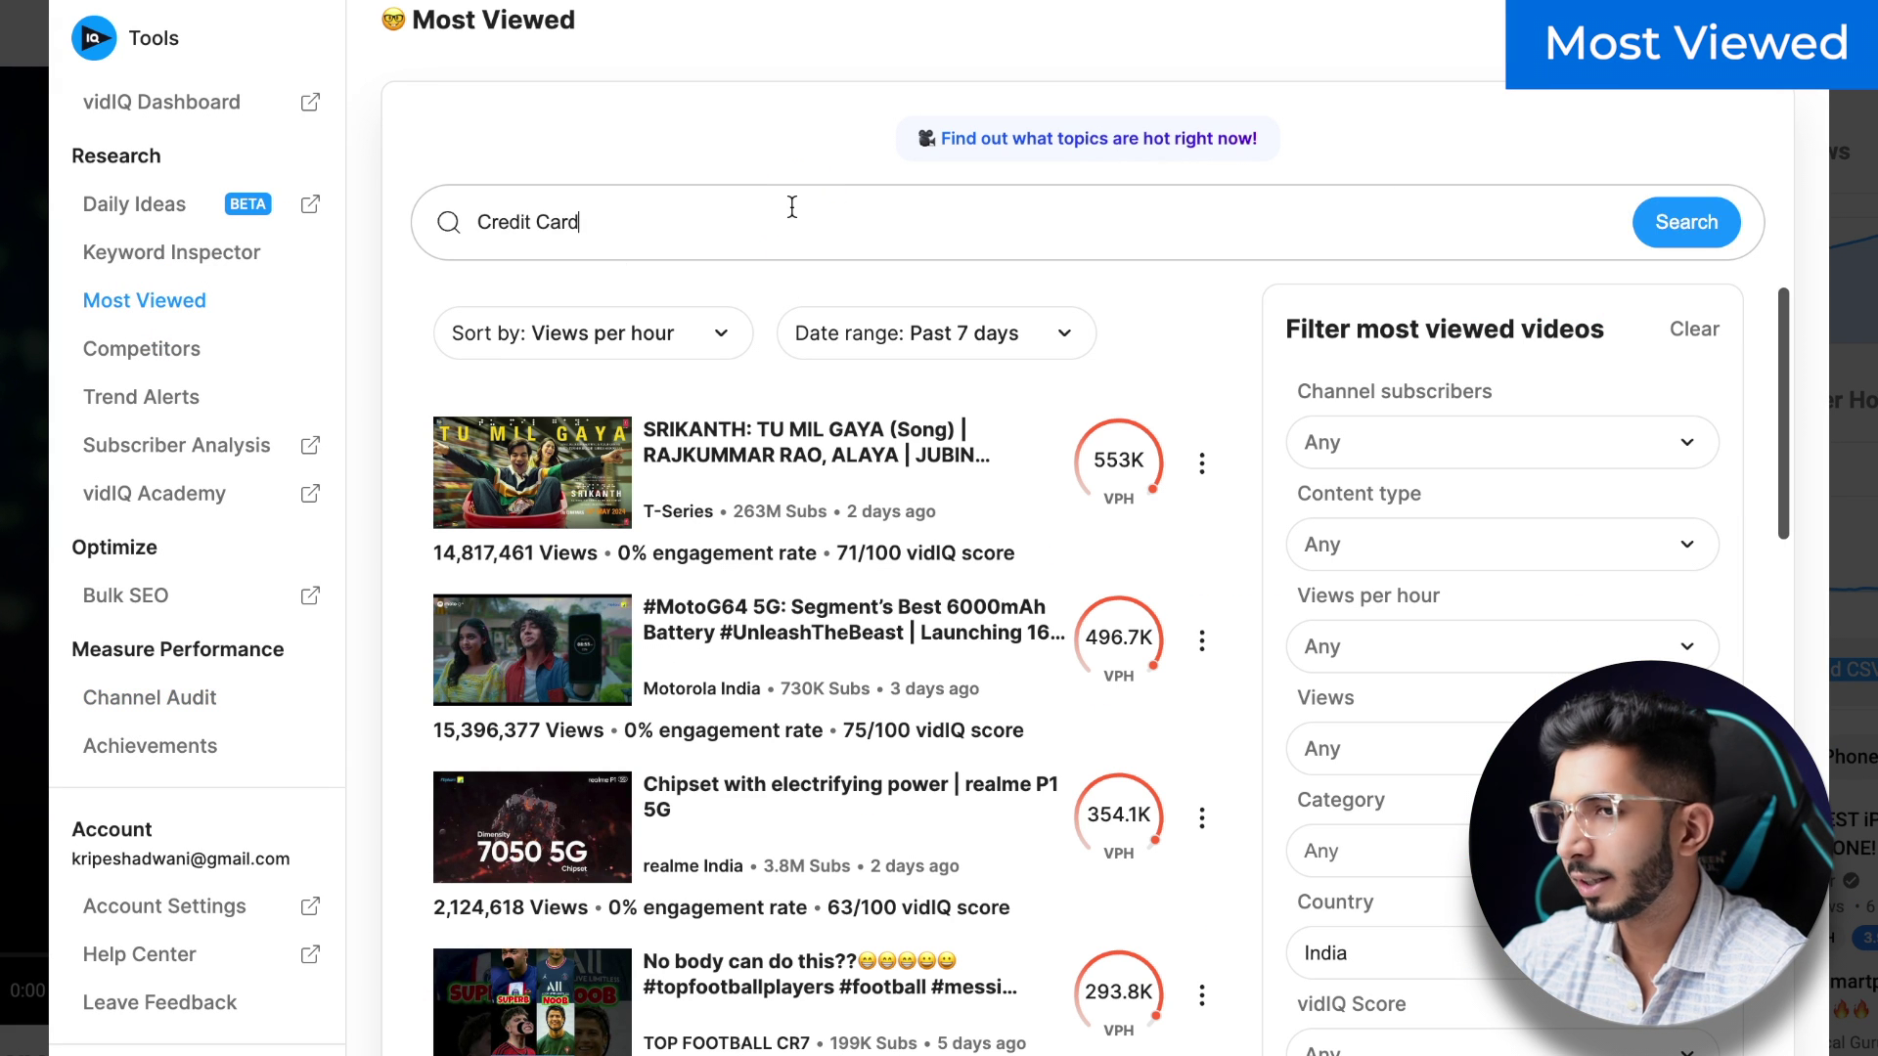
click(1669, 225)
click(607, 332)
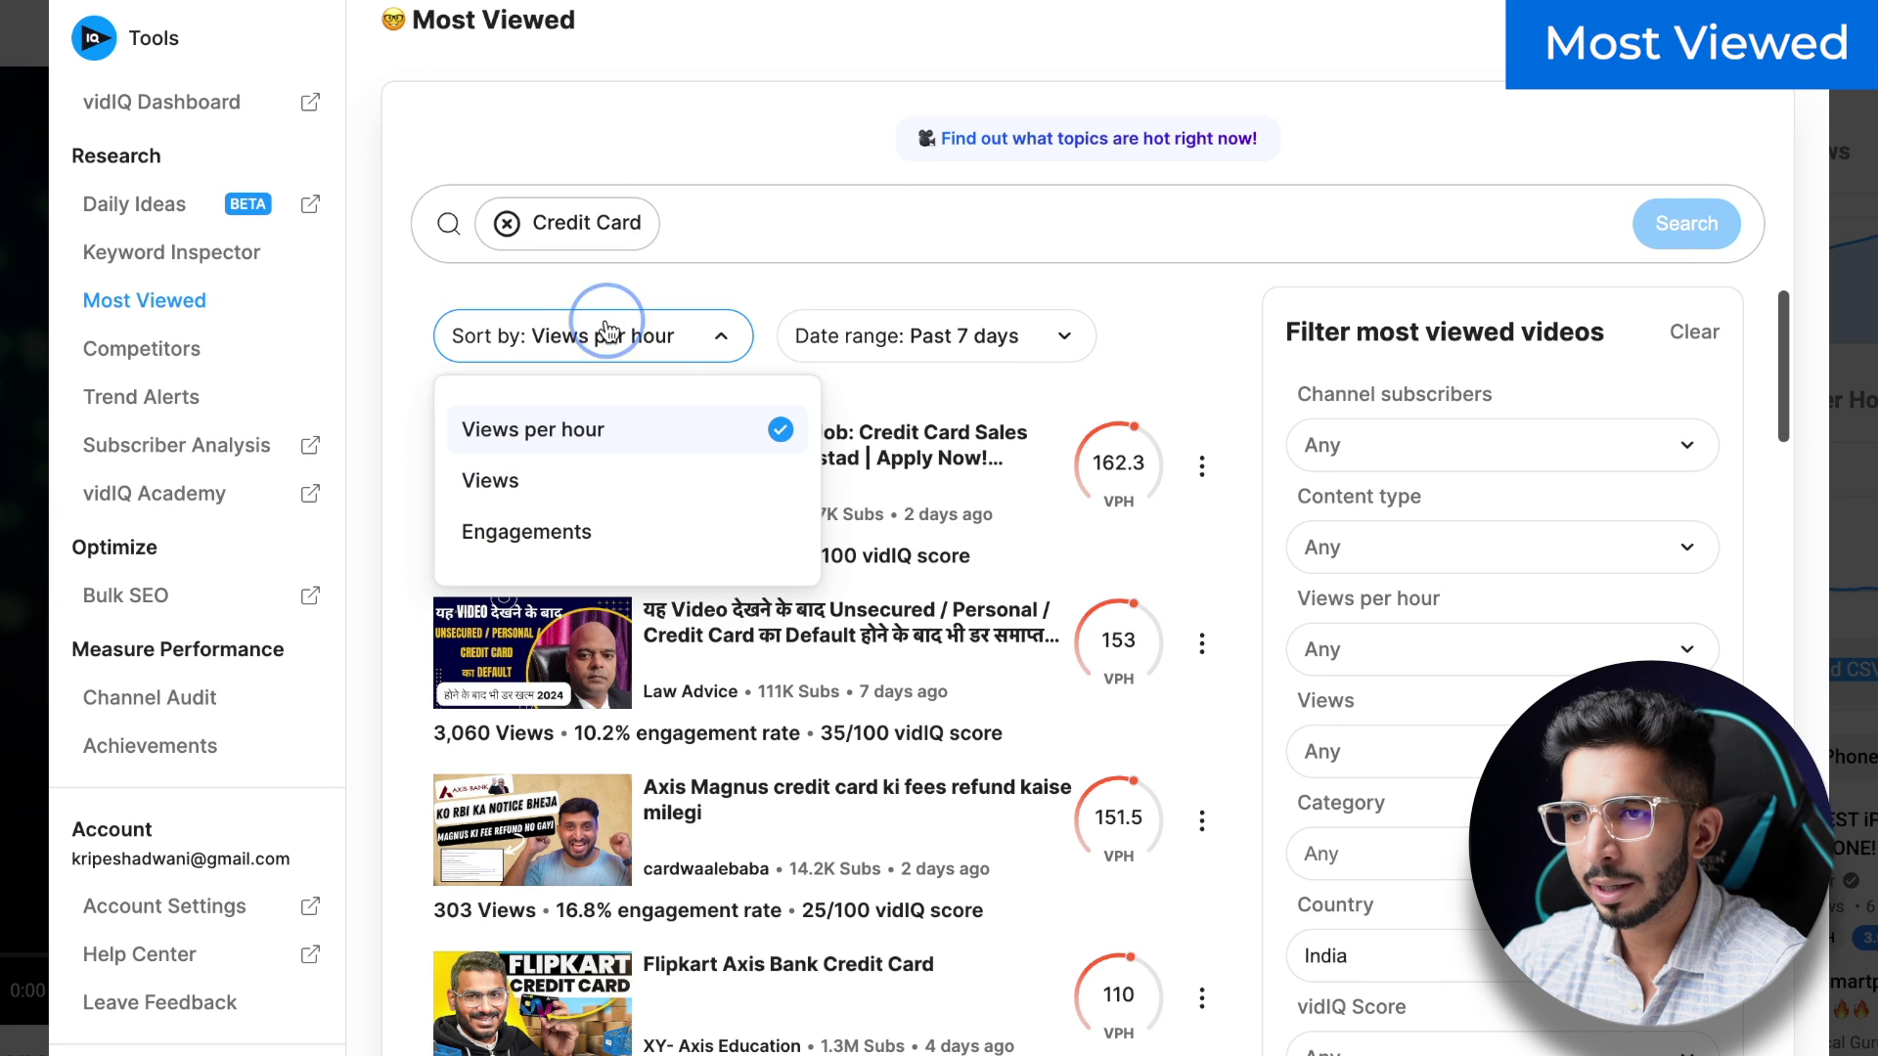
click(856, 293)
click(959, 355)
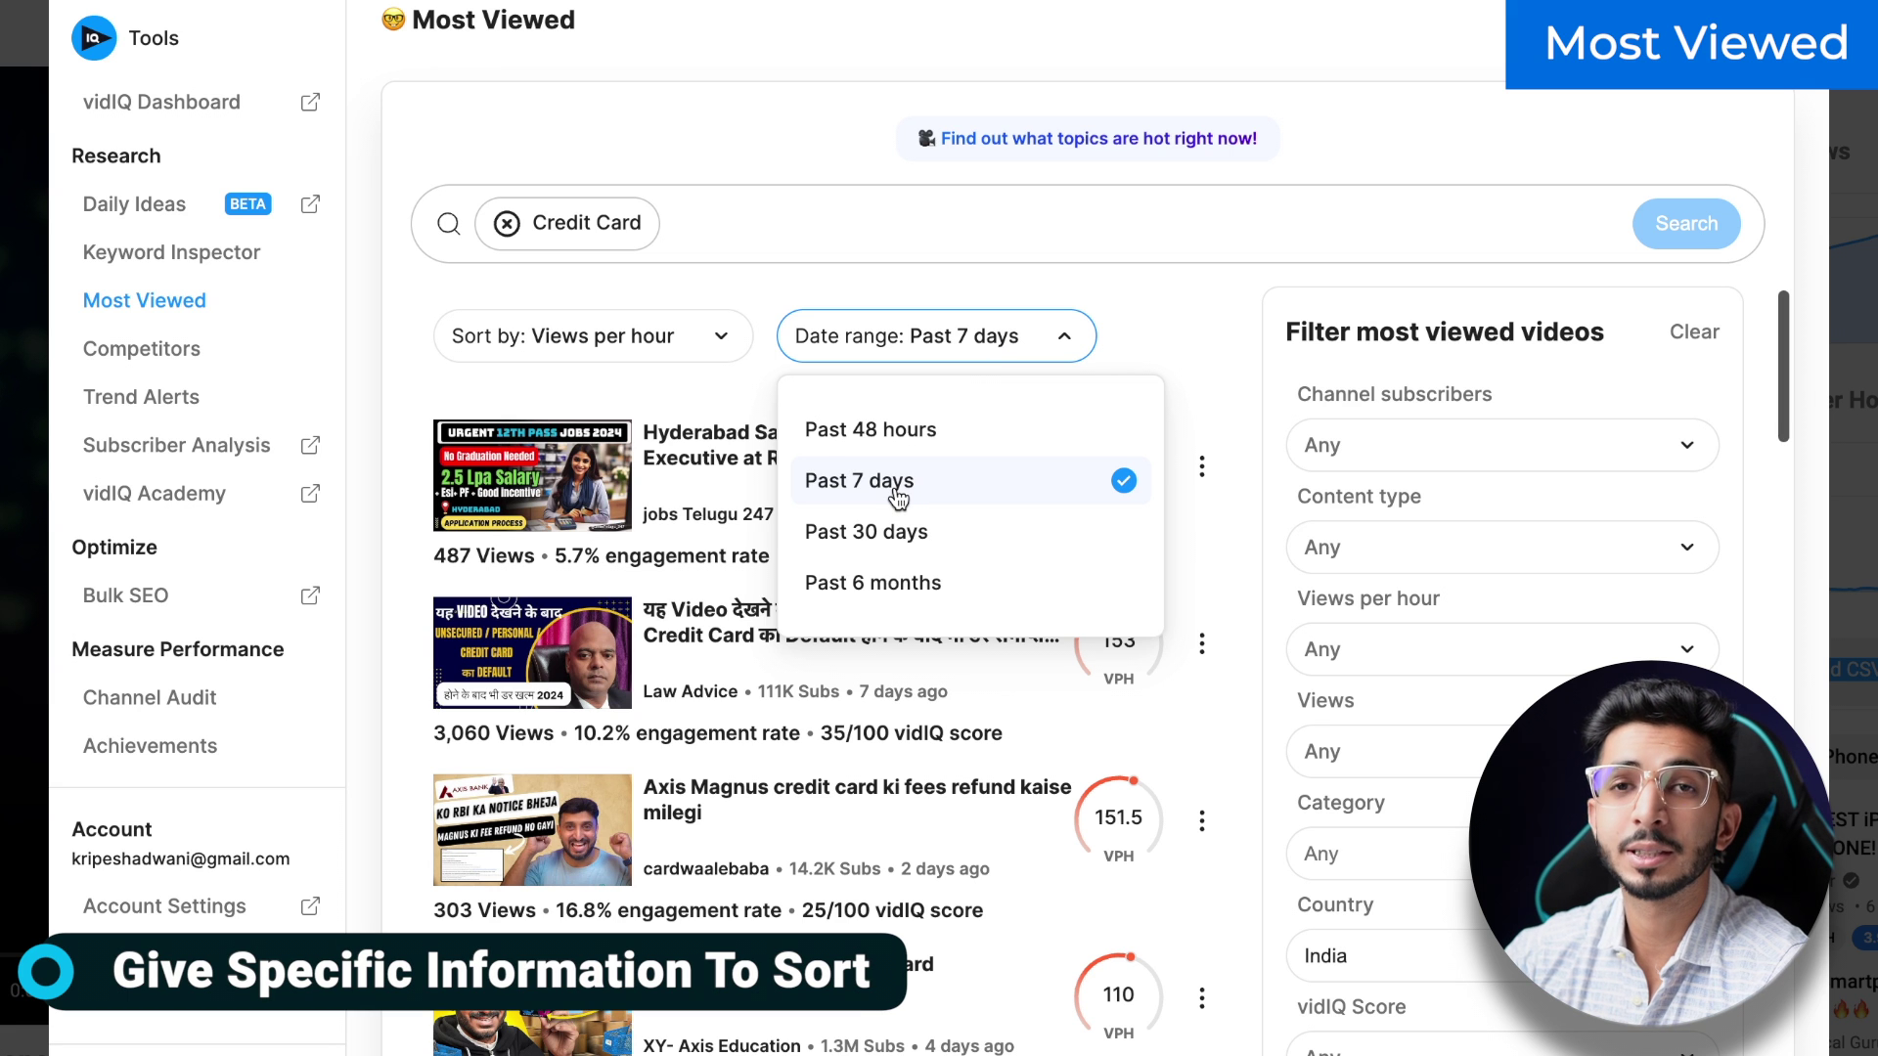
click(894, 315)
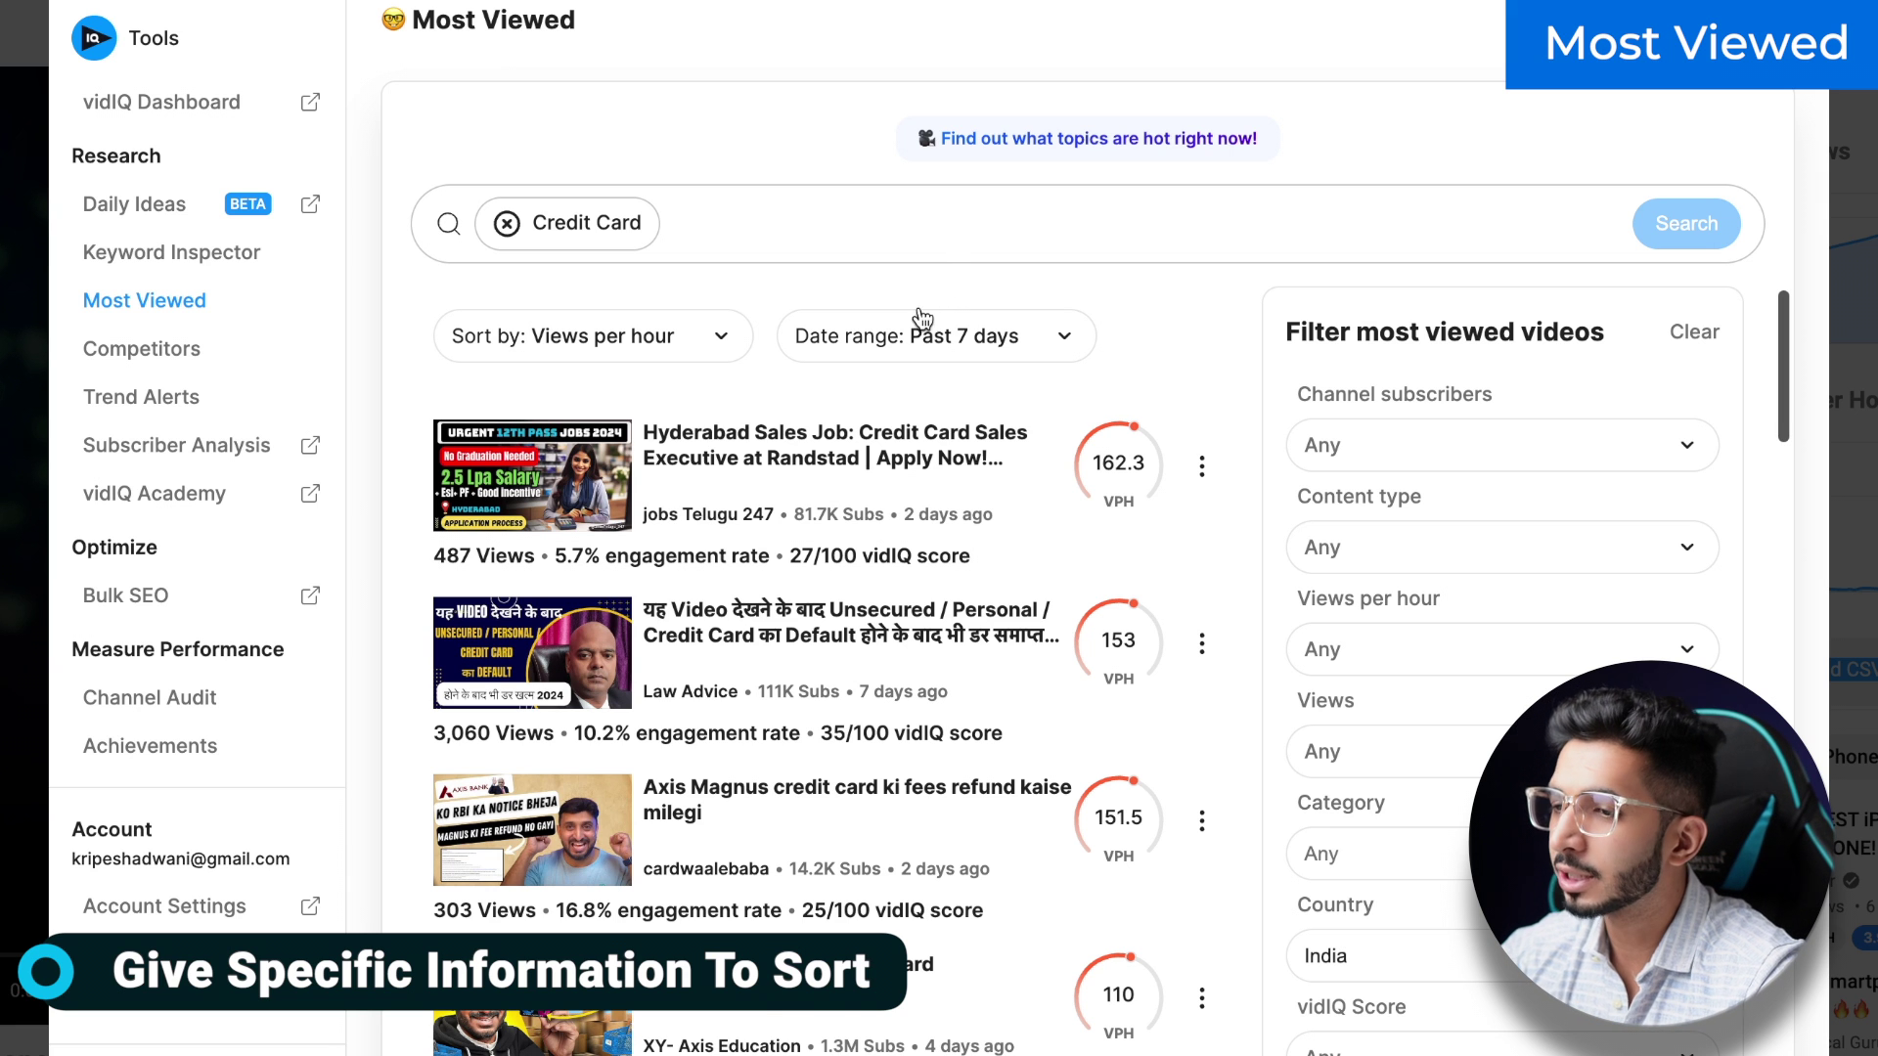
Step: Look over the available filters and limit the results to channels with 10K - 100K subscribers
scroll(1382, 695, down, 3)
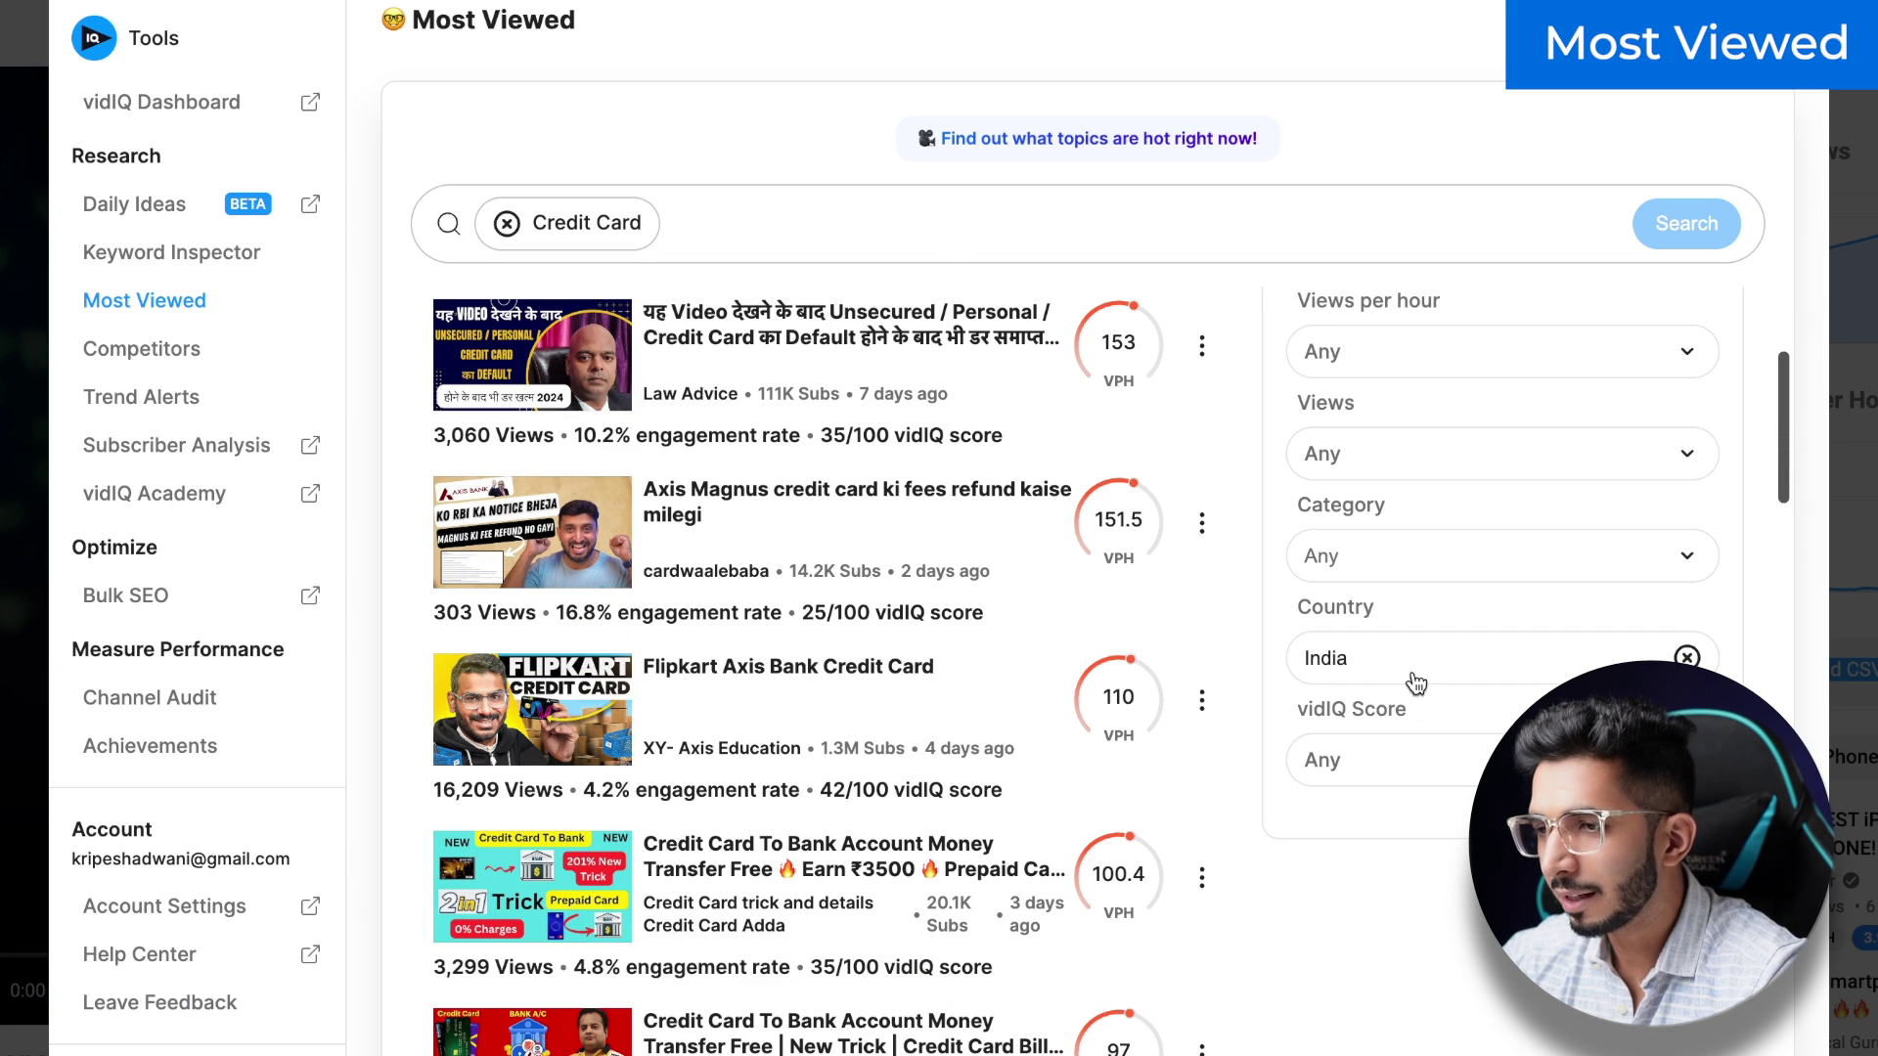
scroll(1176, 660, up, 3)
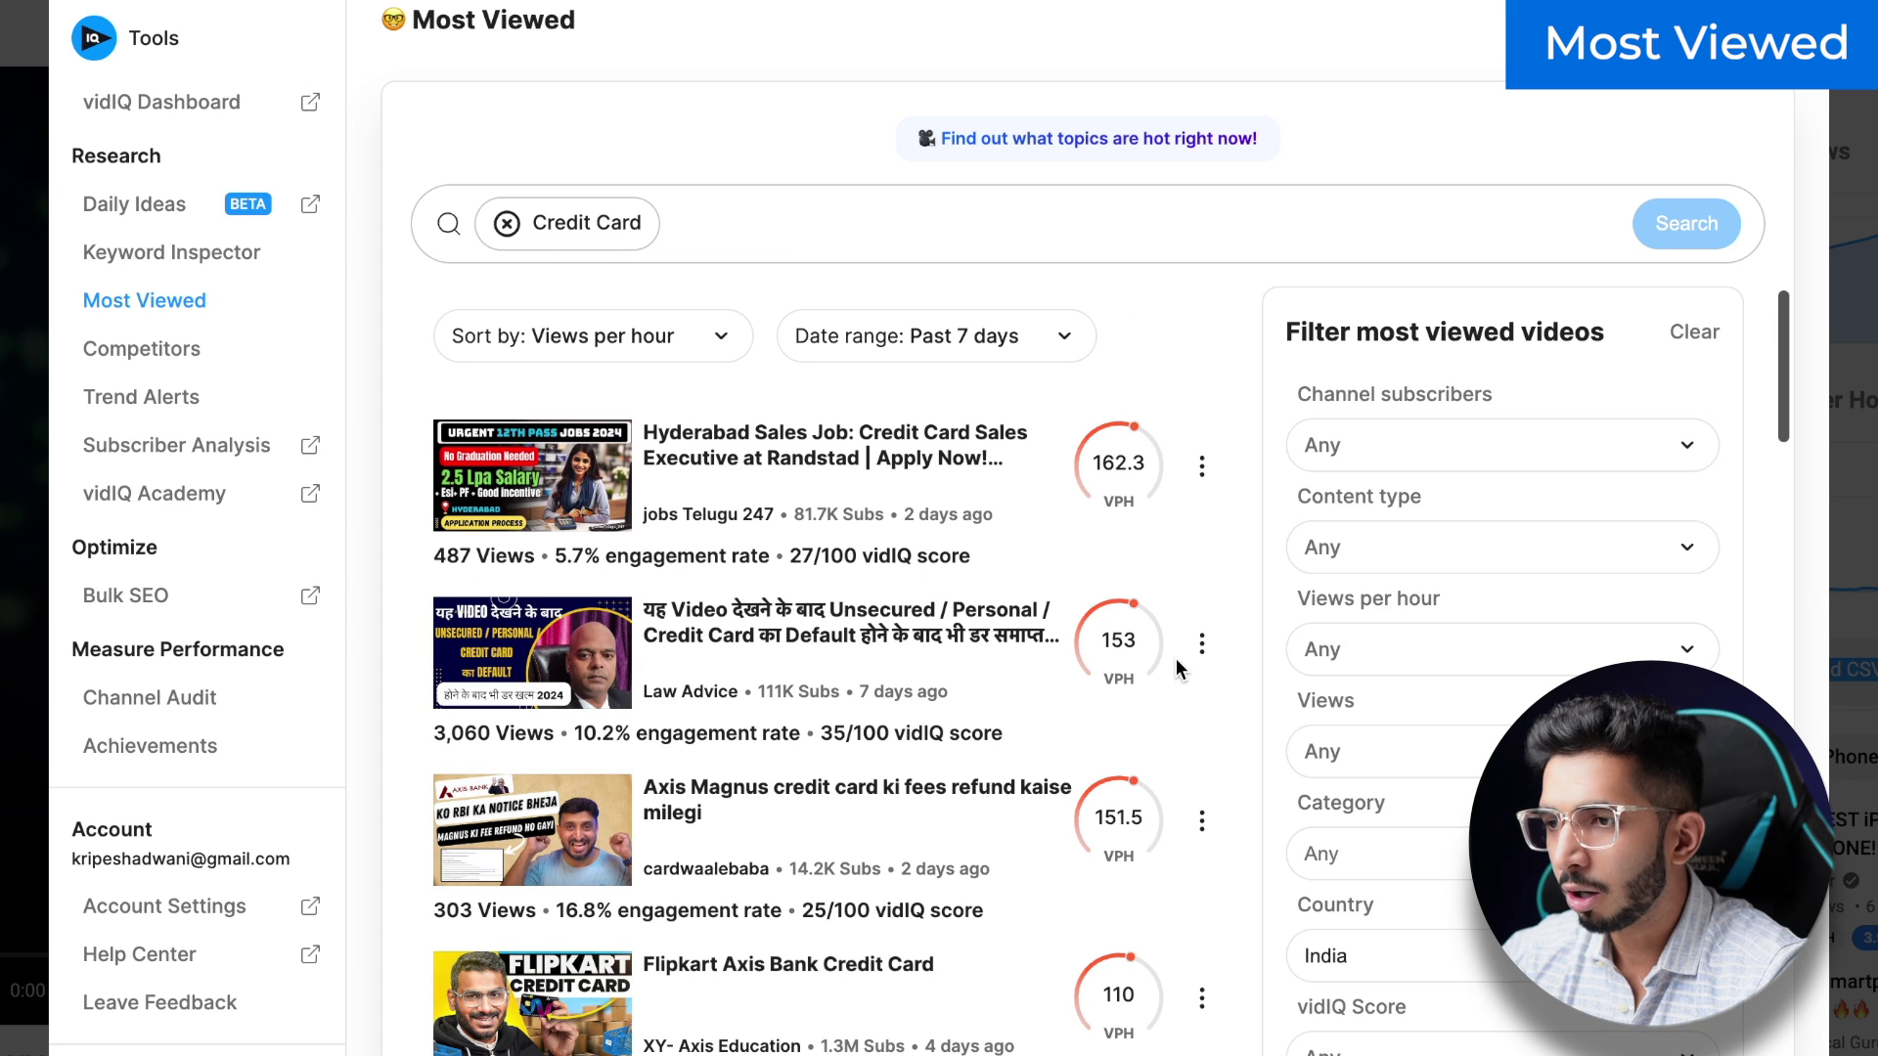
click(1383, 464)
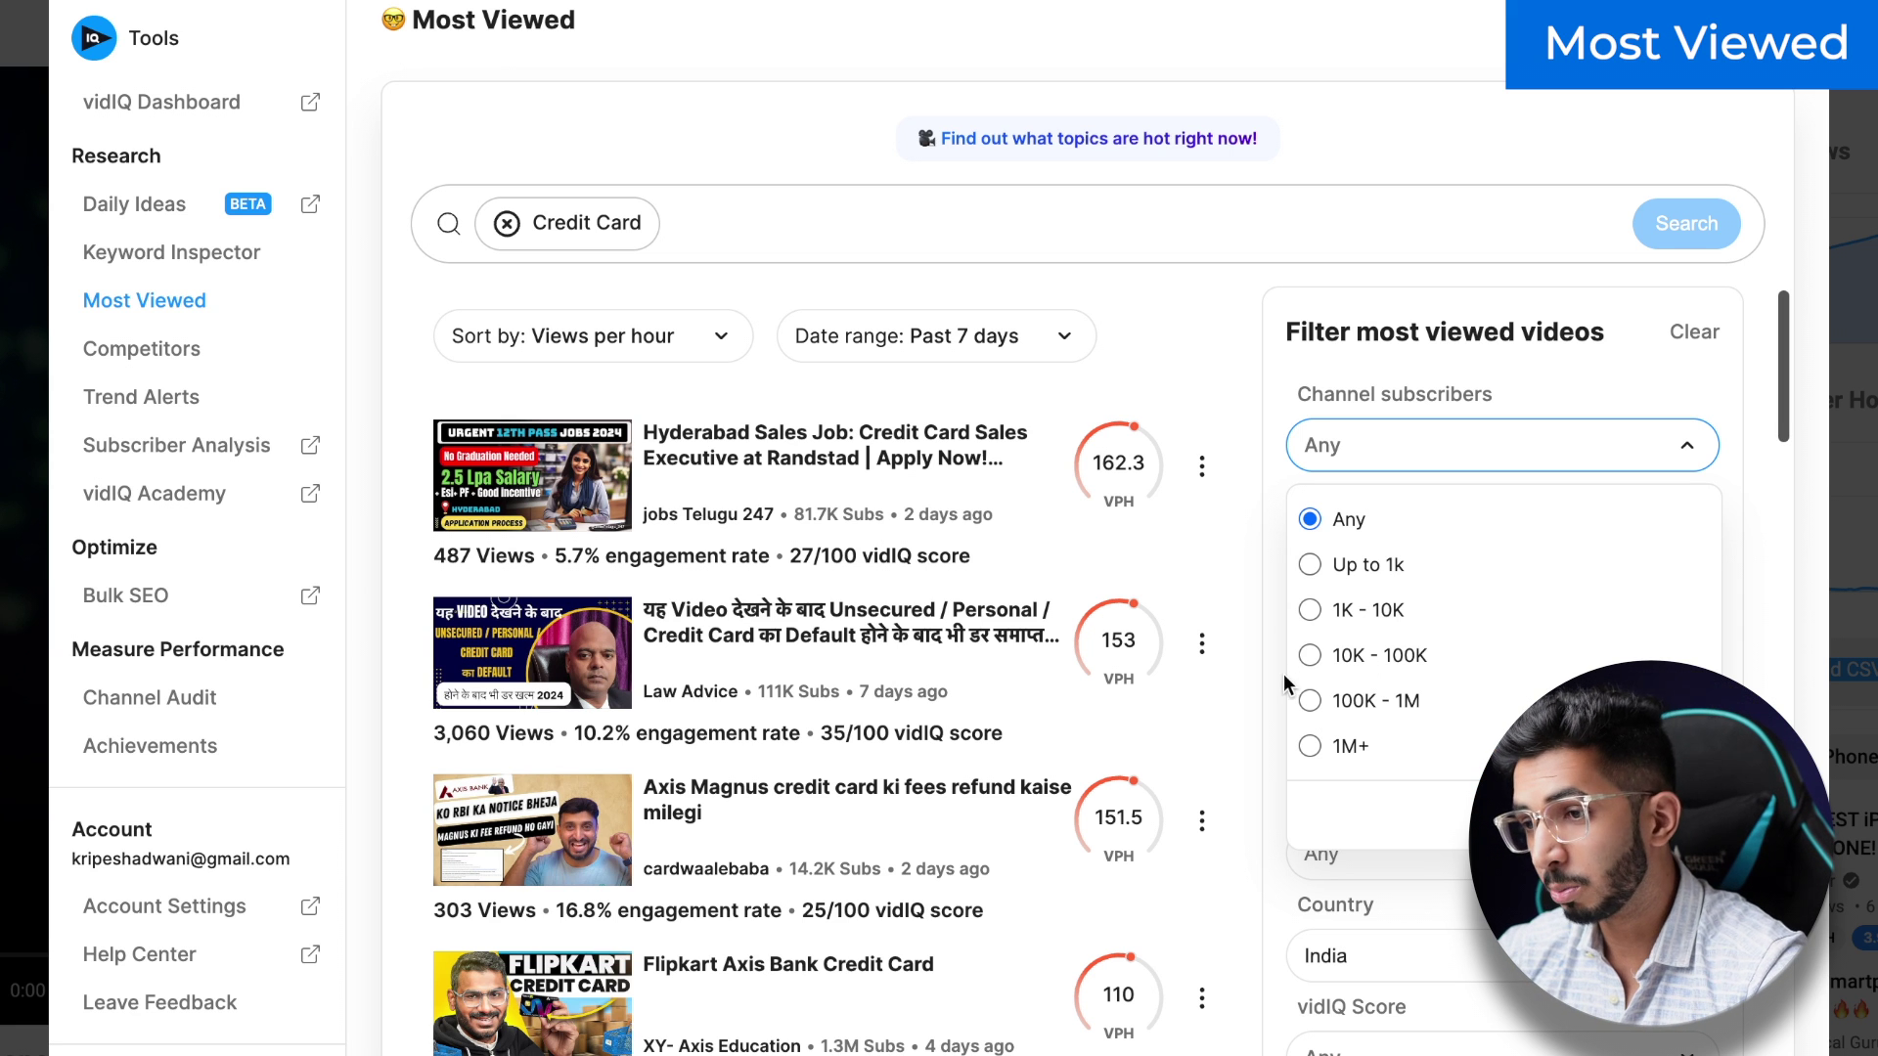
click(1309, 655)
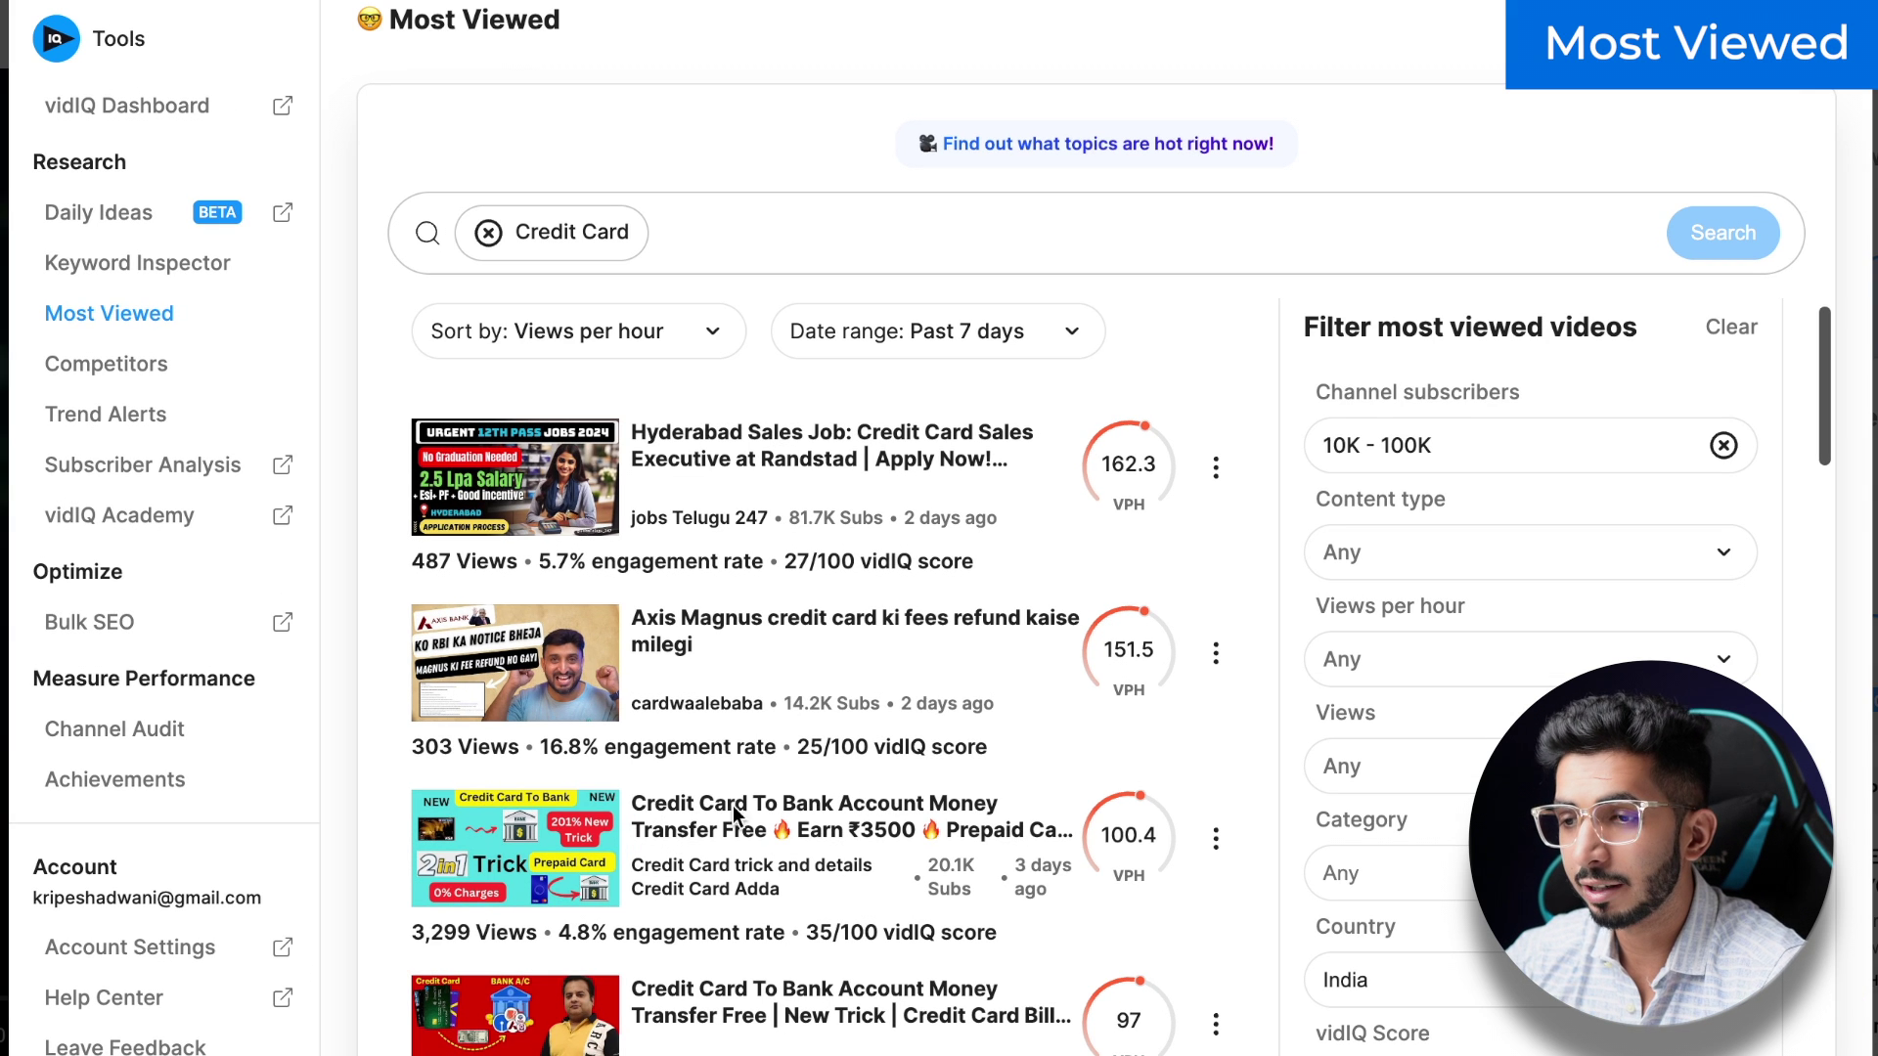
Step: Review the filtered credit card videos, including their views per hour, engagement rates and vidIQ scores
scroll(700, 843, down, 2)
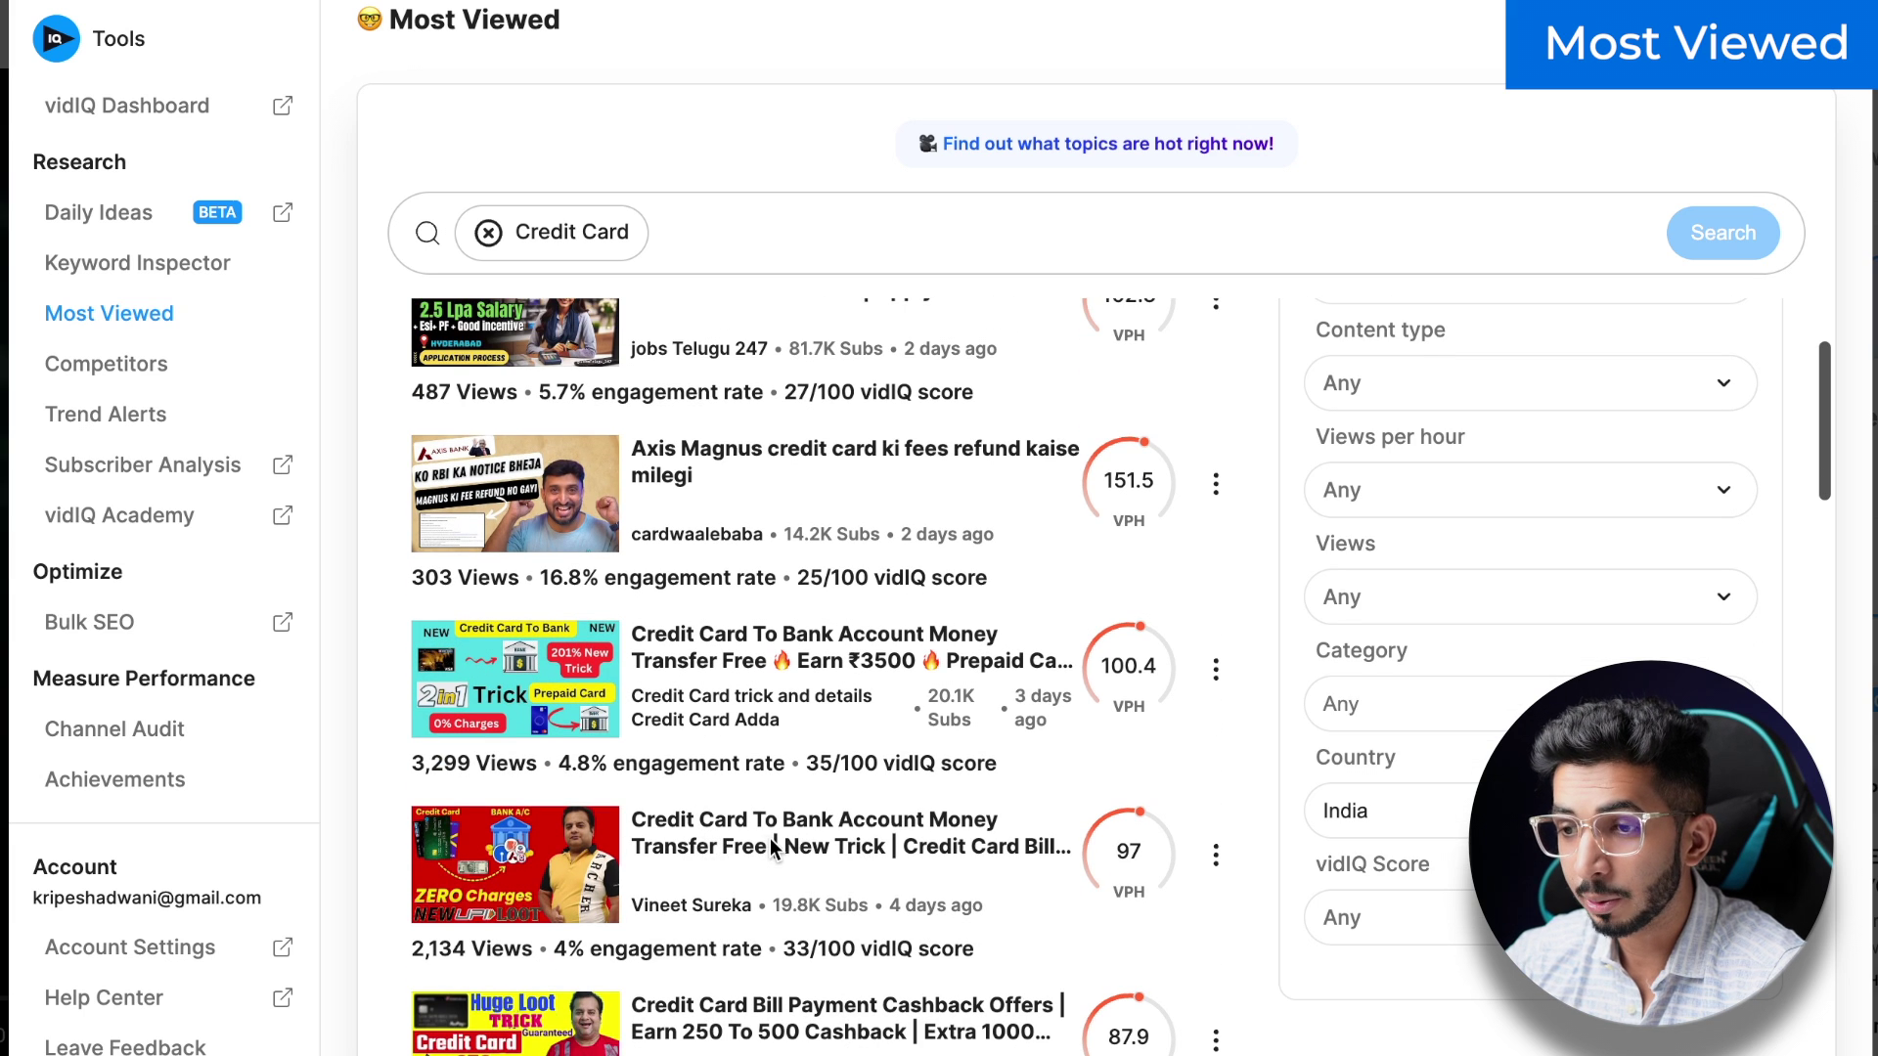
scroll(771, 837, down, 4)
scroll(767, 750, down, 2)
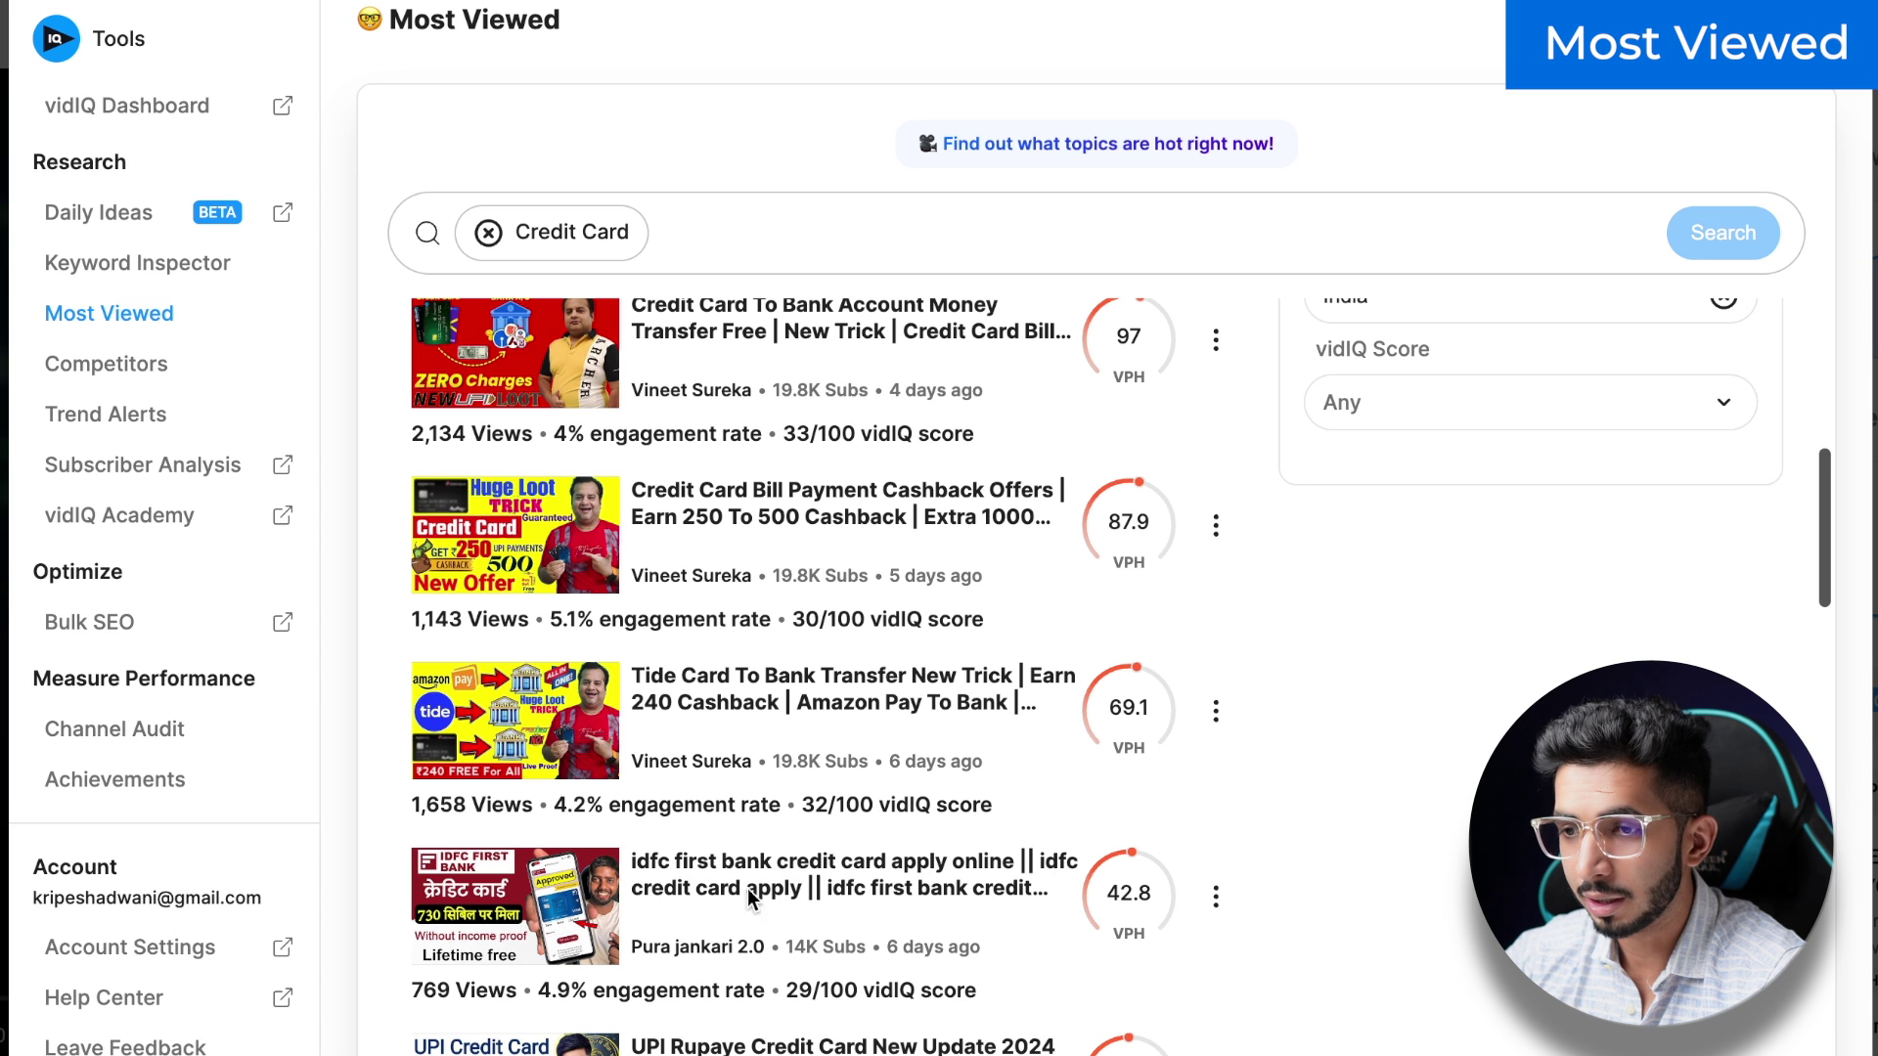
scroll(690, 854, down, 2)
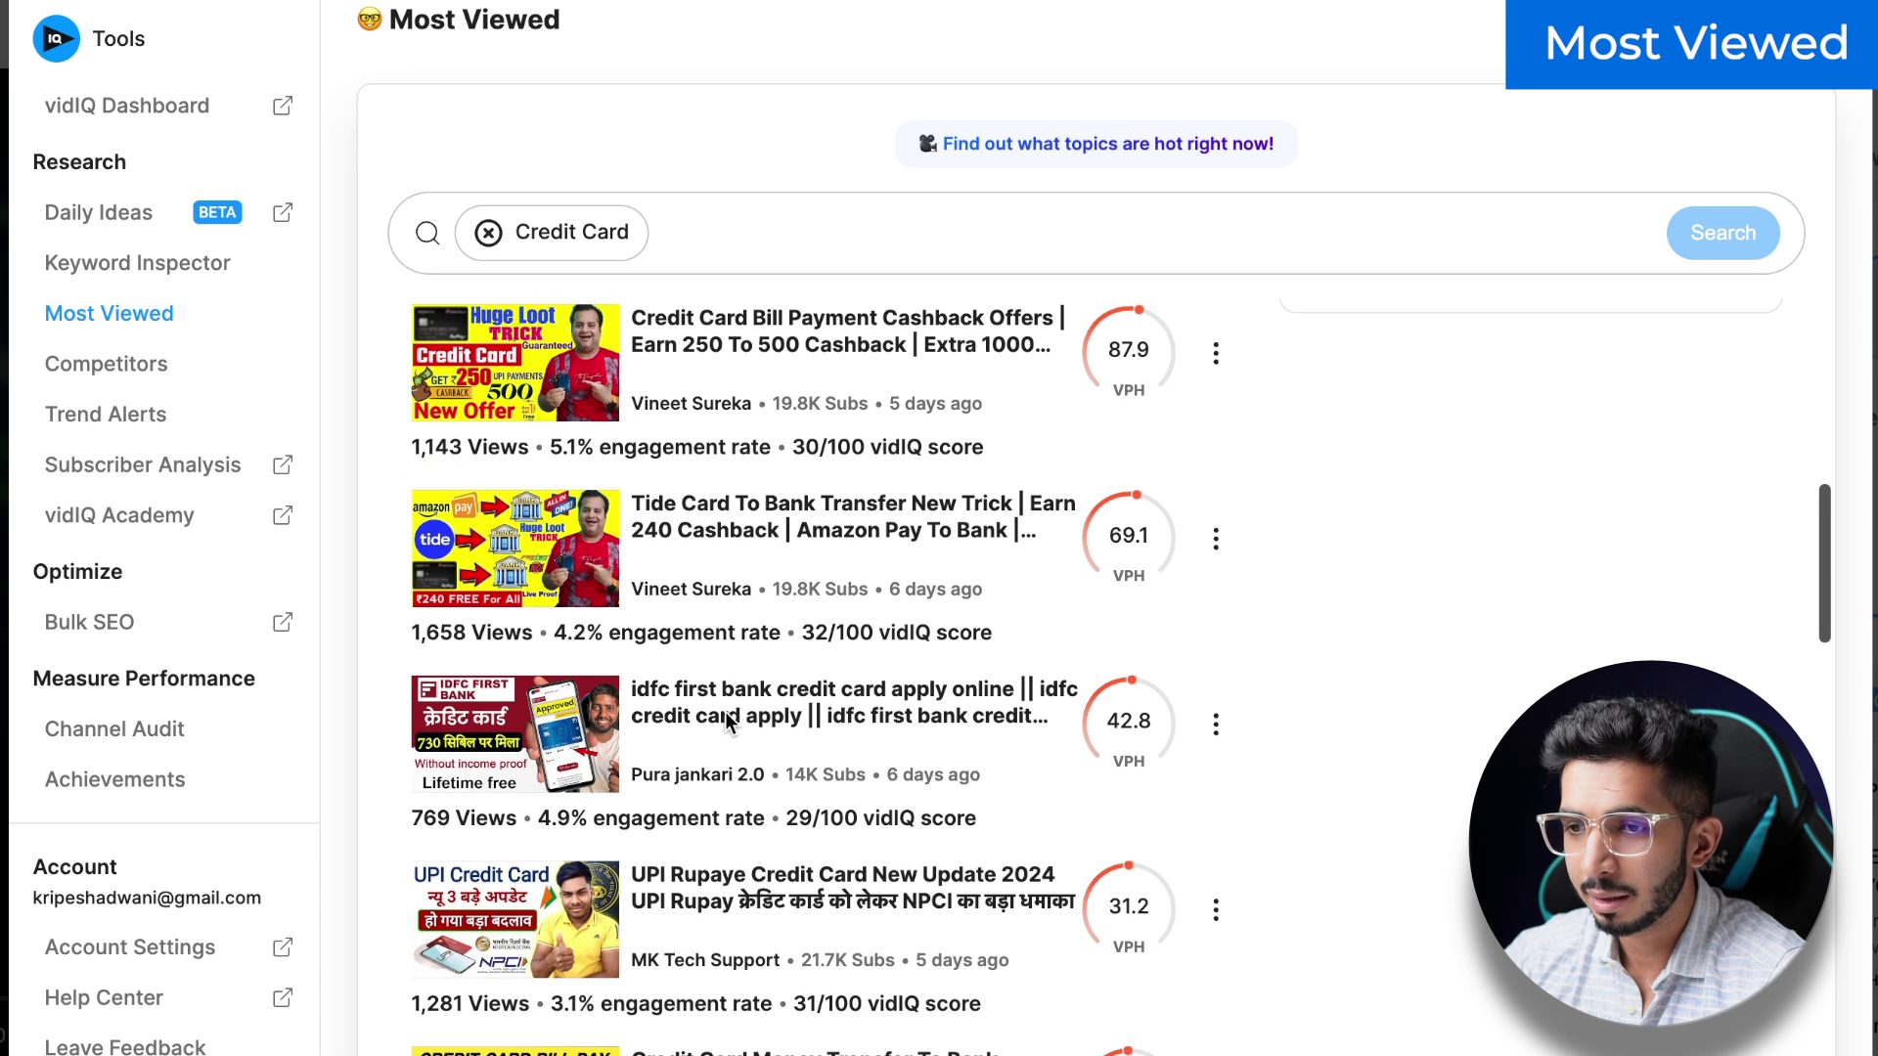
scroll(717, 704, down, 2)
scroll(741, 680, down, 3)
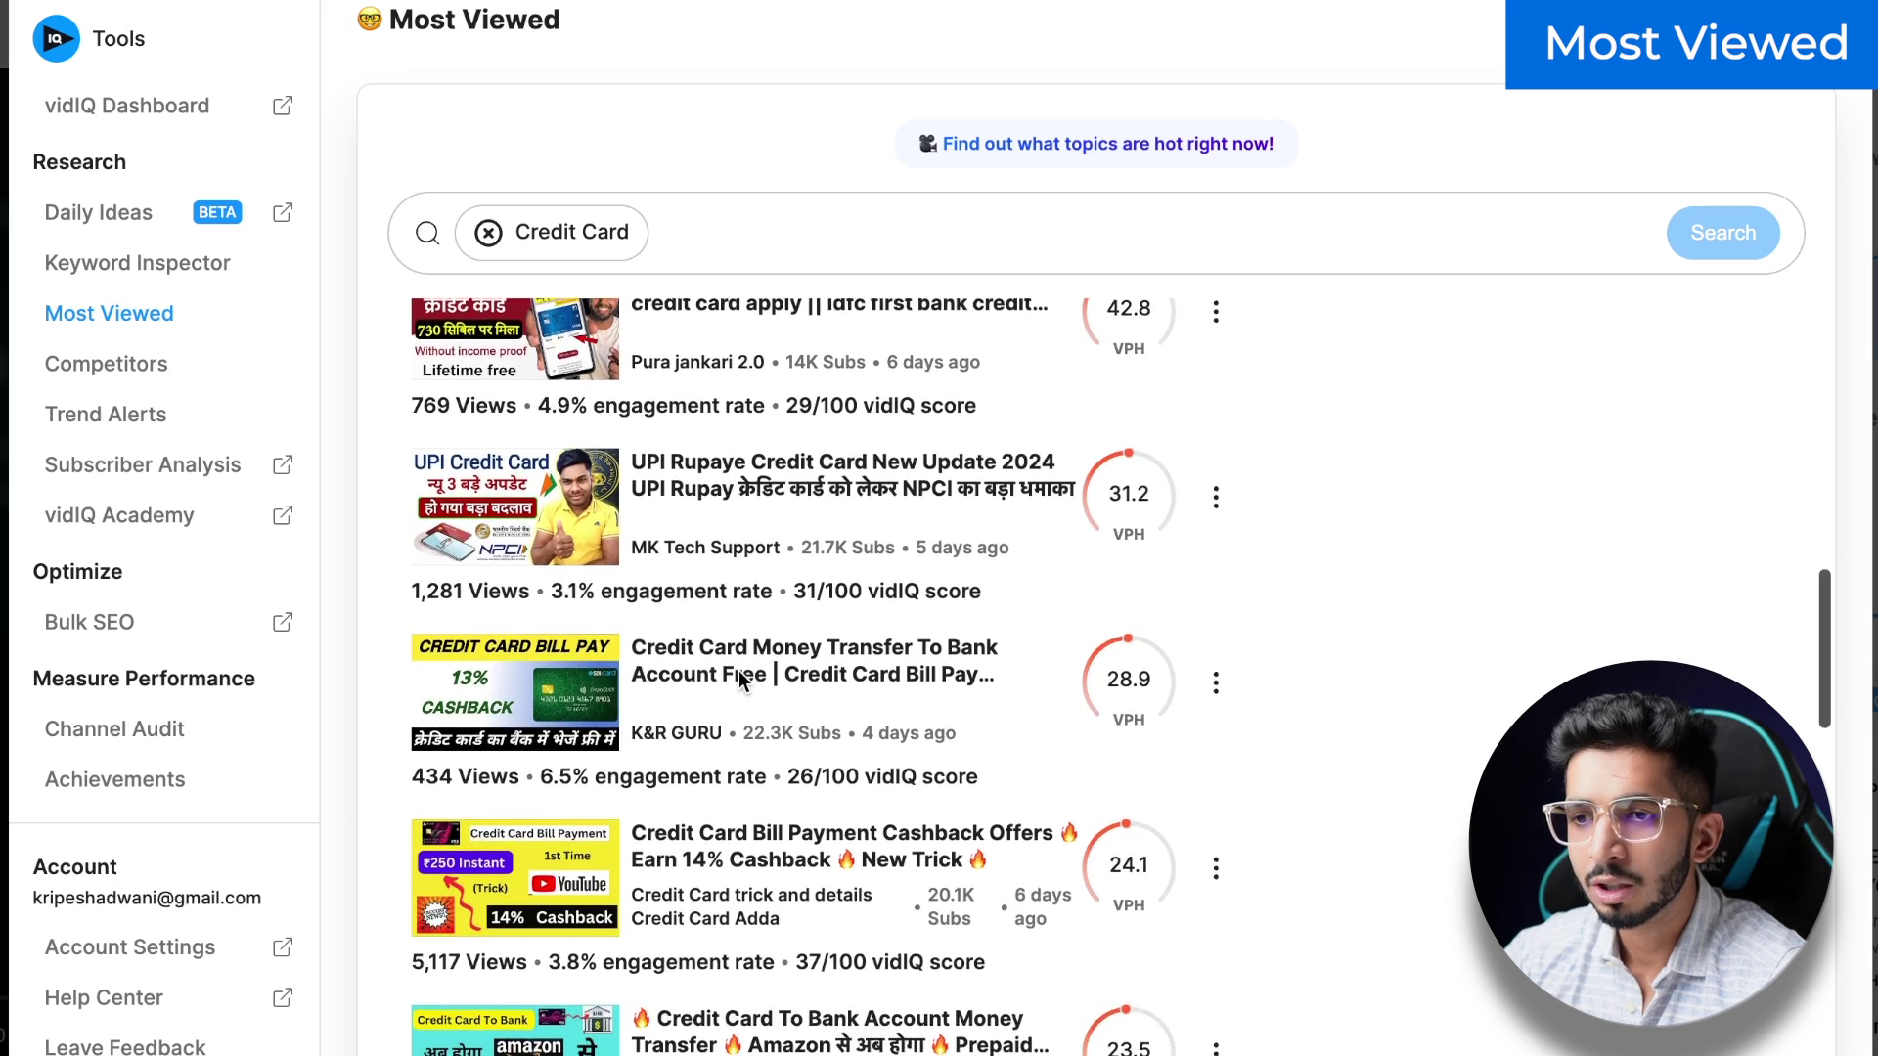
scroll(740, 680, down, 4)
scroll(740, 680, down, 12)
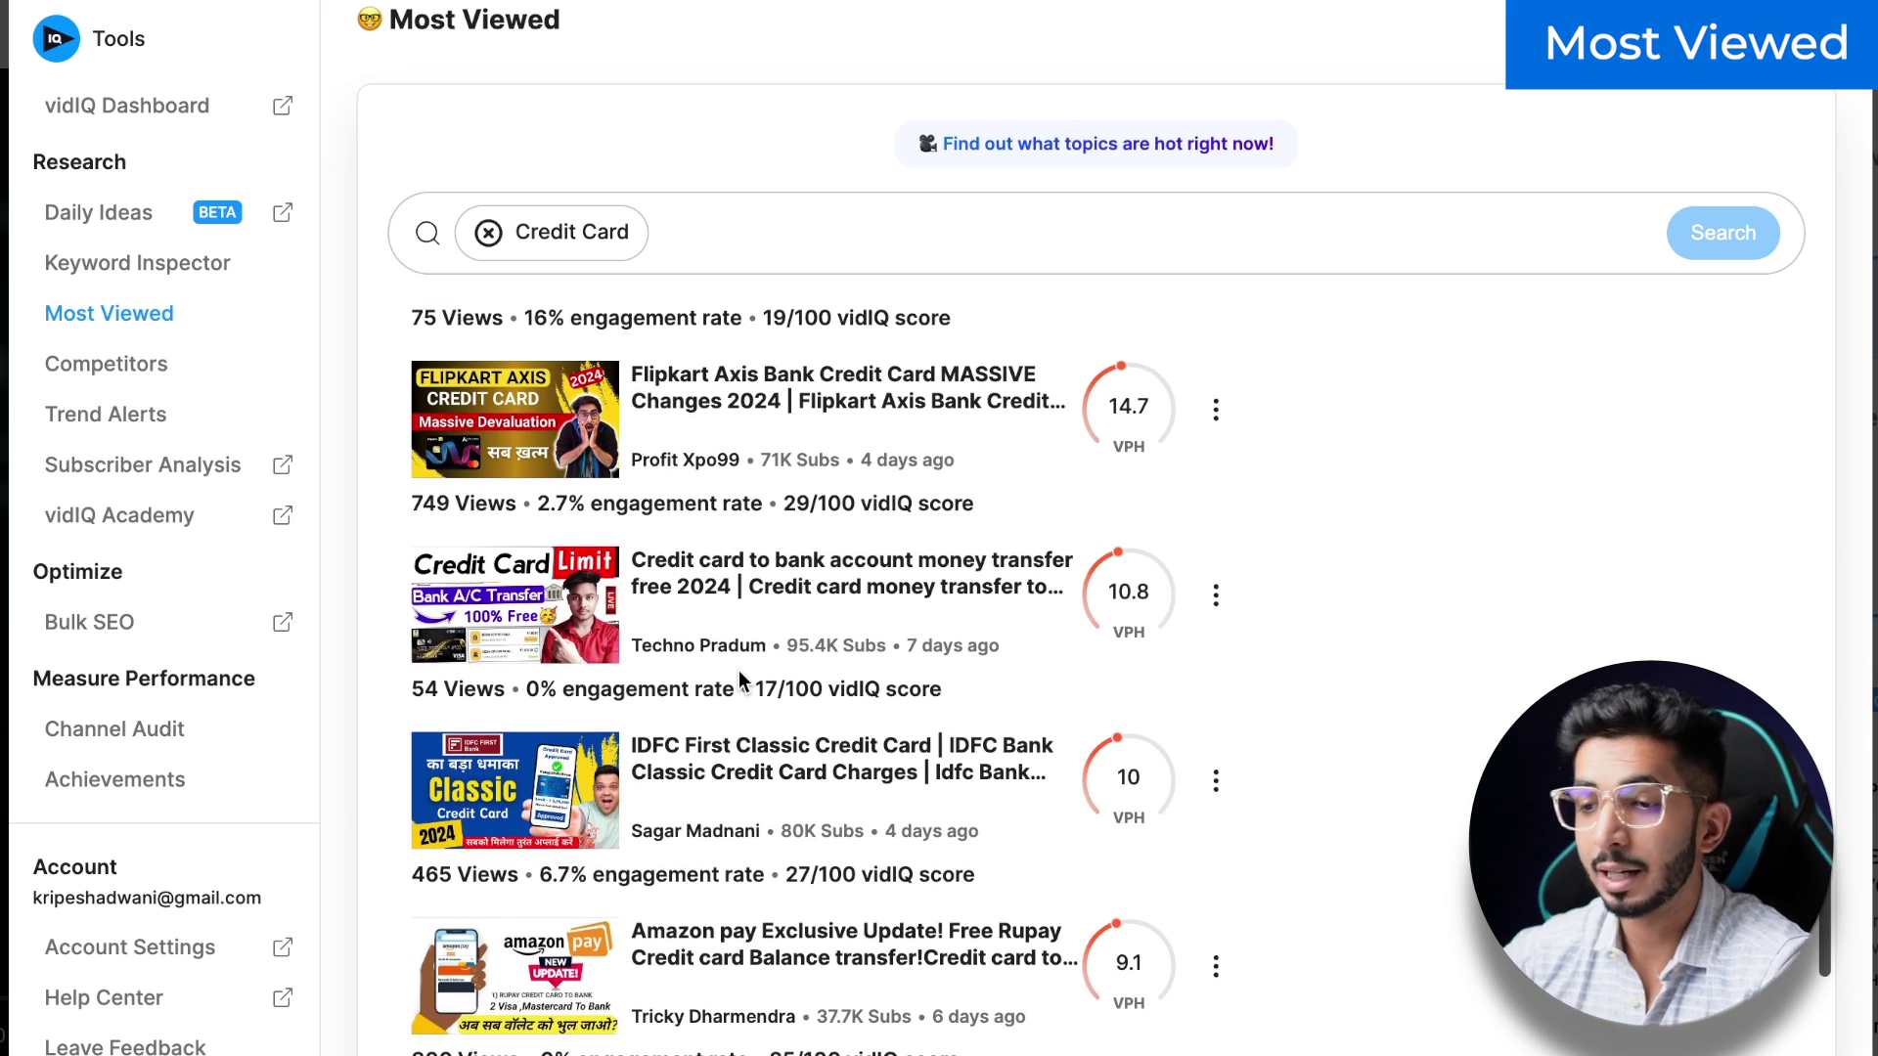
scroll(739, 673, down, 6)
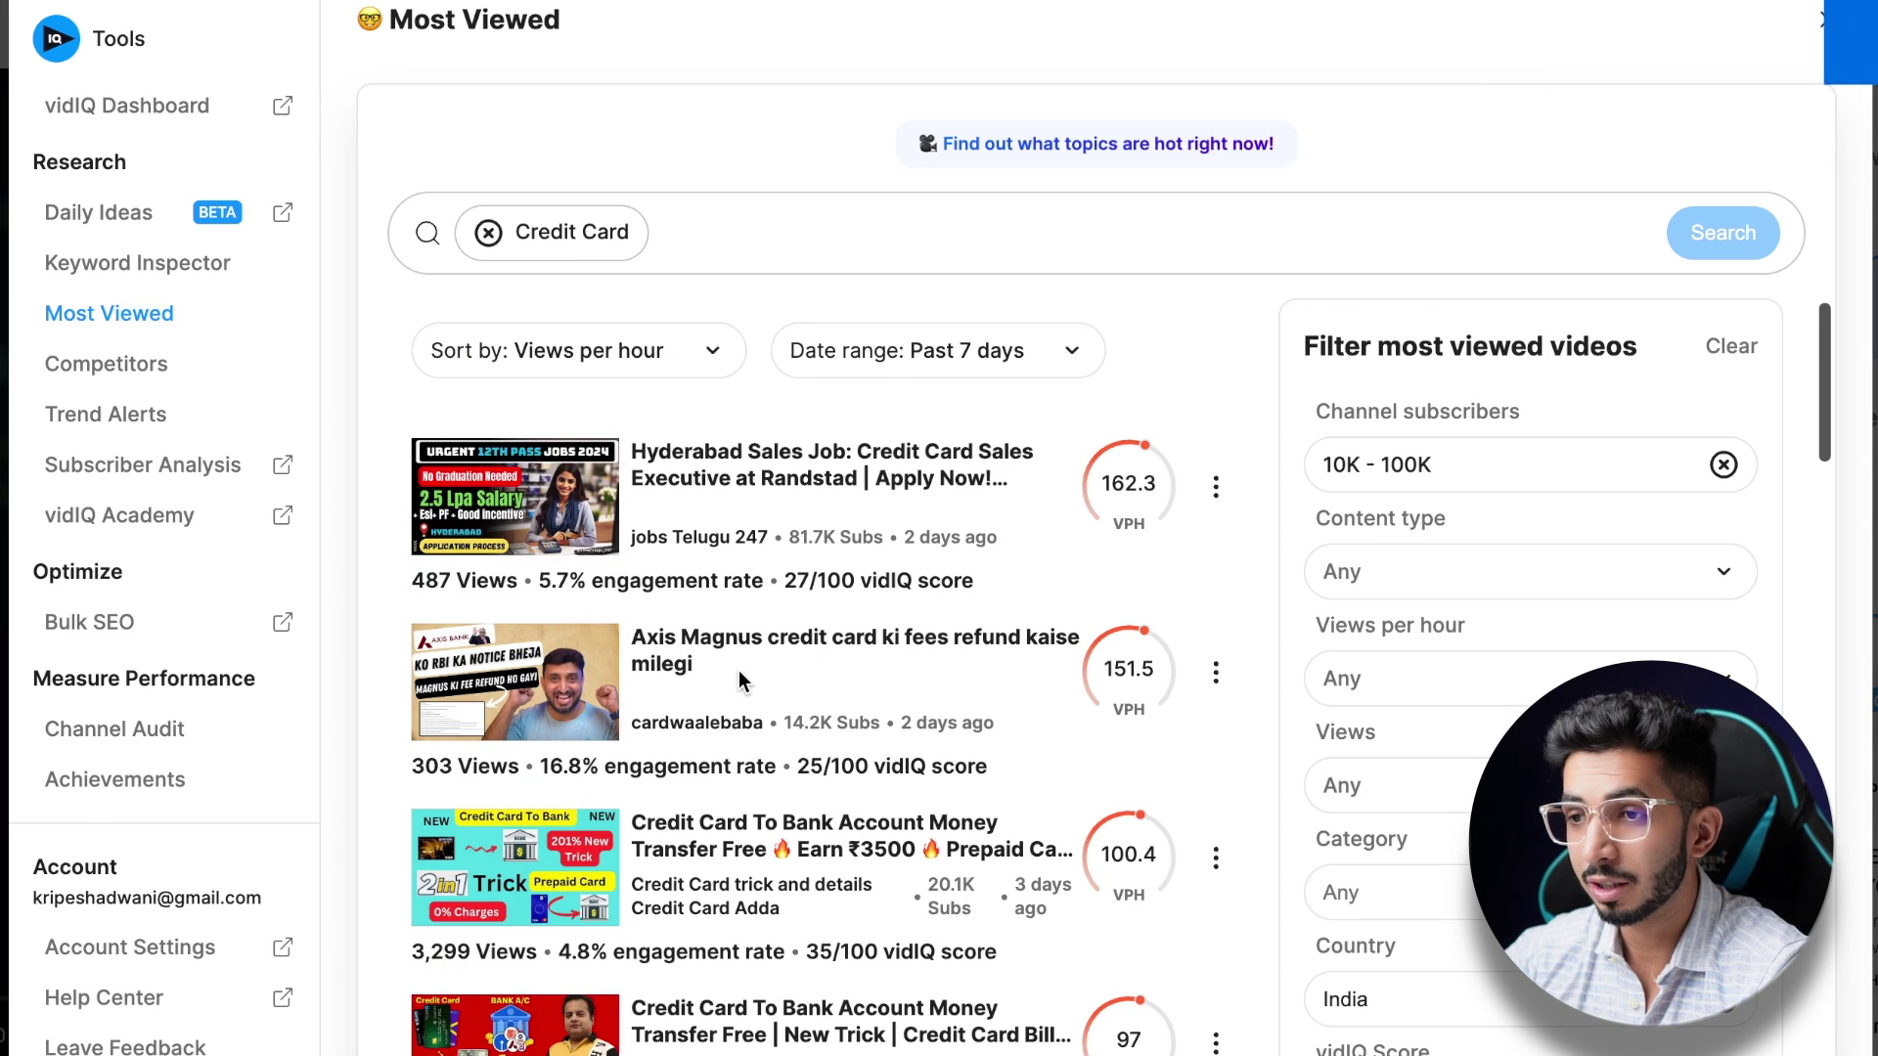
Step: Open Trend Alerts and fill in a new alert named "AI" for the keyword "AI"
click(106, 414)
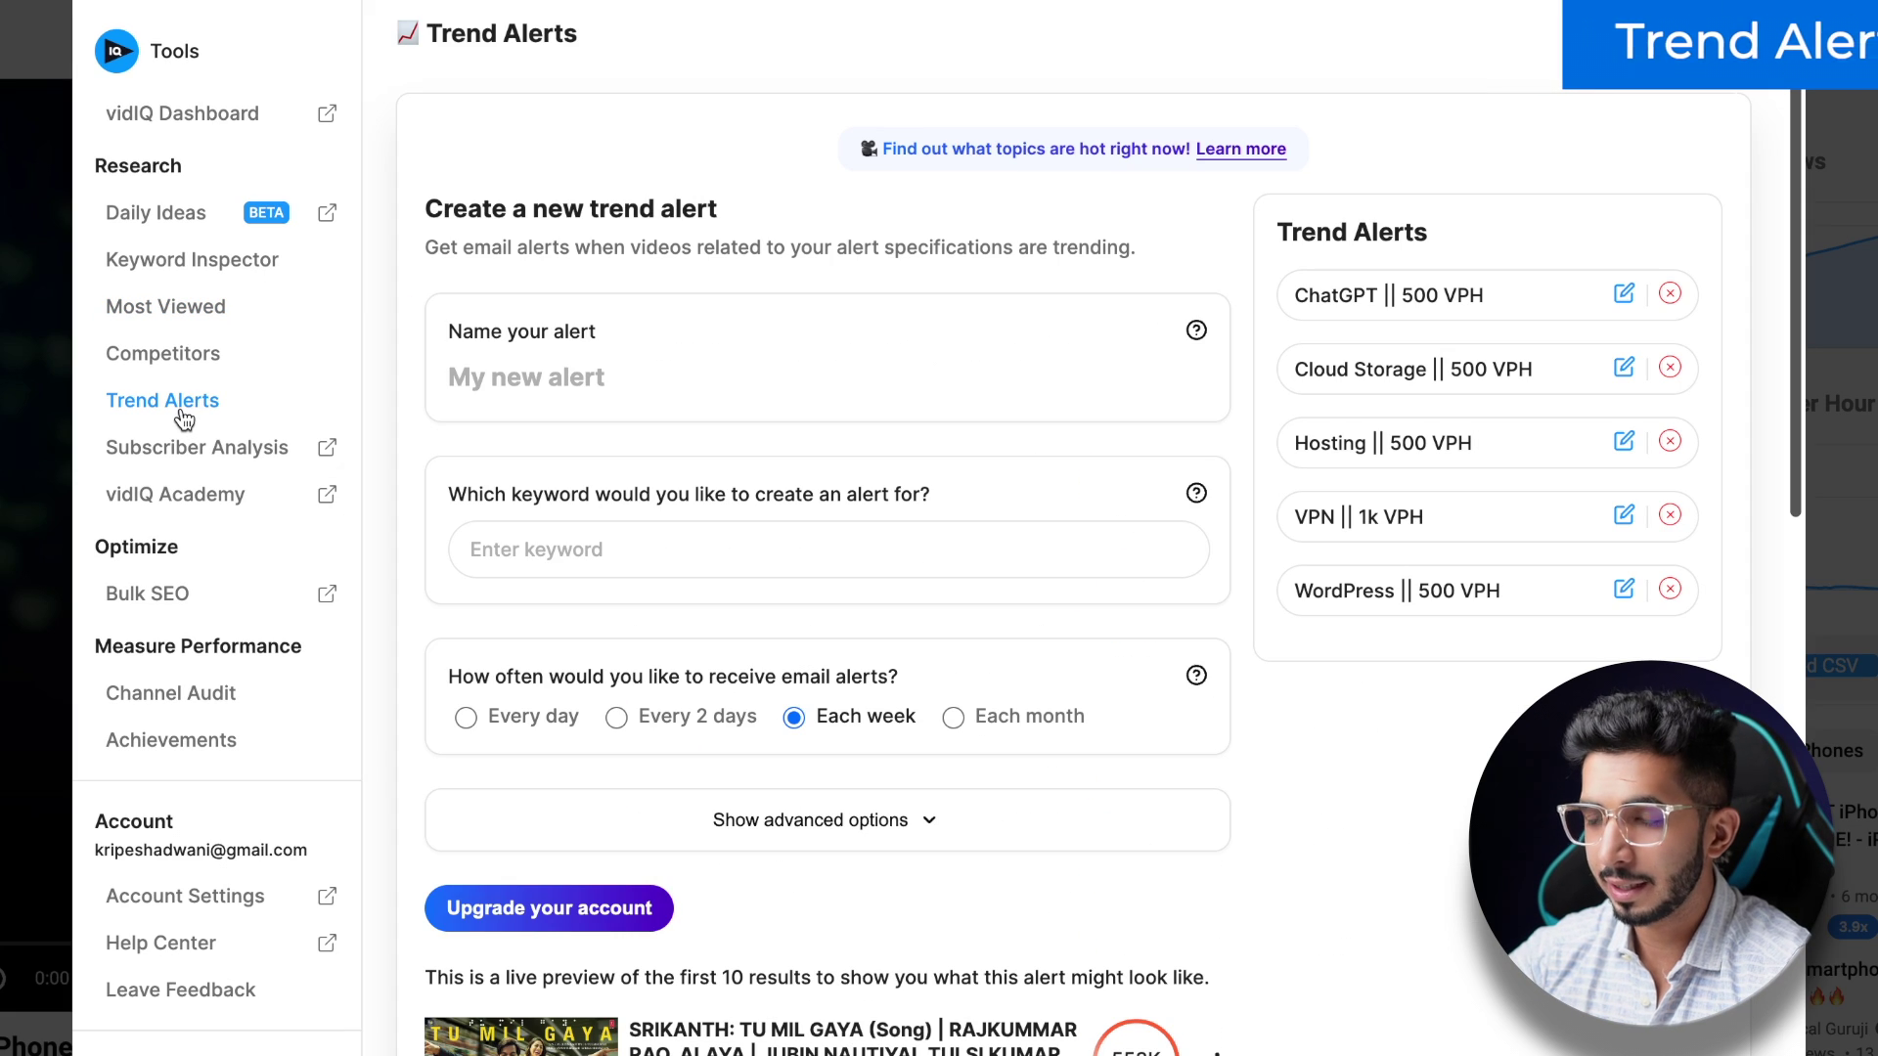
click(512, 371)
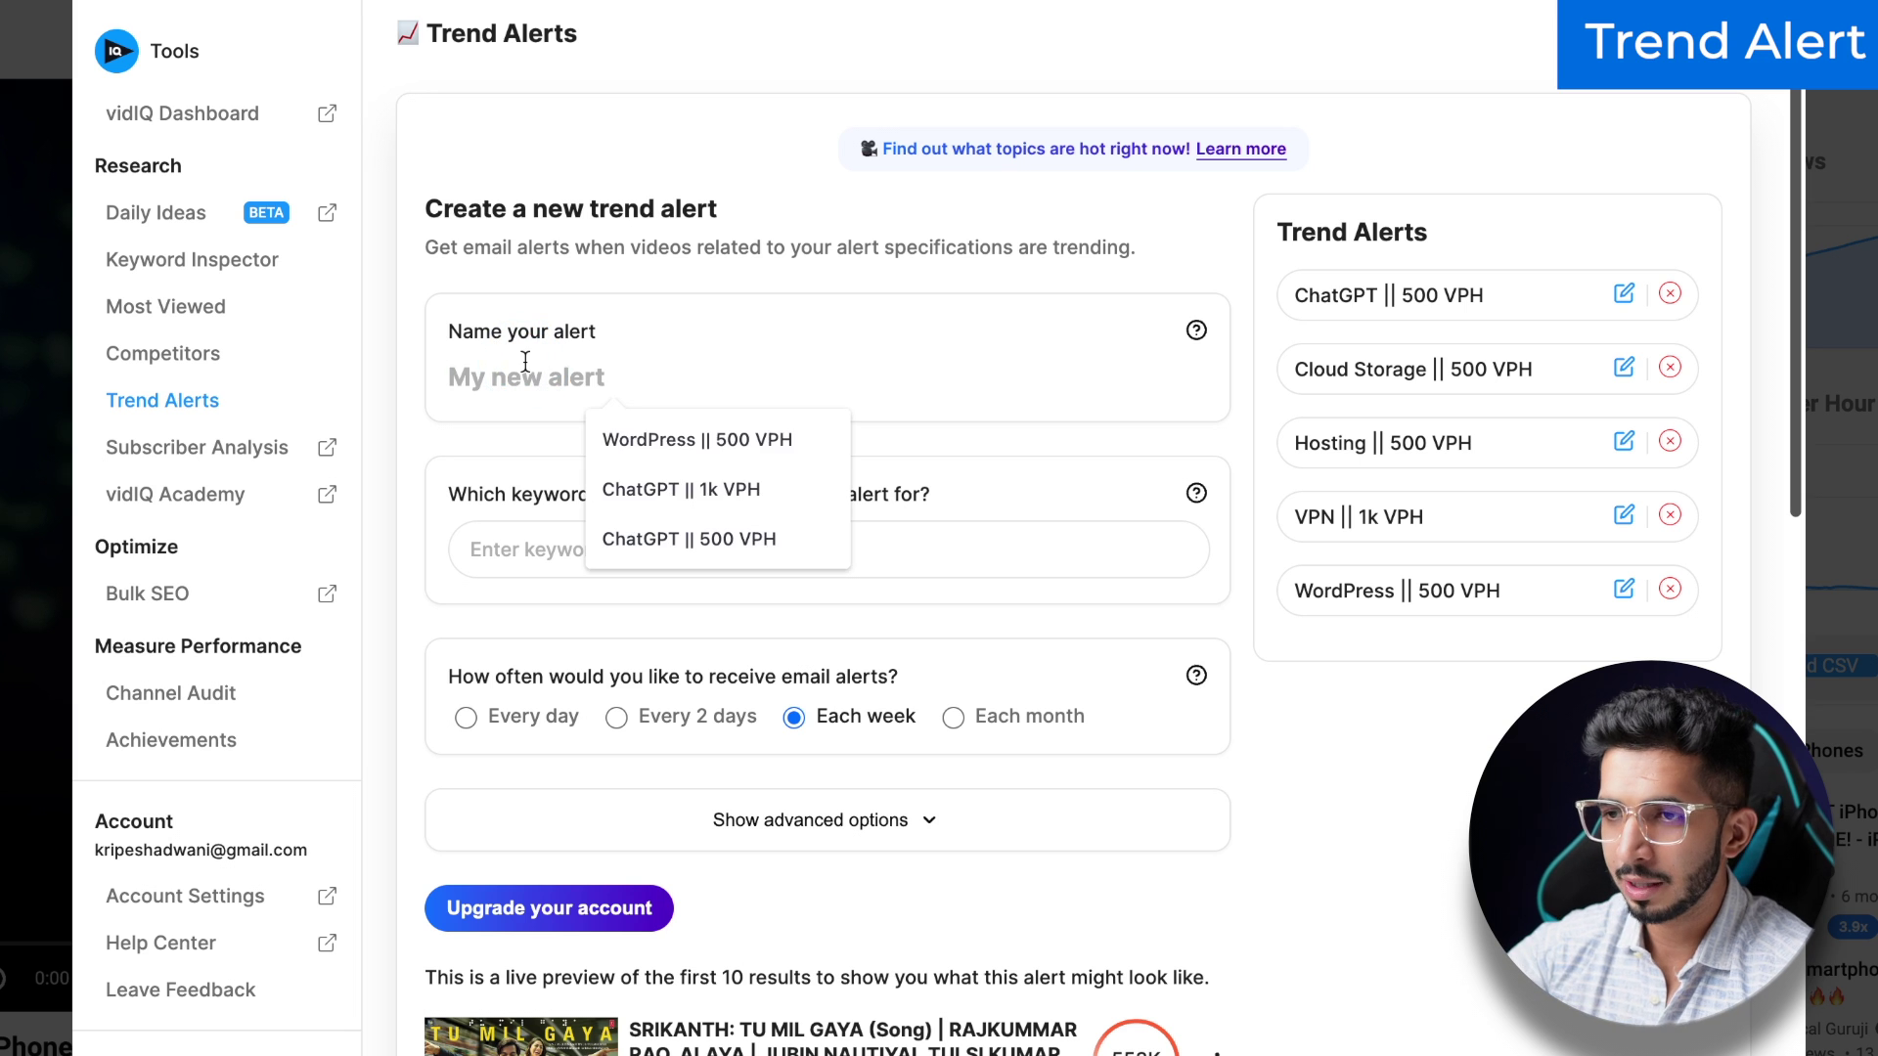
text(AI)
click(629, 533)
text(A)
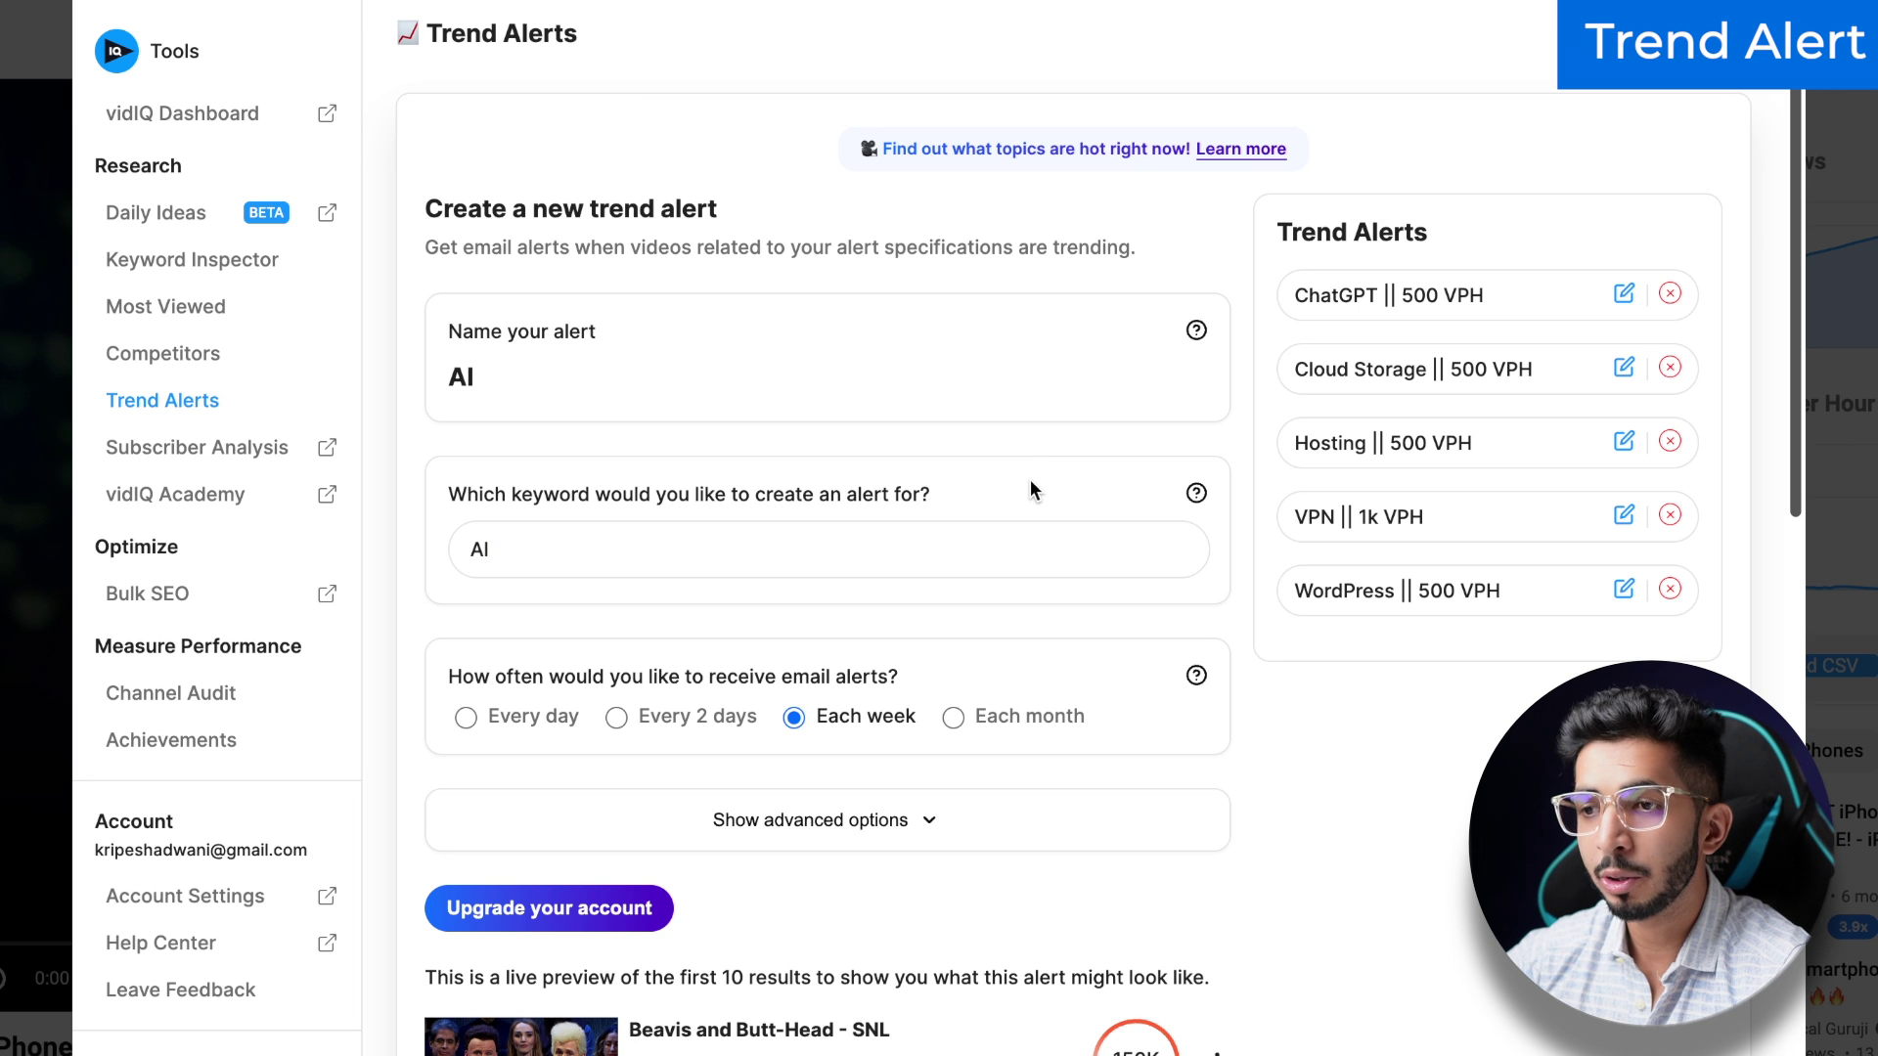
Step: Reveal the alert's advanced options, set its trigger to 500 views per hour and choose a video category
triple_click(903, 480)
scroll(902, 473, down, 2)
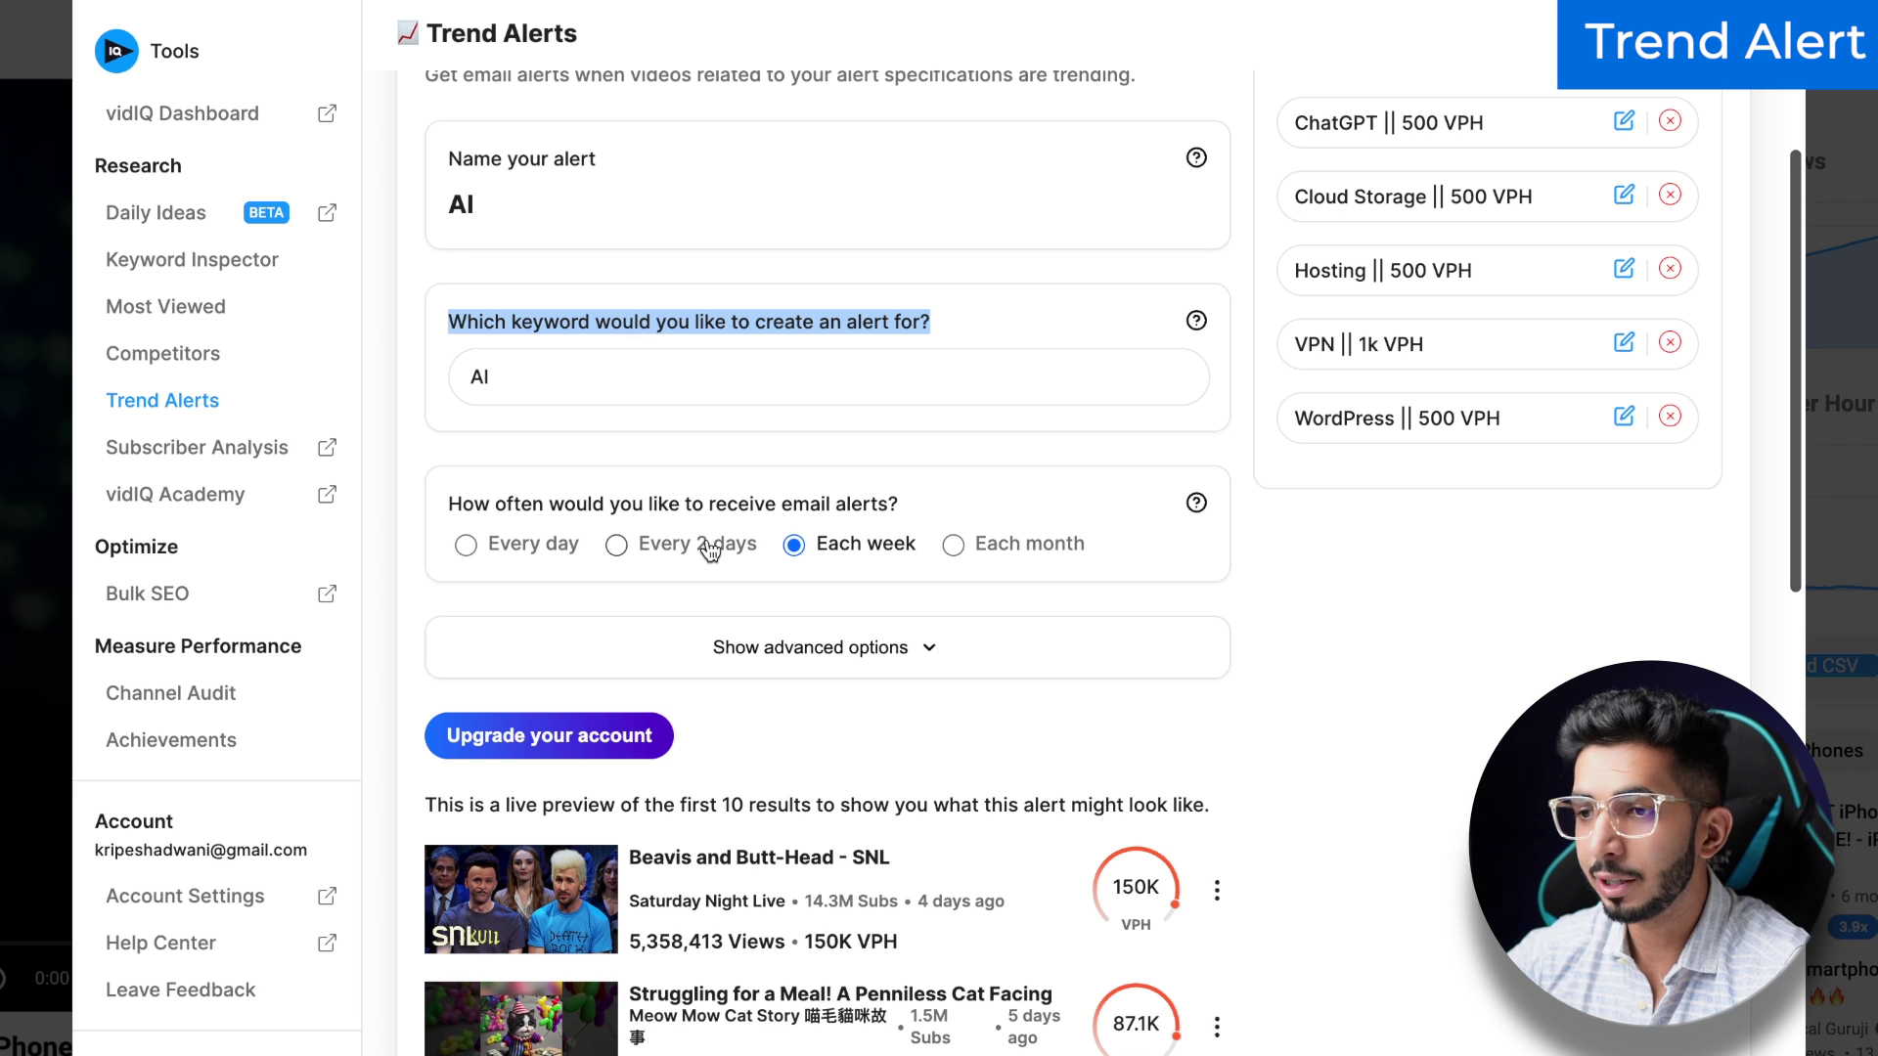
scroll(675, 440, down, 1)
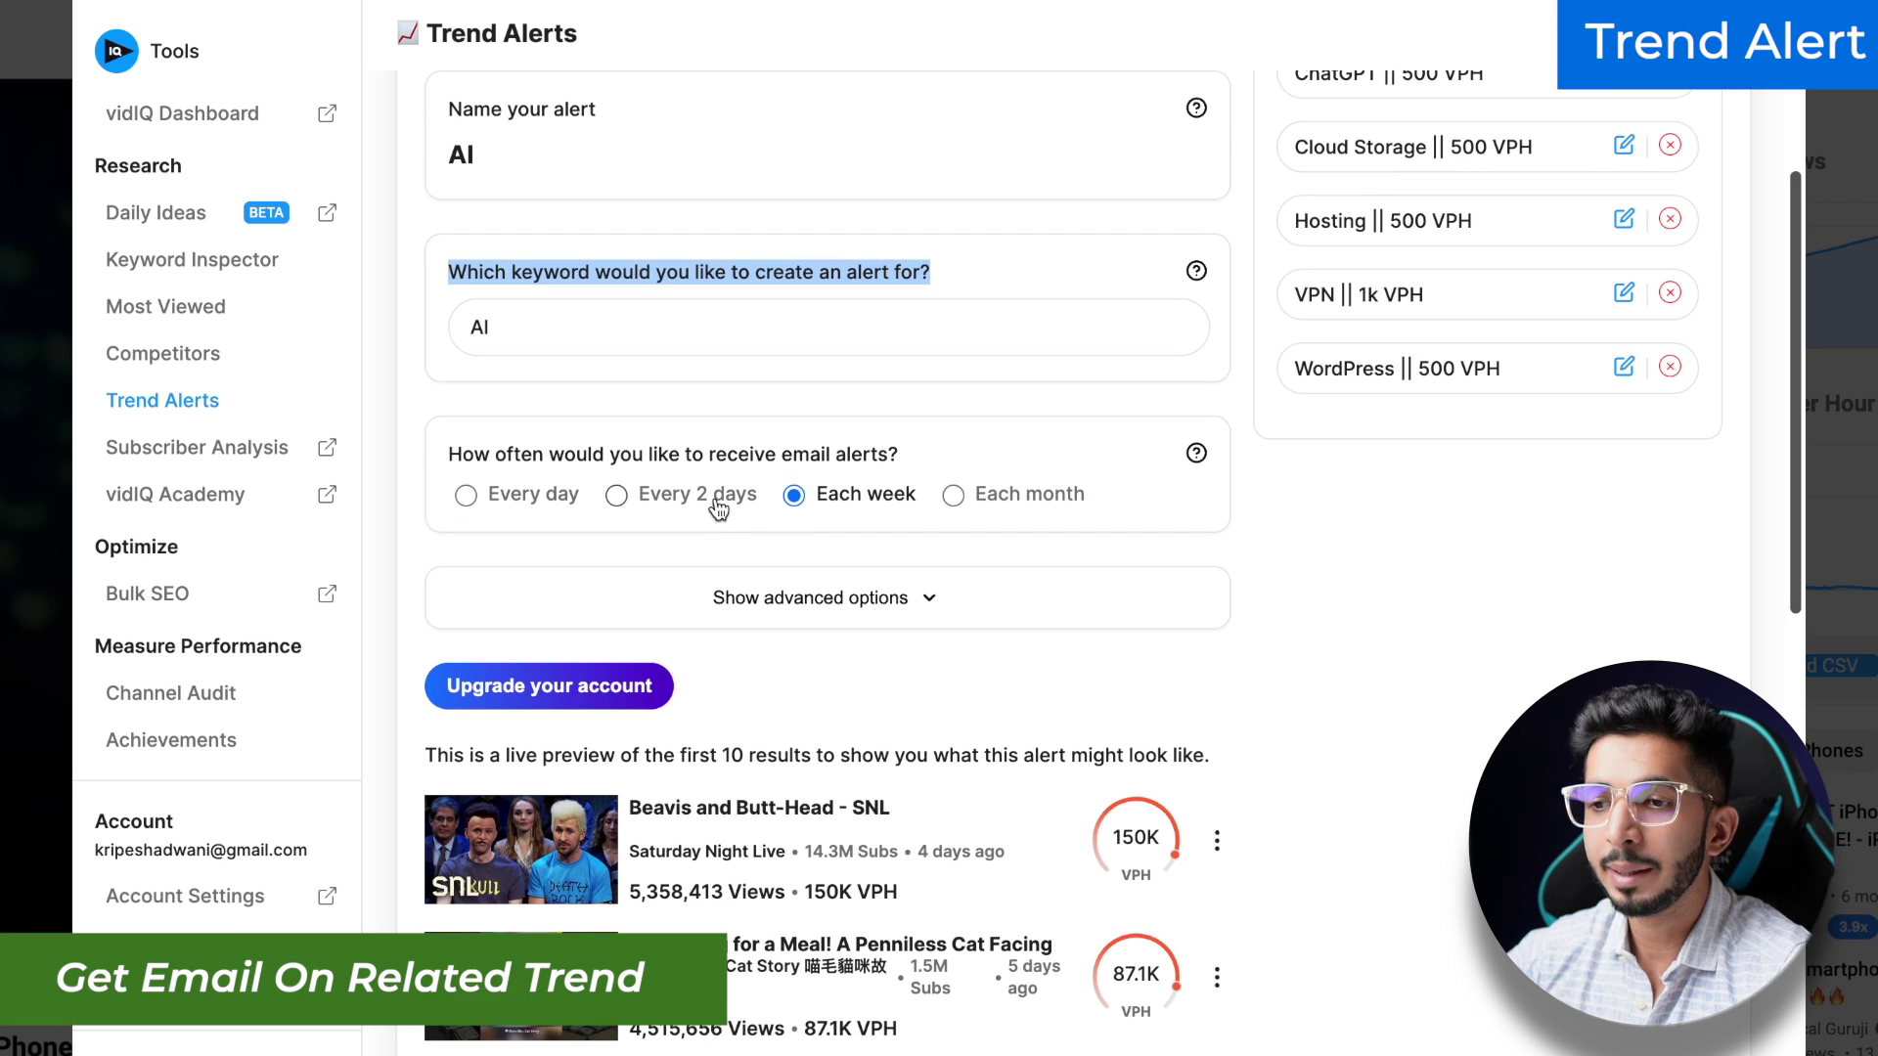
scroll(717, 504, down, 1)
click(717, 504)
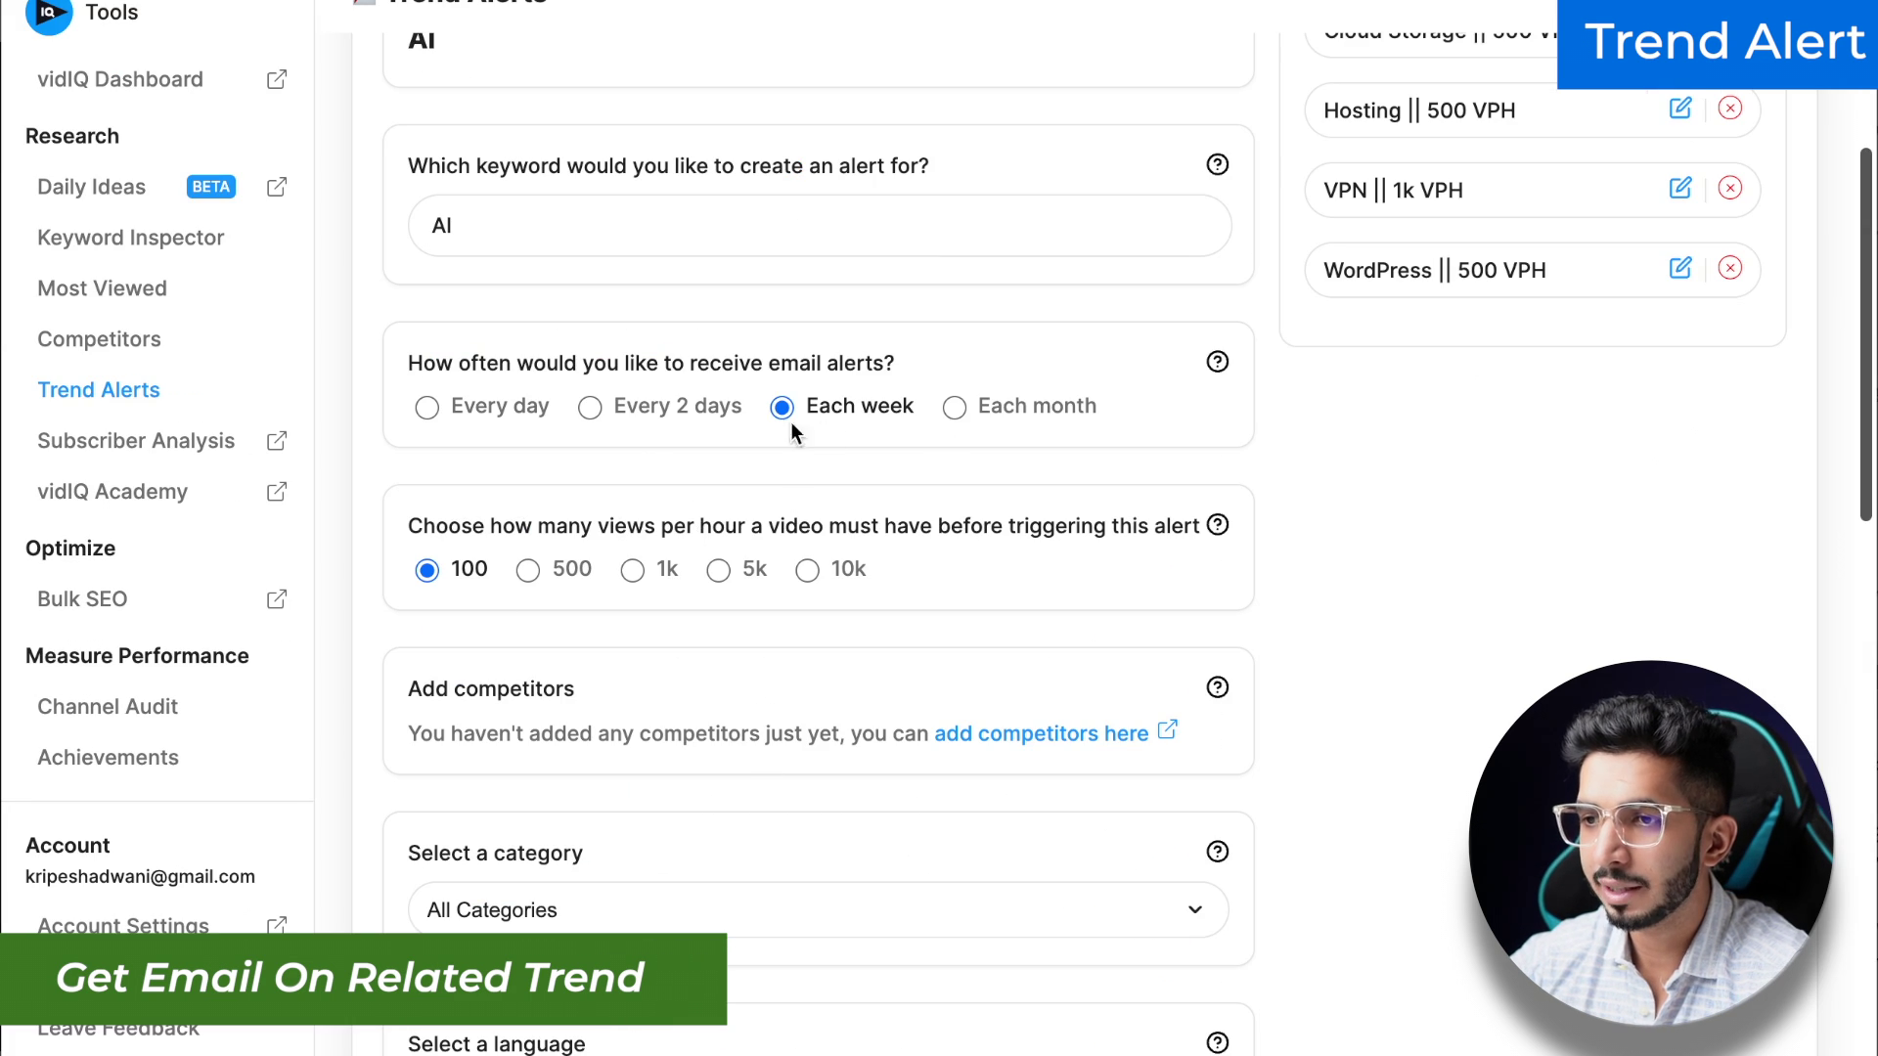
click(531, 575)
scroll(594, 554, down, 3)
click(537, 683)
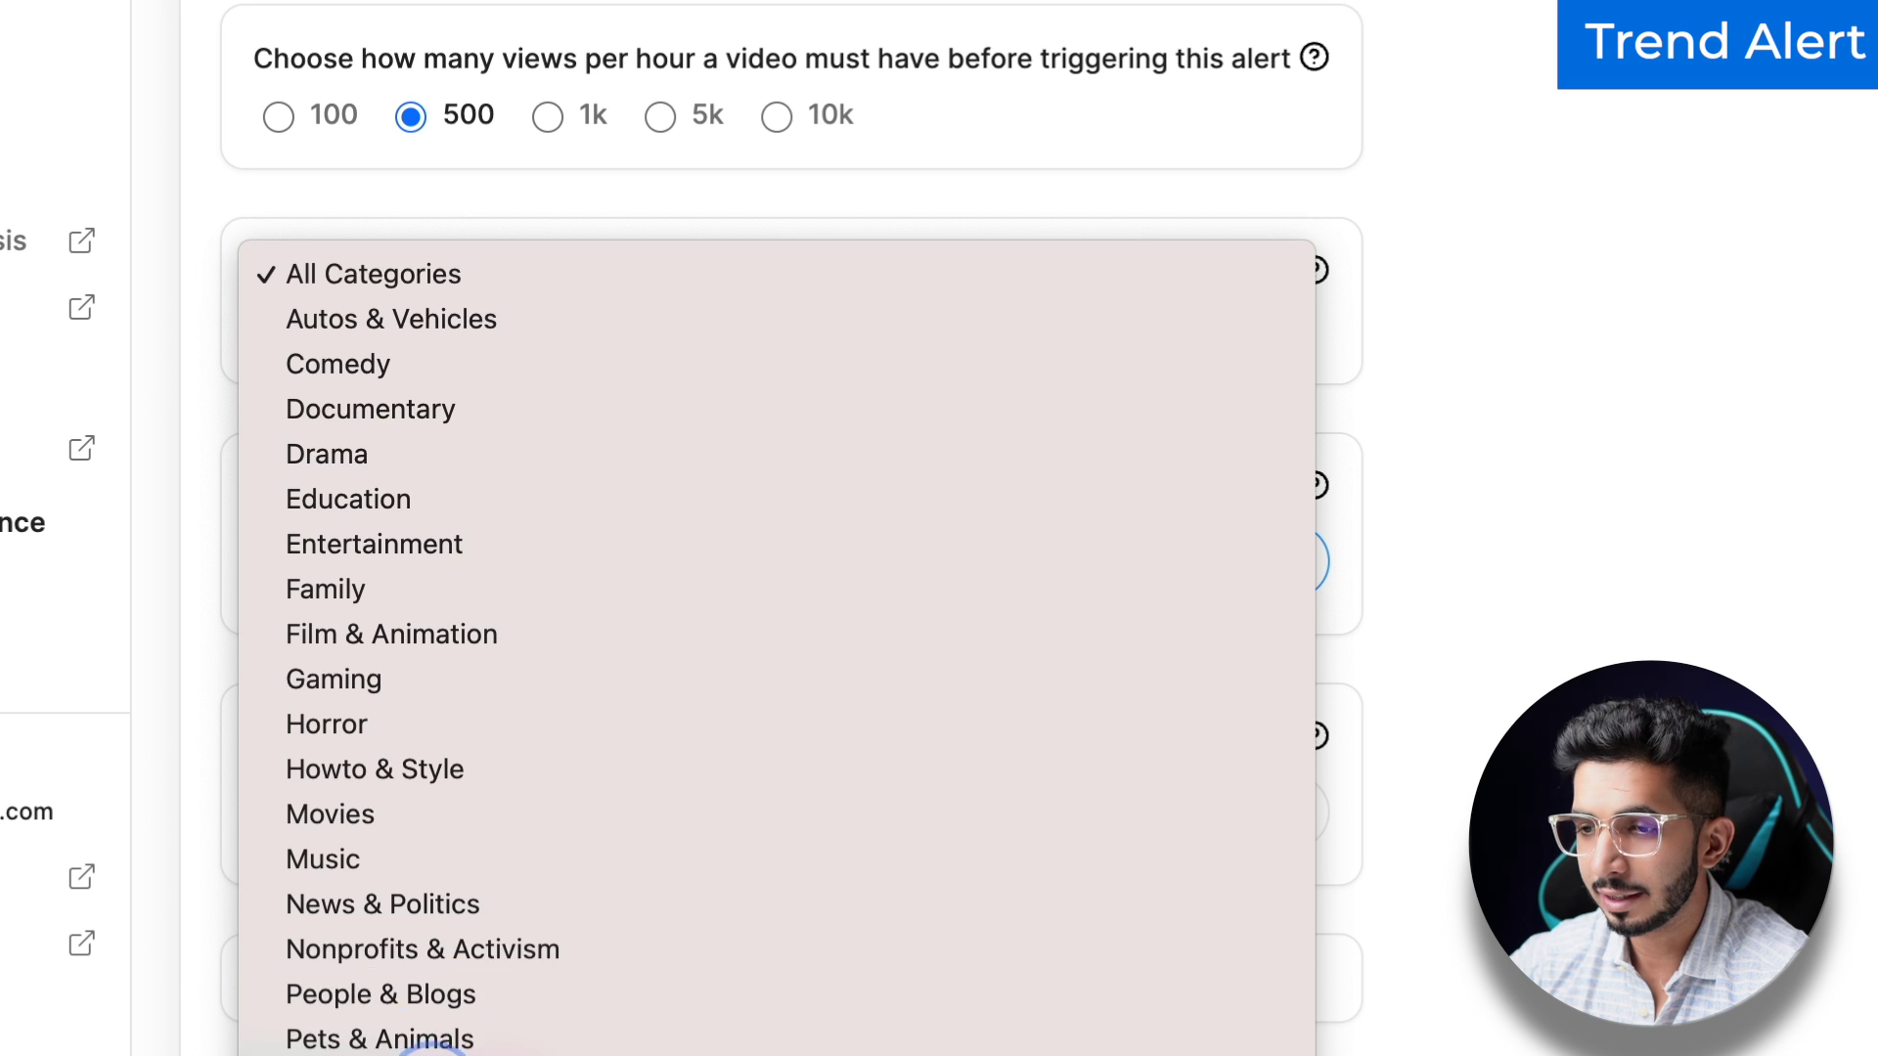
click(435, 1035)
Step: Examine the live preview of videos matching the AI alert and return to the alert's main settings
scroll(841, 706, down, 6)
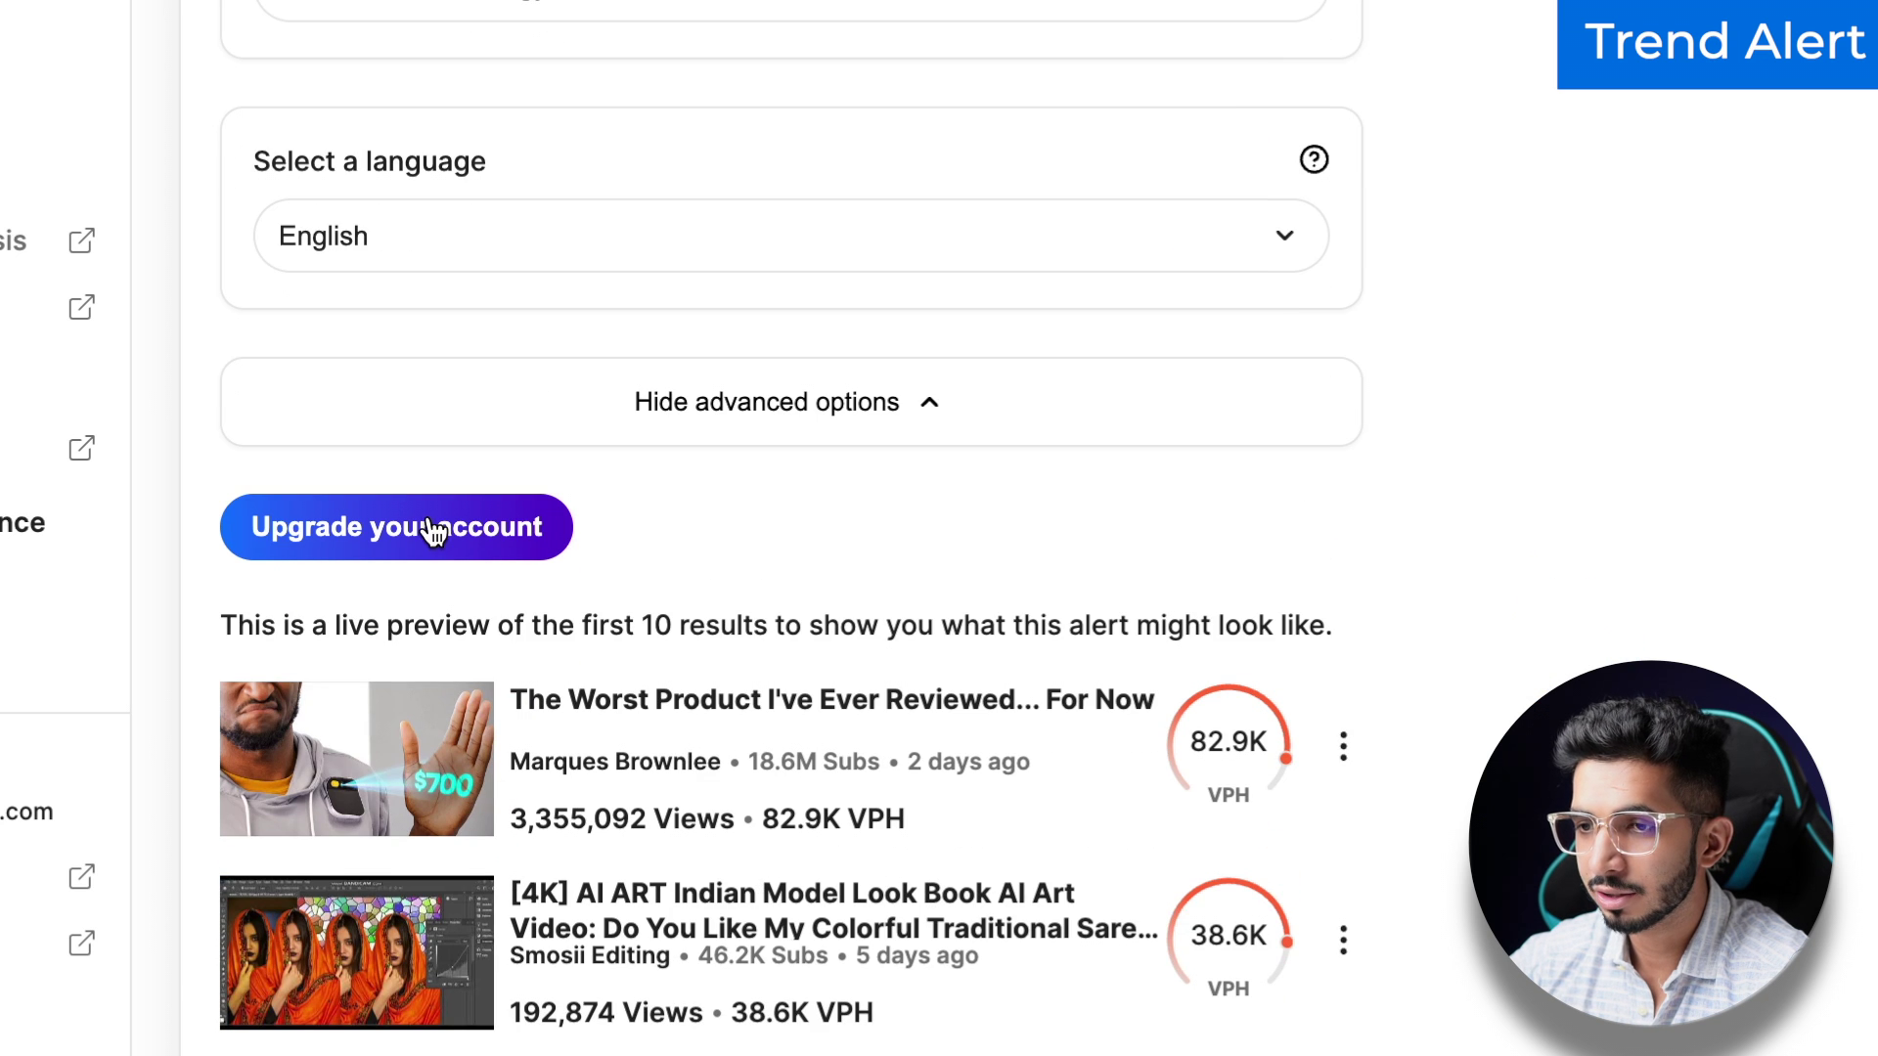
scroll(930, 497, down, 3)
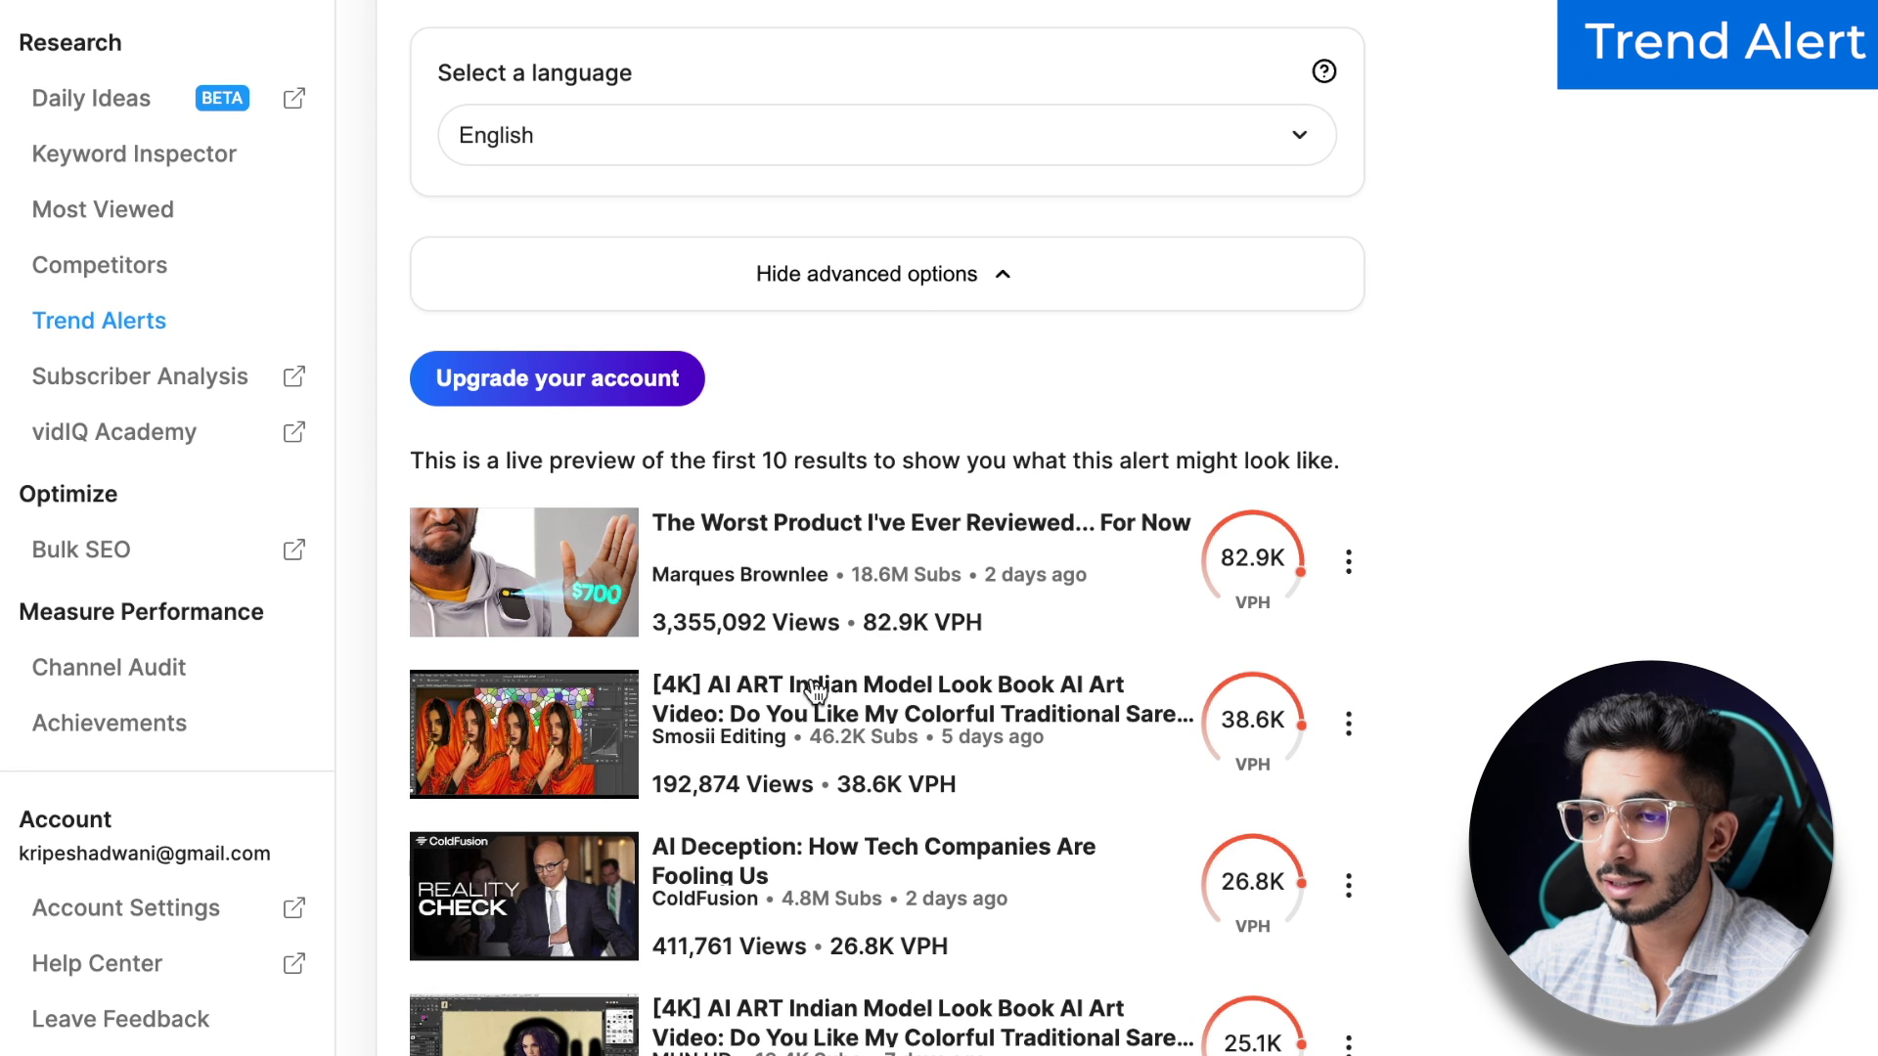
scroll(815, 689, down, 3)
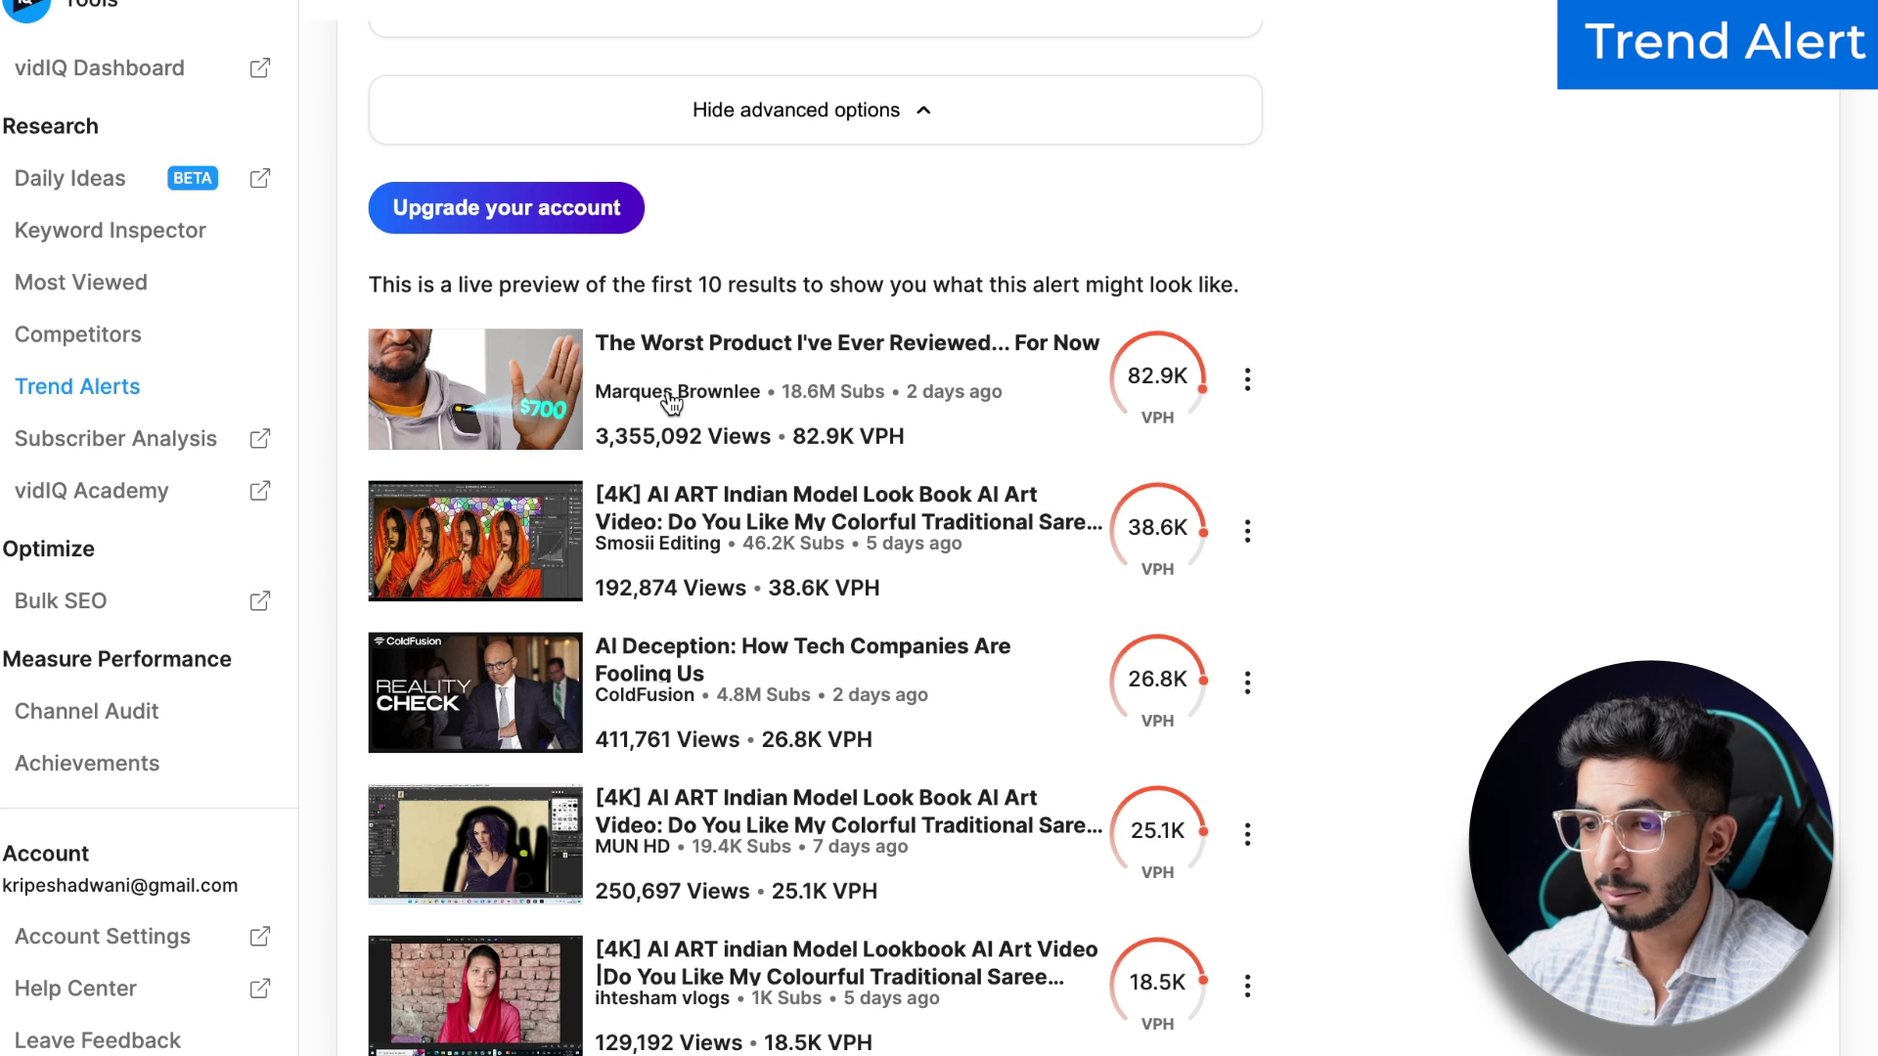
scroll(654, 406, down, 5)
scroll(671, 401, down, 5)
scroll(671, 401, up, 15)
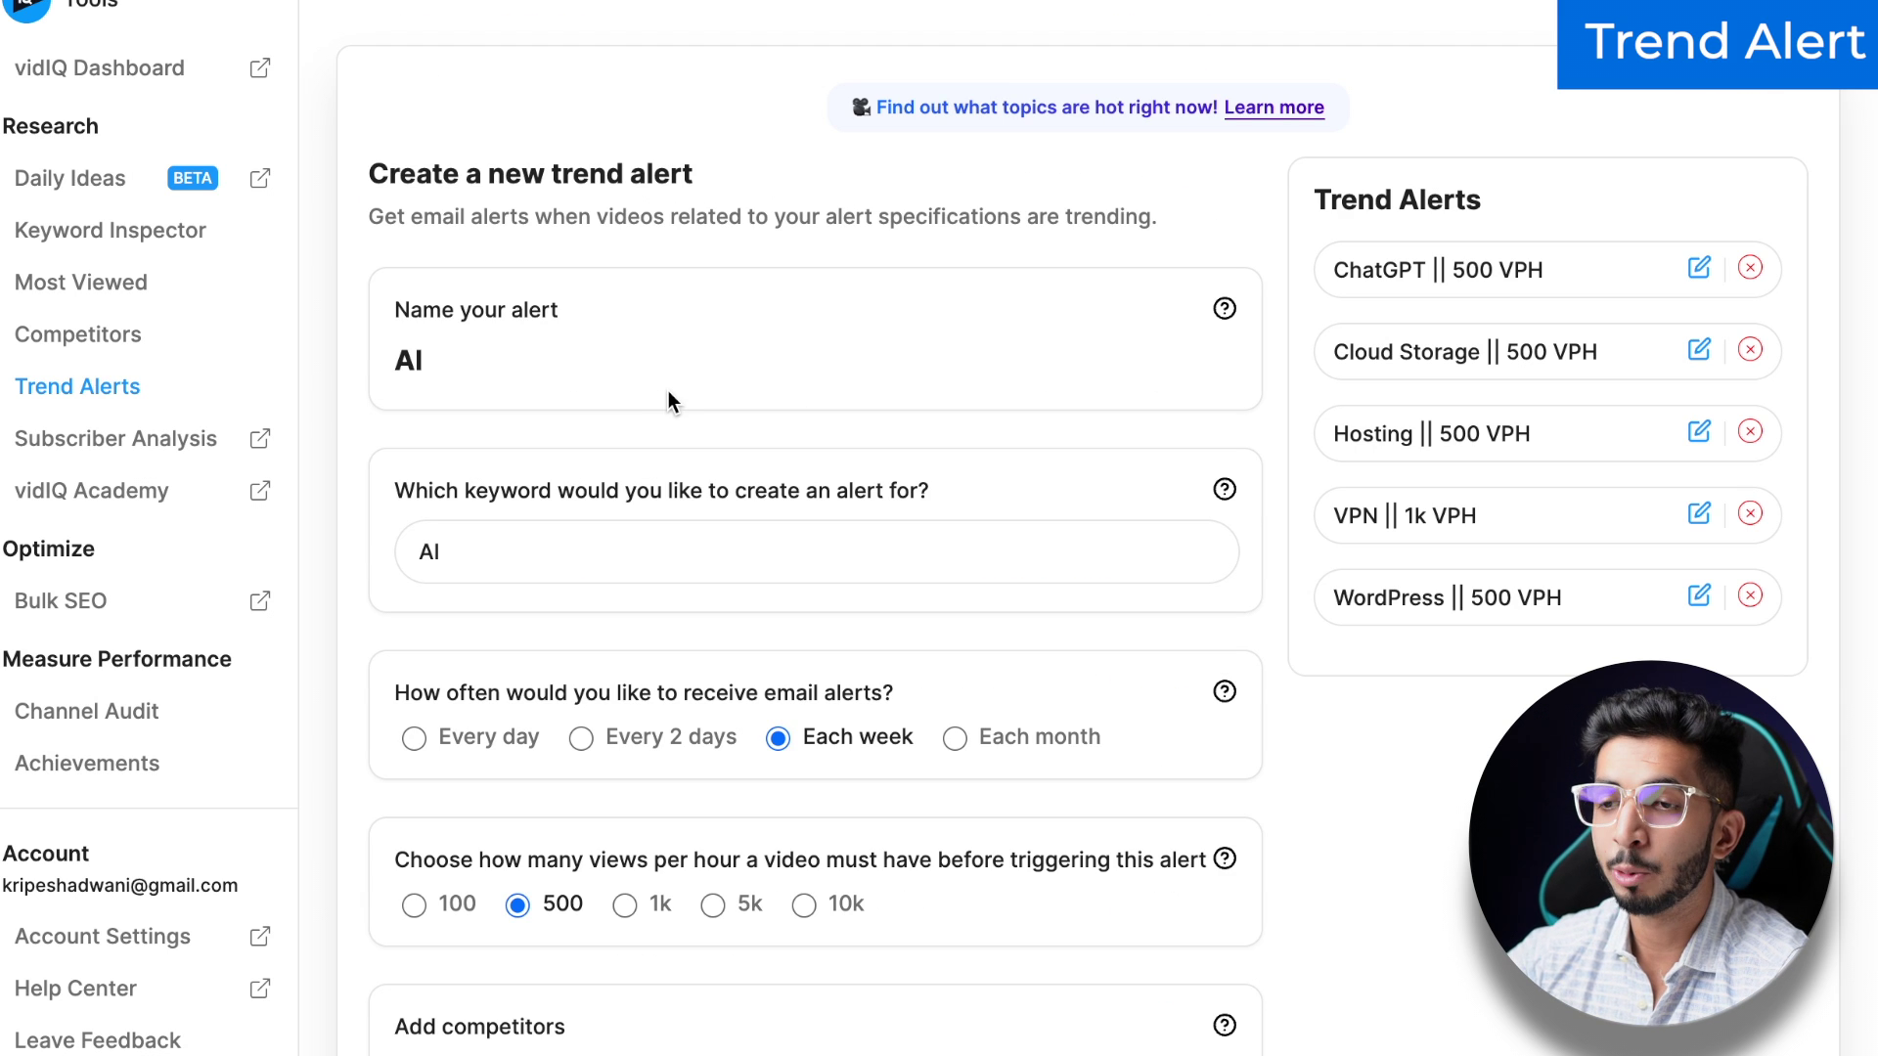
click(605, 558)
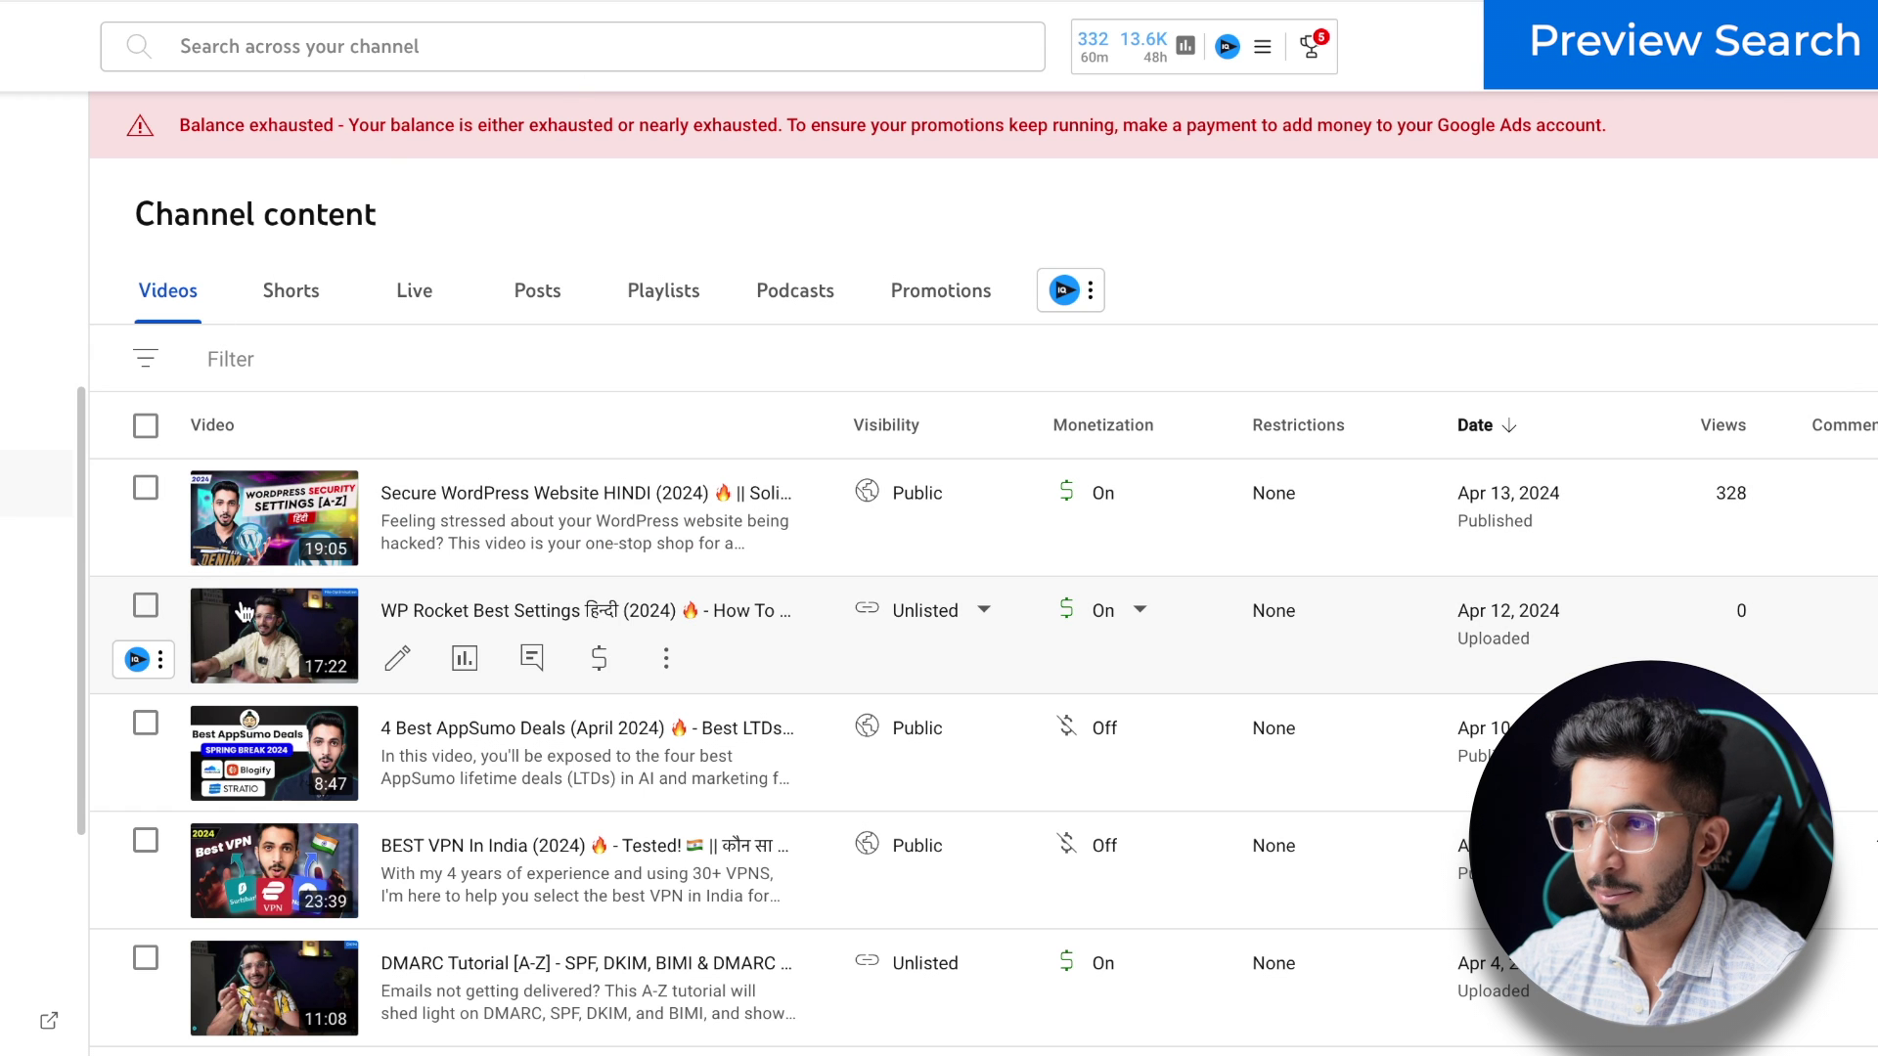
Step: Open the details of the WP Rocket Best Settings video and preview it in search results for "wp rocket settings"
click(256, 635)
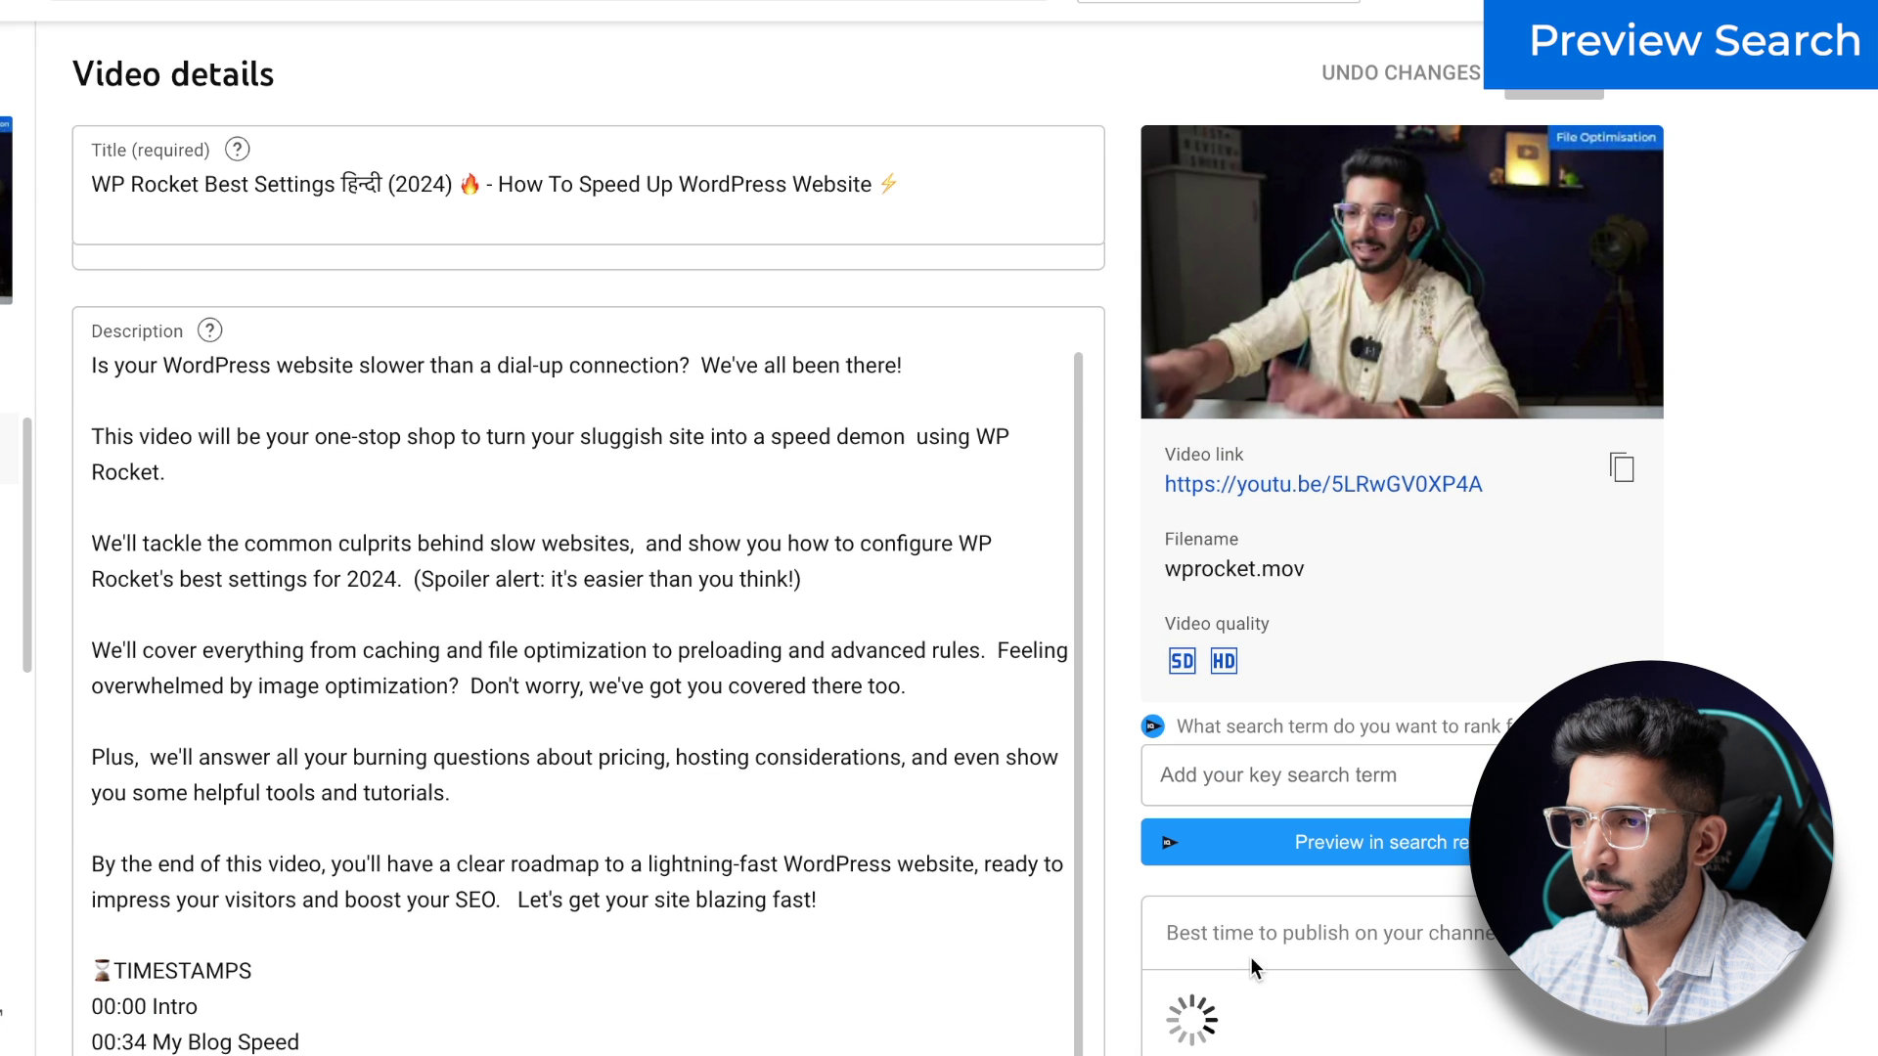
scroll(1307, 700, down, 1)
click(1296, 699)
text(wp rocket sett)
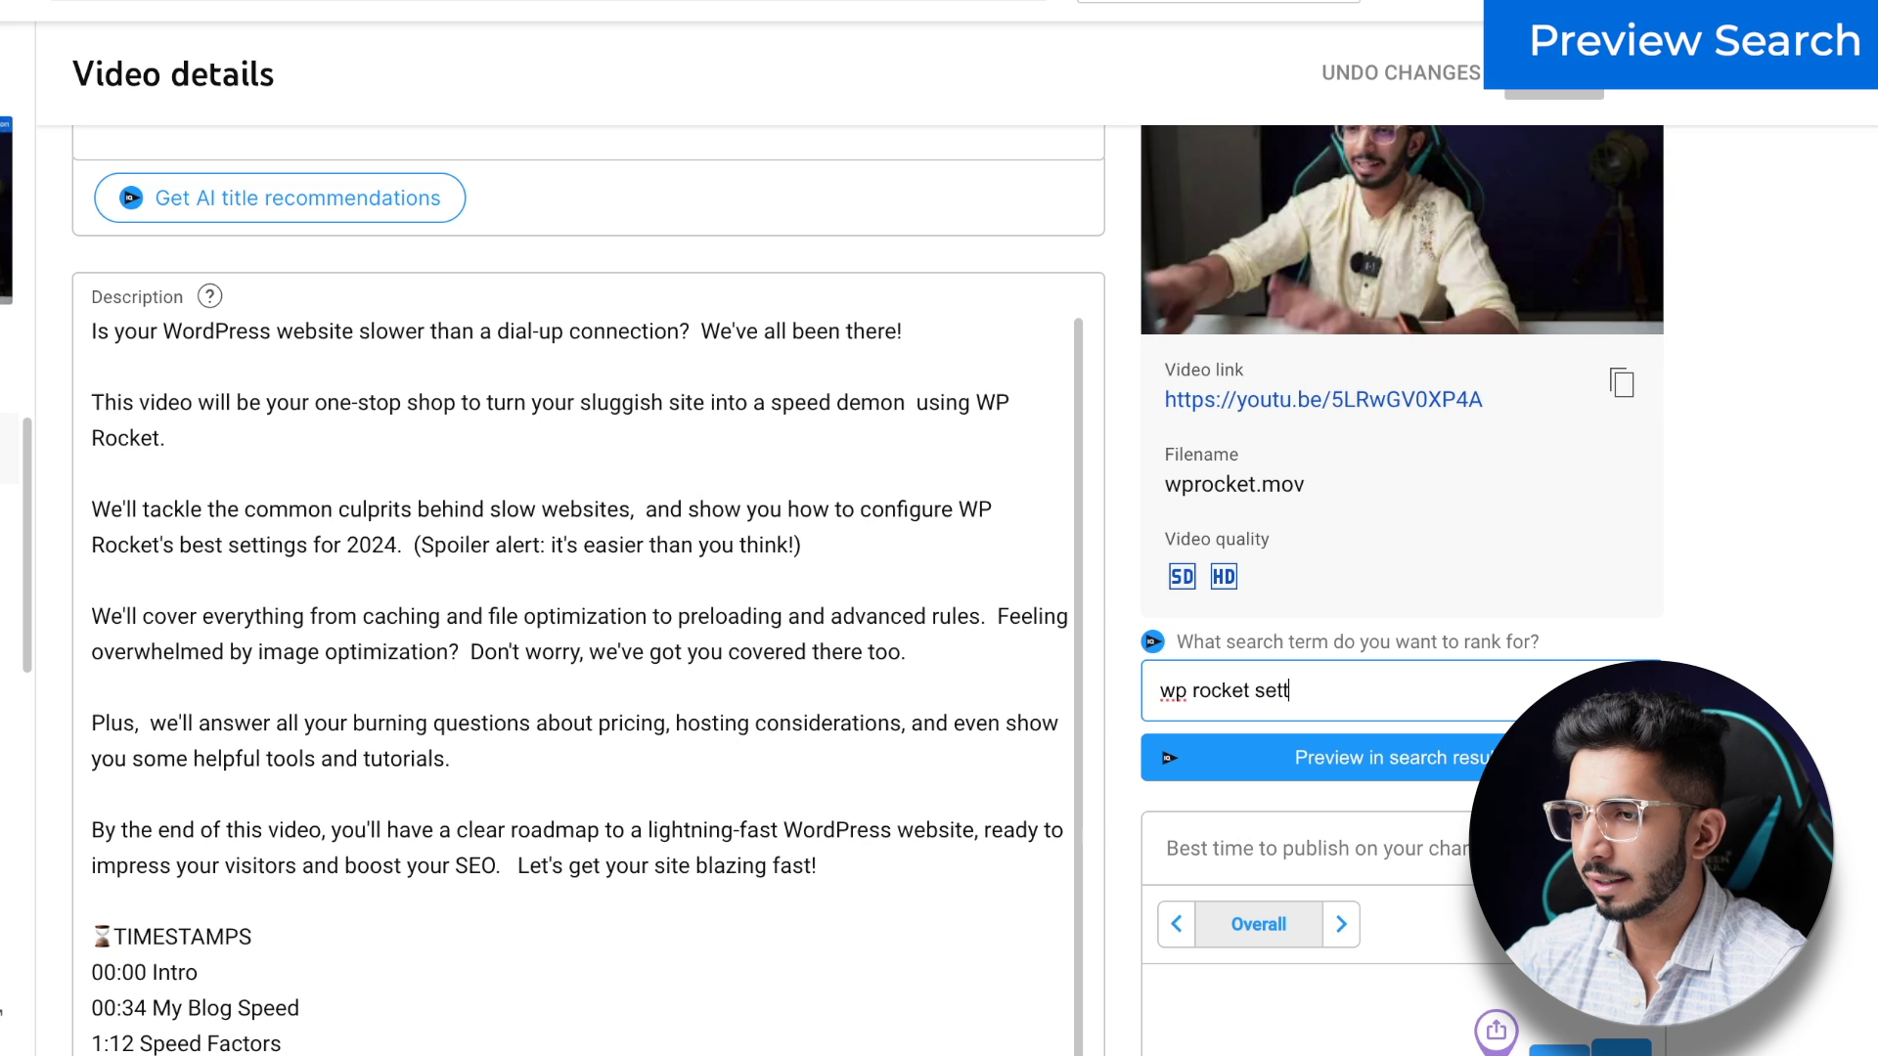
text(ings)
click(1370, 760)
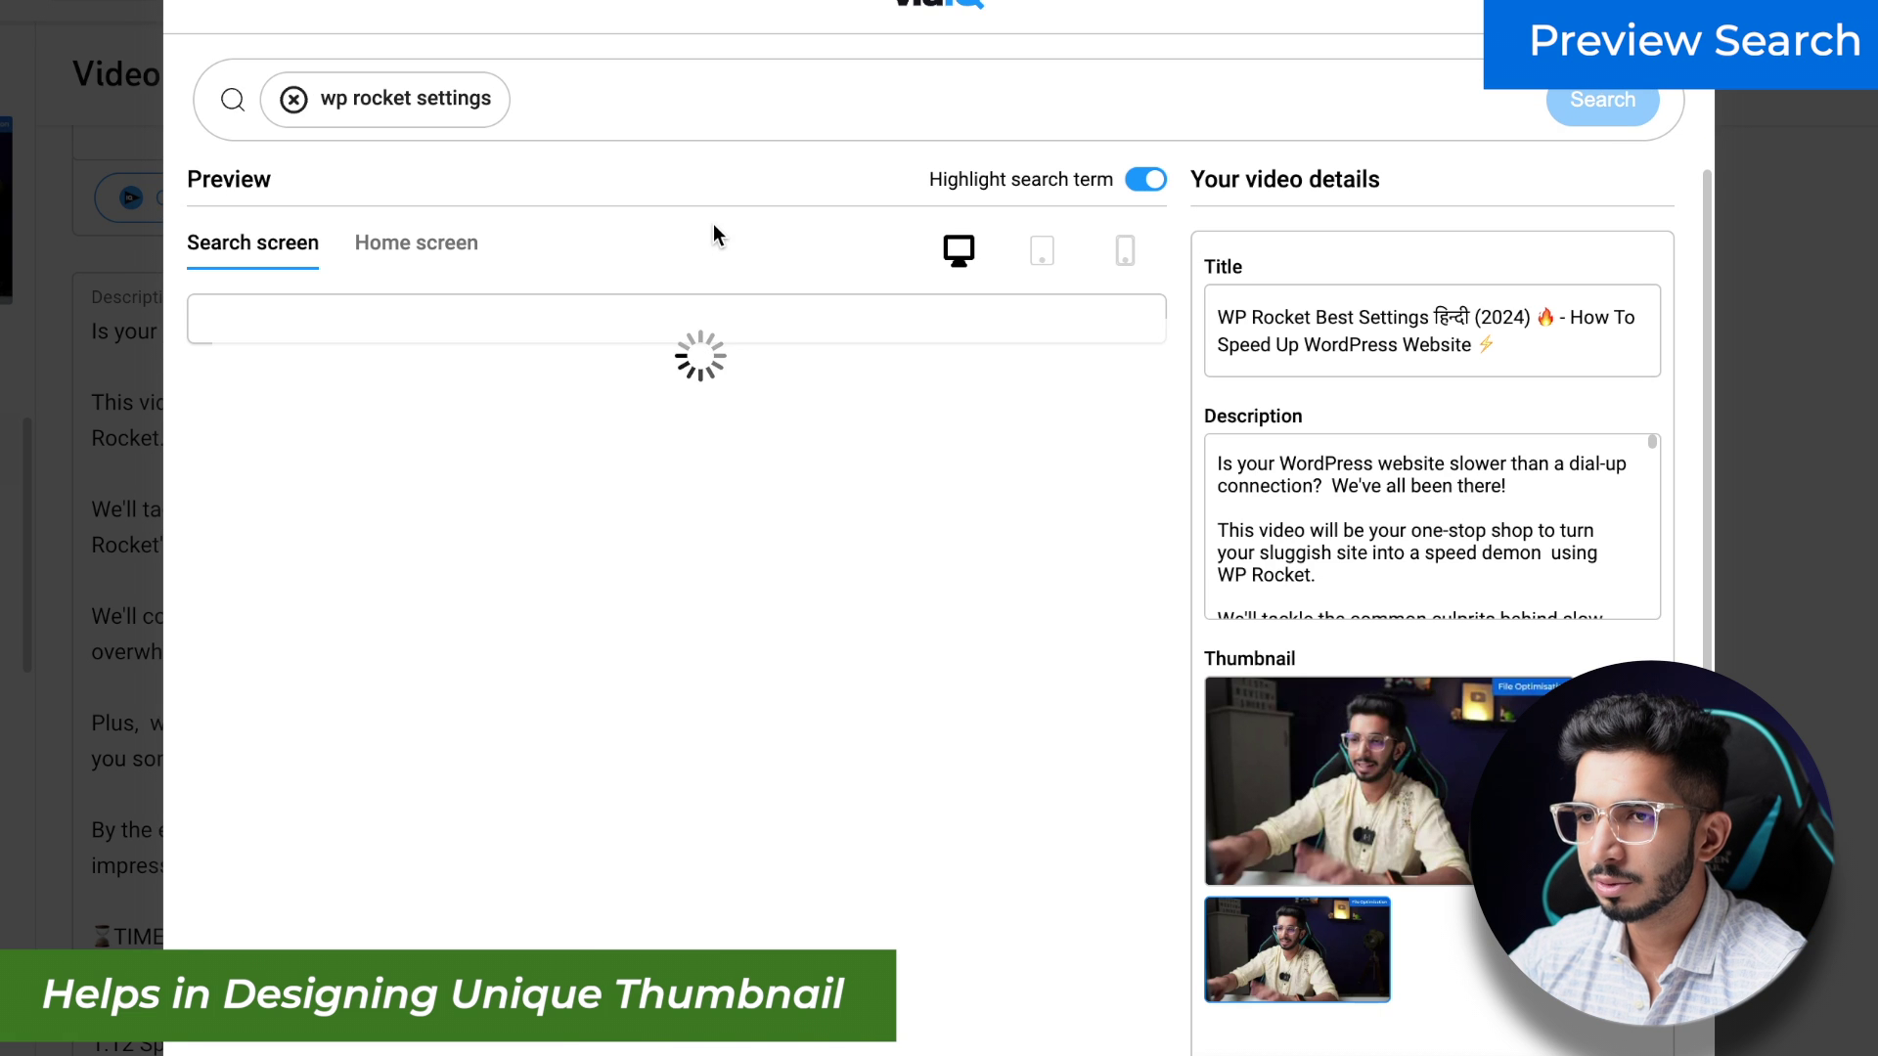
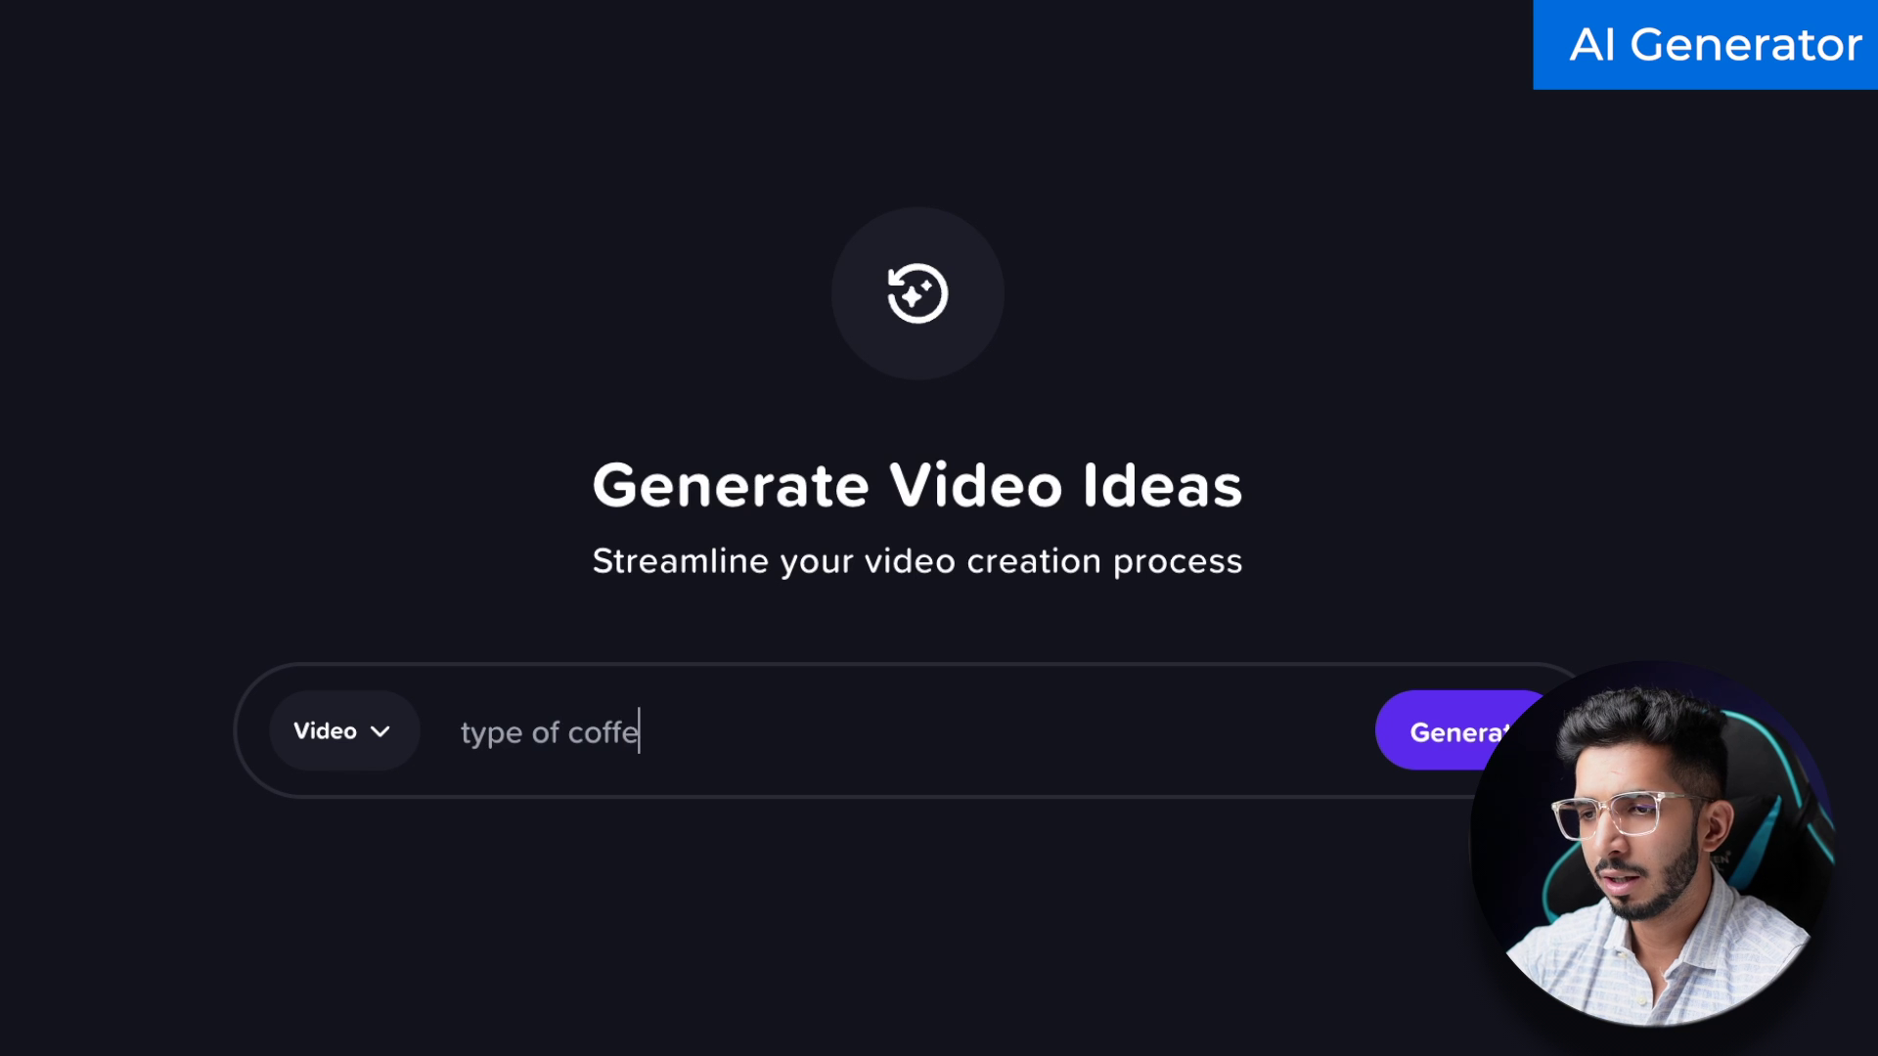
Step: Generate video content for "type of coffee beans" and review the suggested title, description, tags and video script
click(1418, 734)
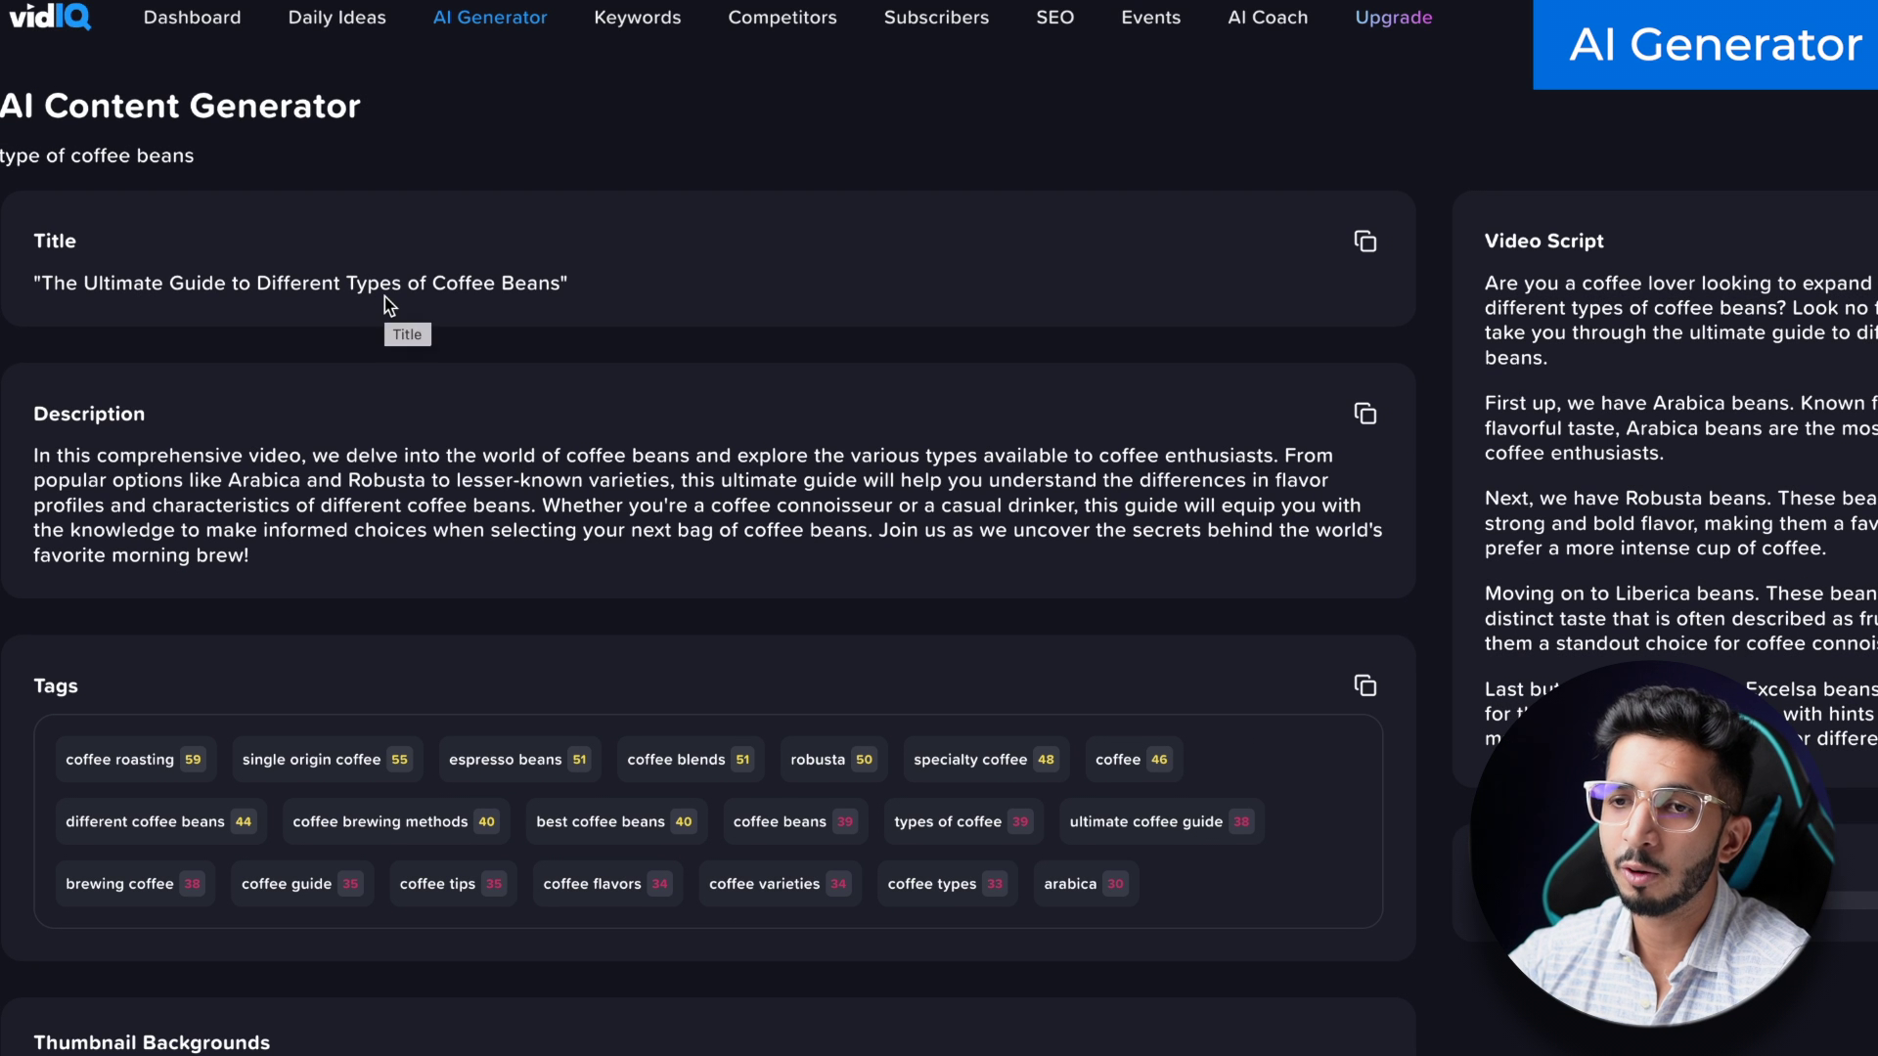
drag(161, 541, 296, 555)
click(429, 537)
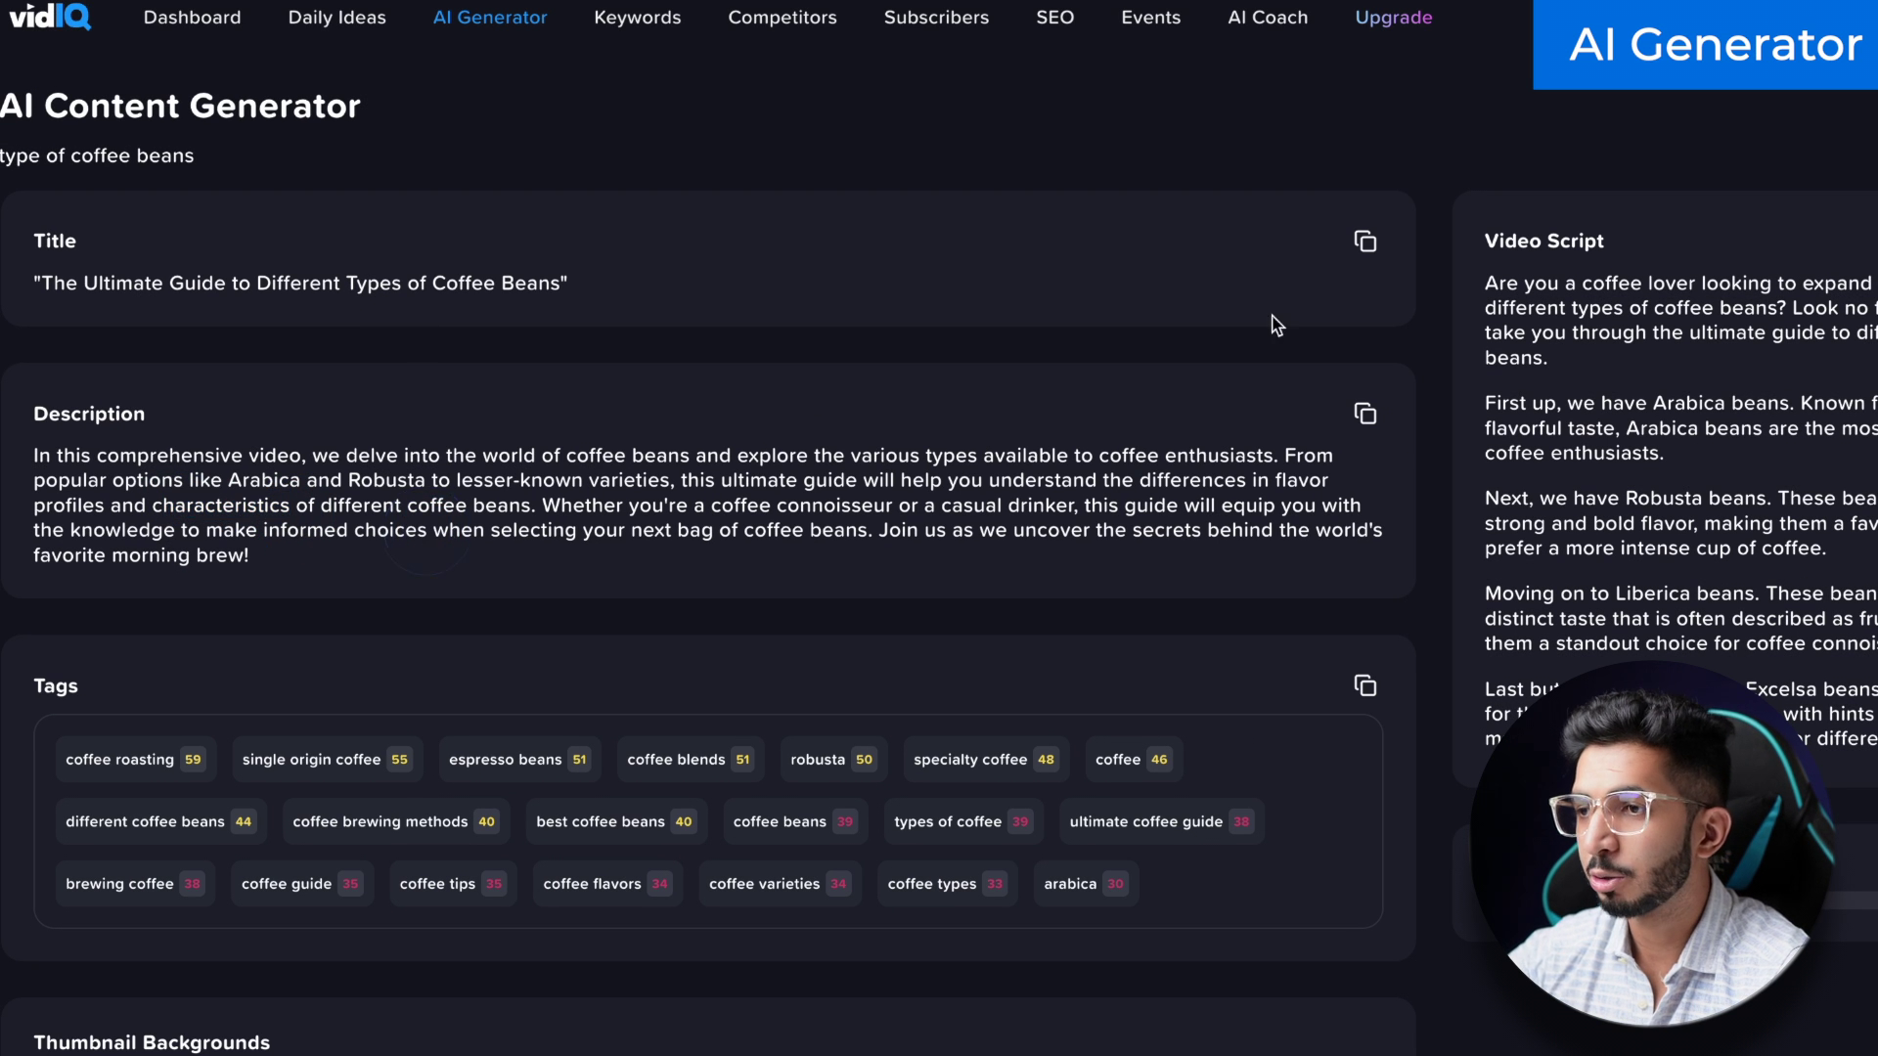
drag(1530, 309, 1709, 550)
click(1709, 550)
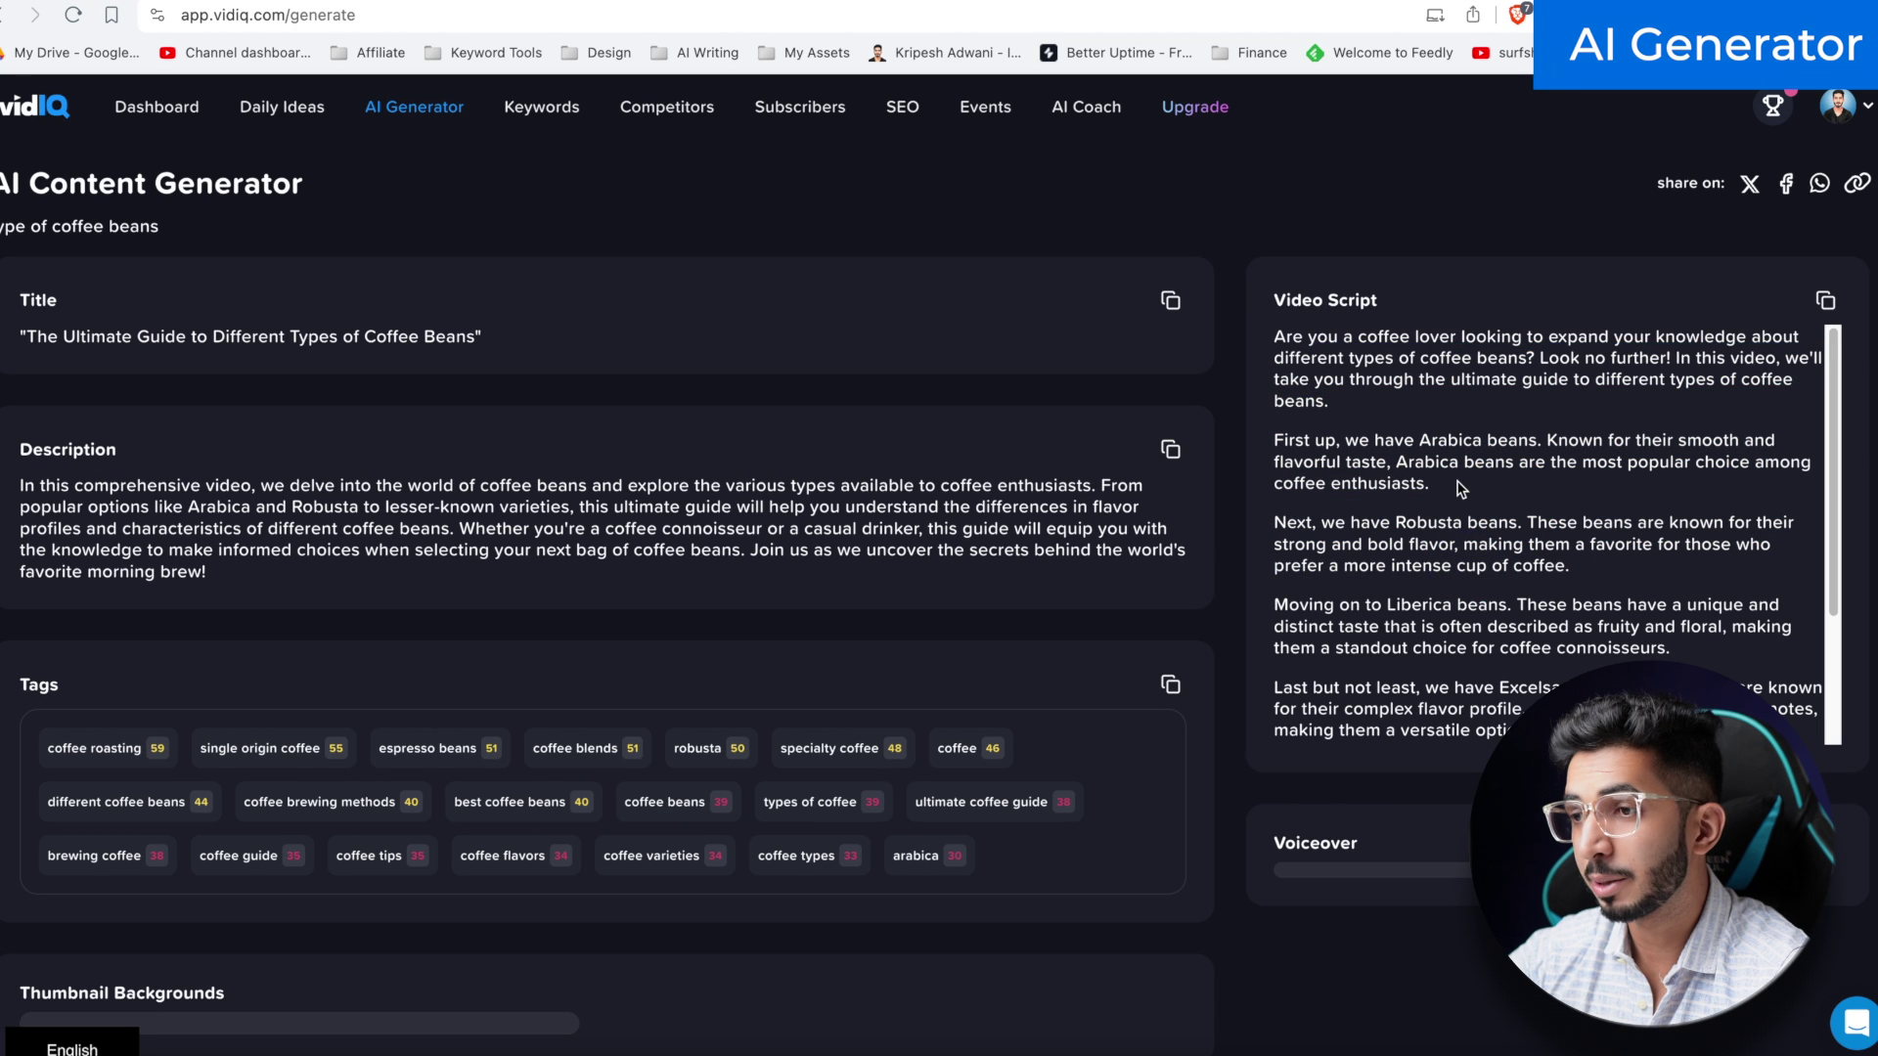
scroll(1462, 489, down, 3)
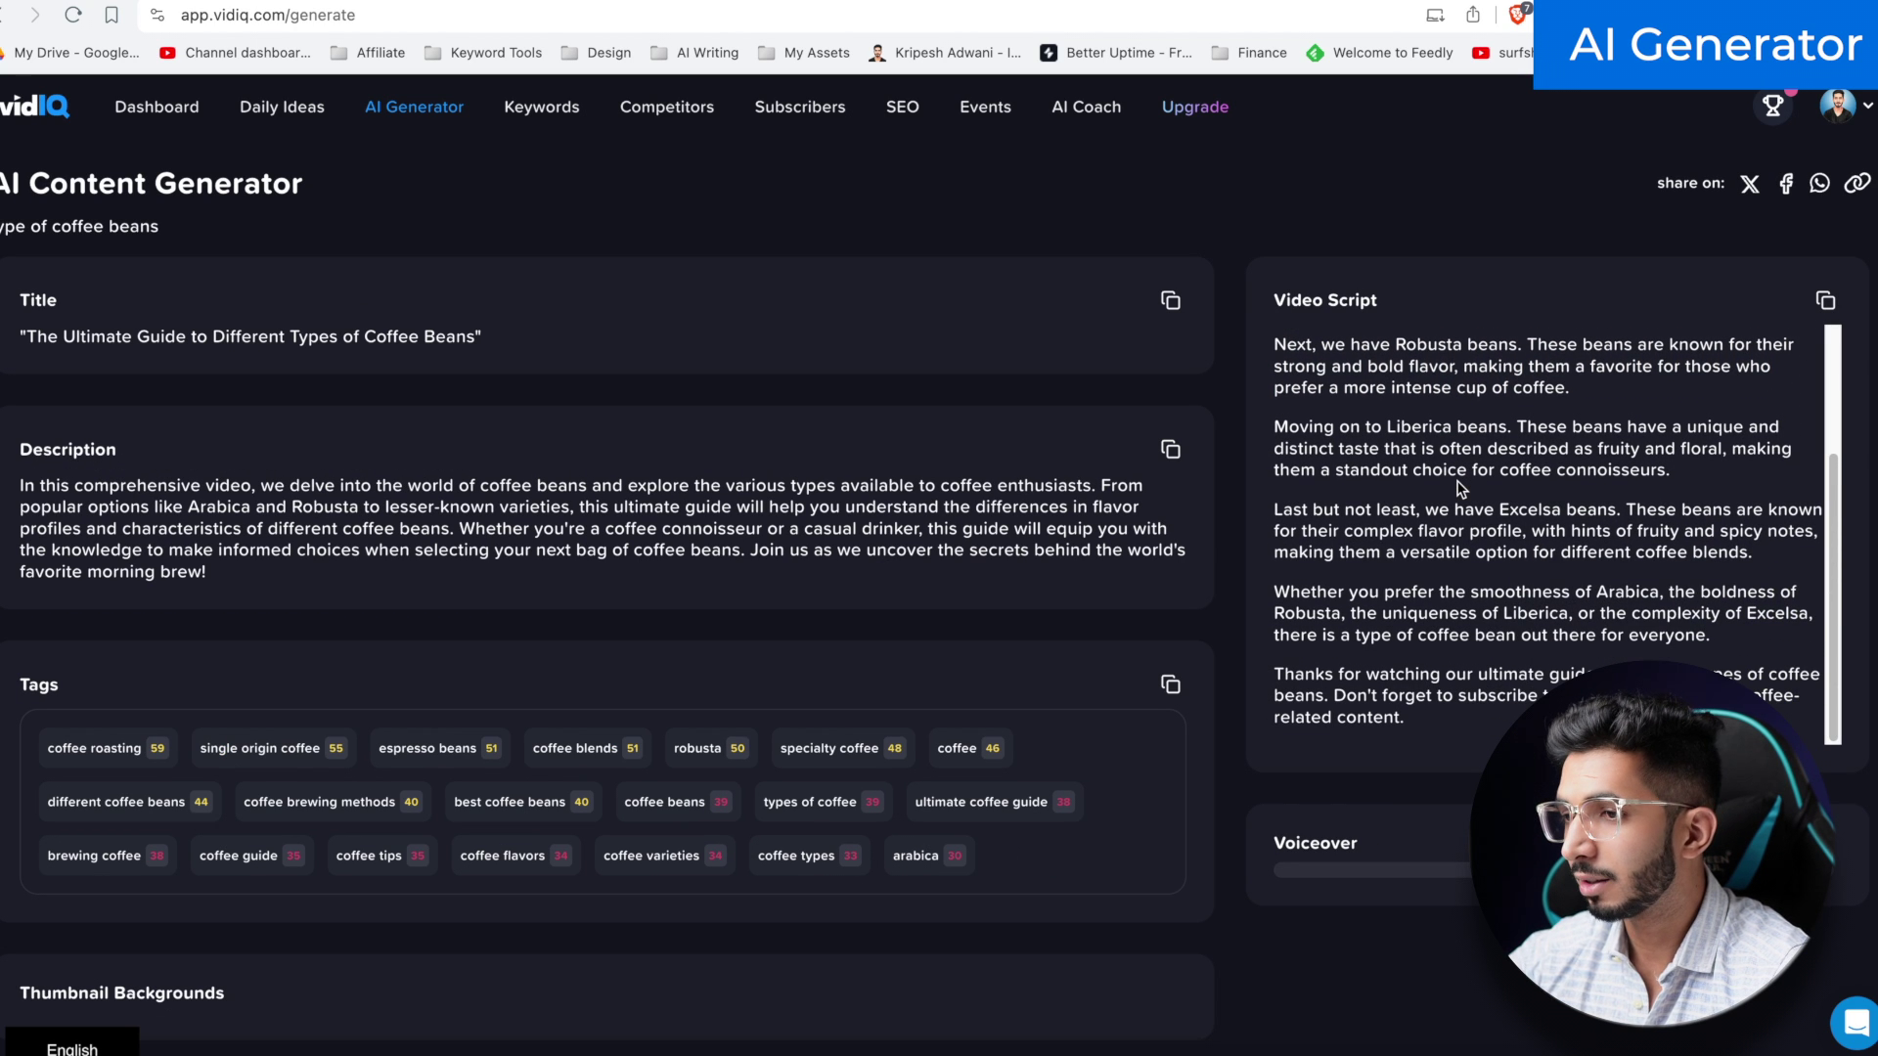
scroll(1461, 489, up, 3)
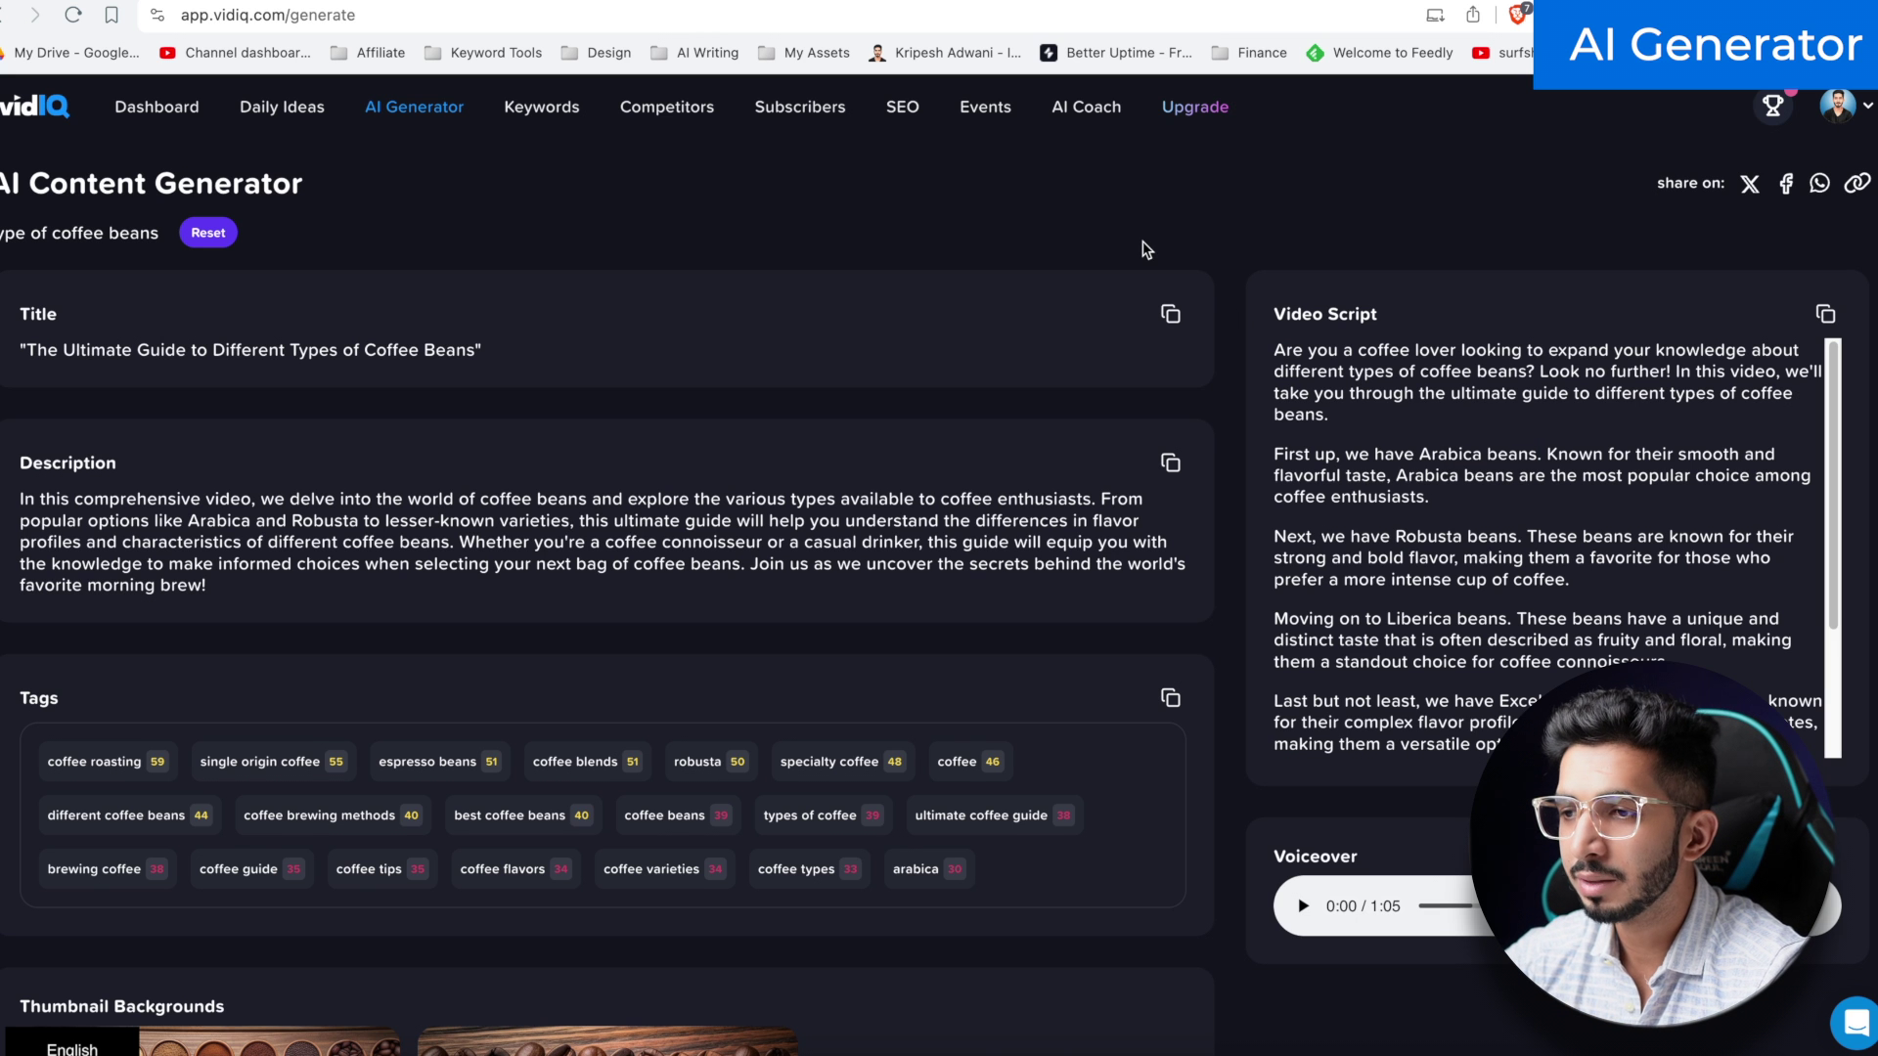
Step: Review the generated tags and thumbnail backgrounds for the coffee beans video and play its voiceover
scroll(1141, 244, down, 1)
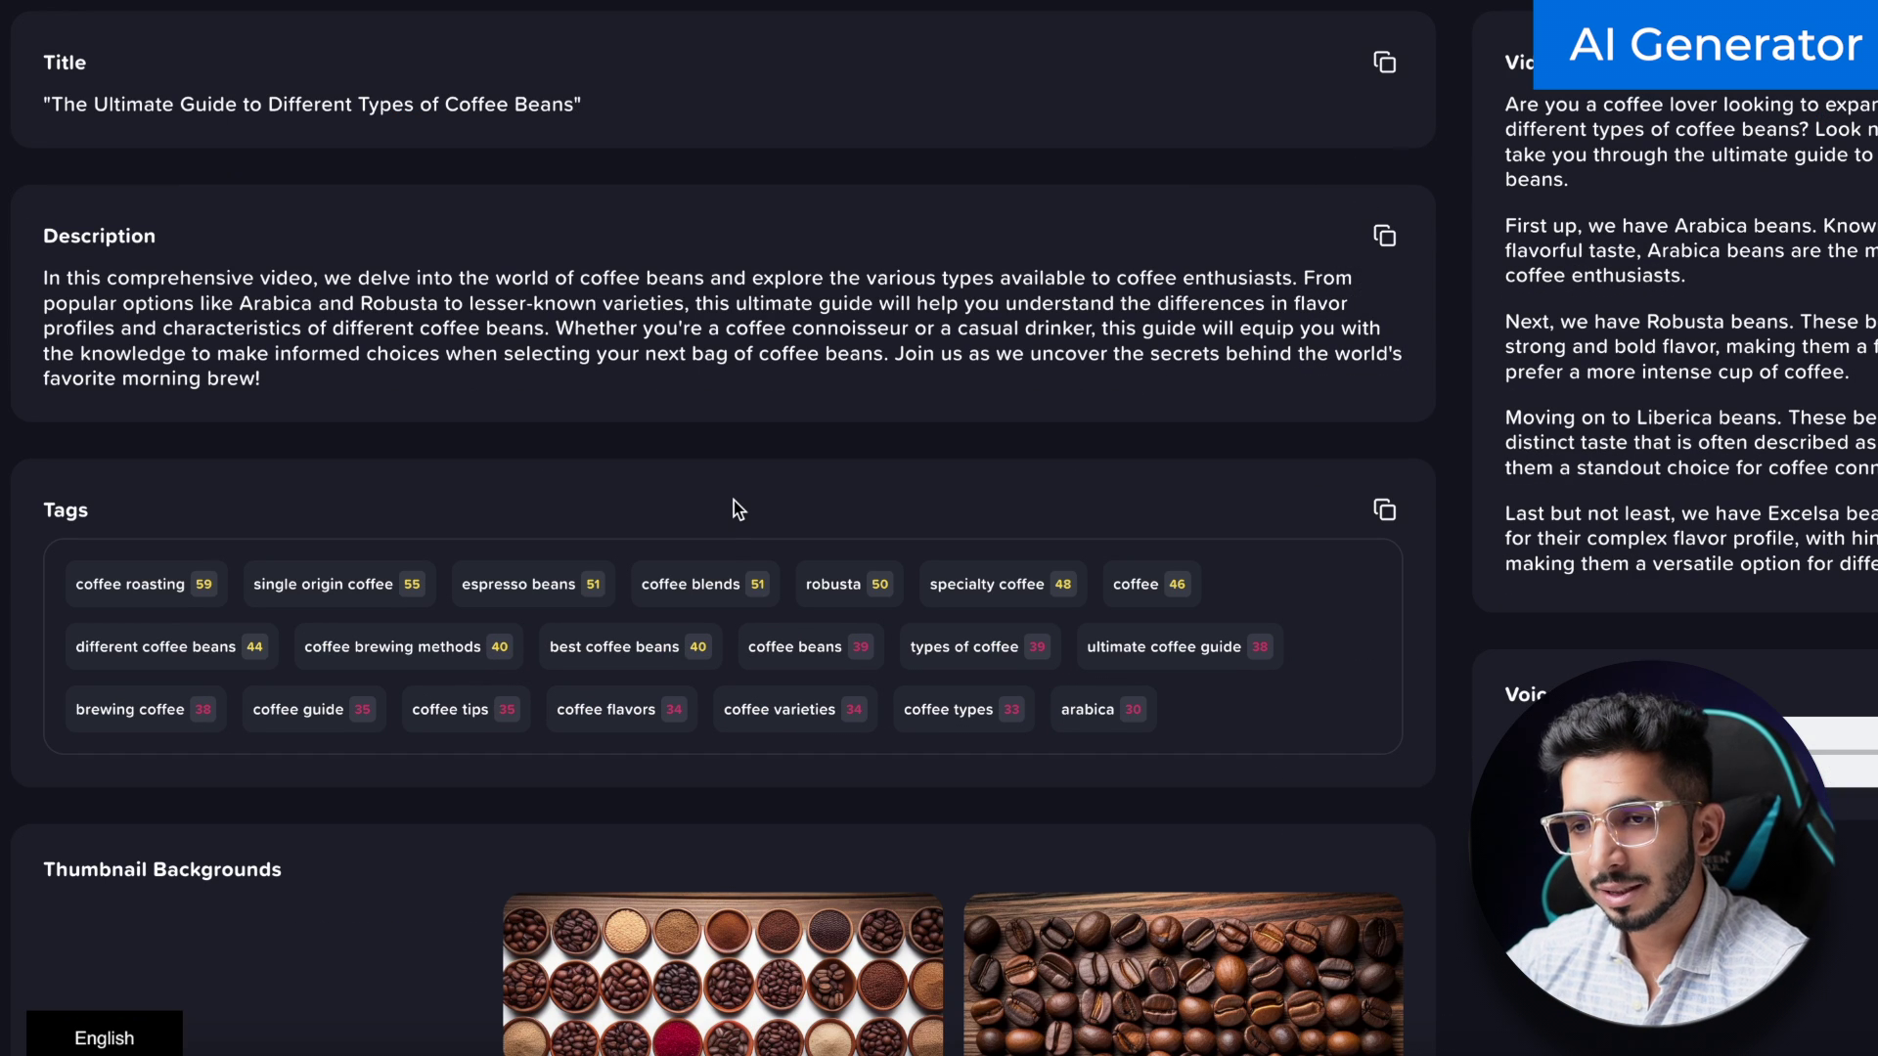
scroll(734, 501, down, 3)
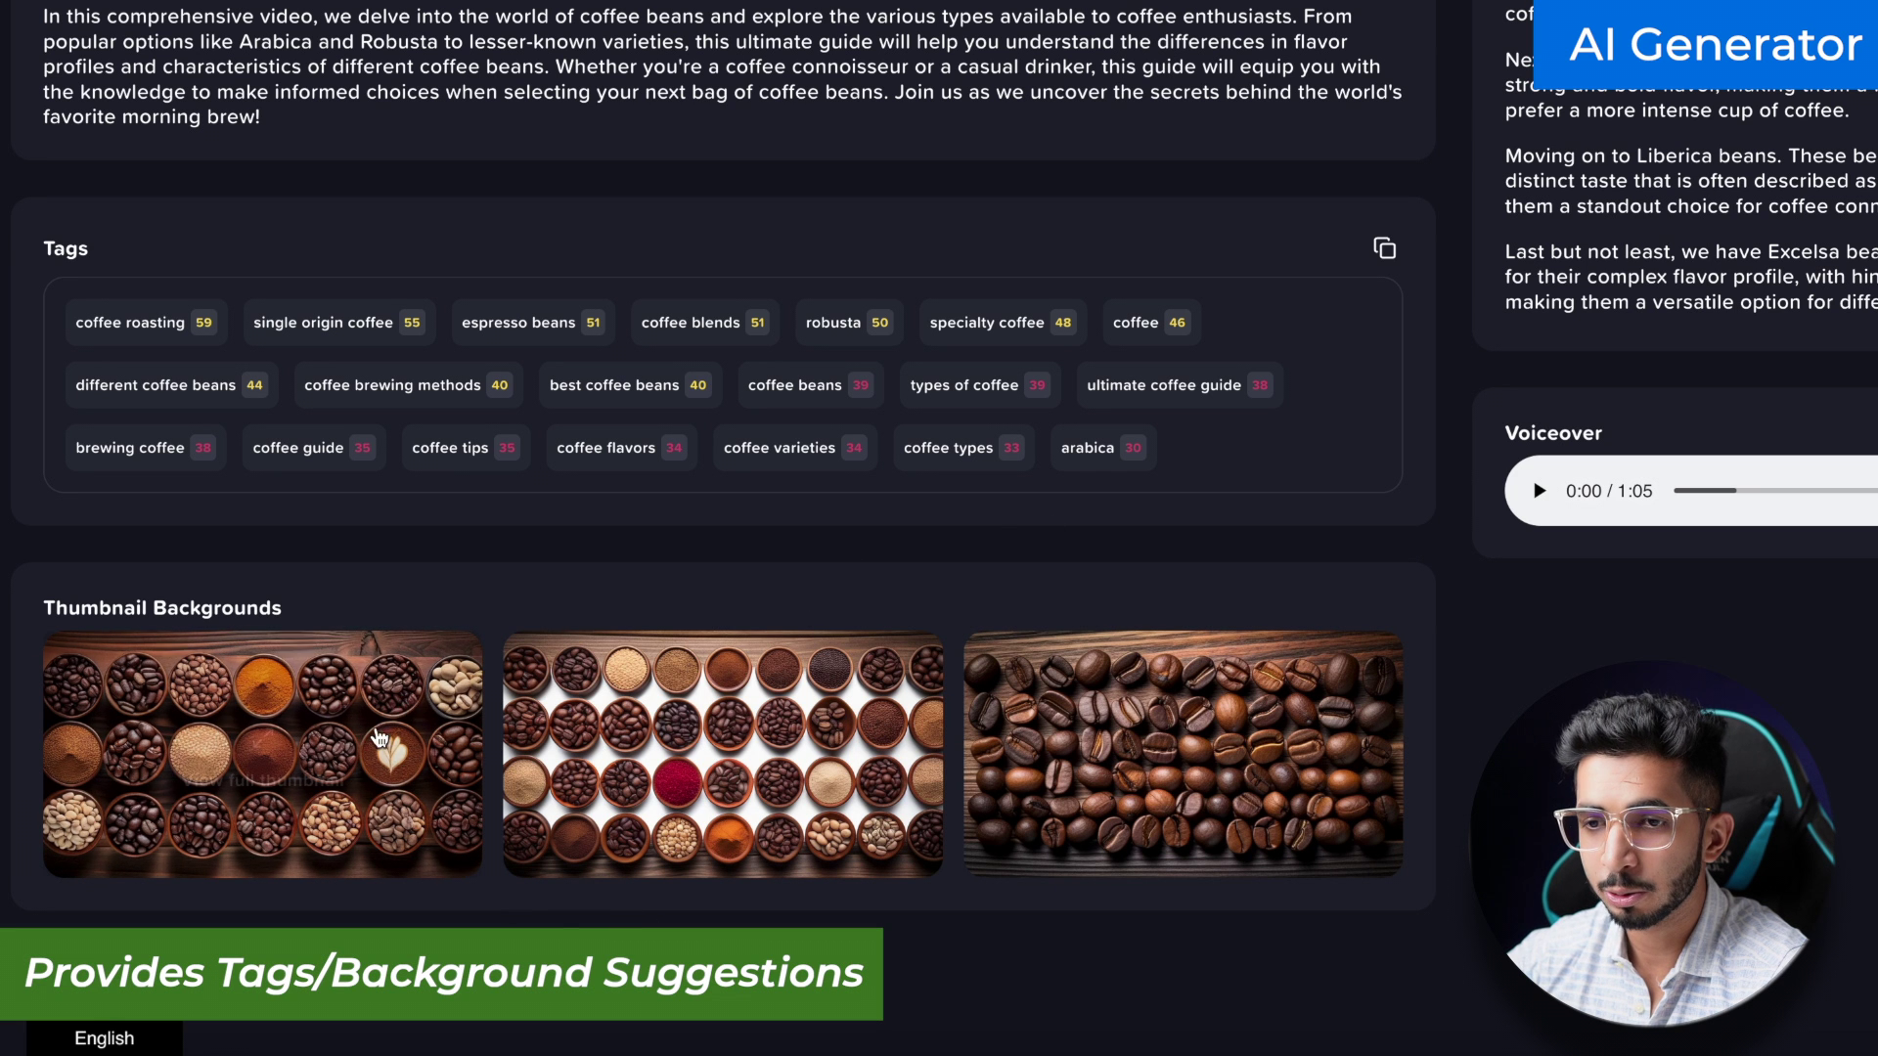
mouse_move(259, 750)
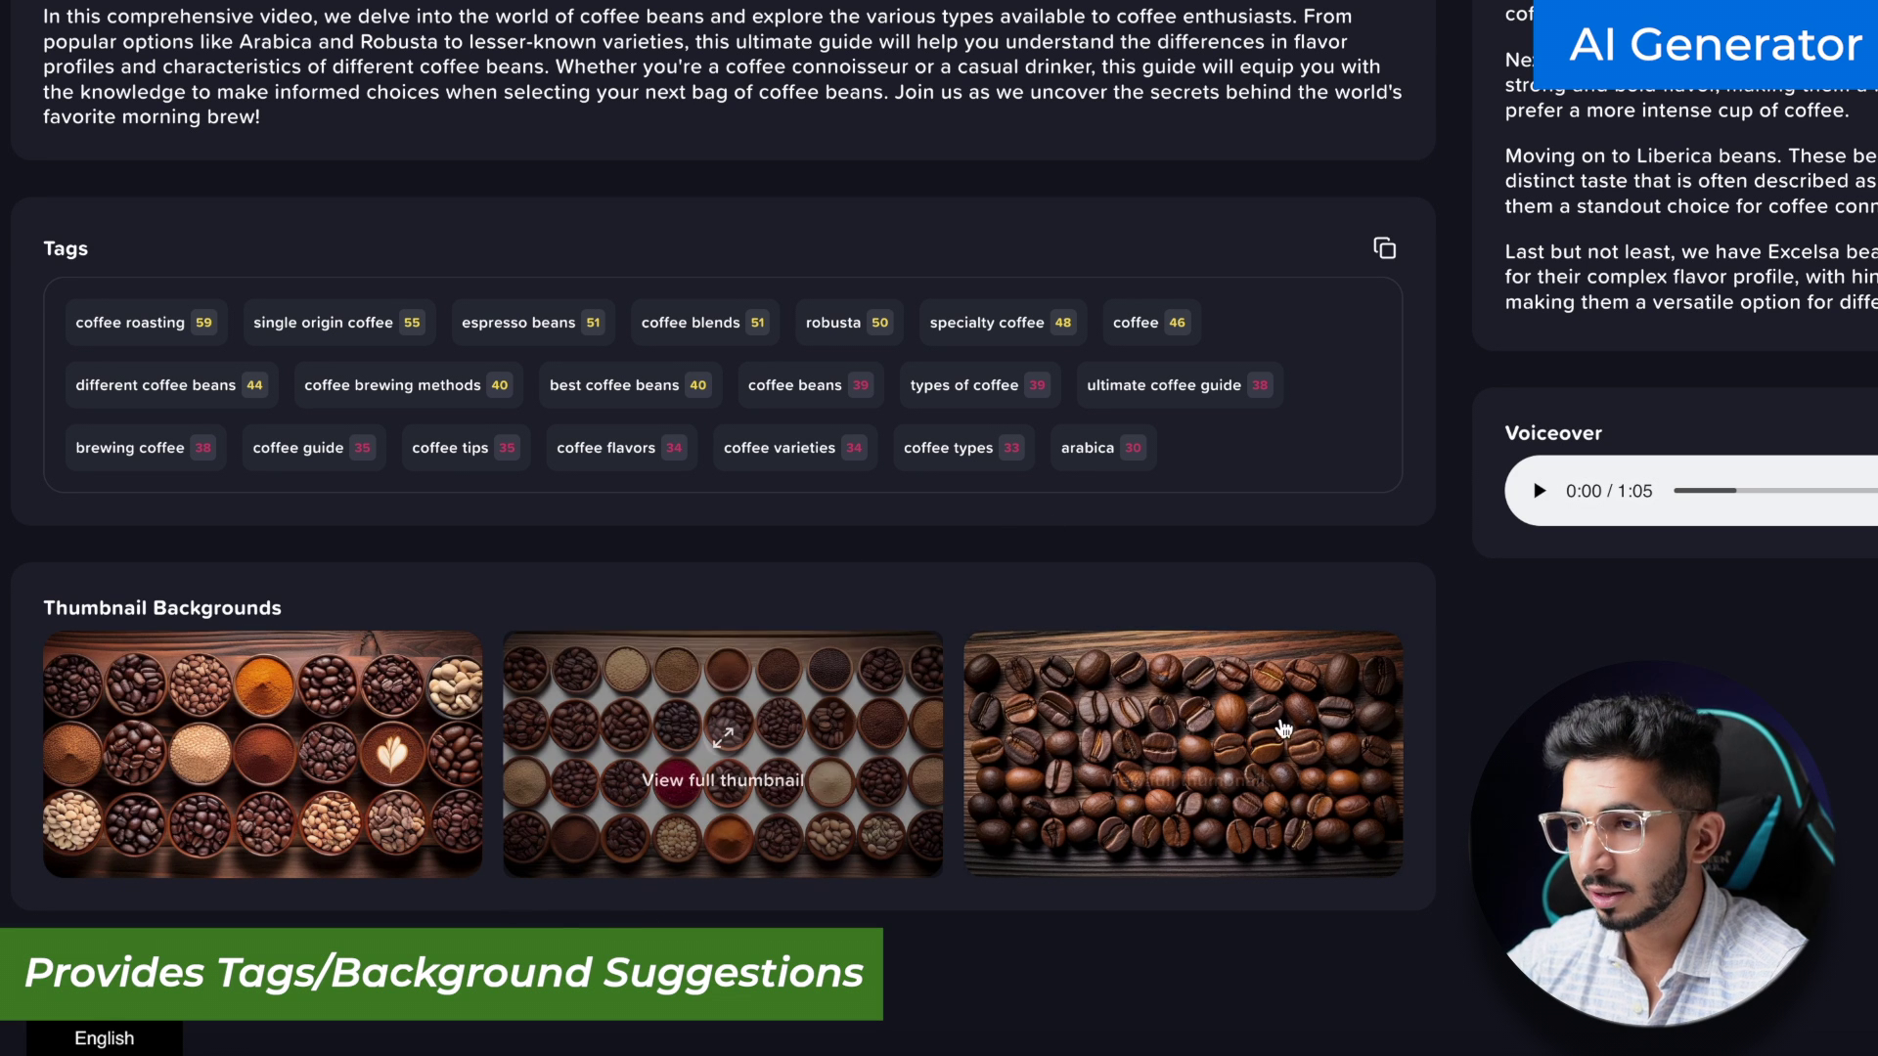
scroll(1174, 763, up, 2)
click(1539, 677)
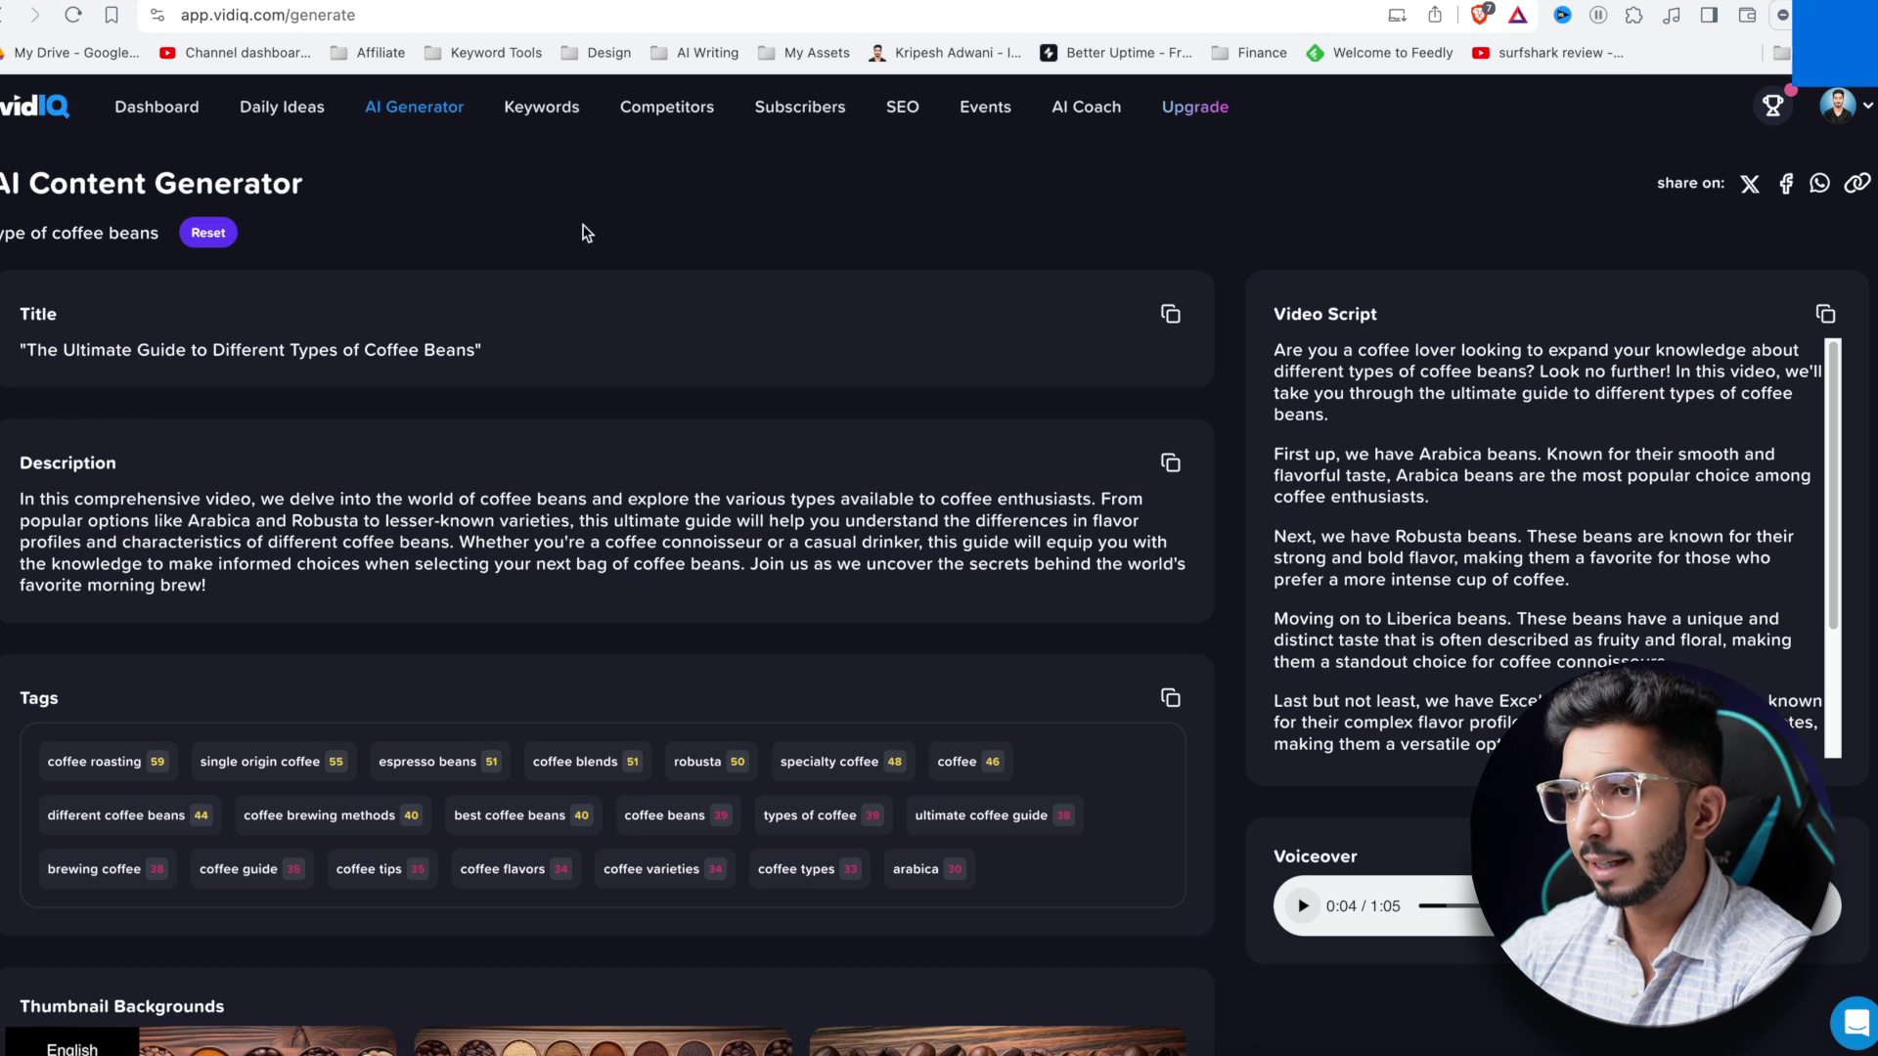
Step: Ask the AI Coach for video ideas based on the channel and read through its suggestions
click(1080, 110)
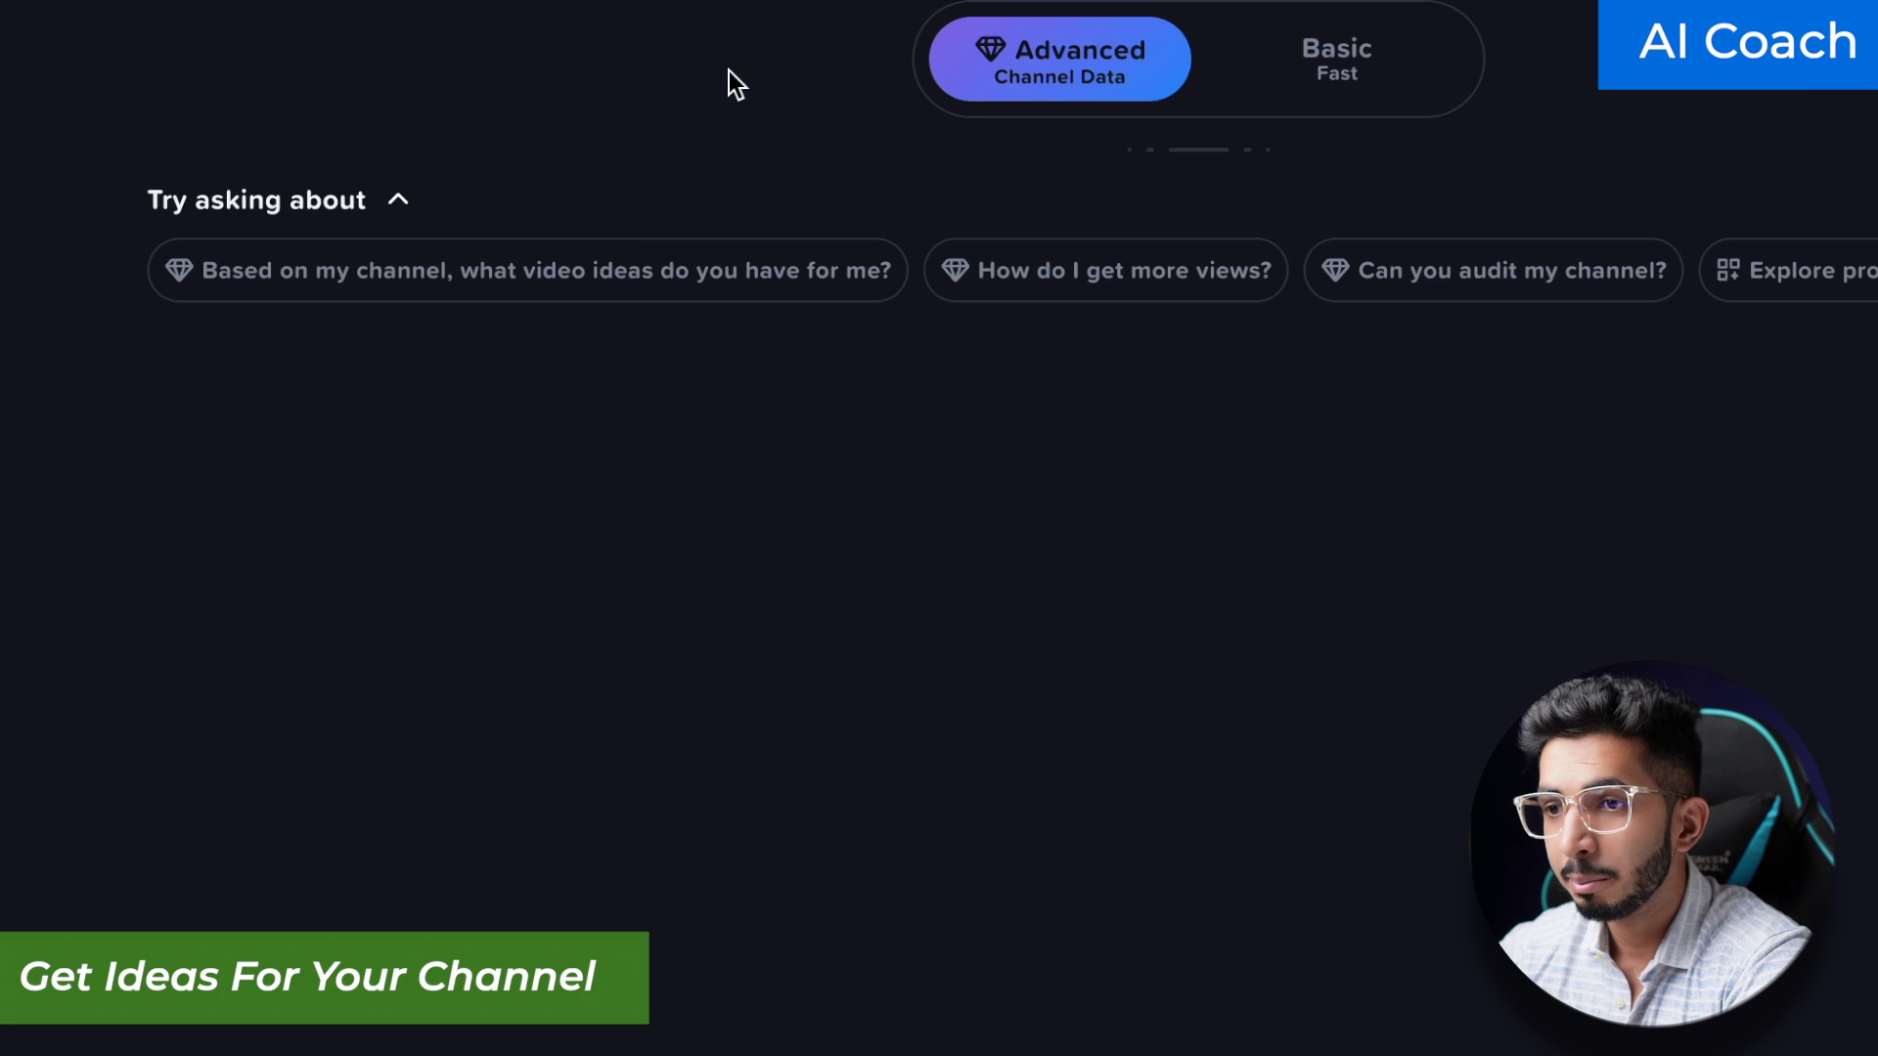
click(472, 289)
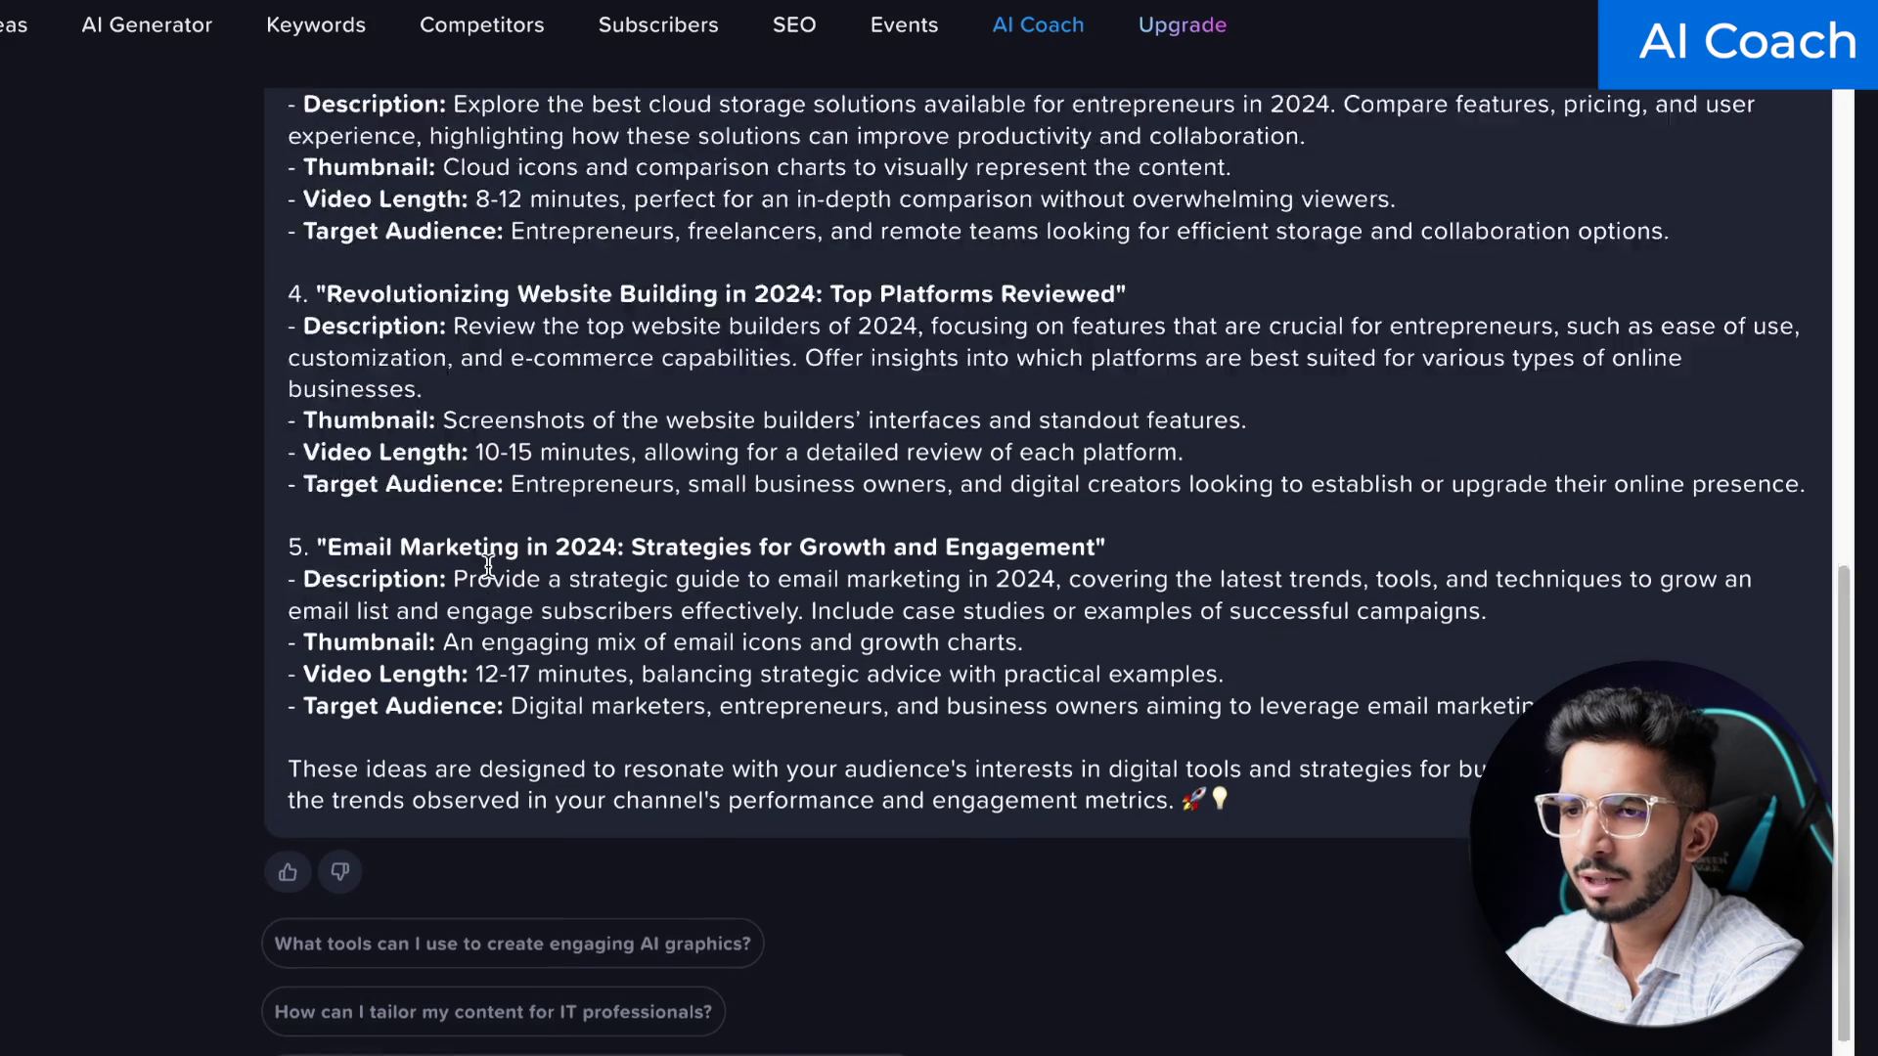
scroll(488, 565, up, 7)
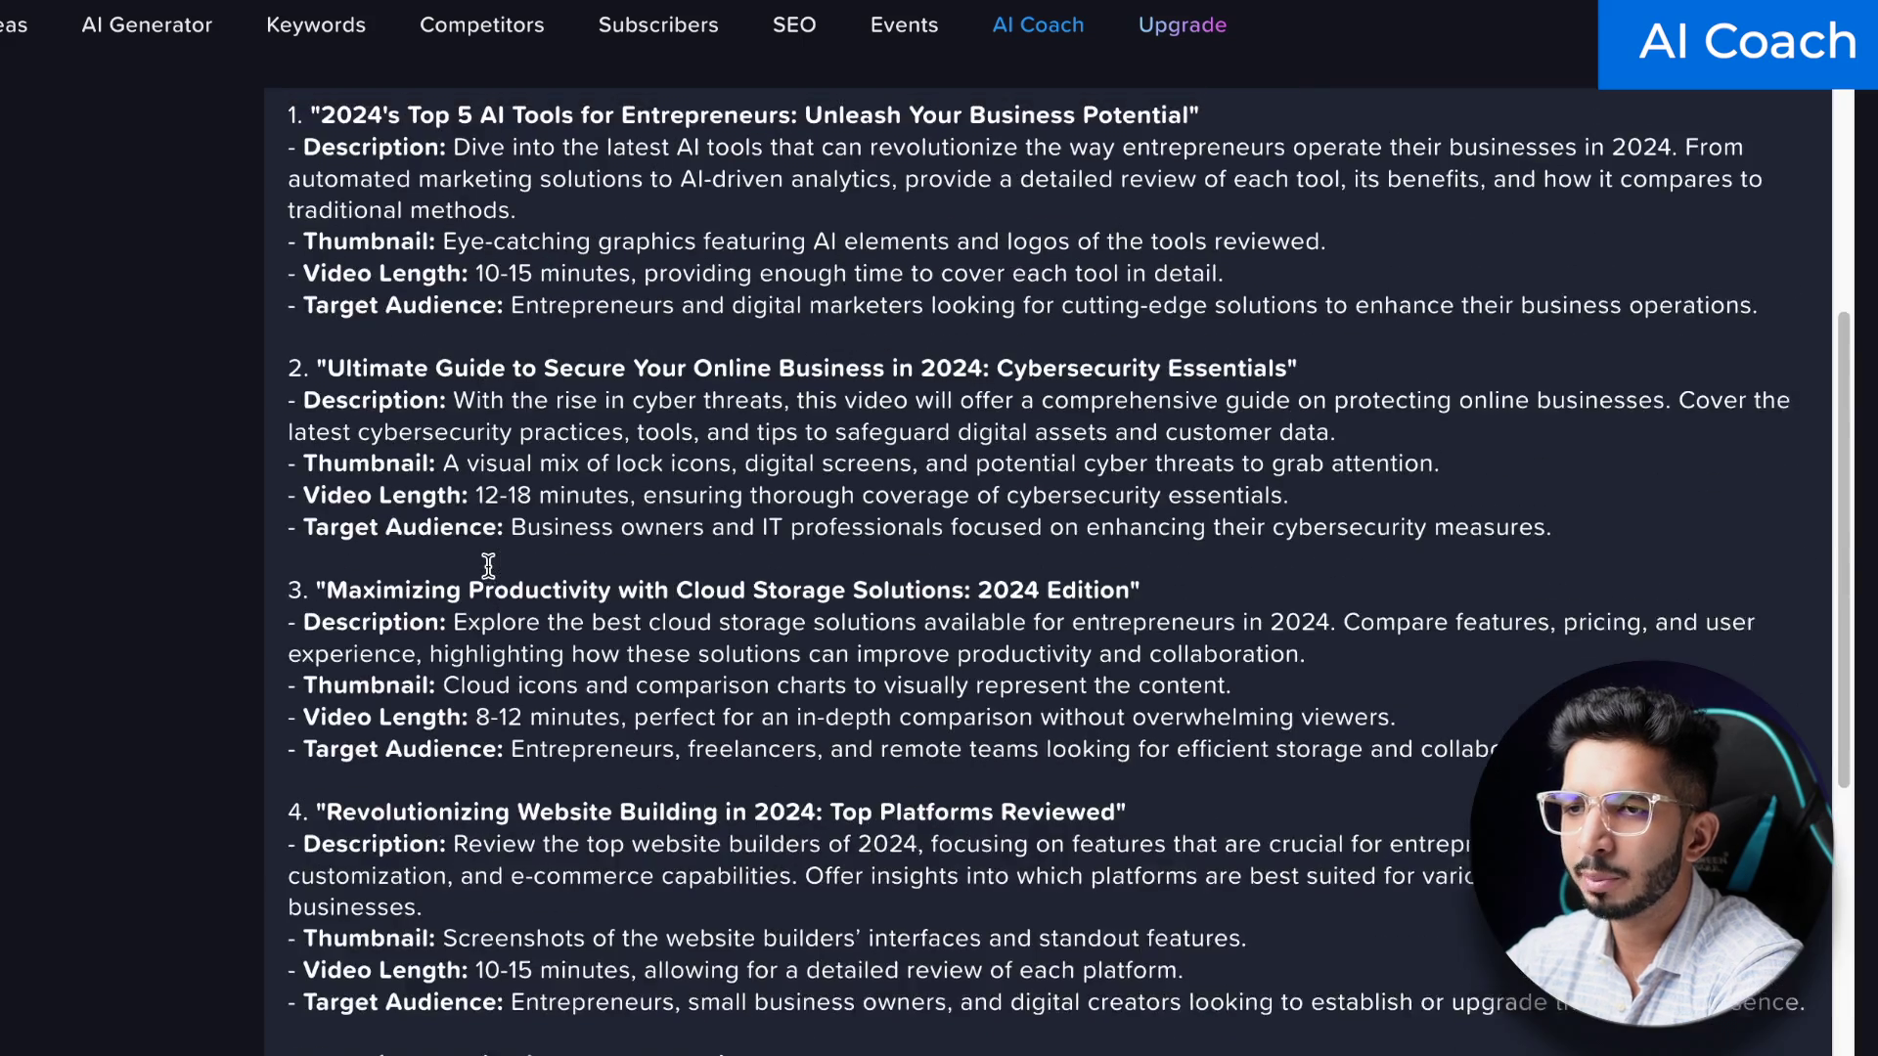
scroll(488, 565, down, 2)
scroll(488, 565, down, 5)
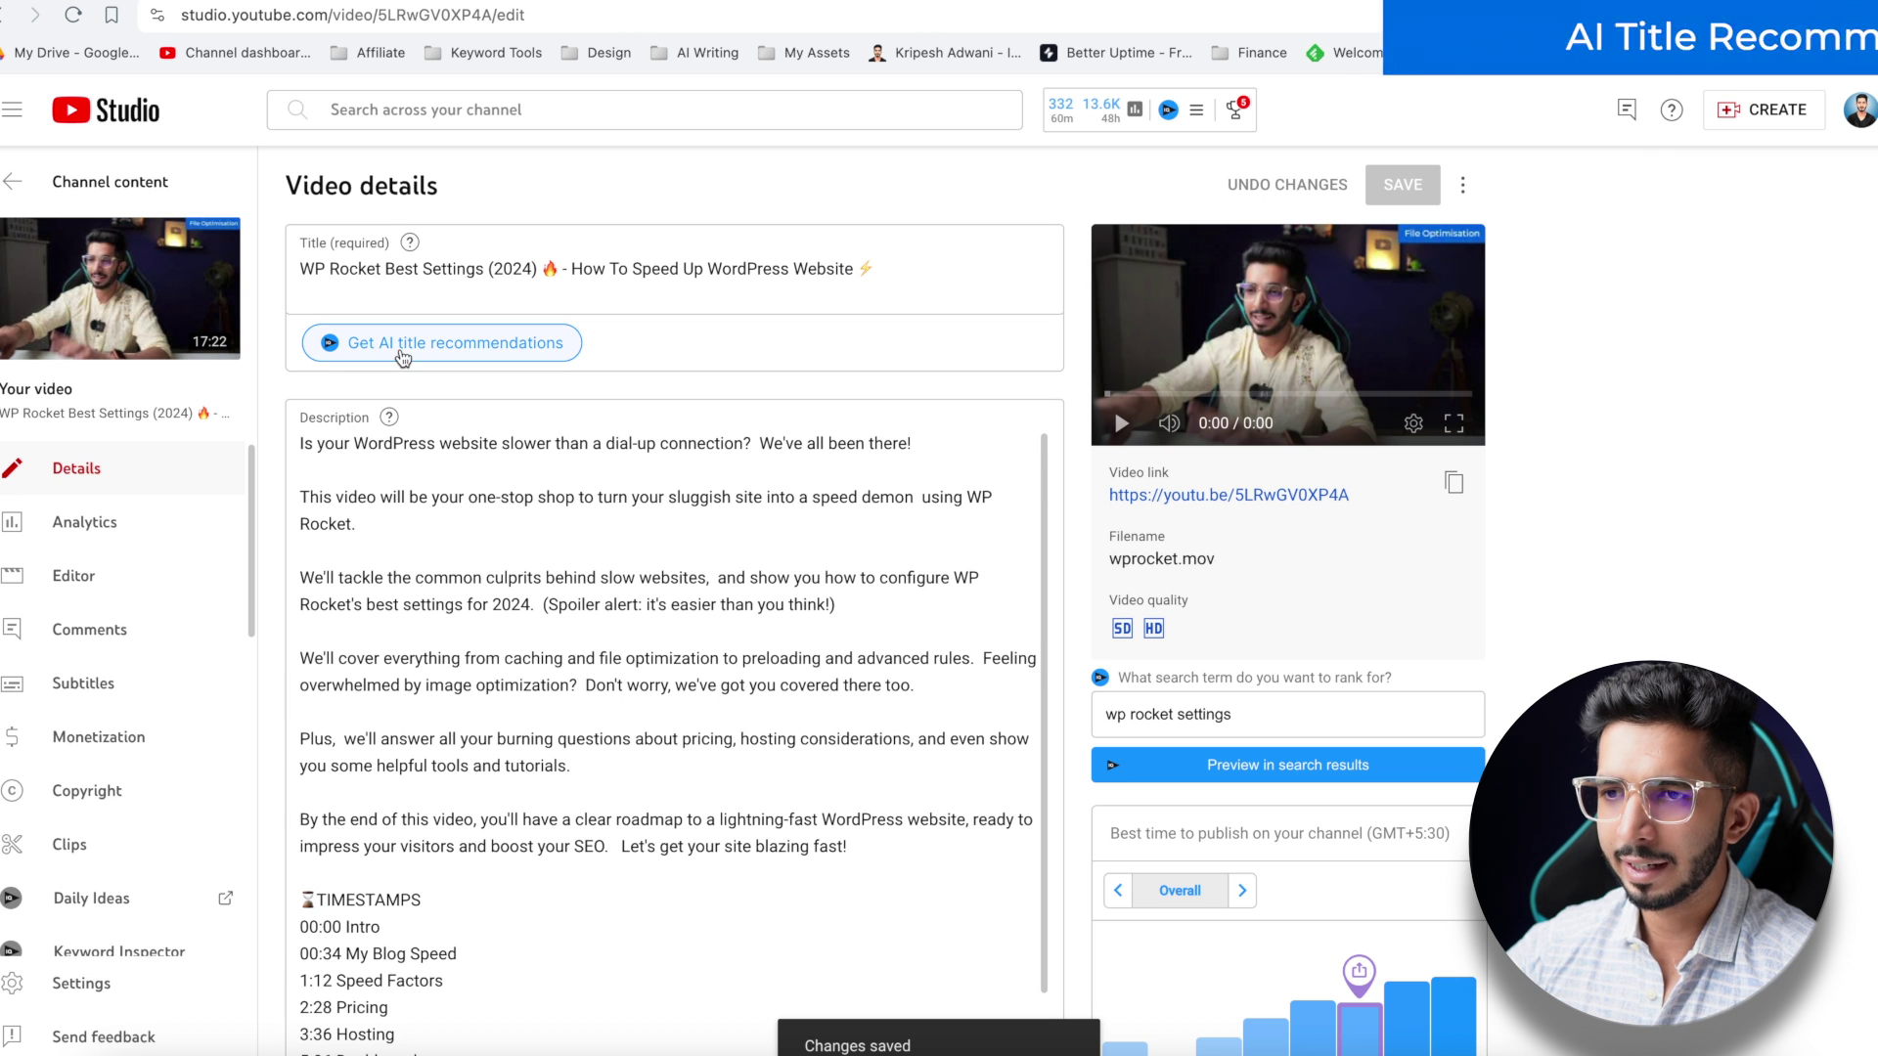
Step: Get AI title recommendations for the WP Rocket Best Settings video and review the suggested titles
click(401, 349)
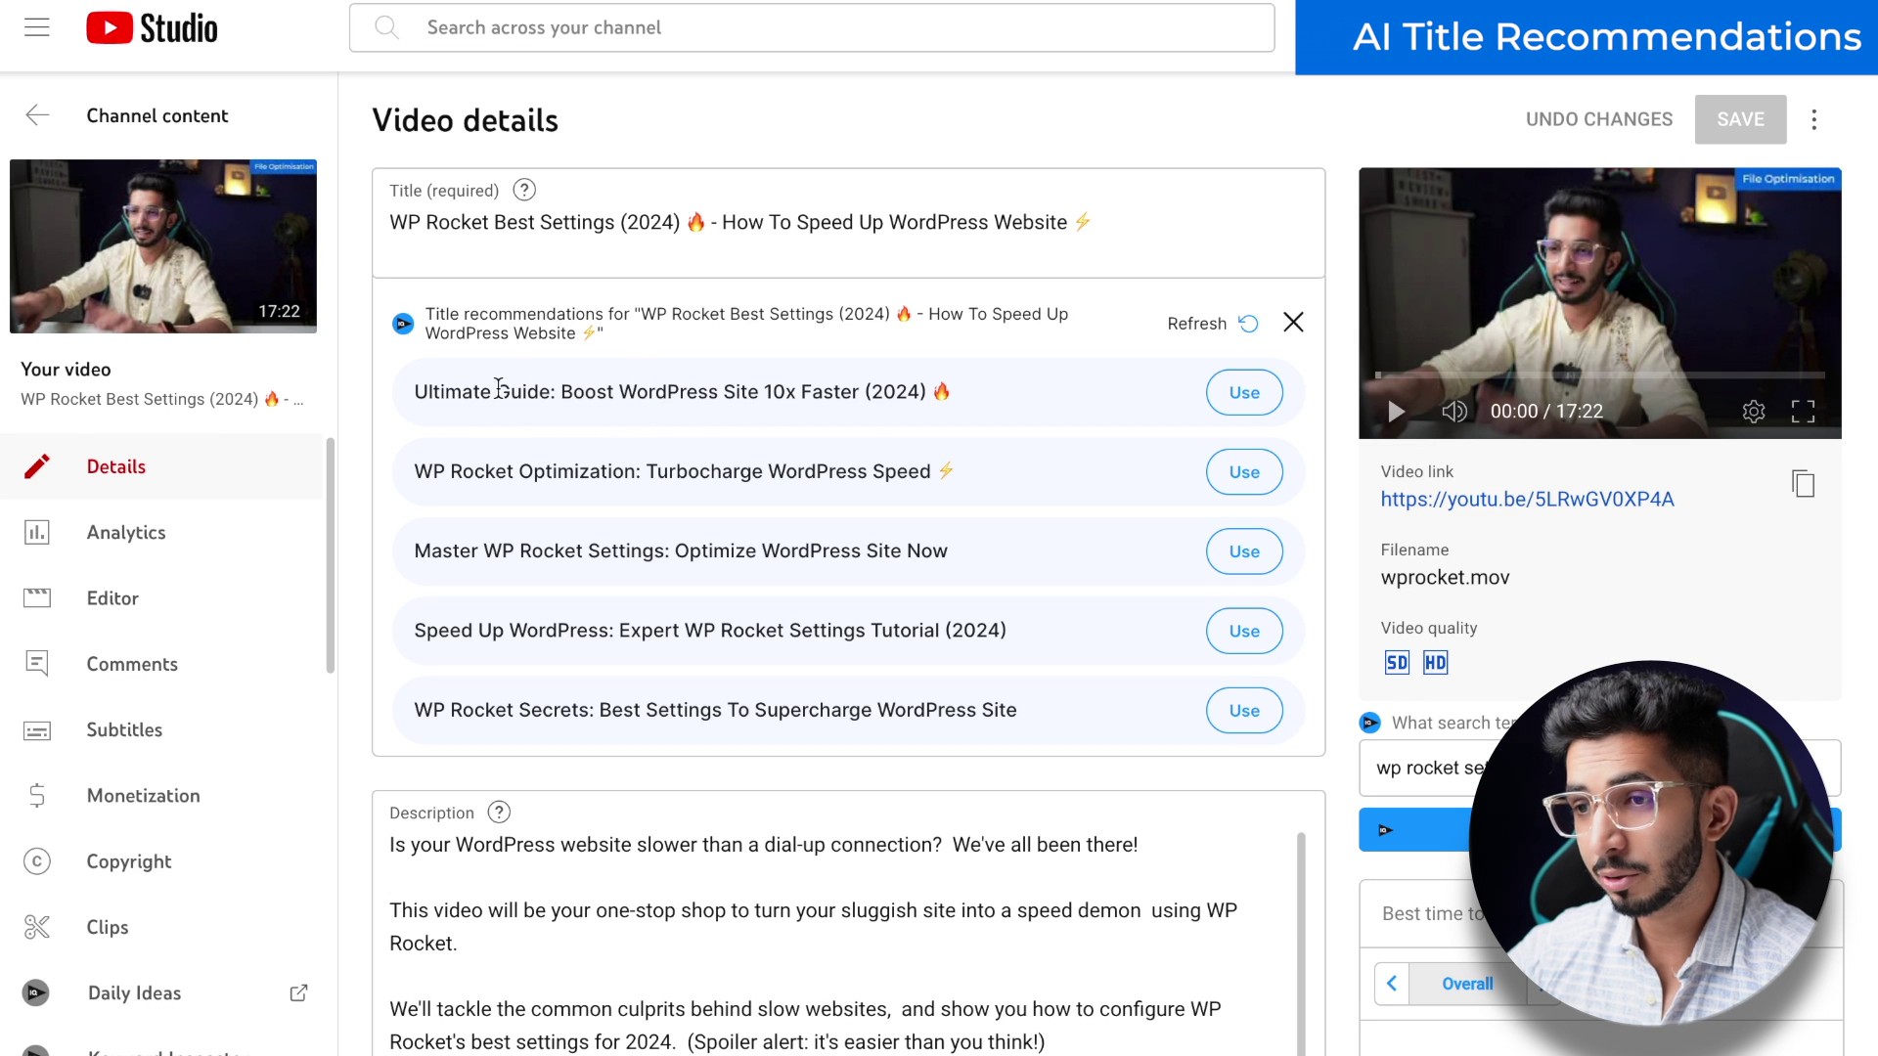
scroll(705, 411, down, 1)
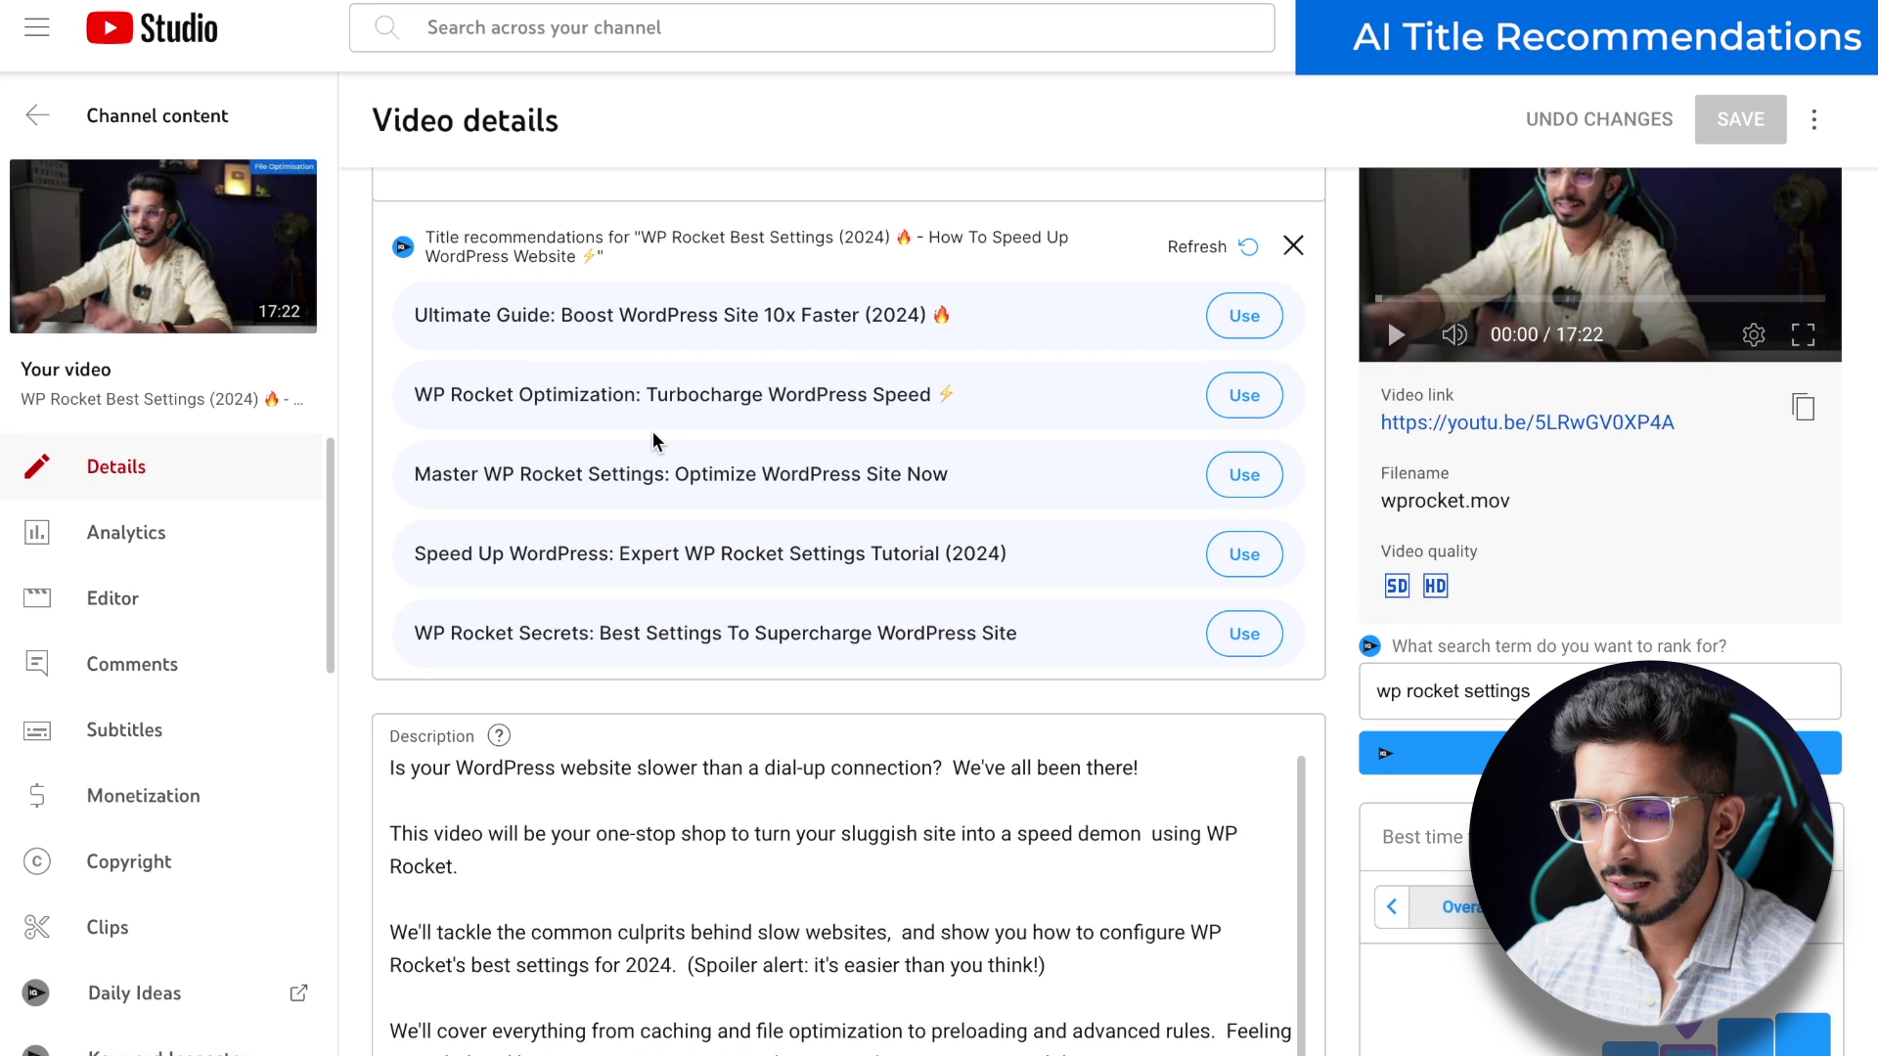
scroll(654, 440, up, 1)
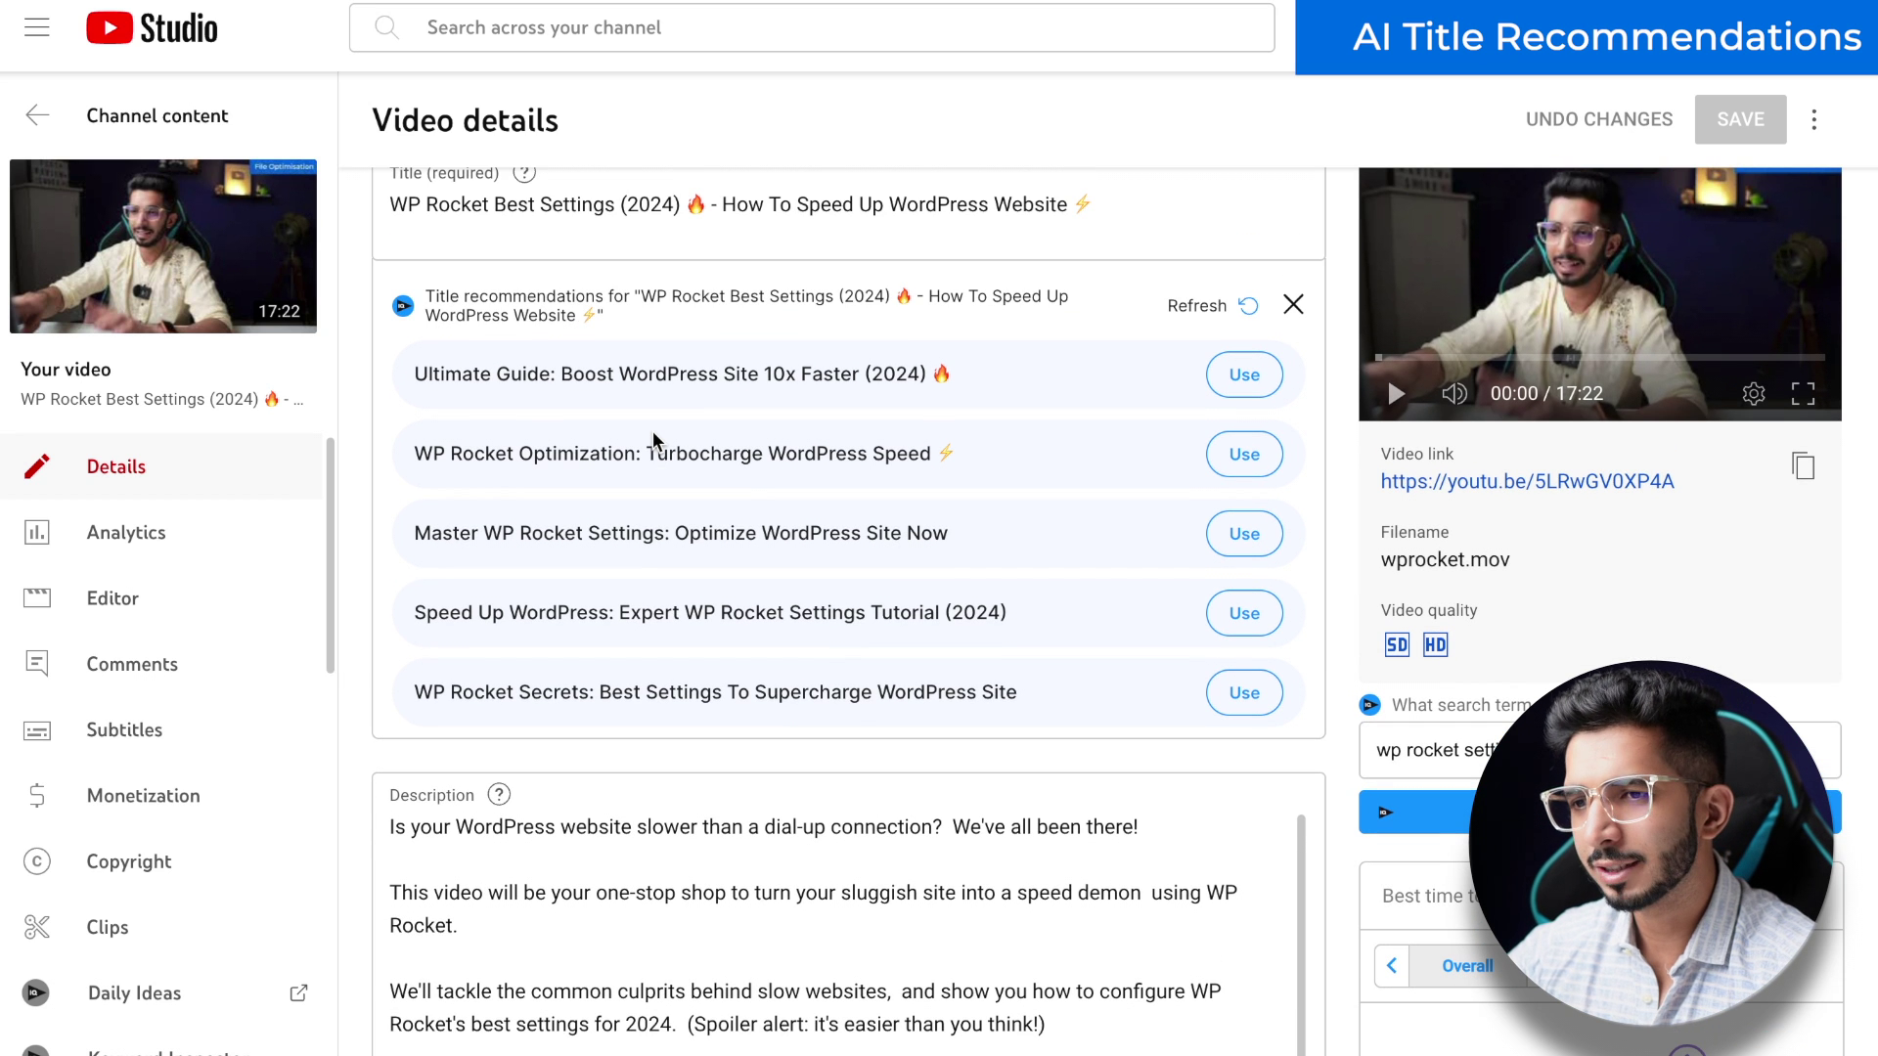
scroll(654, 440, up, 1)
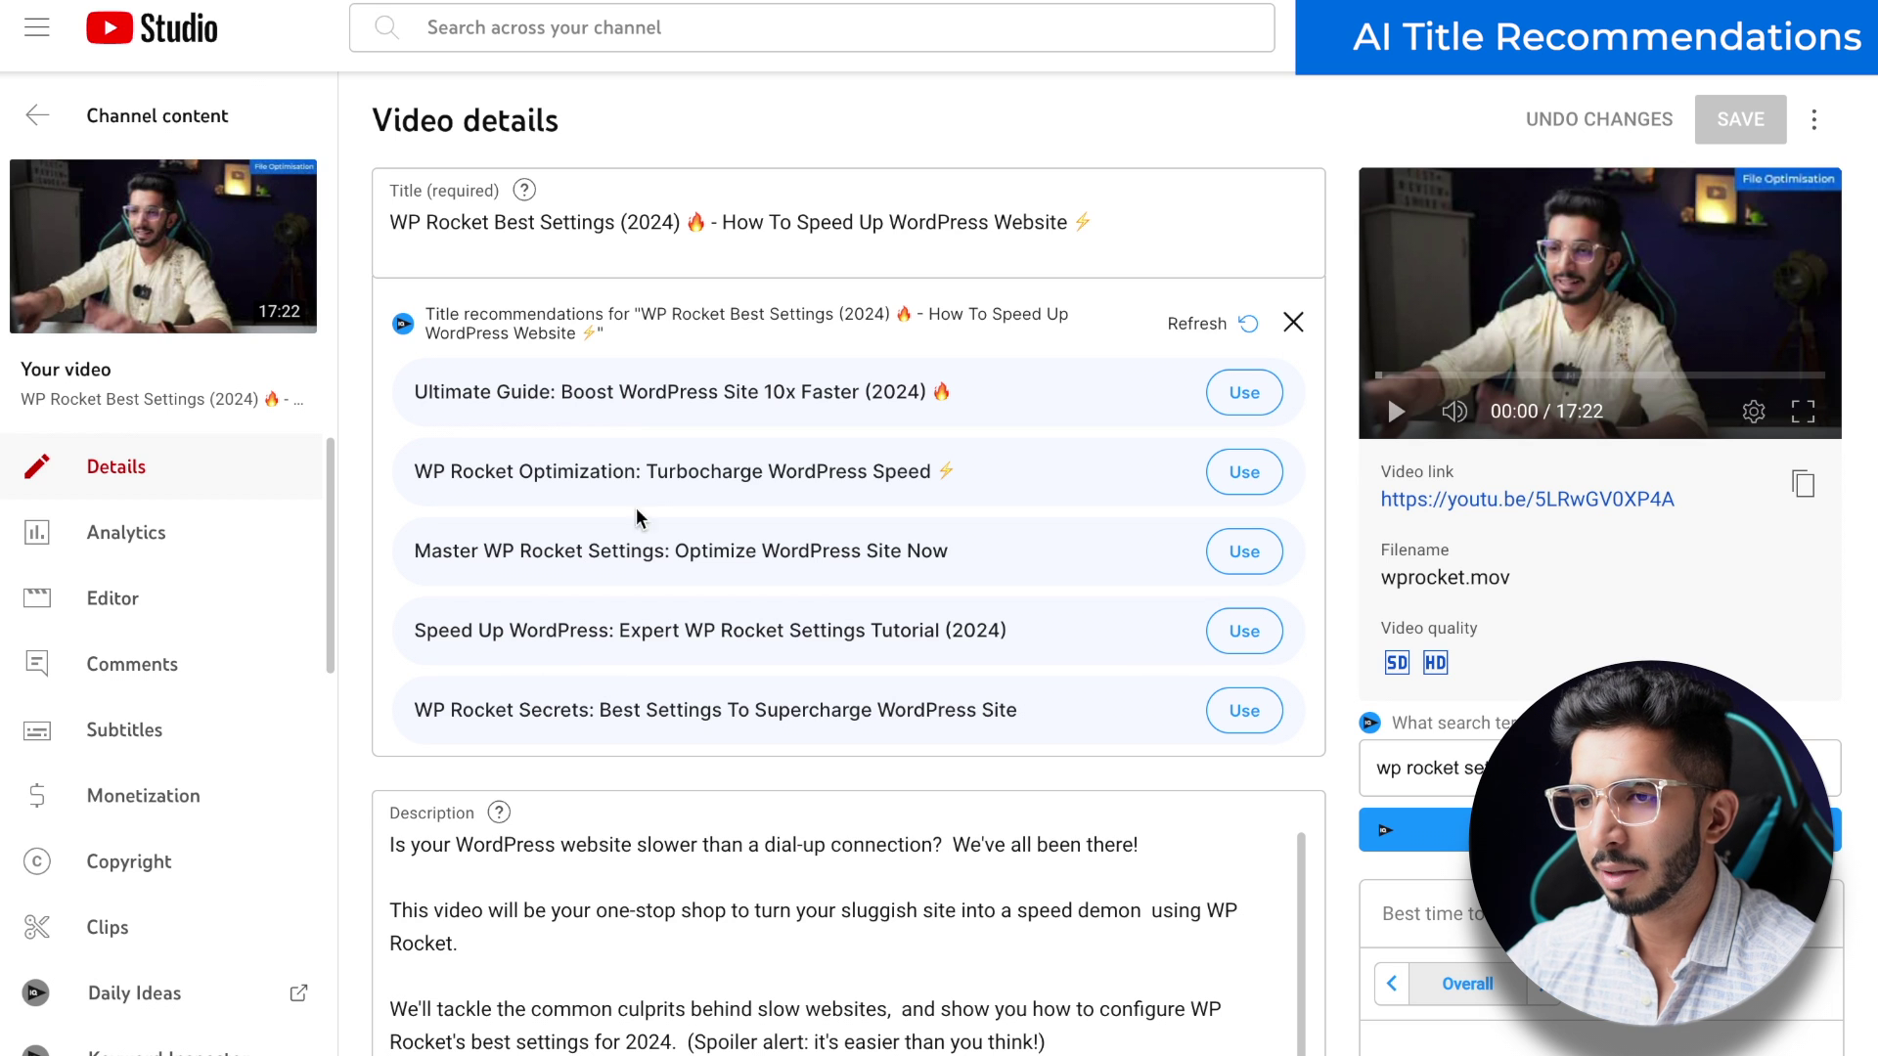
drag(763, 391, 851, 391)
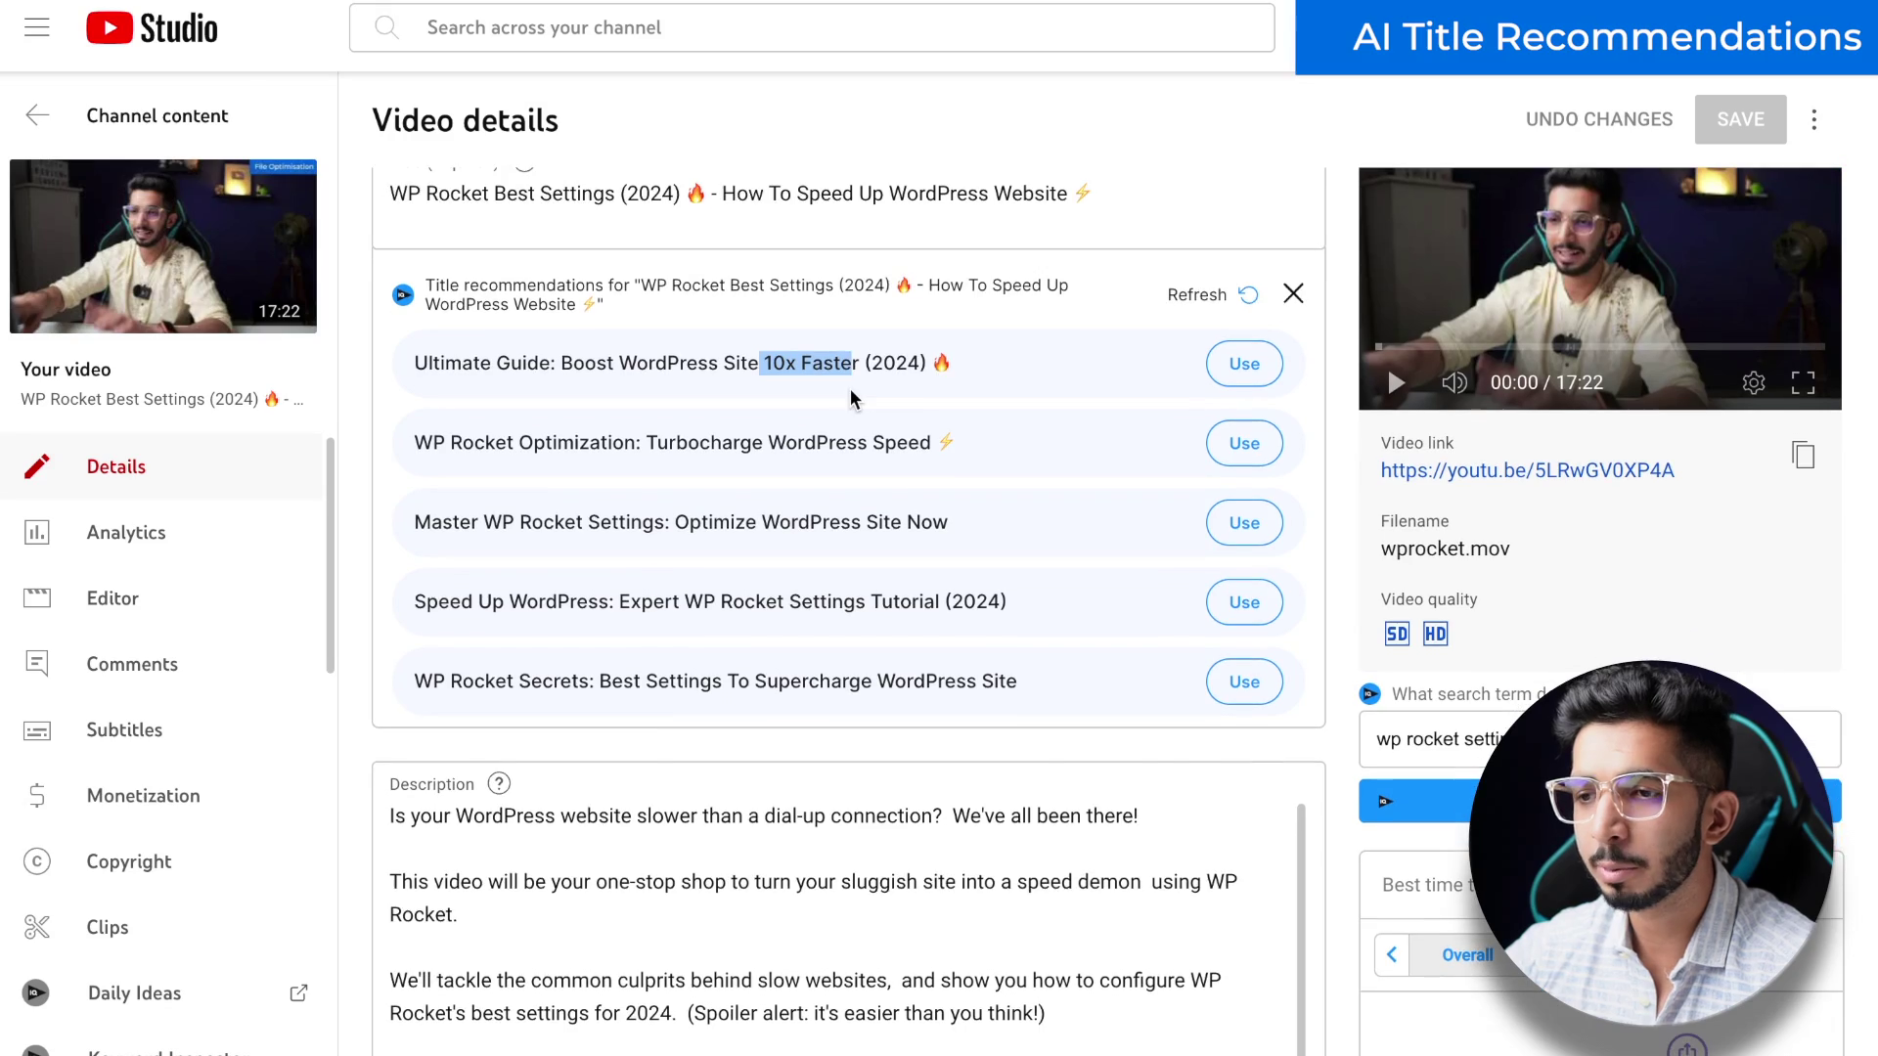
Step: Generate AI descriptions for the WP Rocket video from the prefilled keywords and browse through to the third suggestion
scroll(850, 390, down, 3)
scroll(849, 389, down, 15)
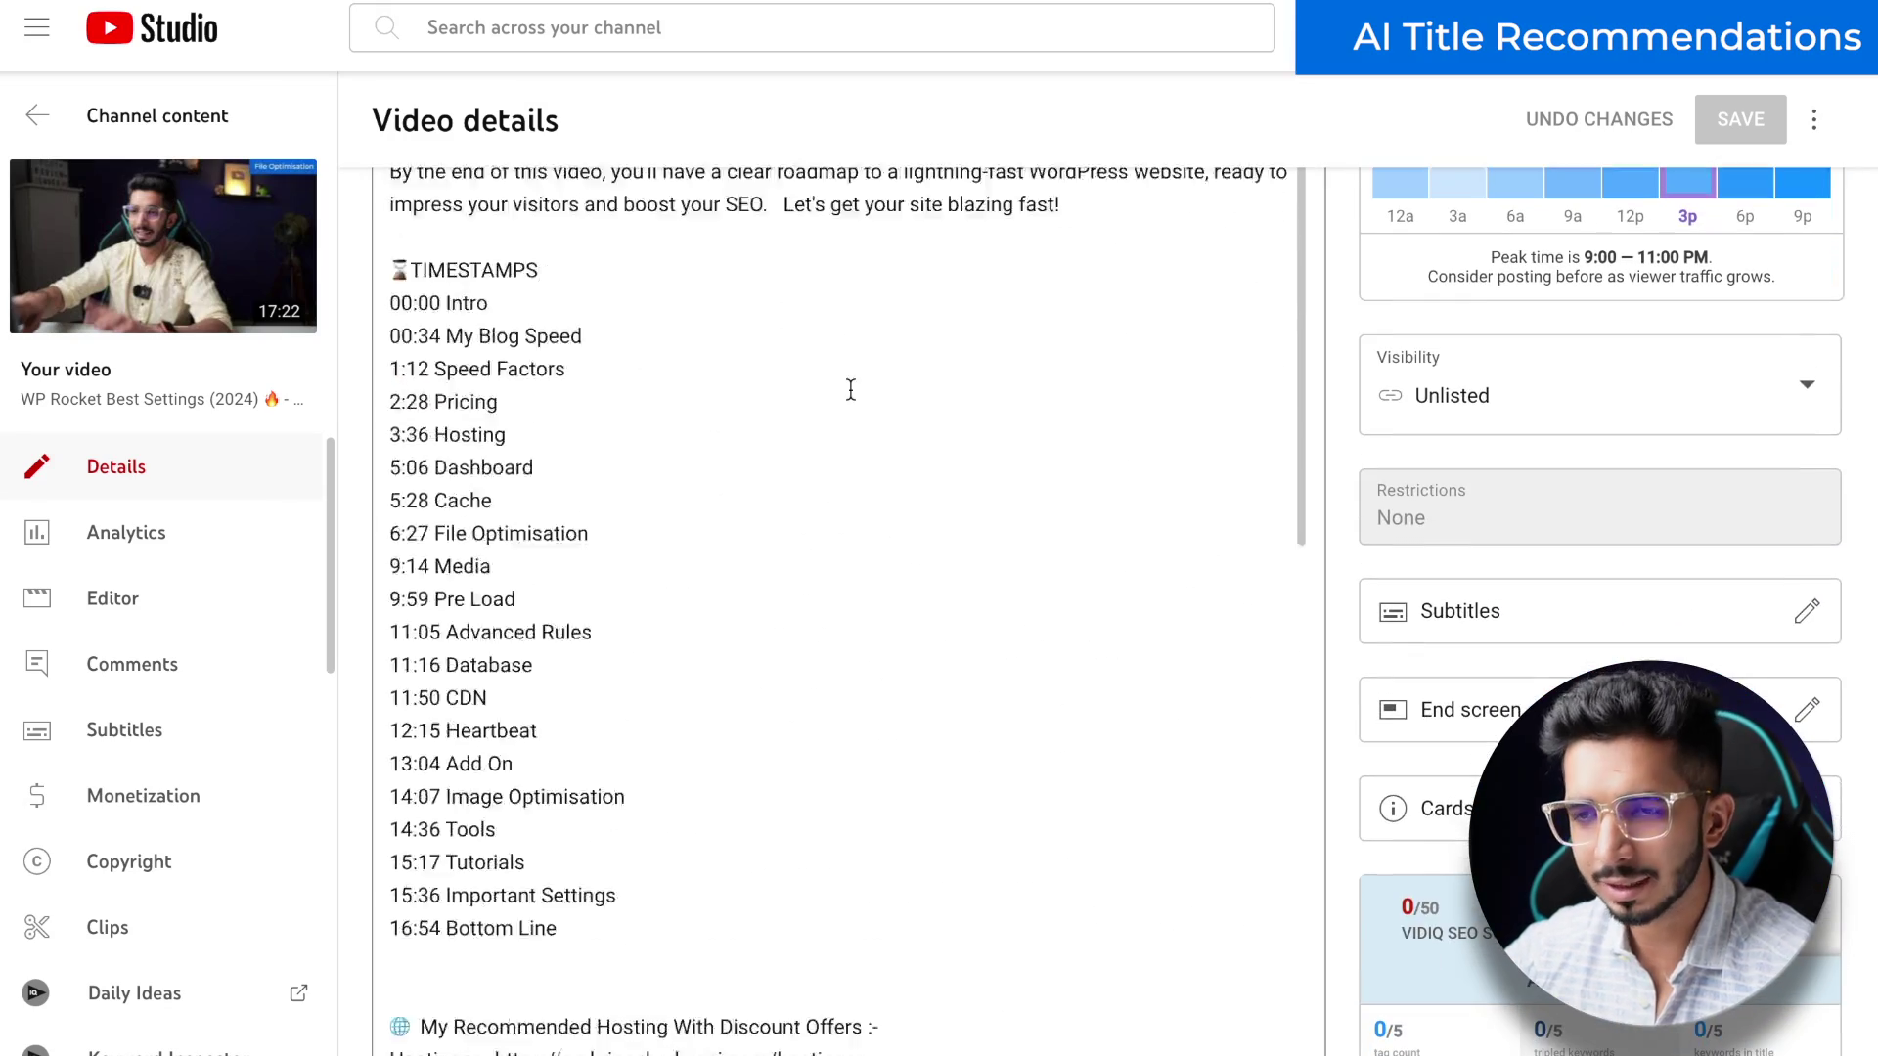
scroll(850, 389, down, 1)
scroll(841, 469, up, 5)
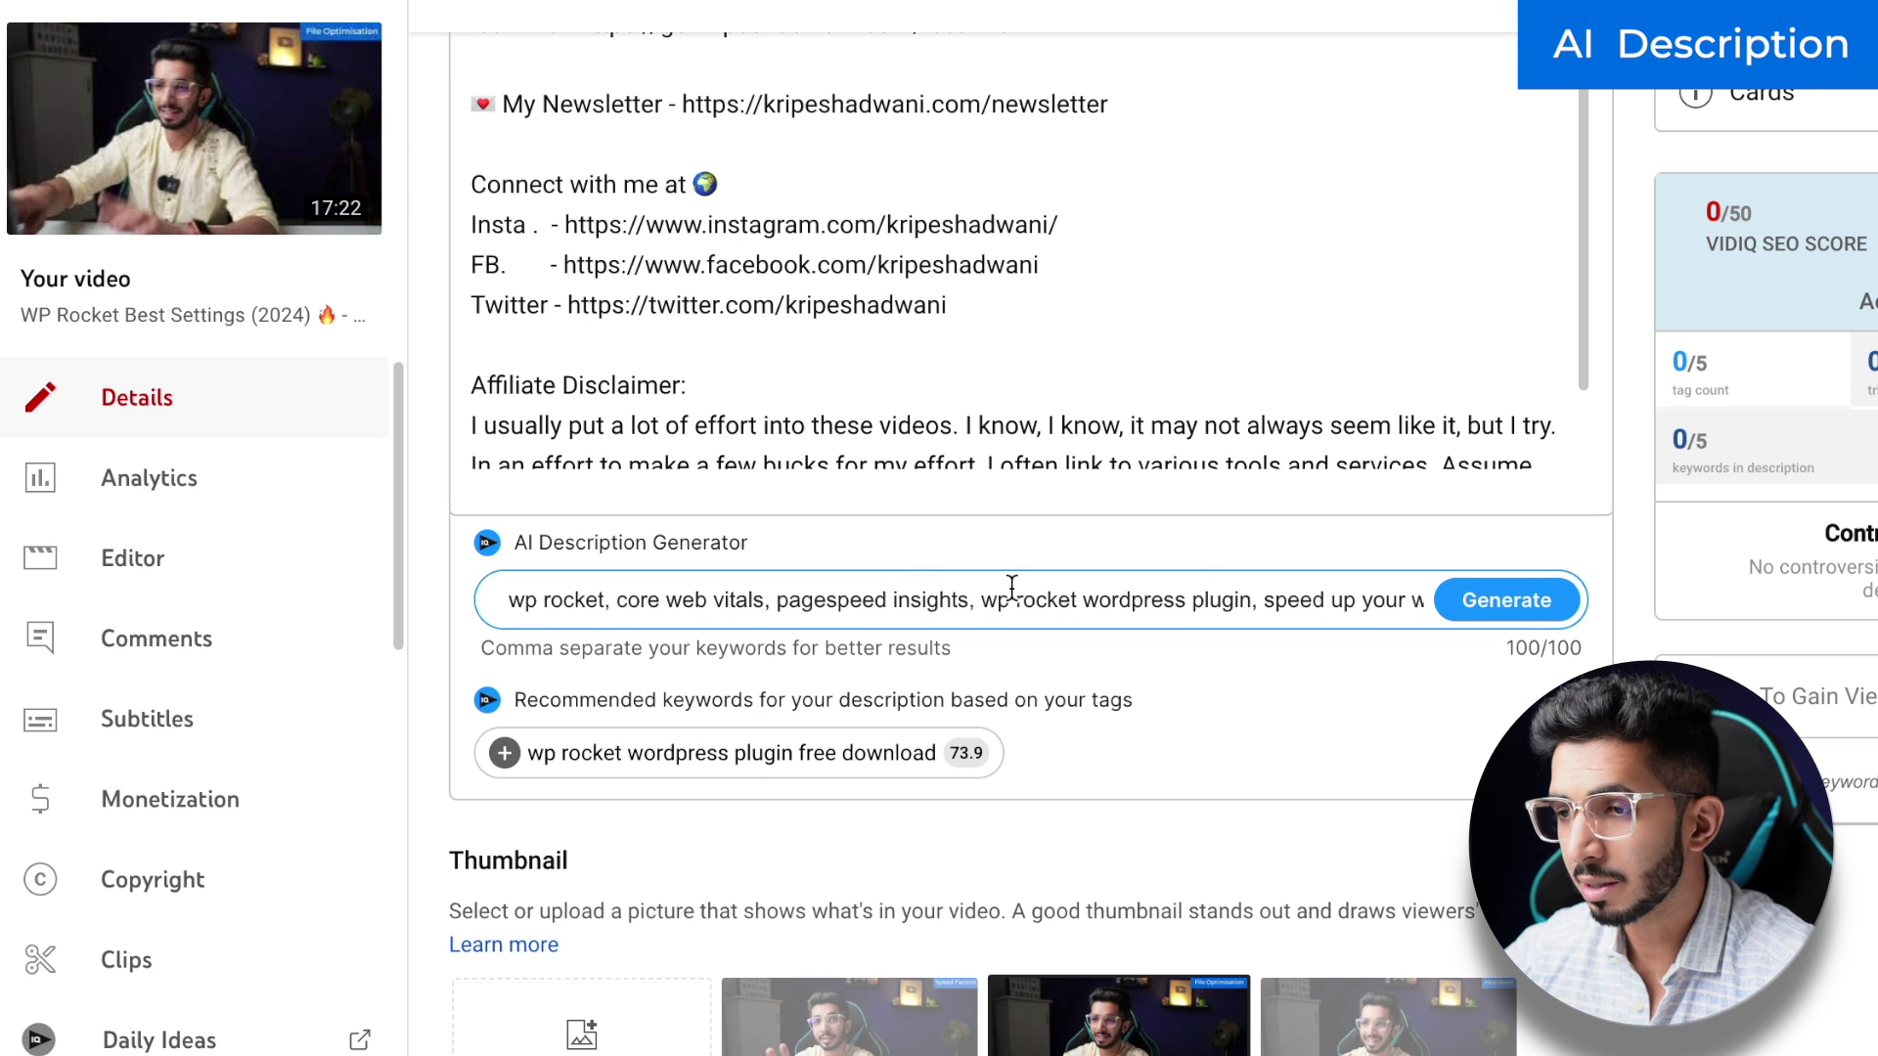
click(1516, 598)
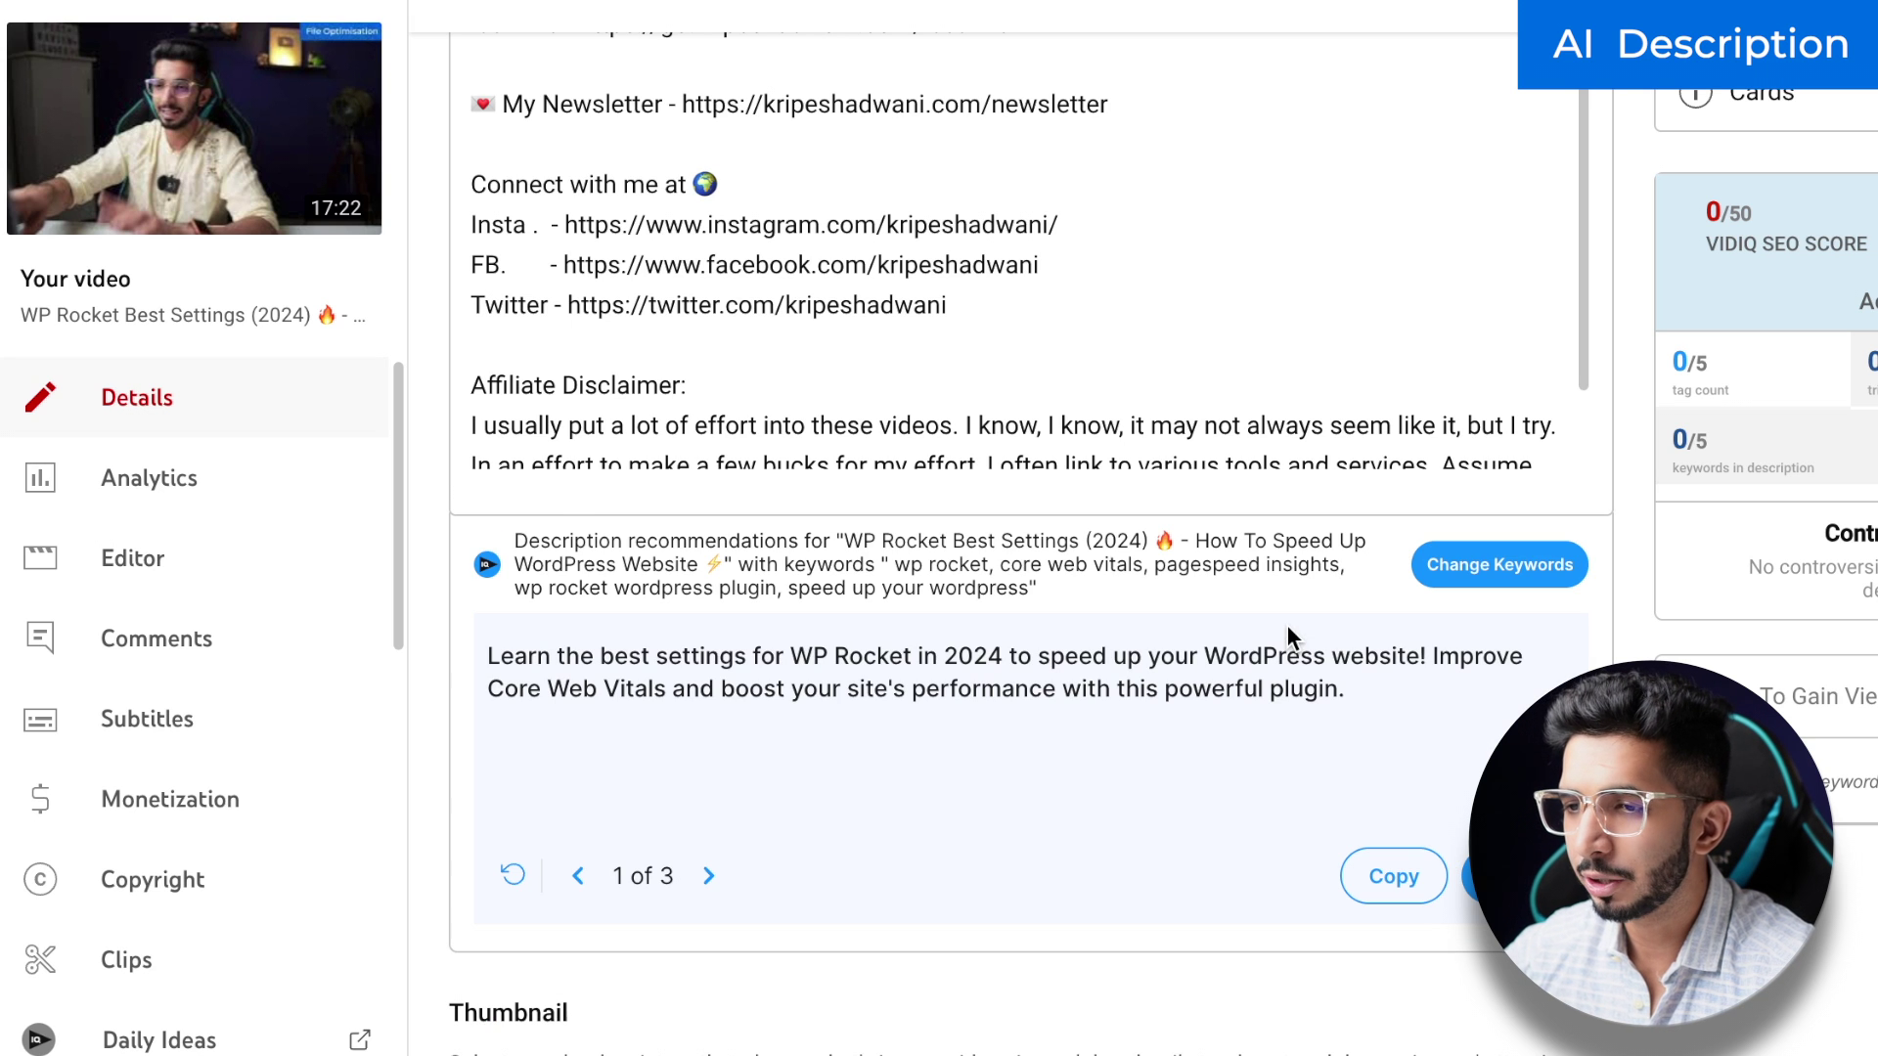
drag(636, 694, 1274, 714)
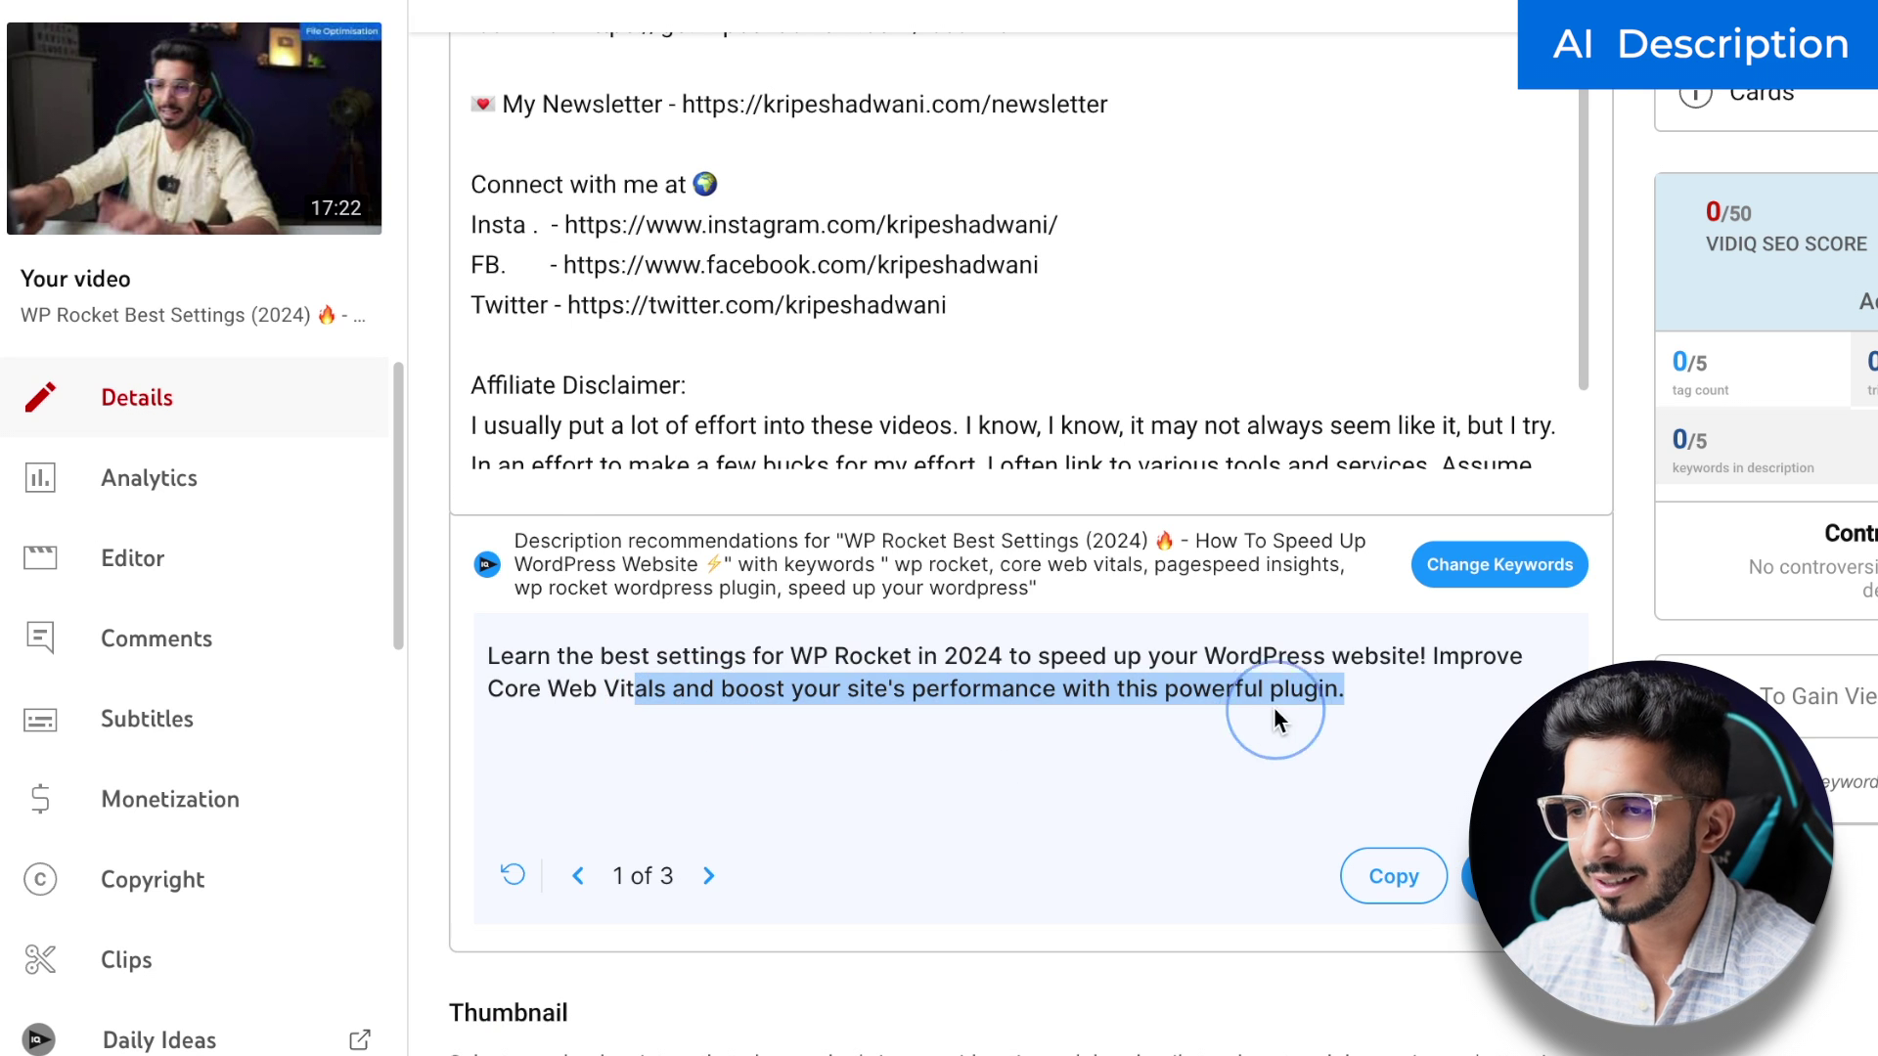
click(708, 875)
click(709, 875)
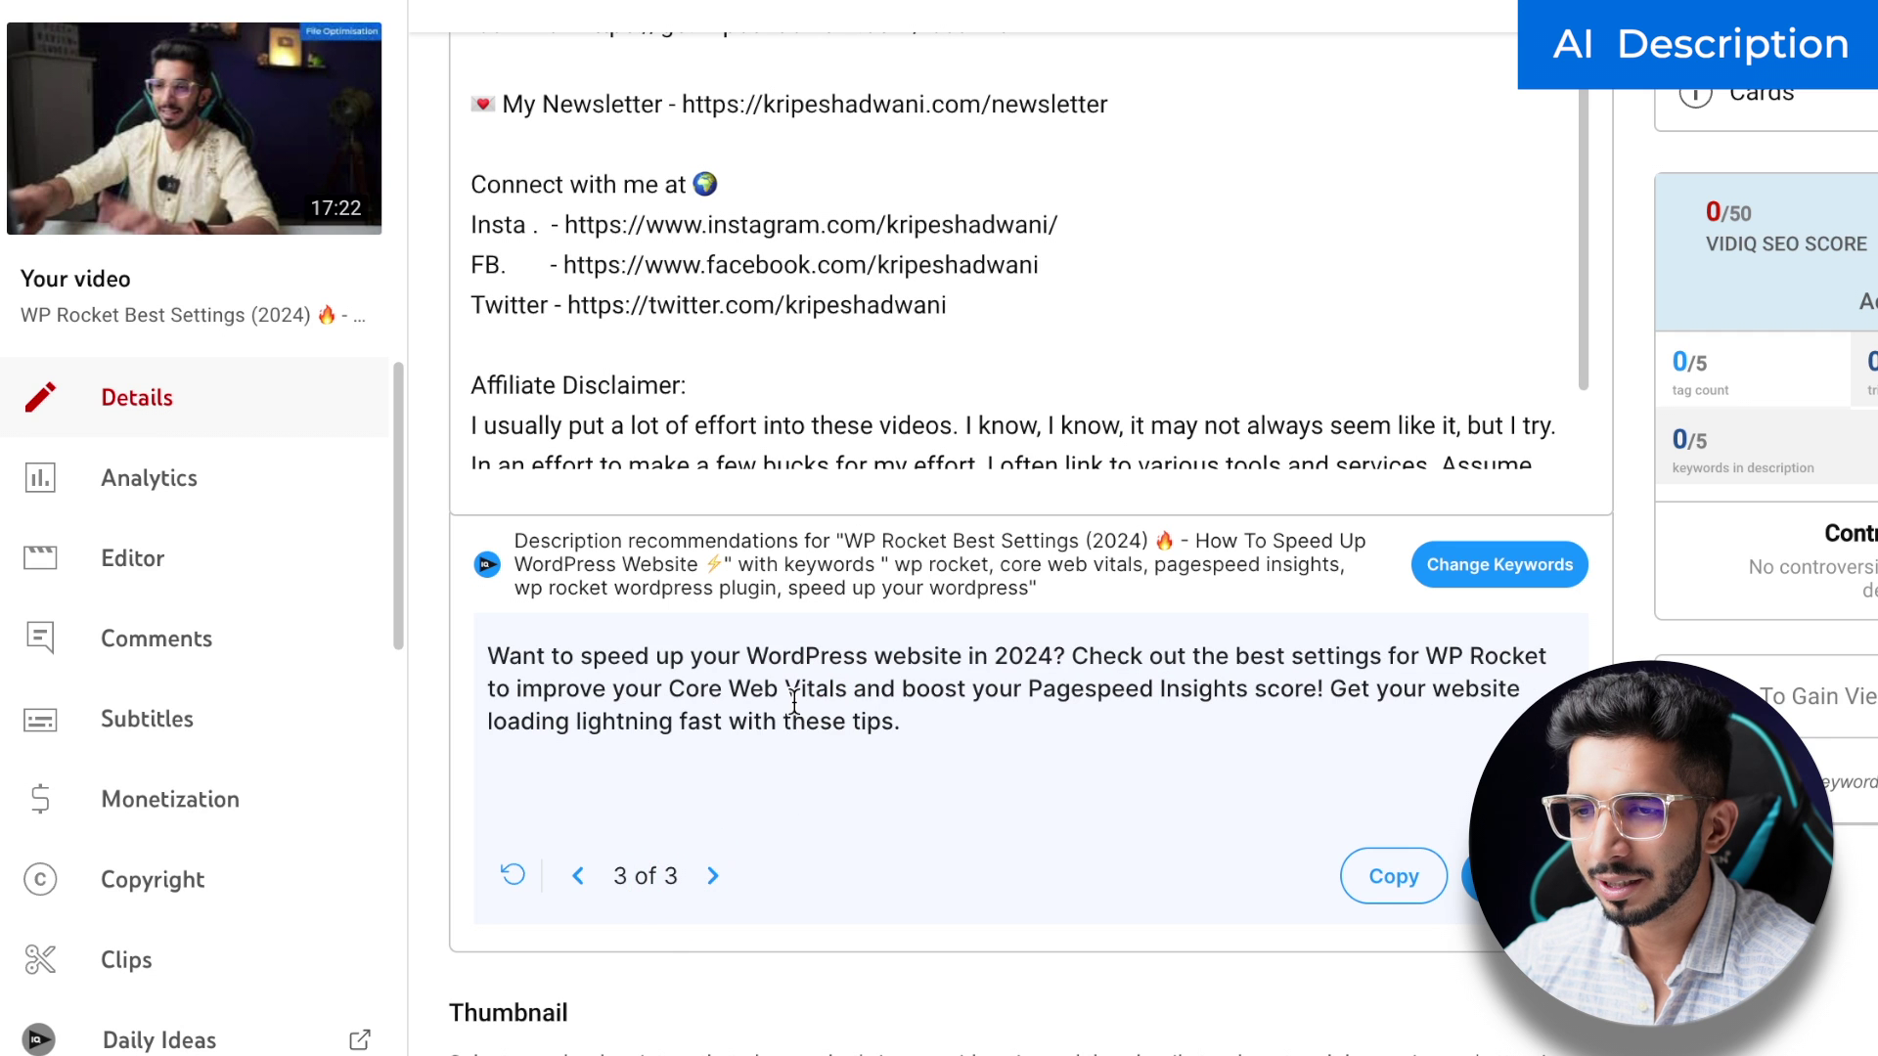
Step: Generate AI thumbnails based on the WP Rocket video's title and review the generated designs
scroll(795, 714, down, 1)
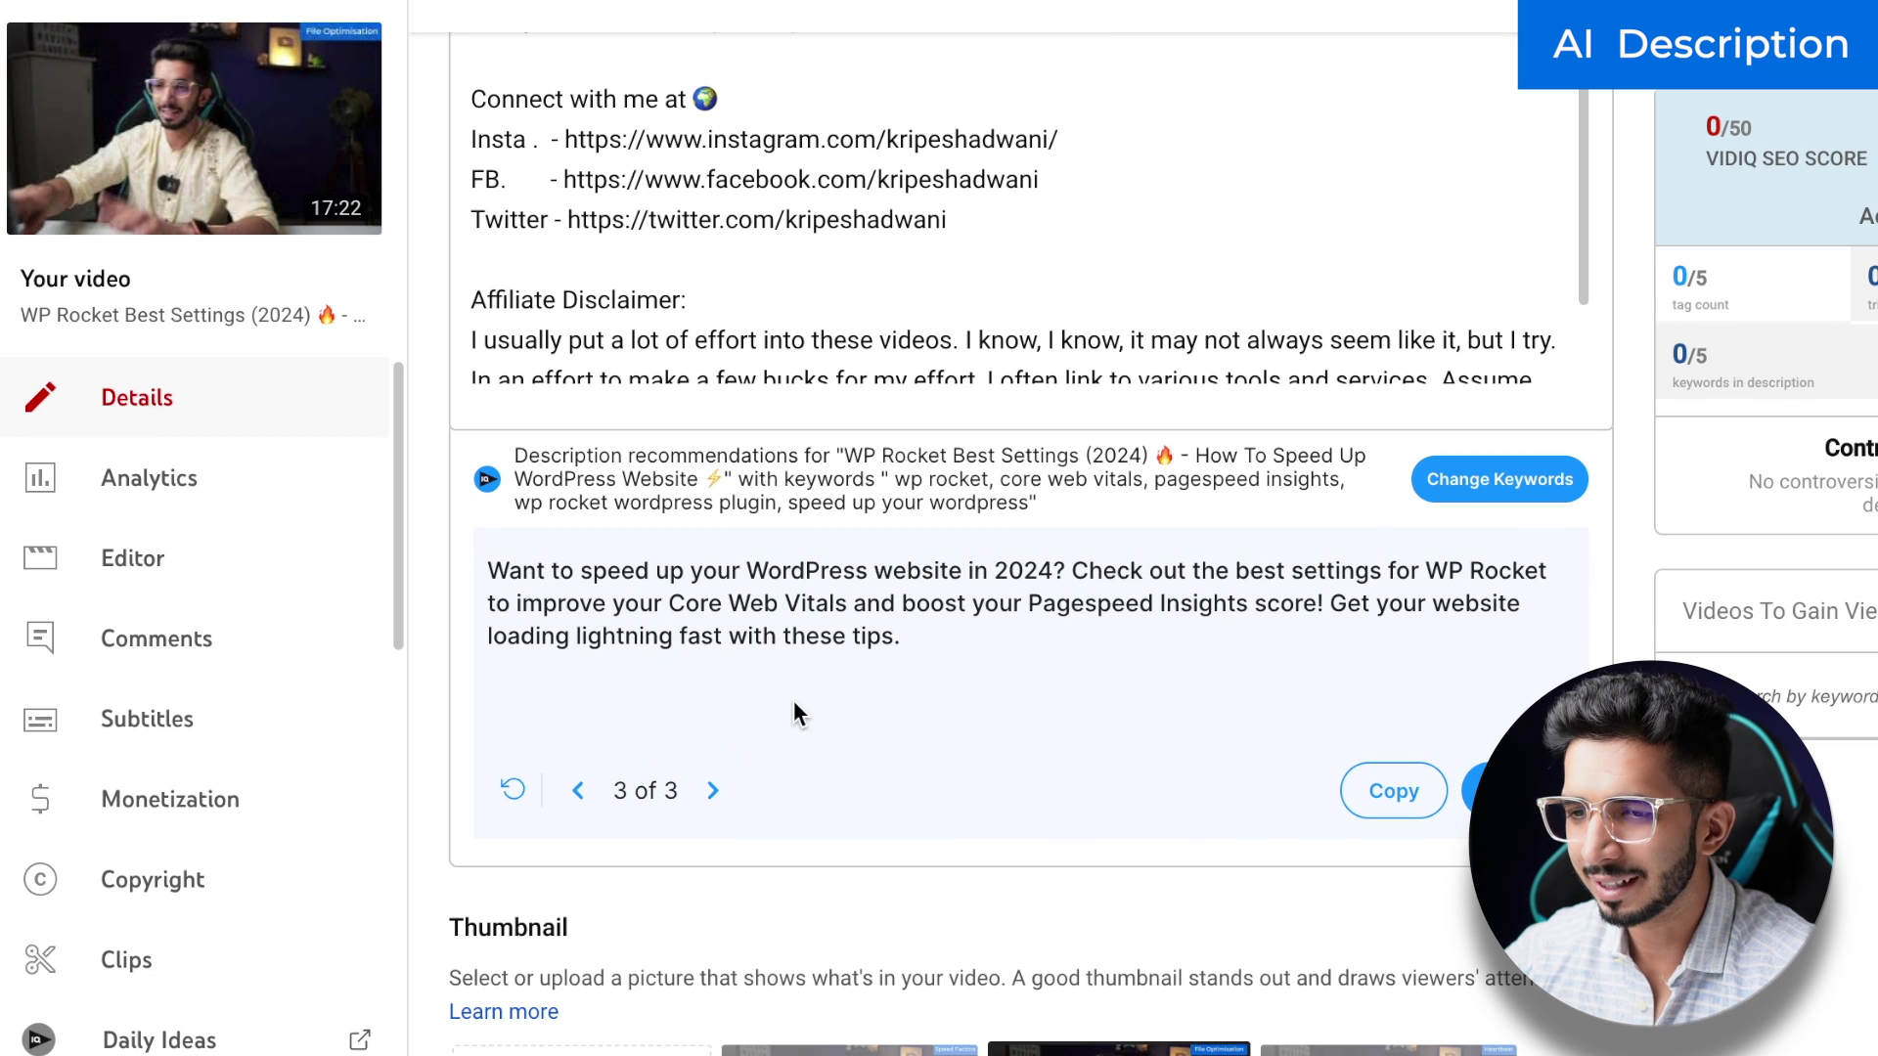
scroll(794, 701, down, 5)
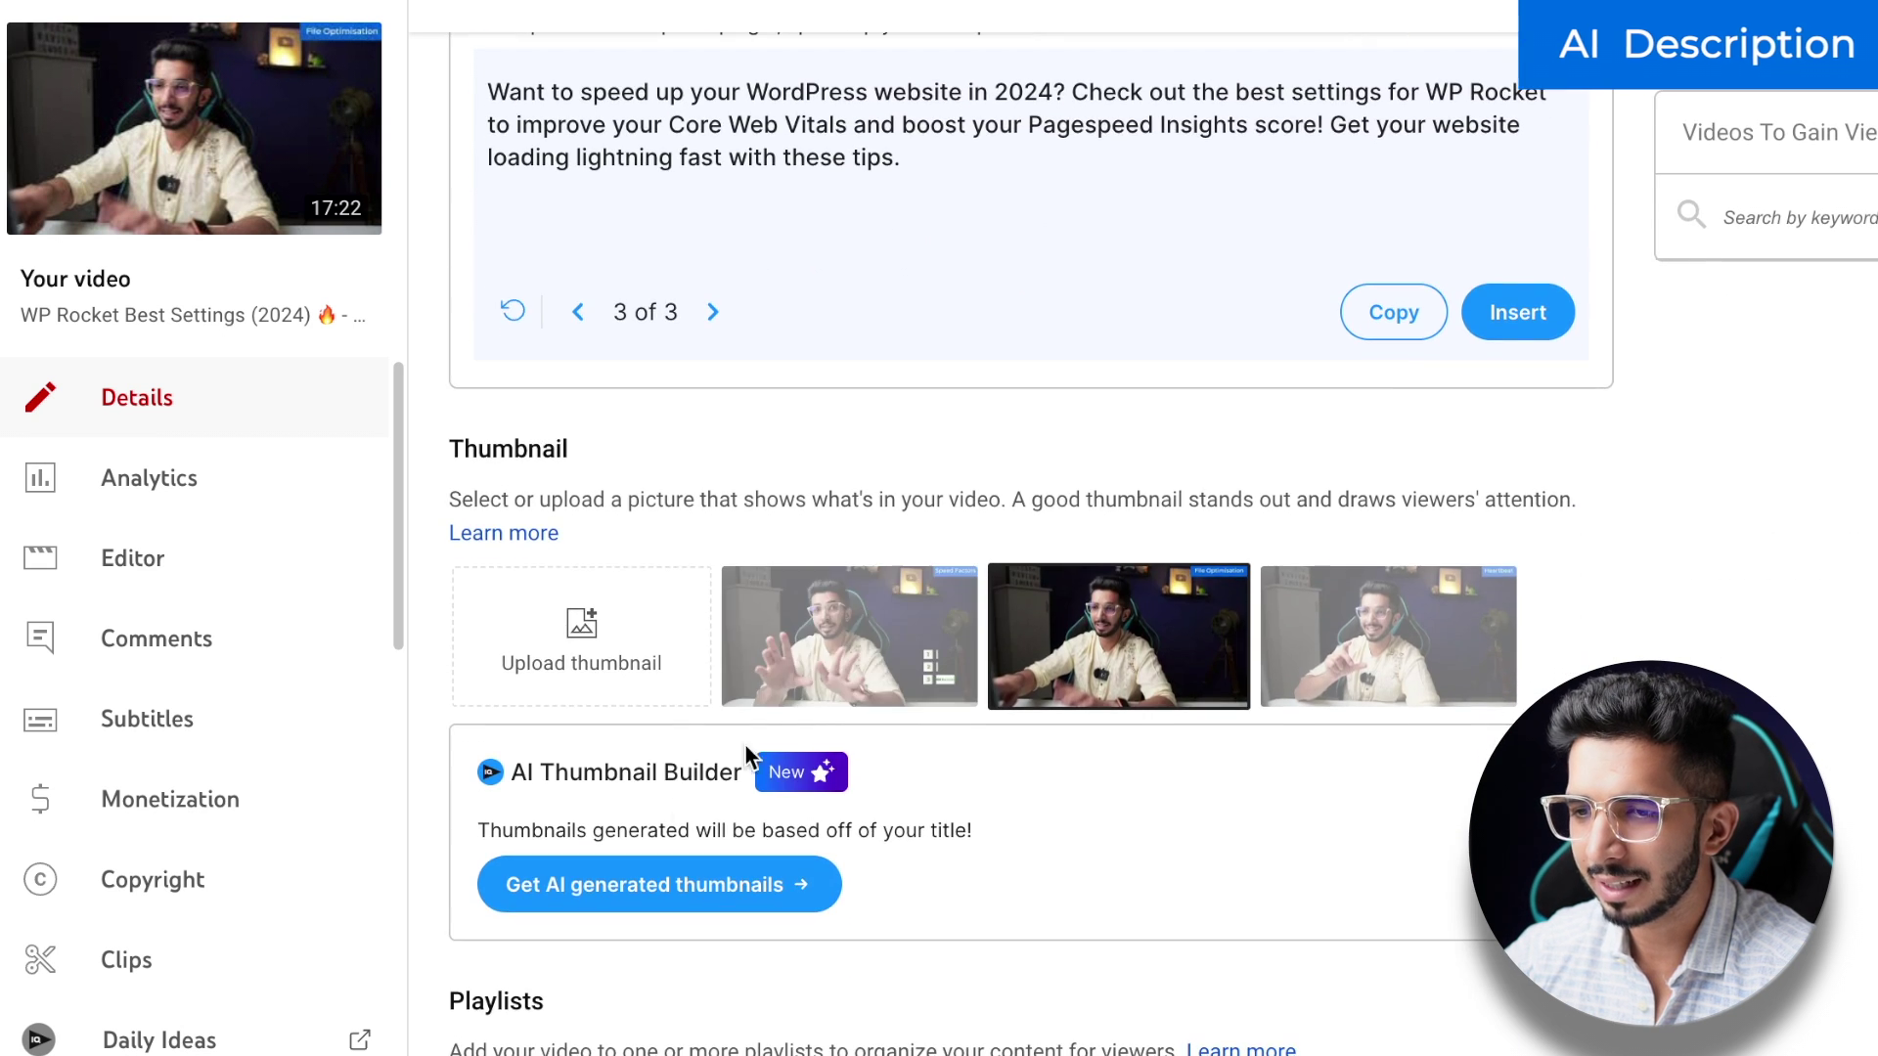
click(620, 902)
scroll(611, 694, down, 2)
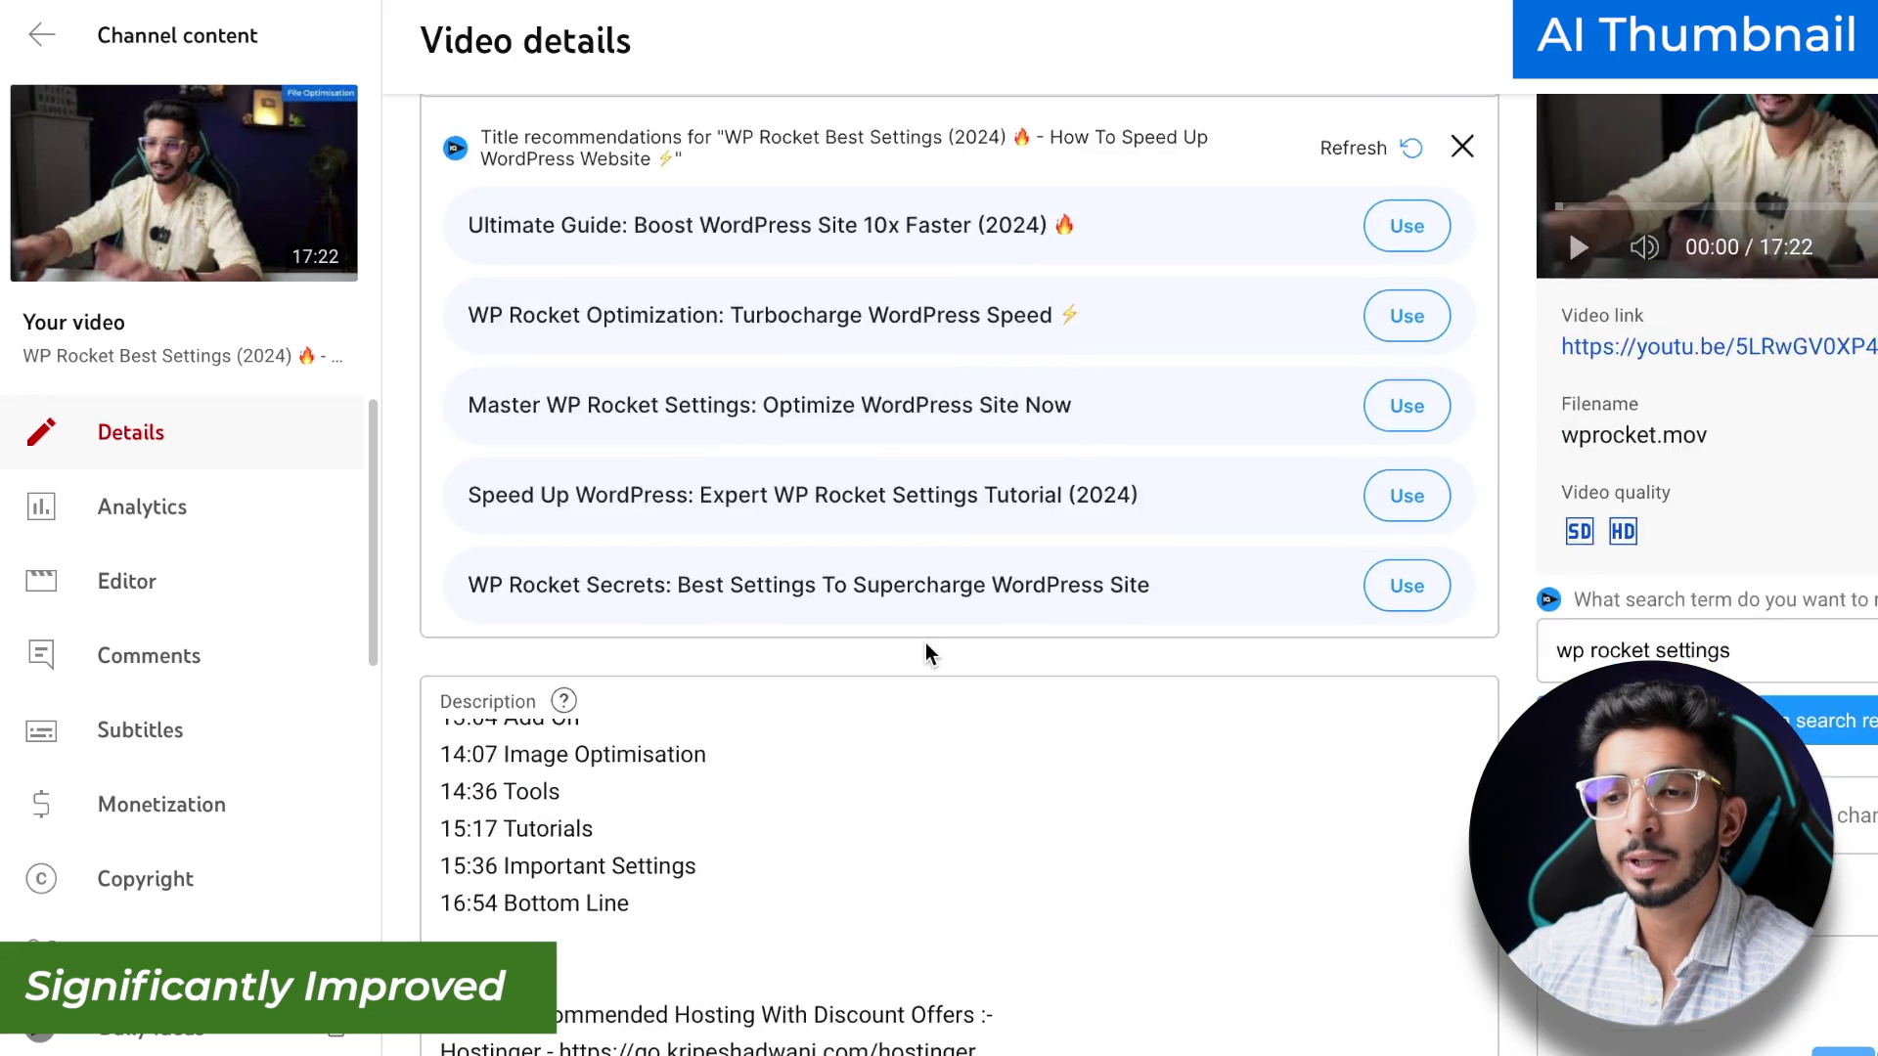
scroll(925, 643, down, 1)
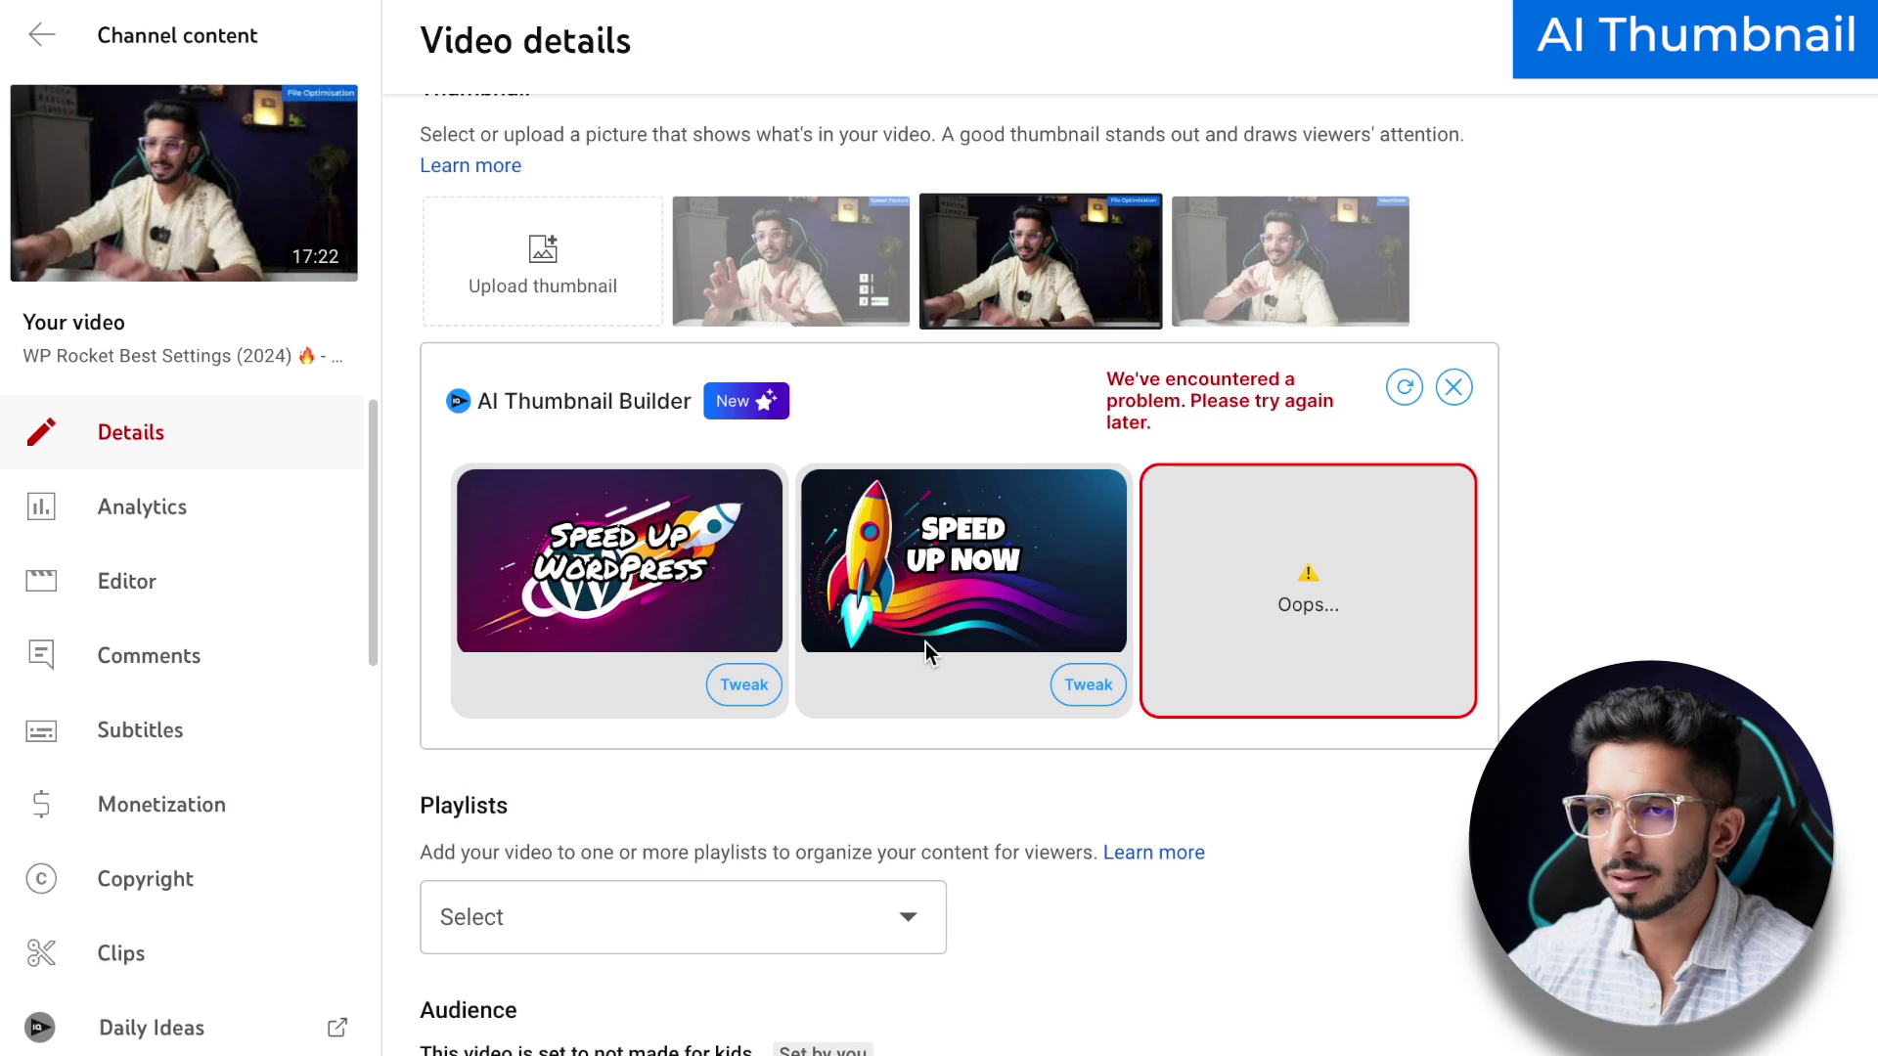
scroll(926, 650, down, 1)
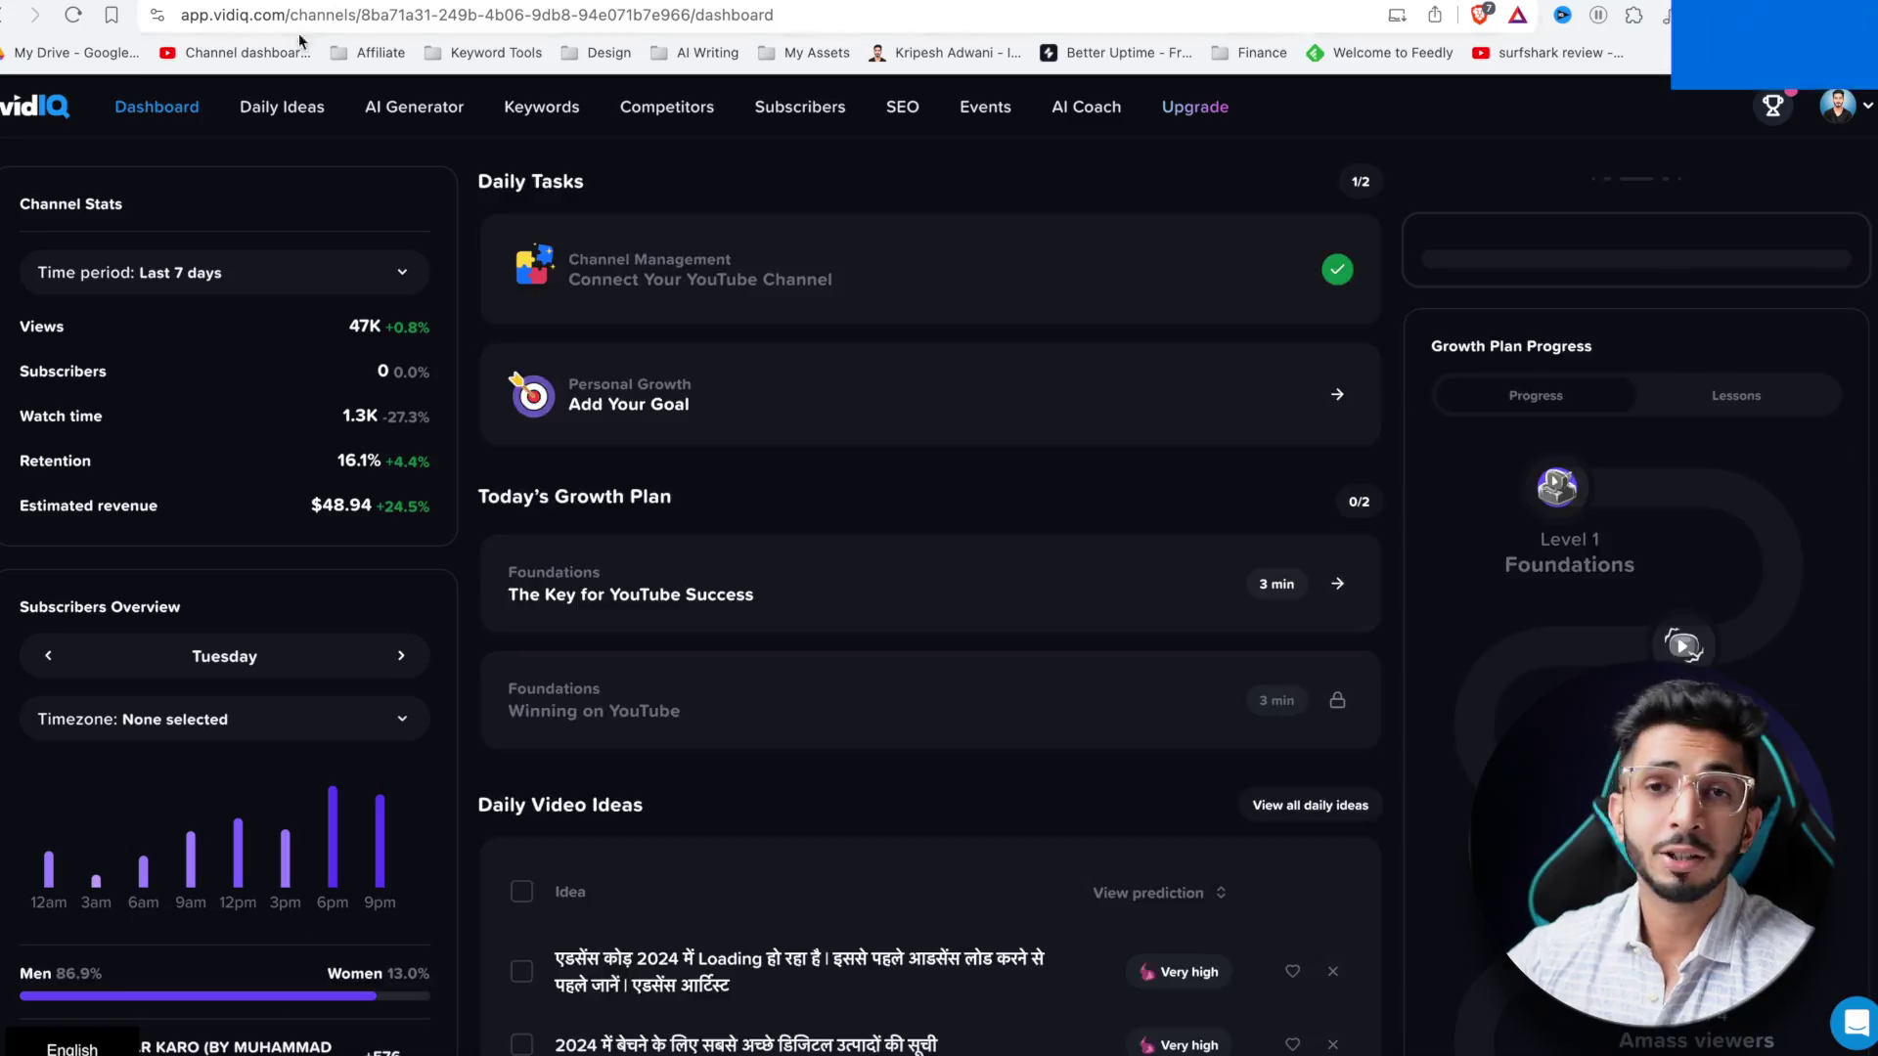
Step: Open vidIQ's Daily Ideas and examine the personalized video ideas with their view predictions
click(302, 117)
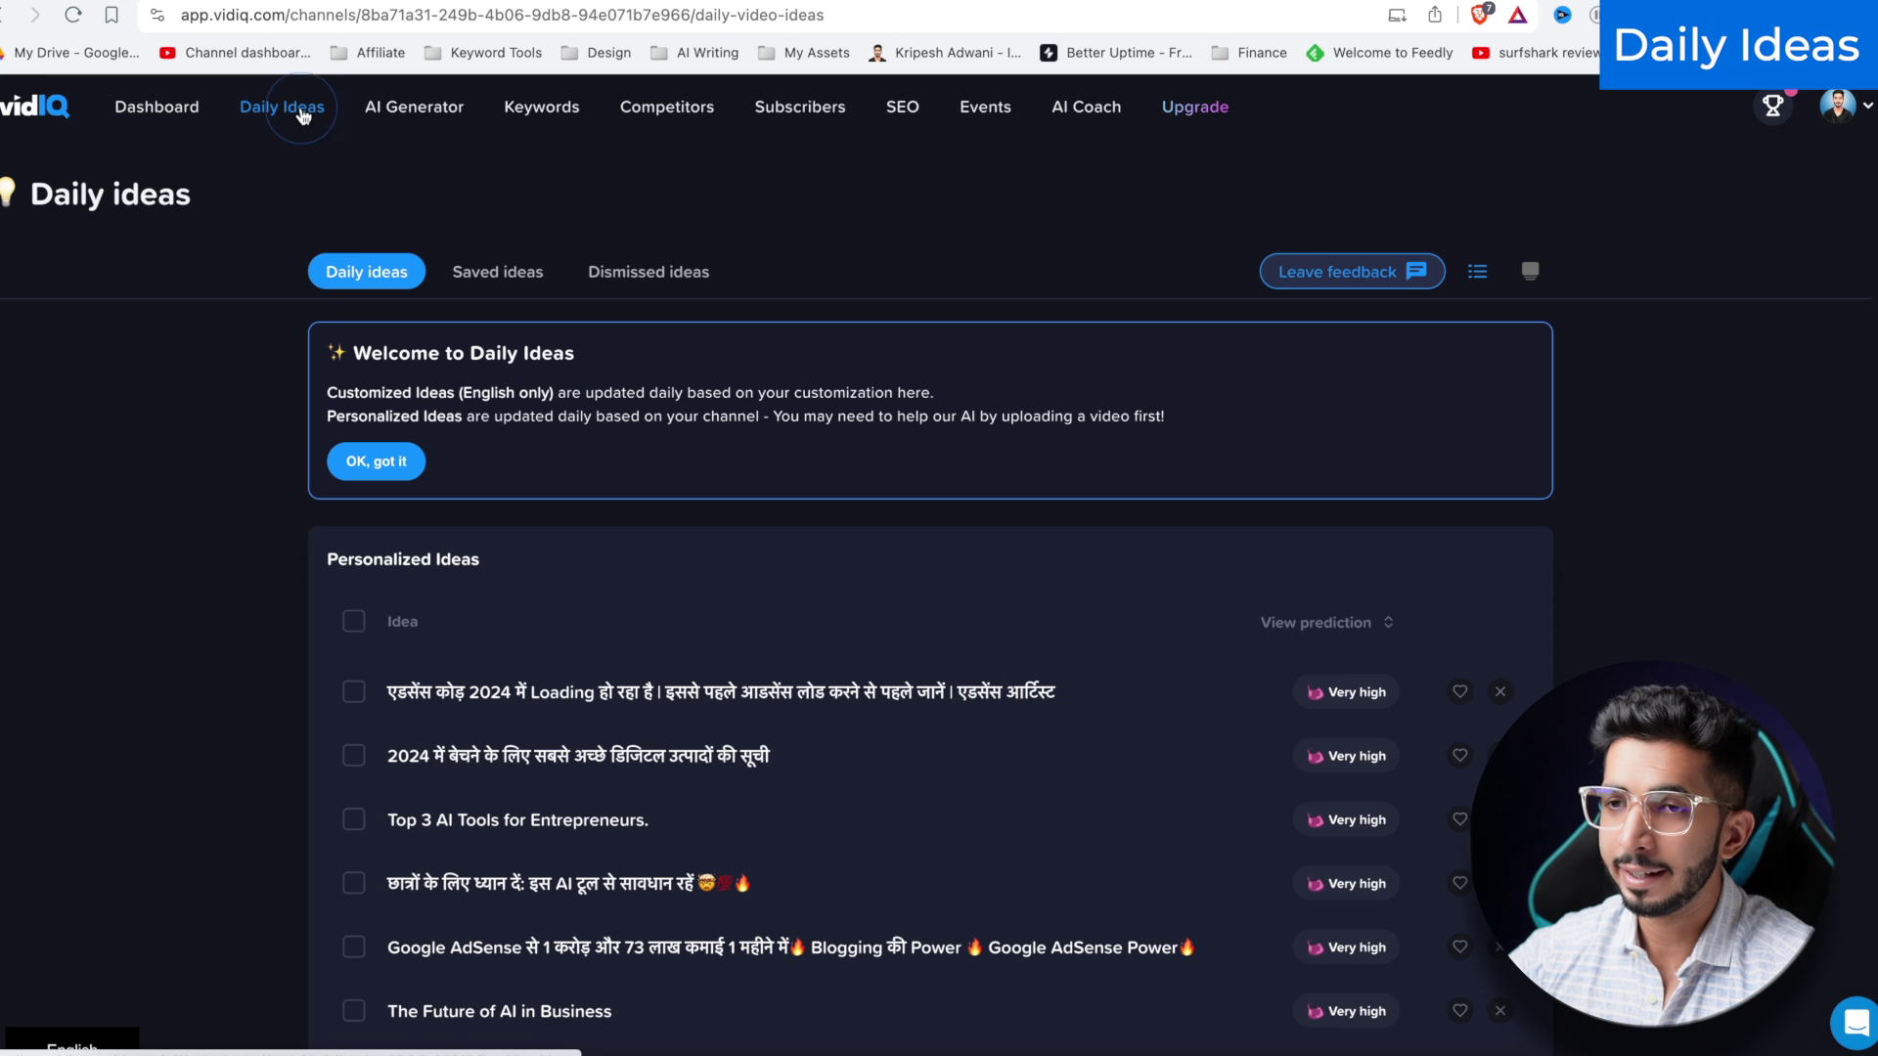
scroll(281, 510, down, 2)
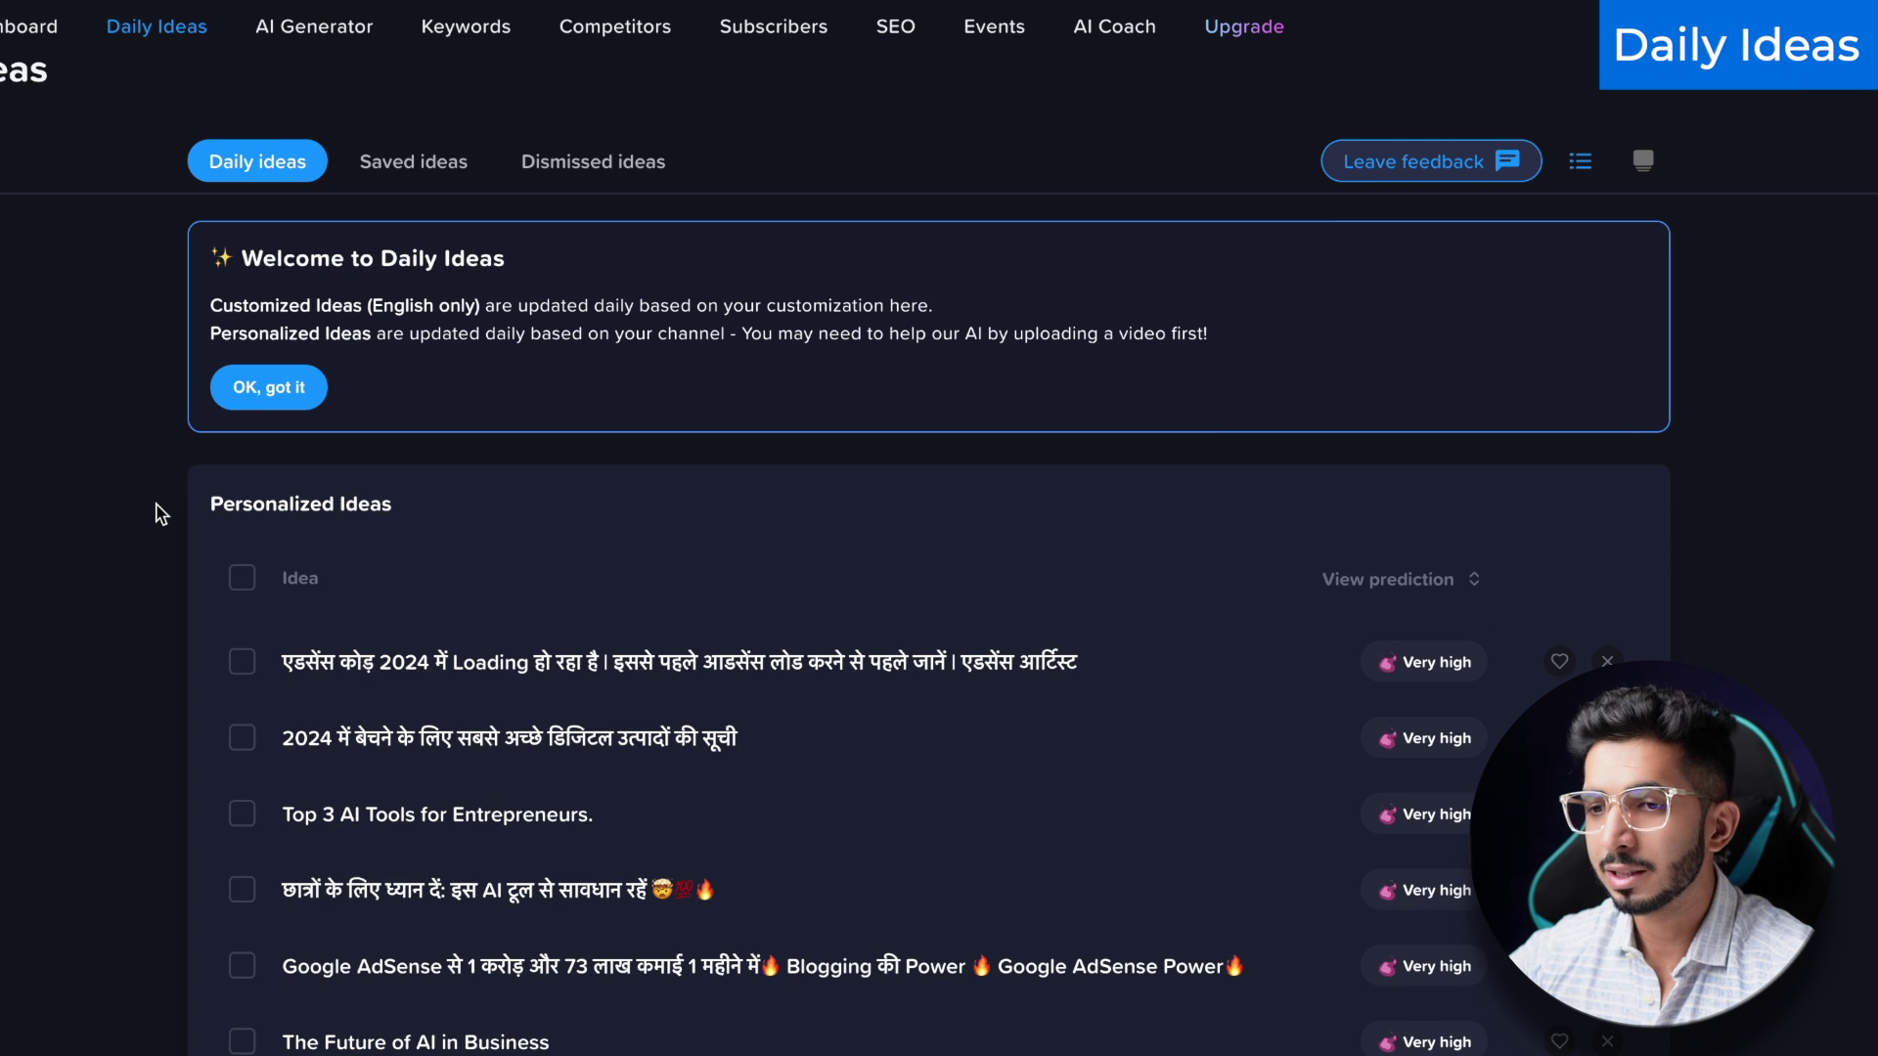
scroll(161, 514, down, 2)
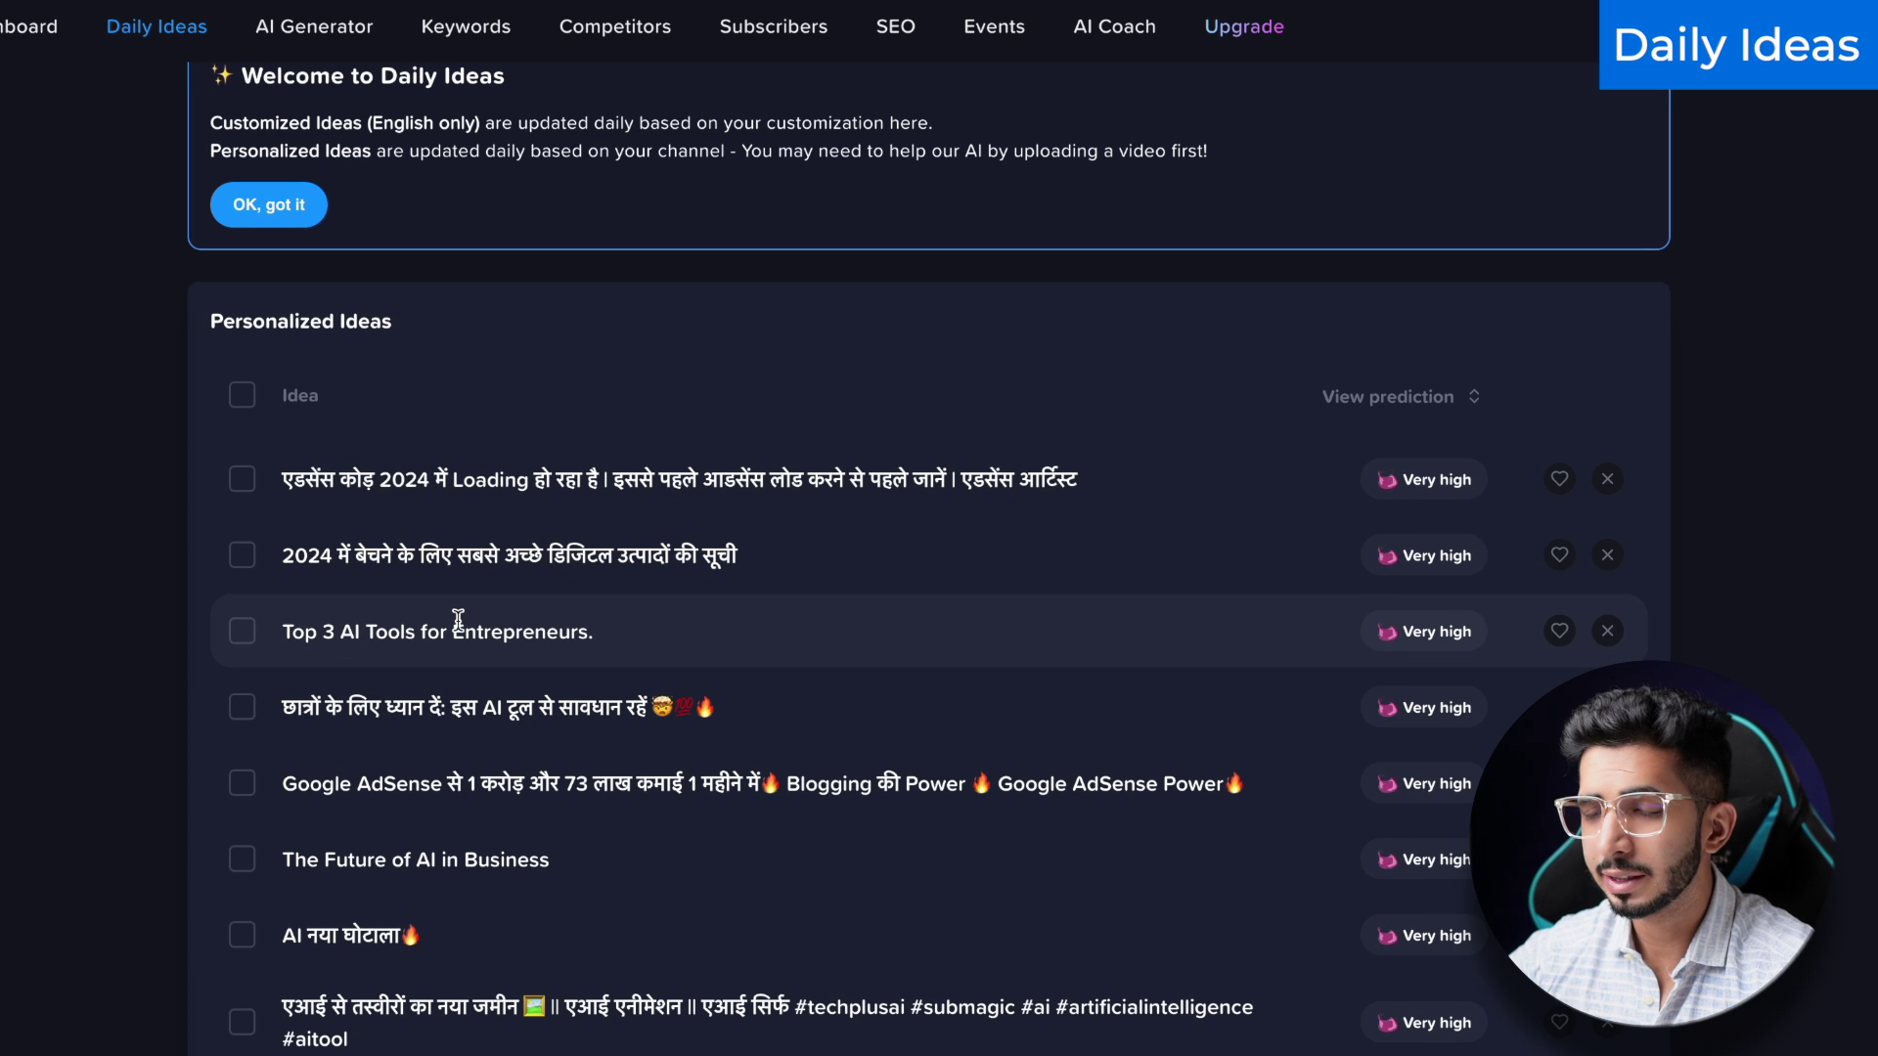
scroll(116, 671, down, 3)
drag(283, 499, 548, 494)
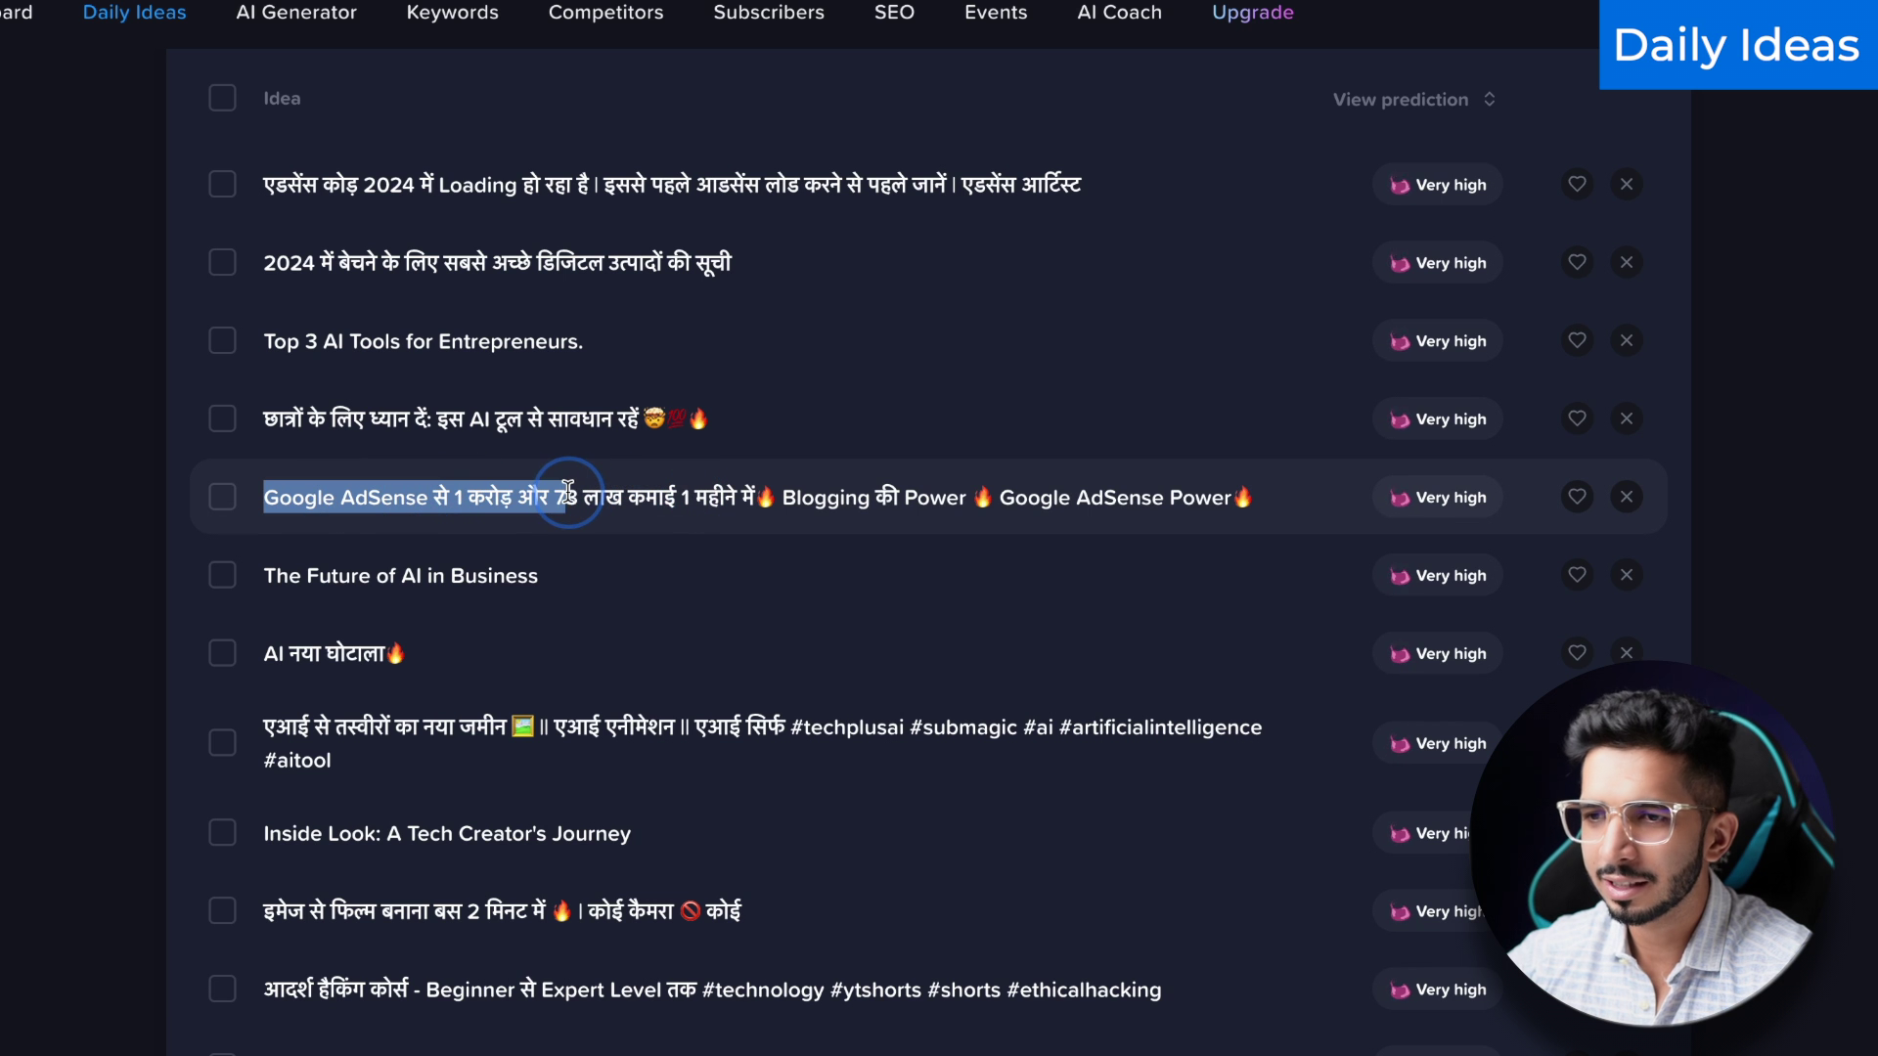
click(496, 475)
scroll(160, 495, down, 2)
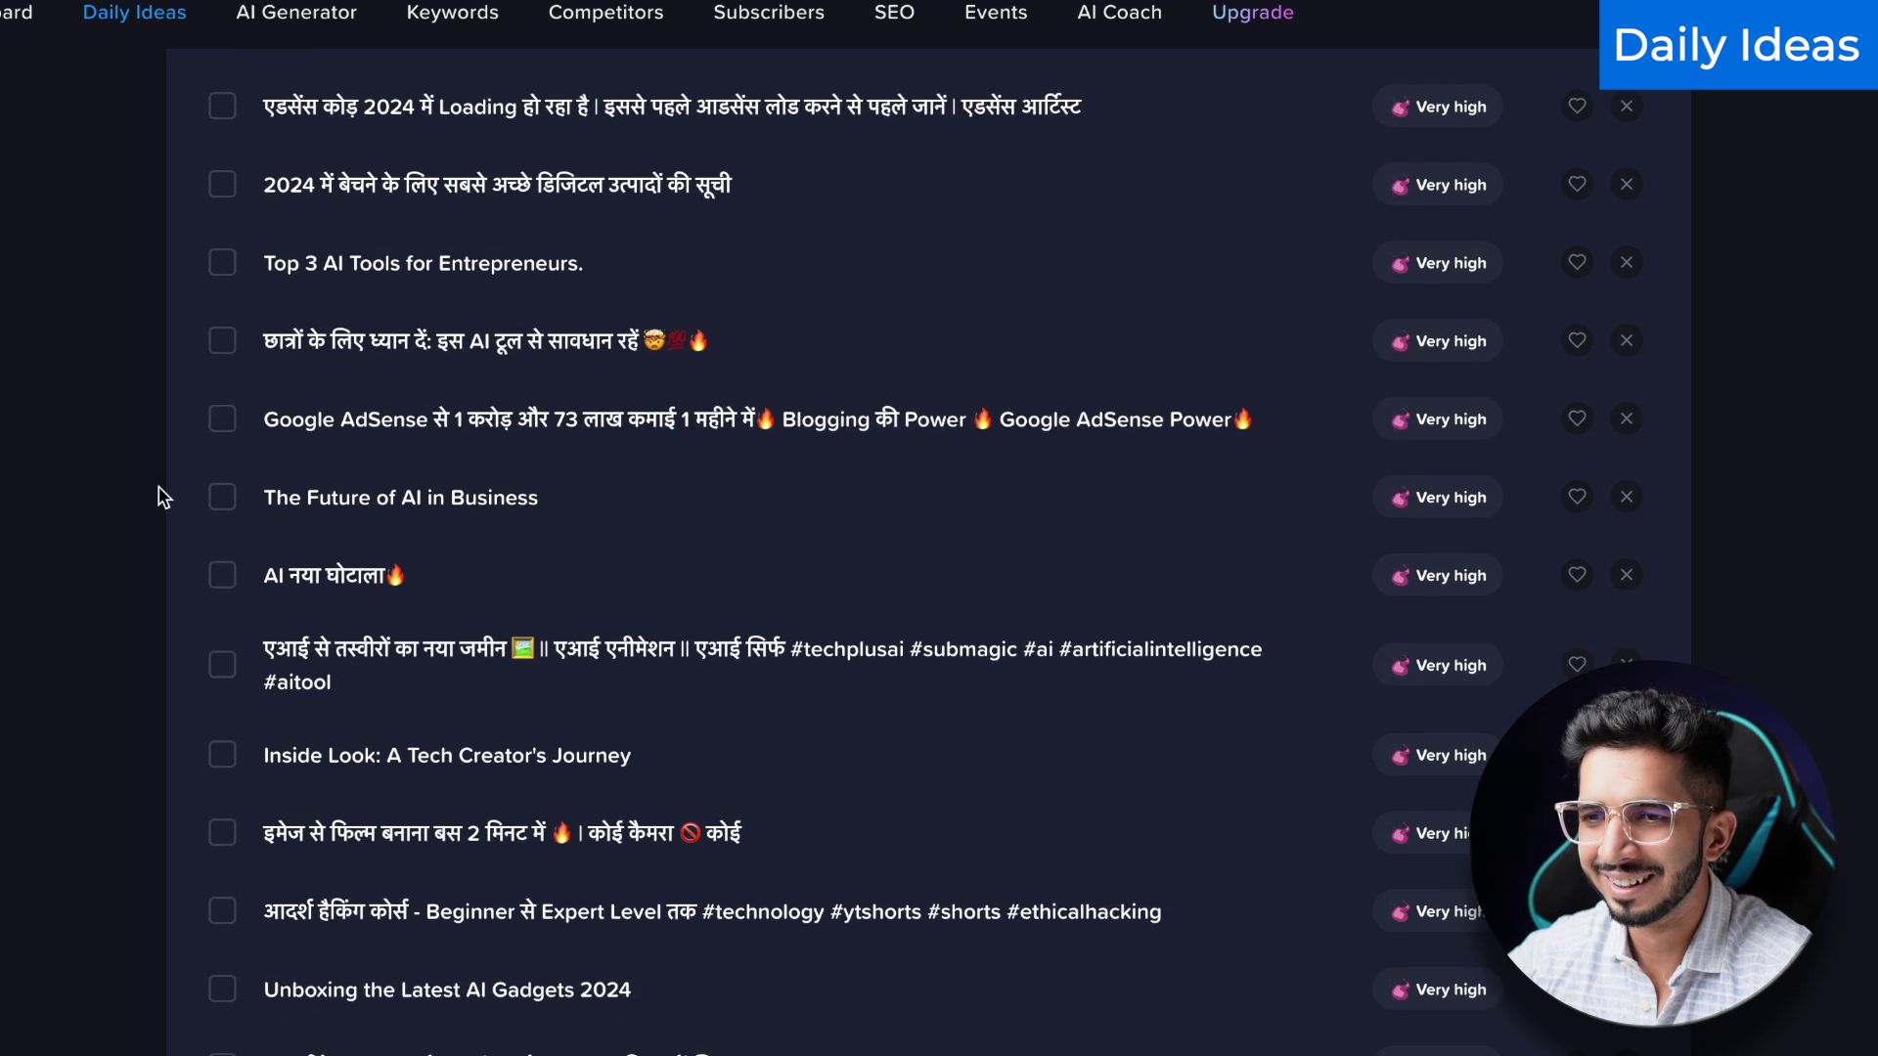
click(259, 528)
drag(259, 529, 548, 503)
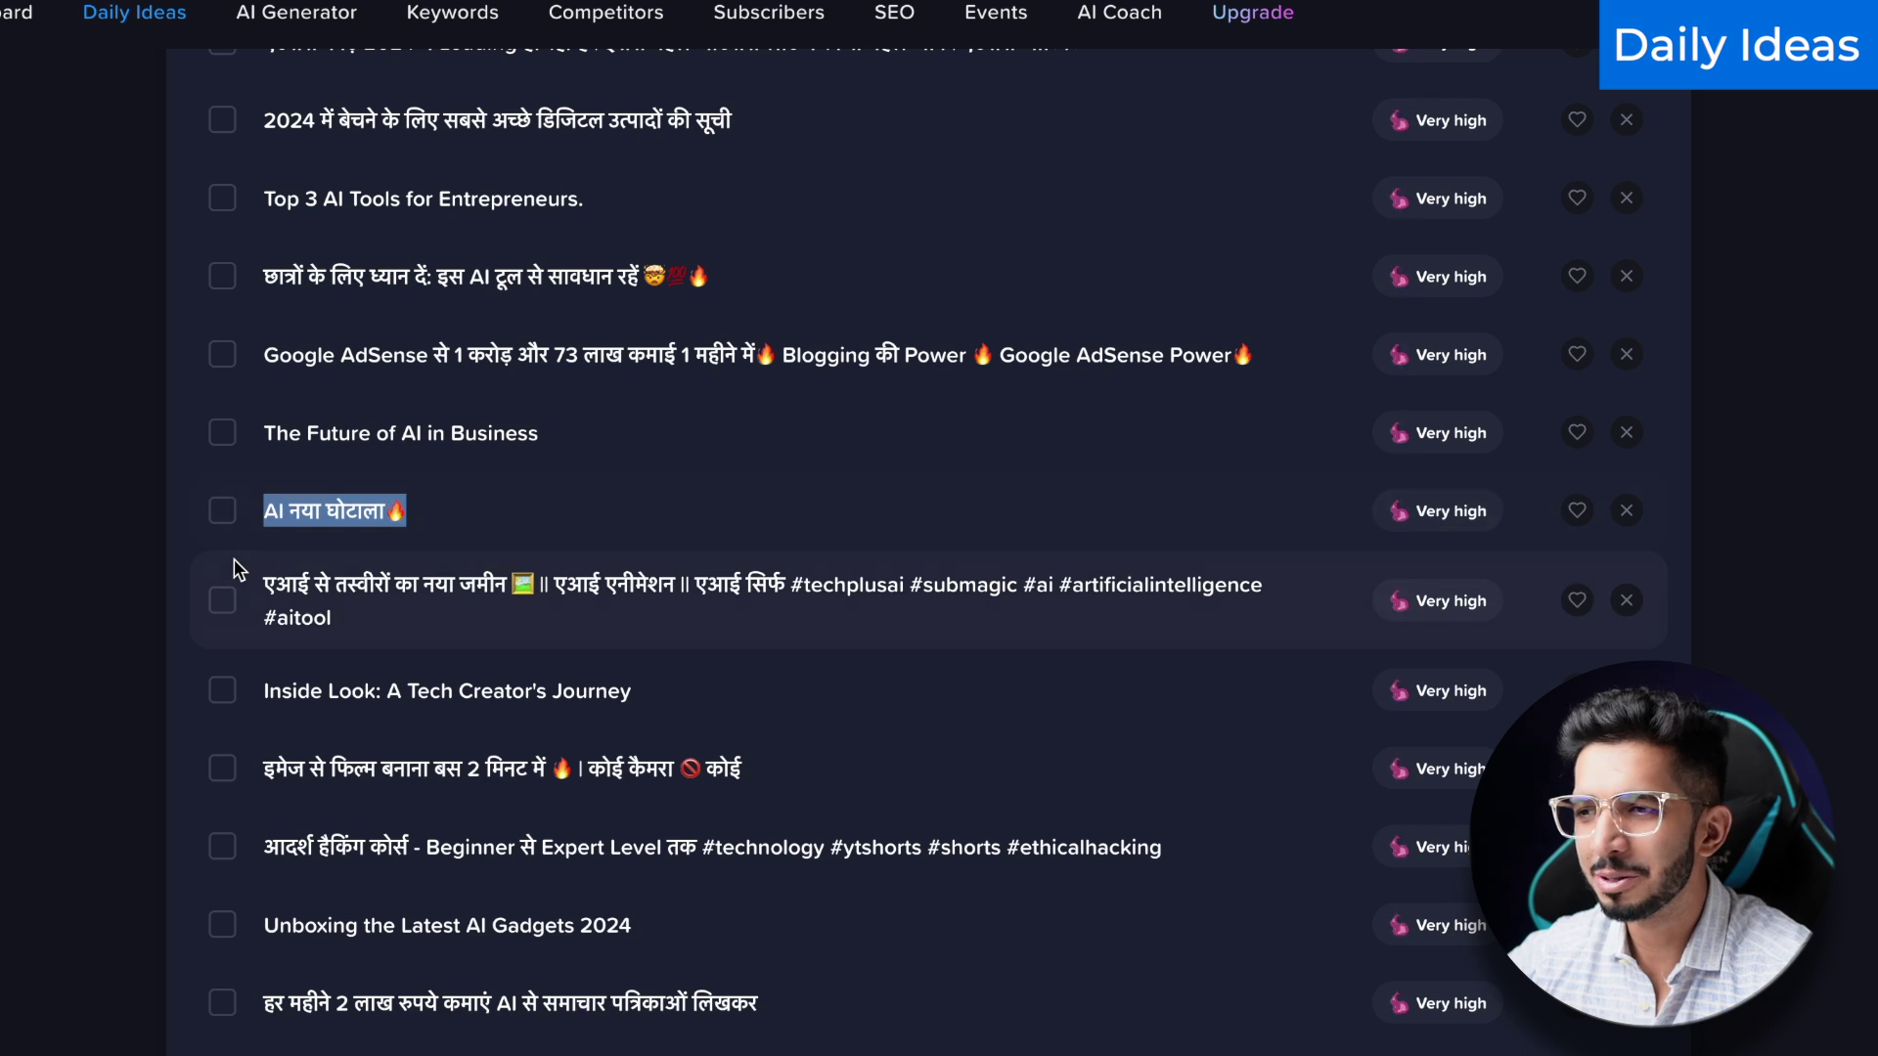
scroll(155, 650, down, 2)
scroll(155, 650, down, 3)
scroll(155, 649, down, 6)
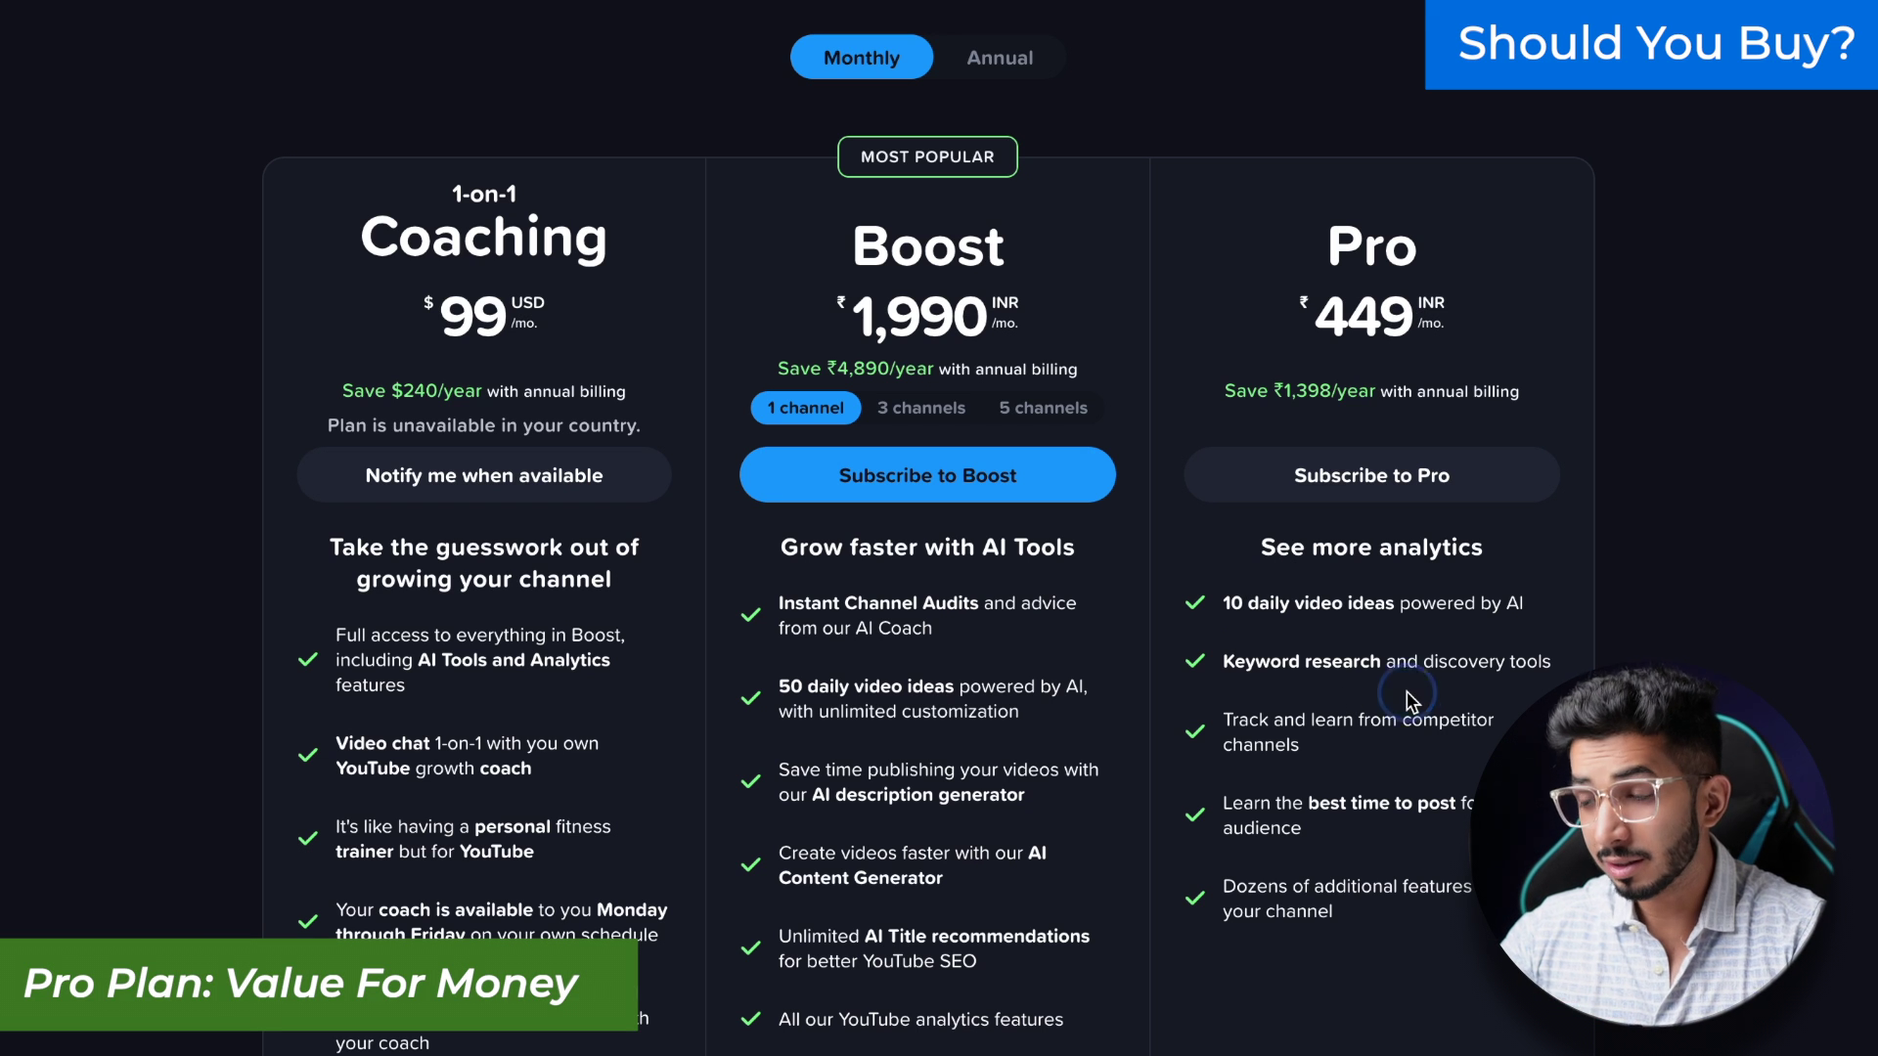
Step: Compare the monthly prices and included features of the Pro and Boost plans, focusing on Boost's AI tools
drag(1310, 317, 1546, 384)
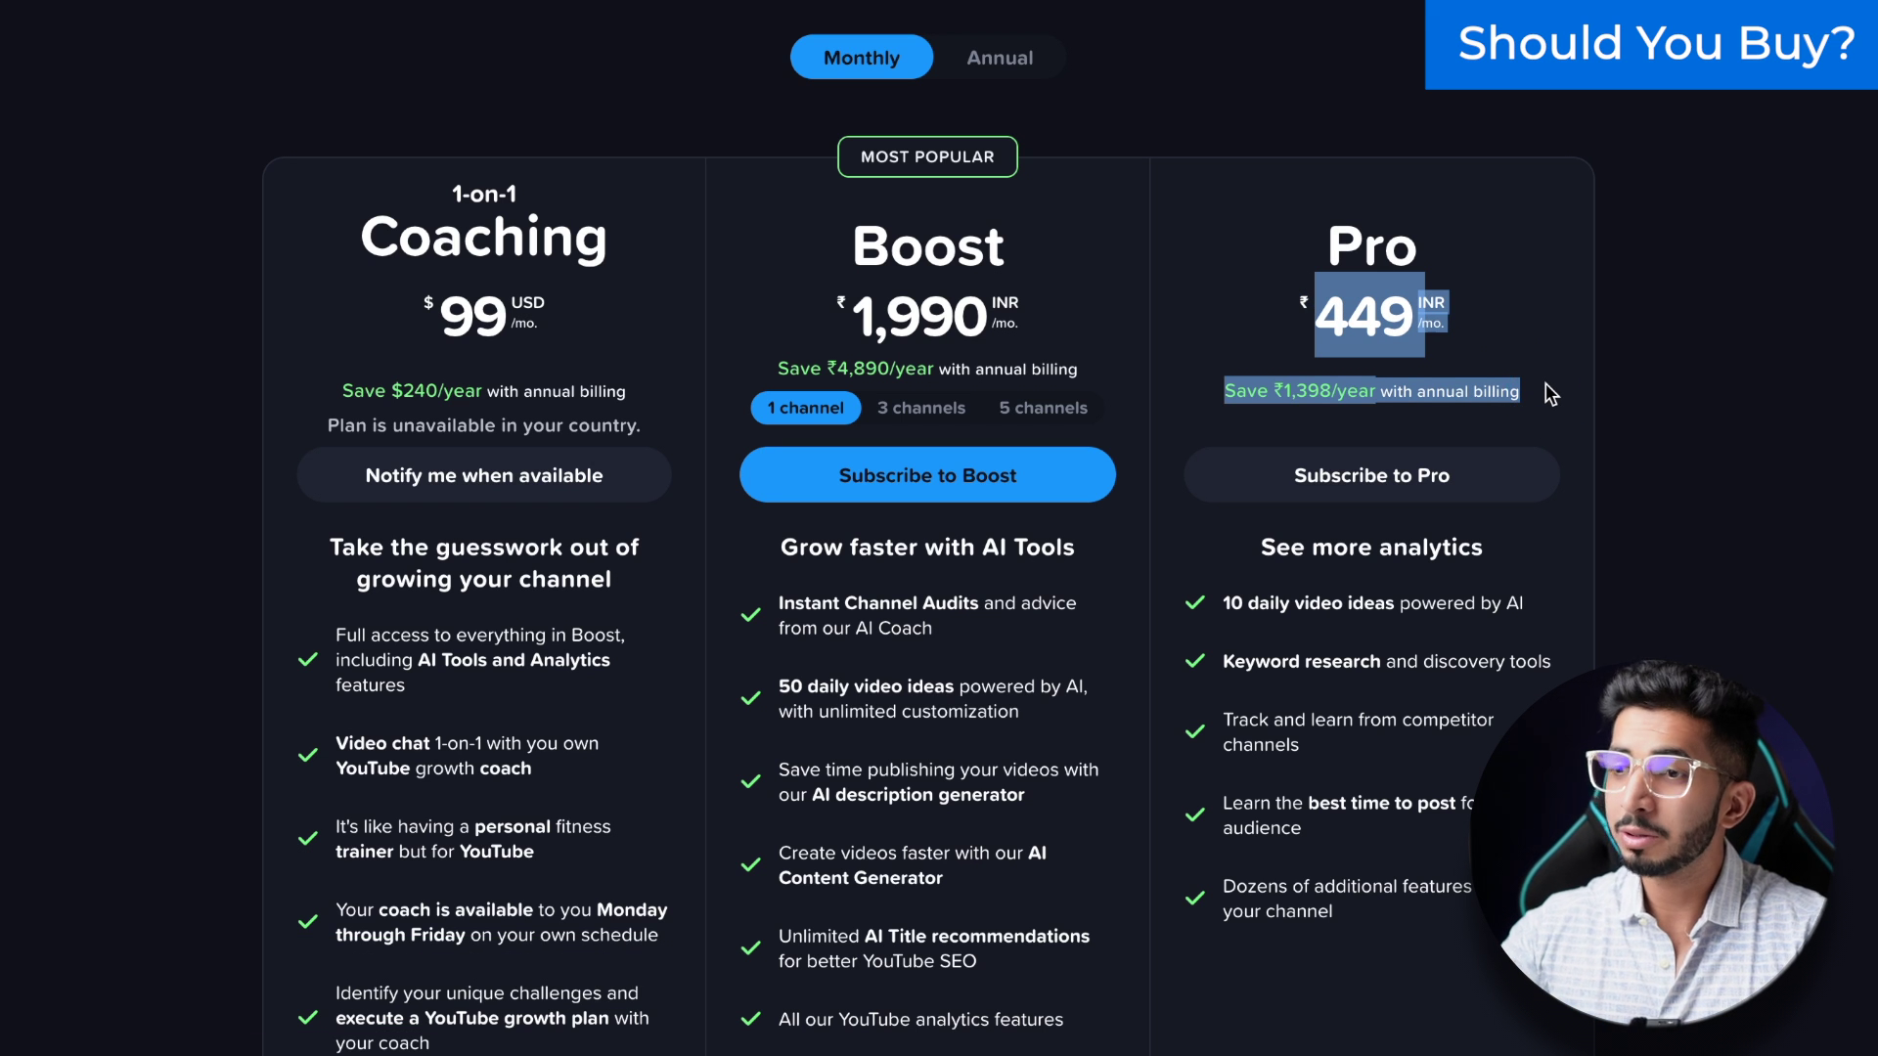
drag(853, 249, 988, 277)
scroll(1076, 440, down, 1)
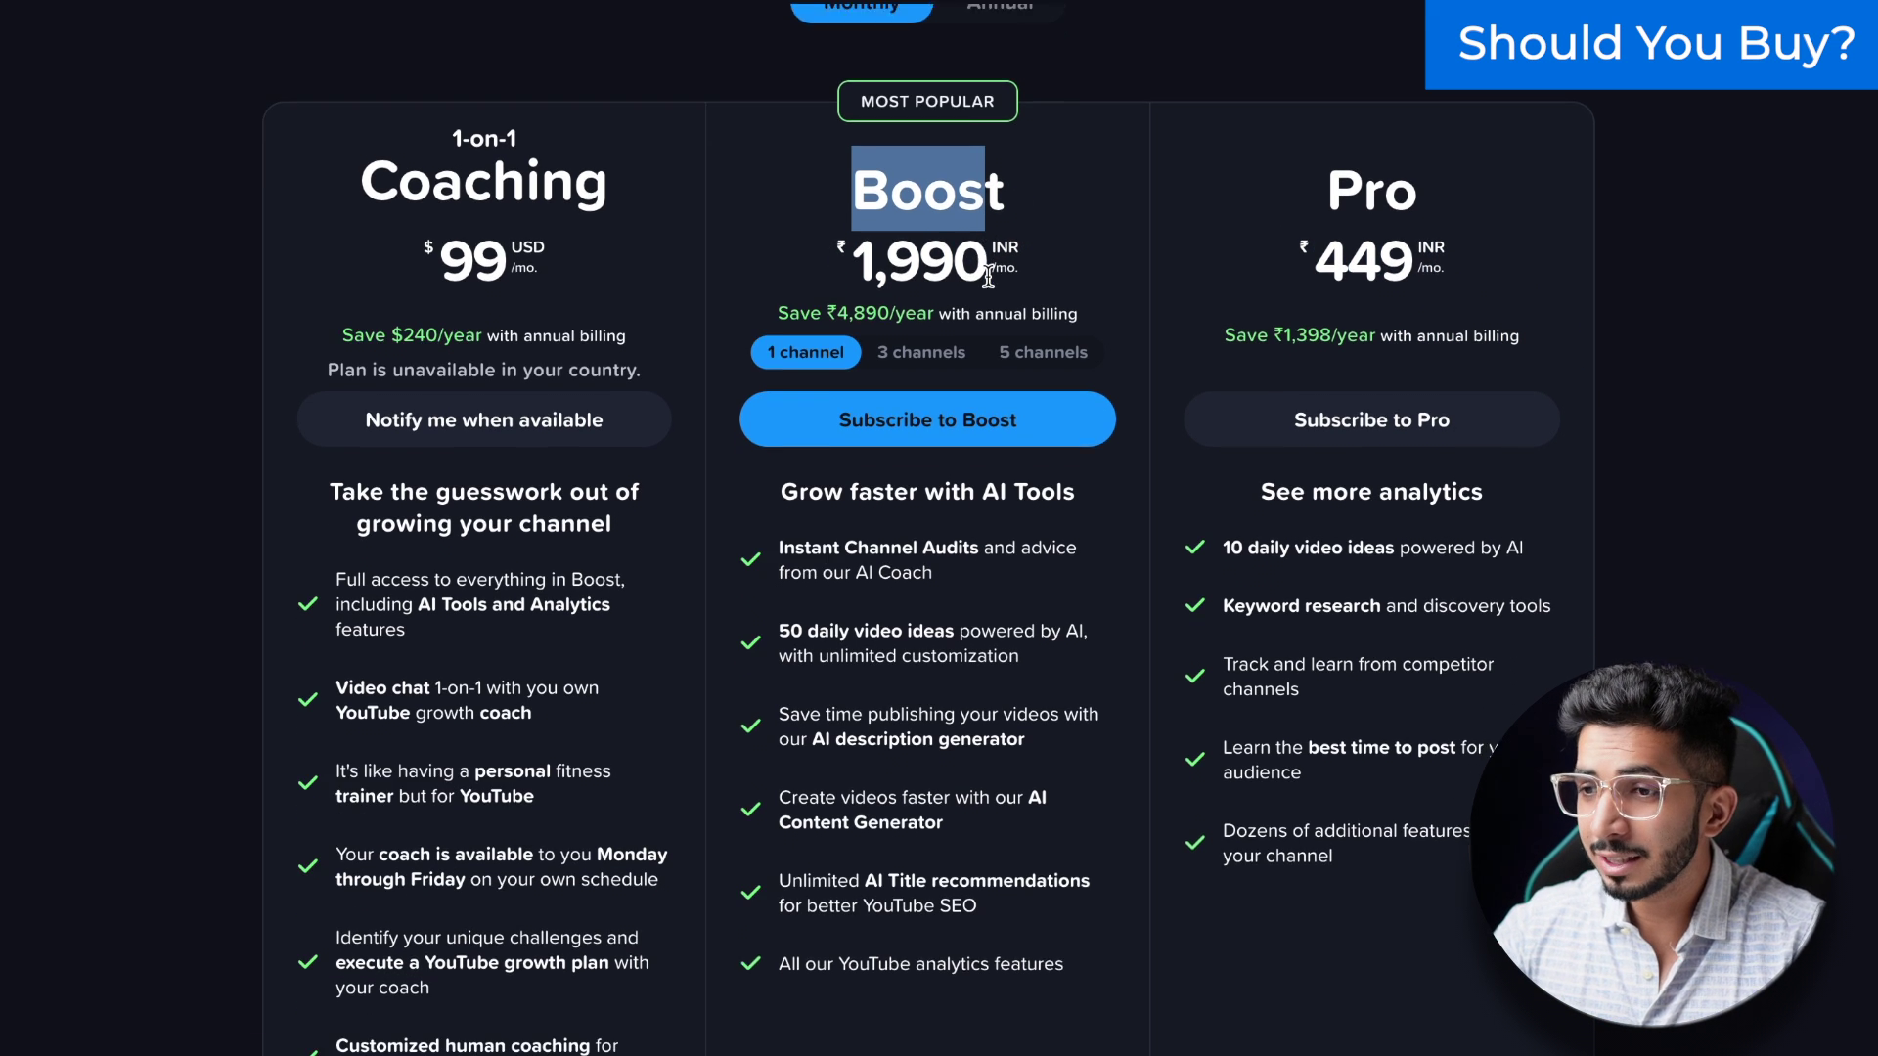
click(1108, 477)
drag(1113, 476, 979, 466)
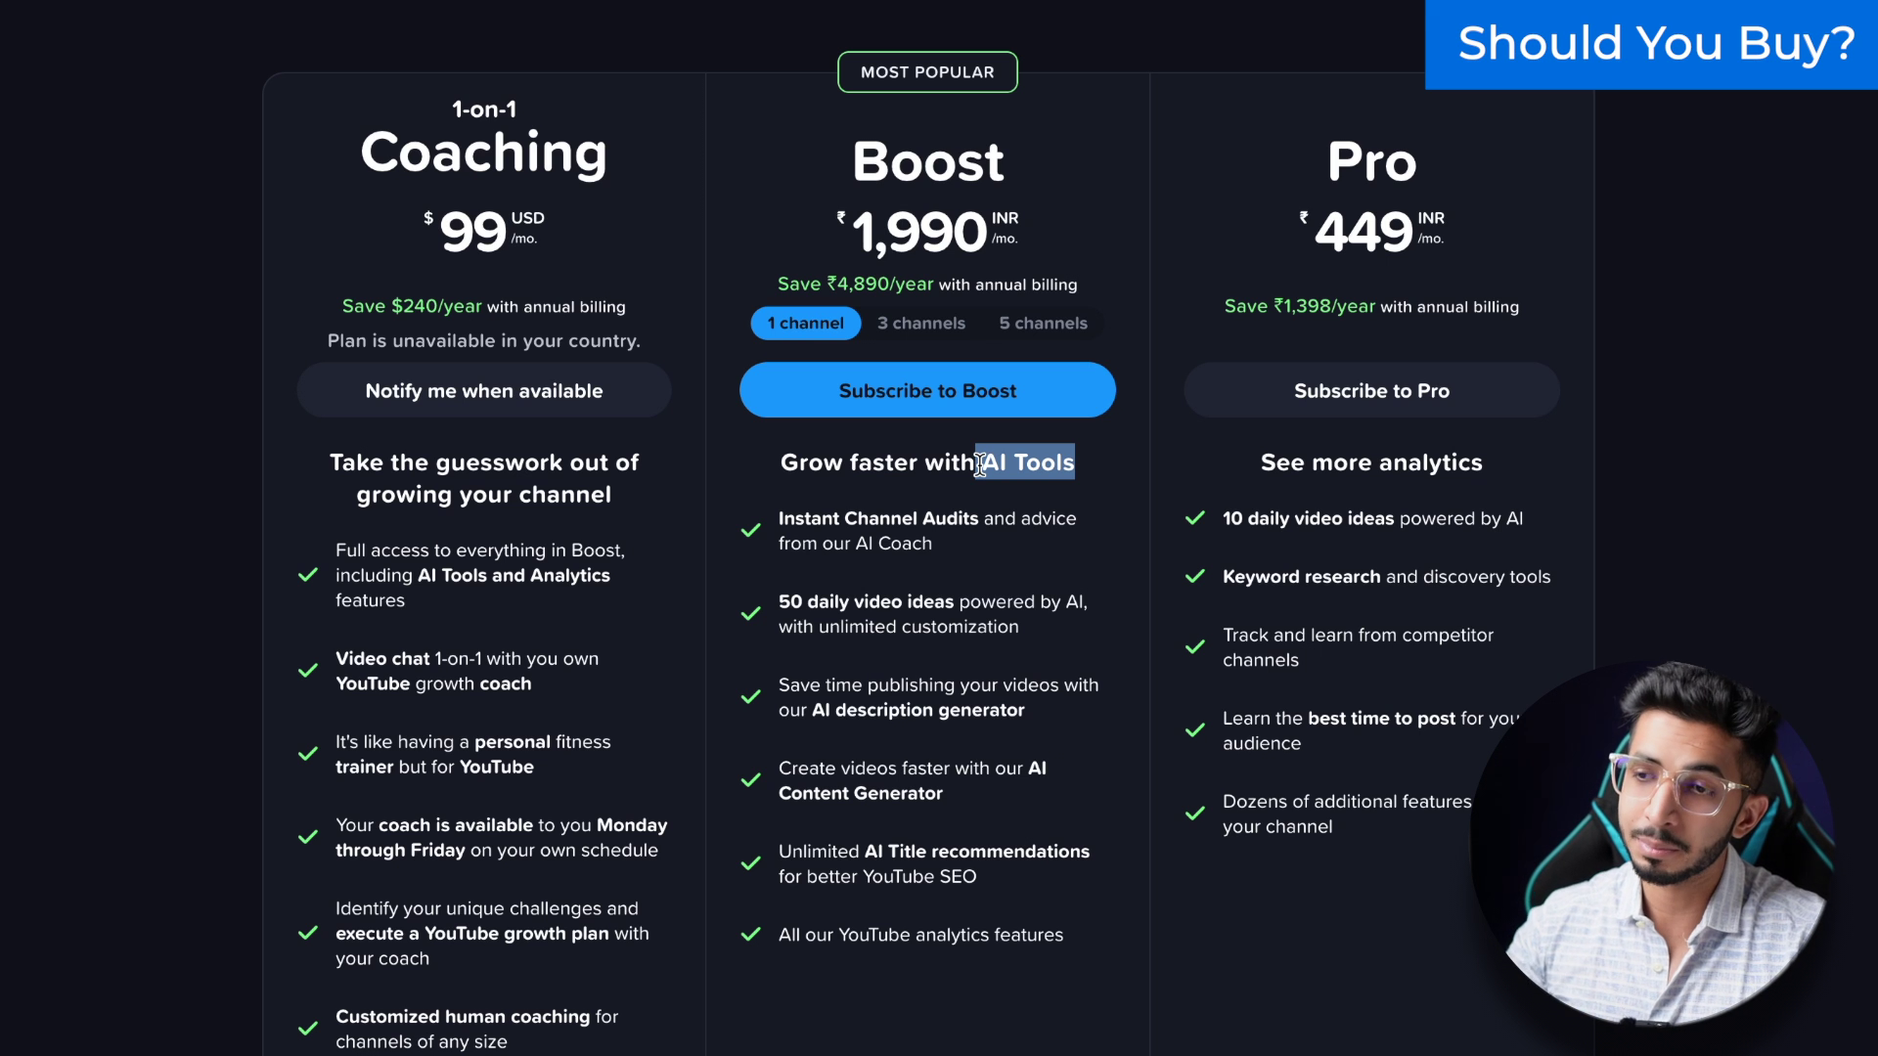
click(881, 917)
scroll(881, 917, up, 2)
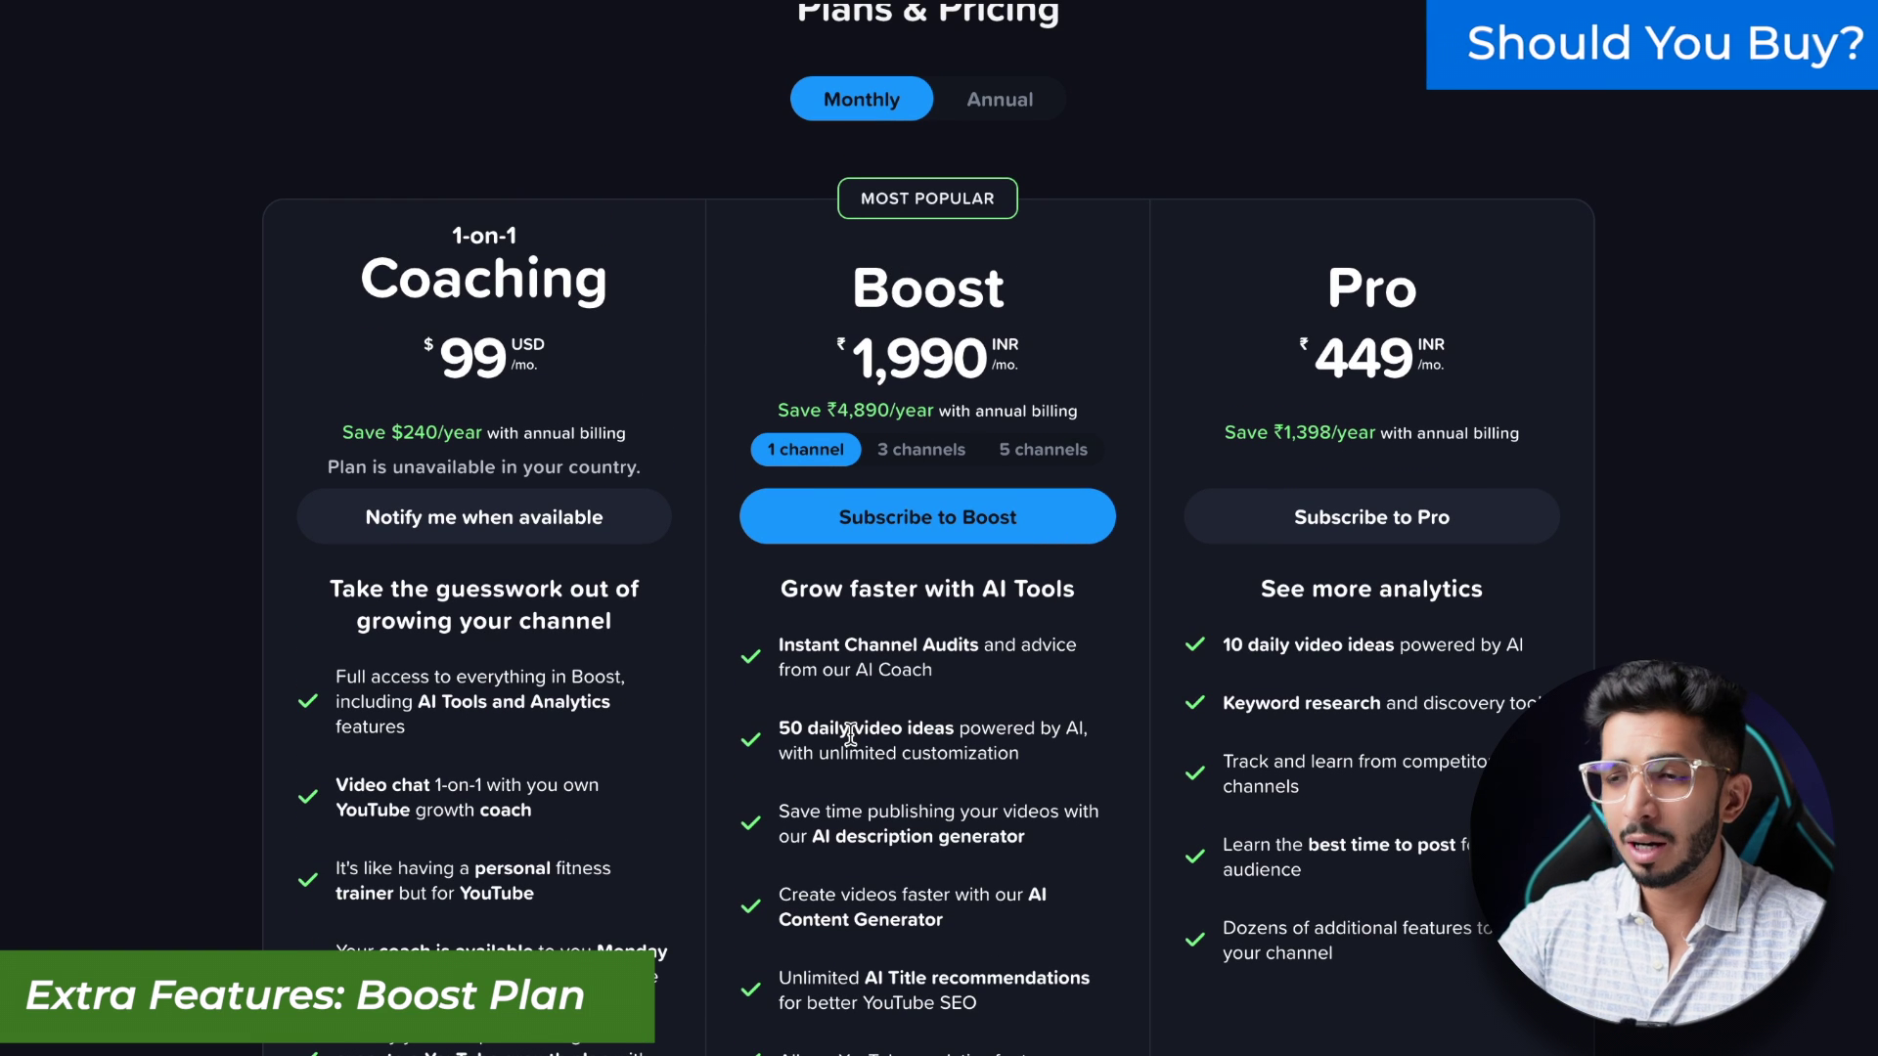
drag(859, 326, 878, 326)
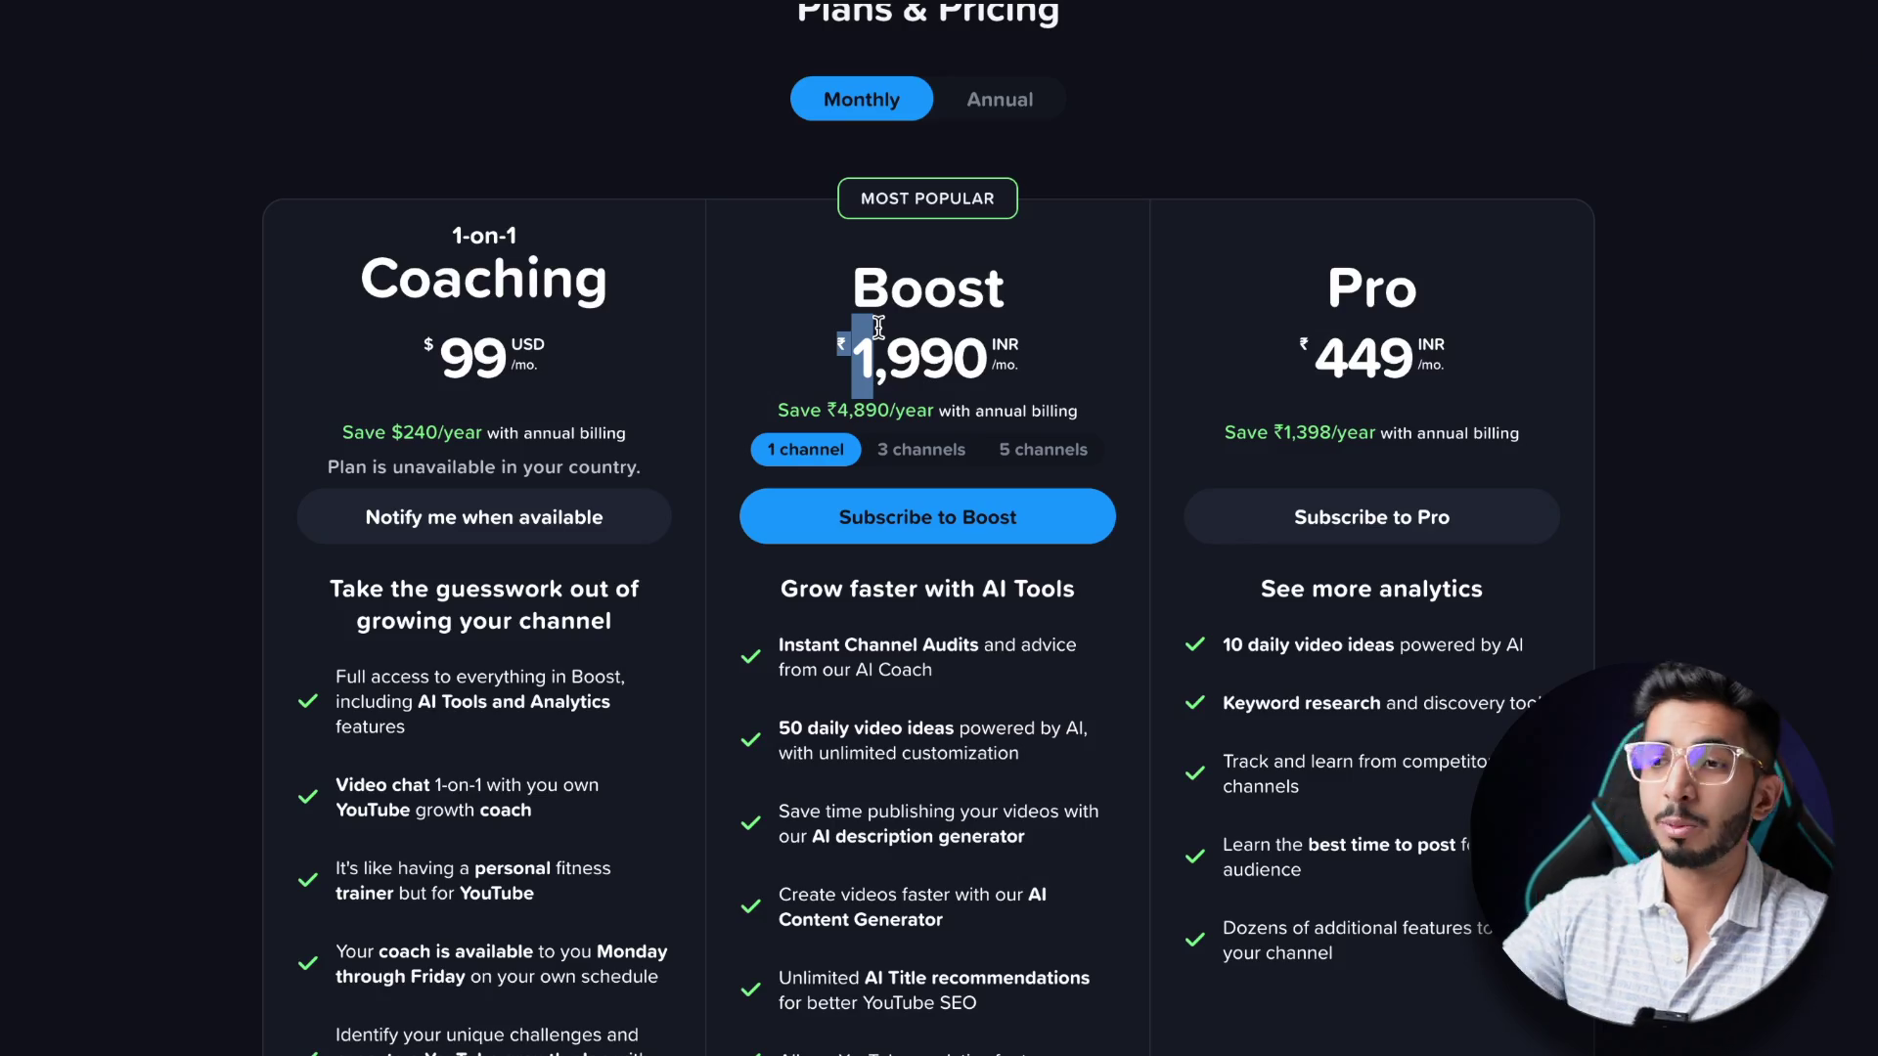